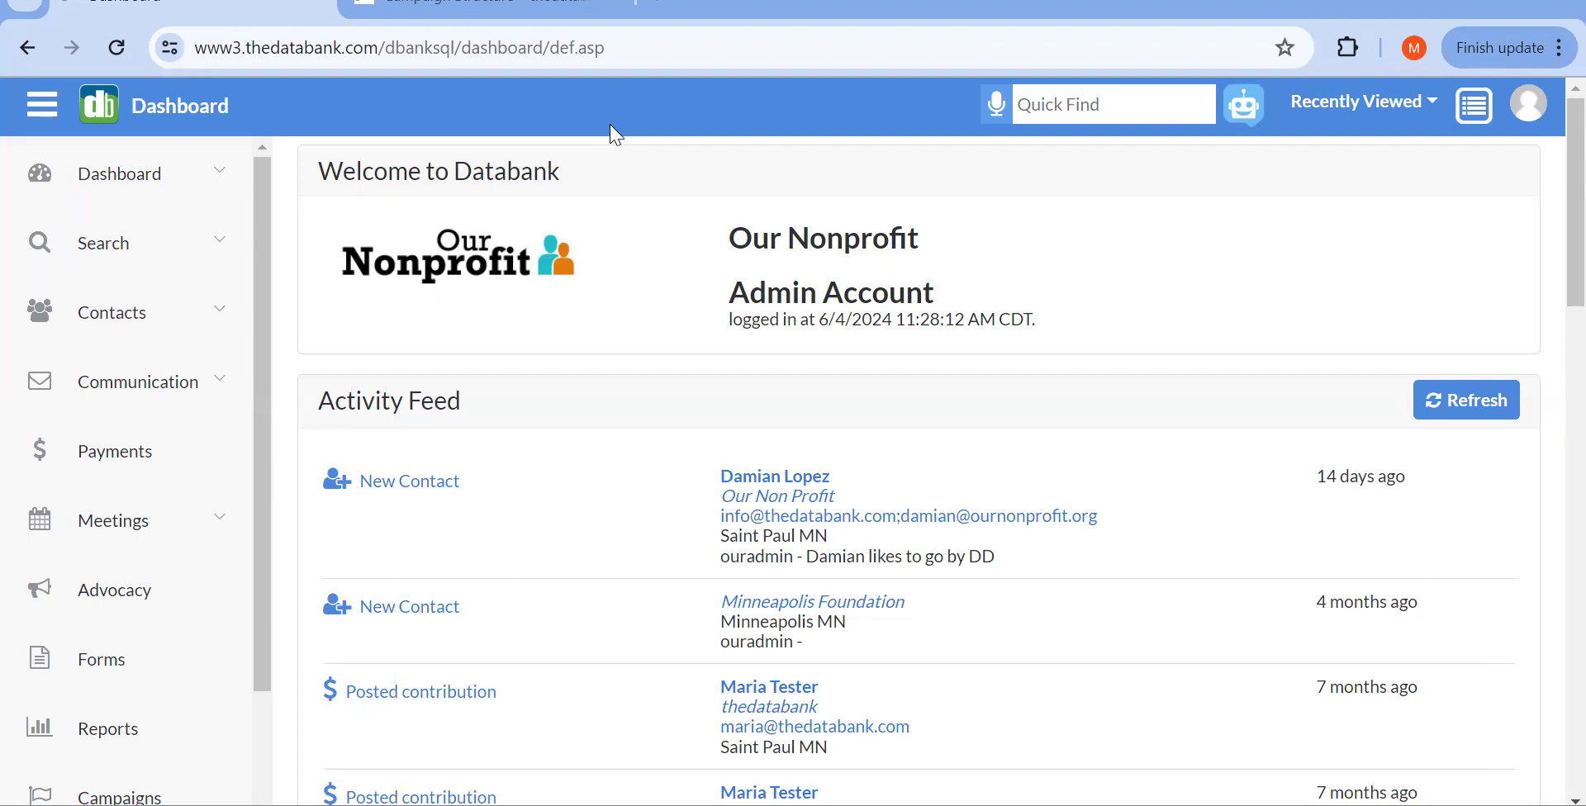
Step: Expand the sidebar's help and support links, then collapse them again
scroll(202, 305, "down", 3)
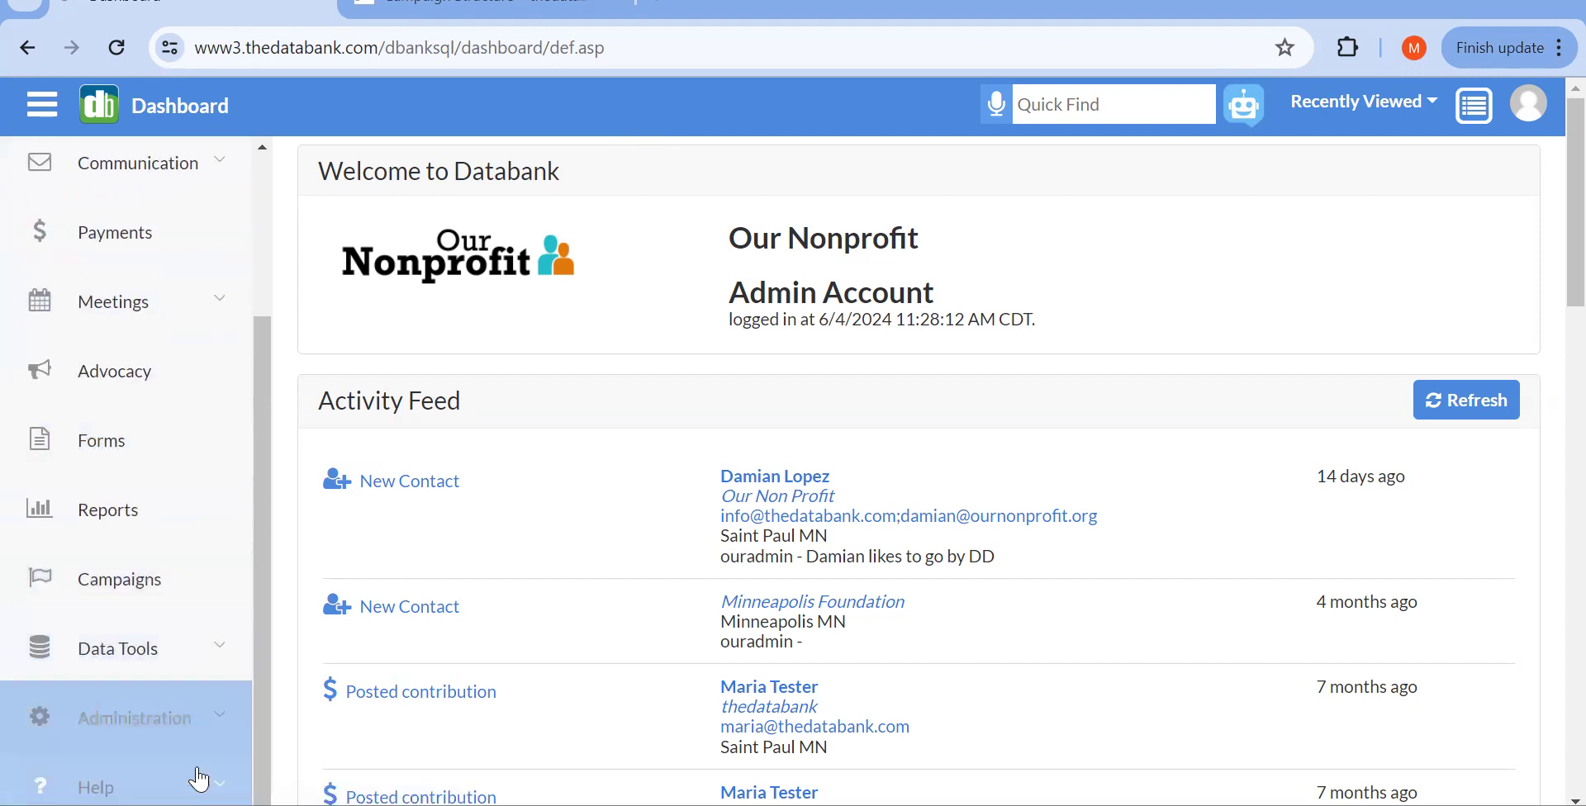
left_click(200, 778)
left_click_drag(265, 609, 271, 778)
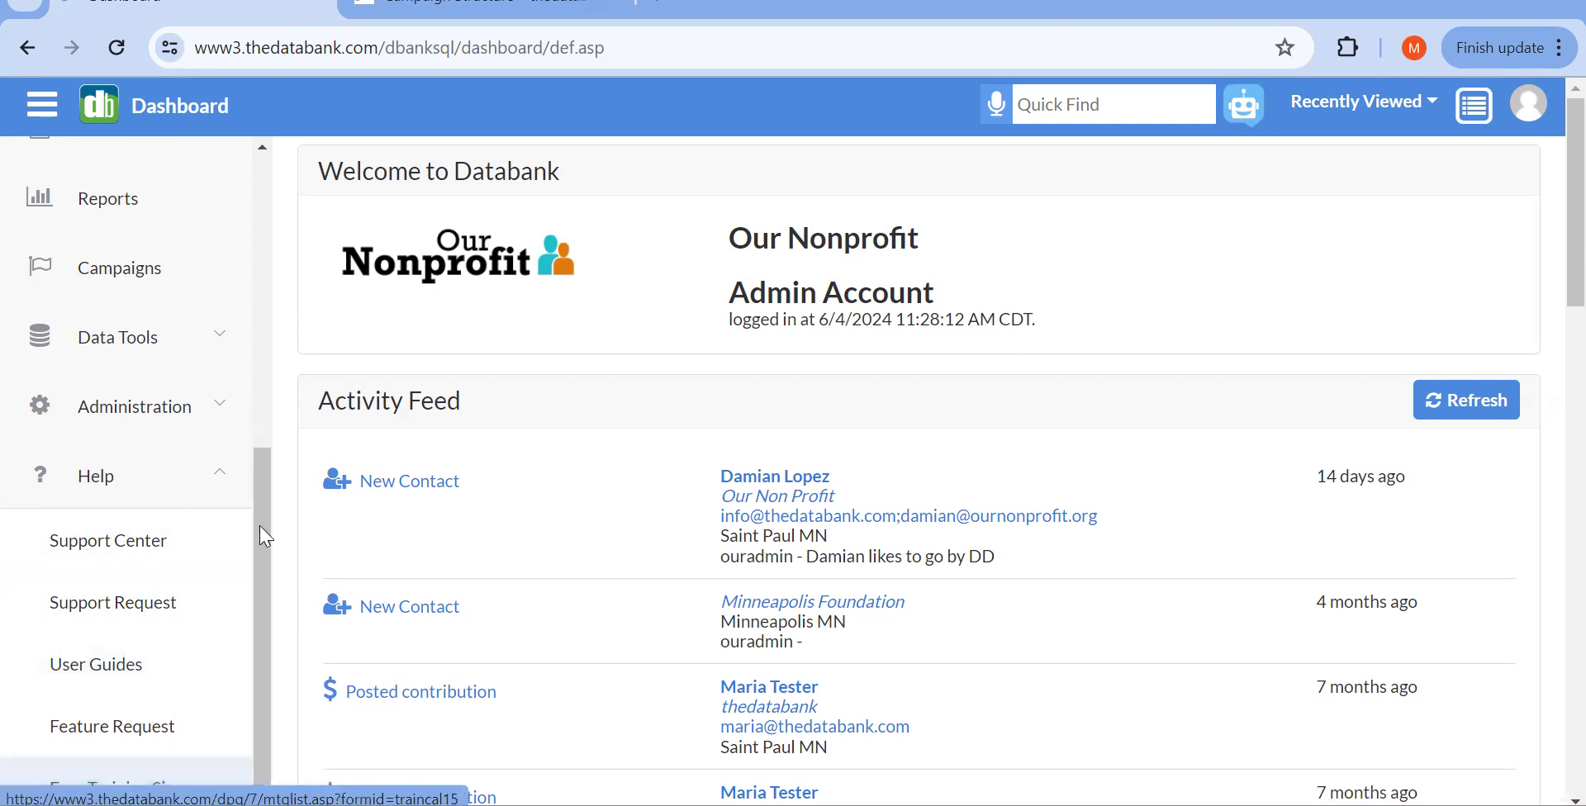
left_click(231, 471)
scroll(235, 467, "up", 5)
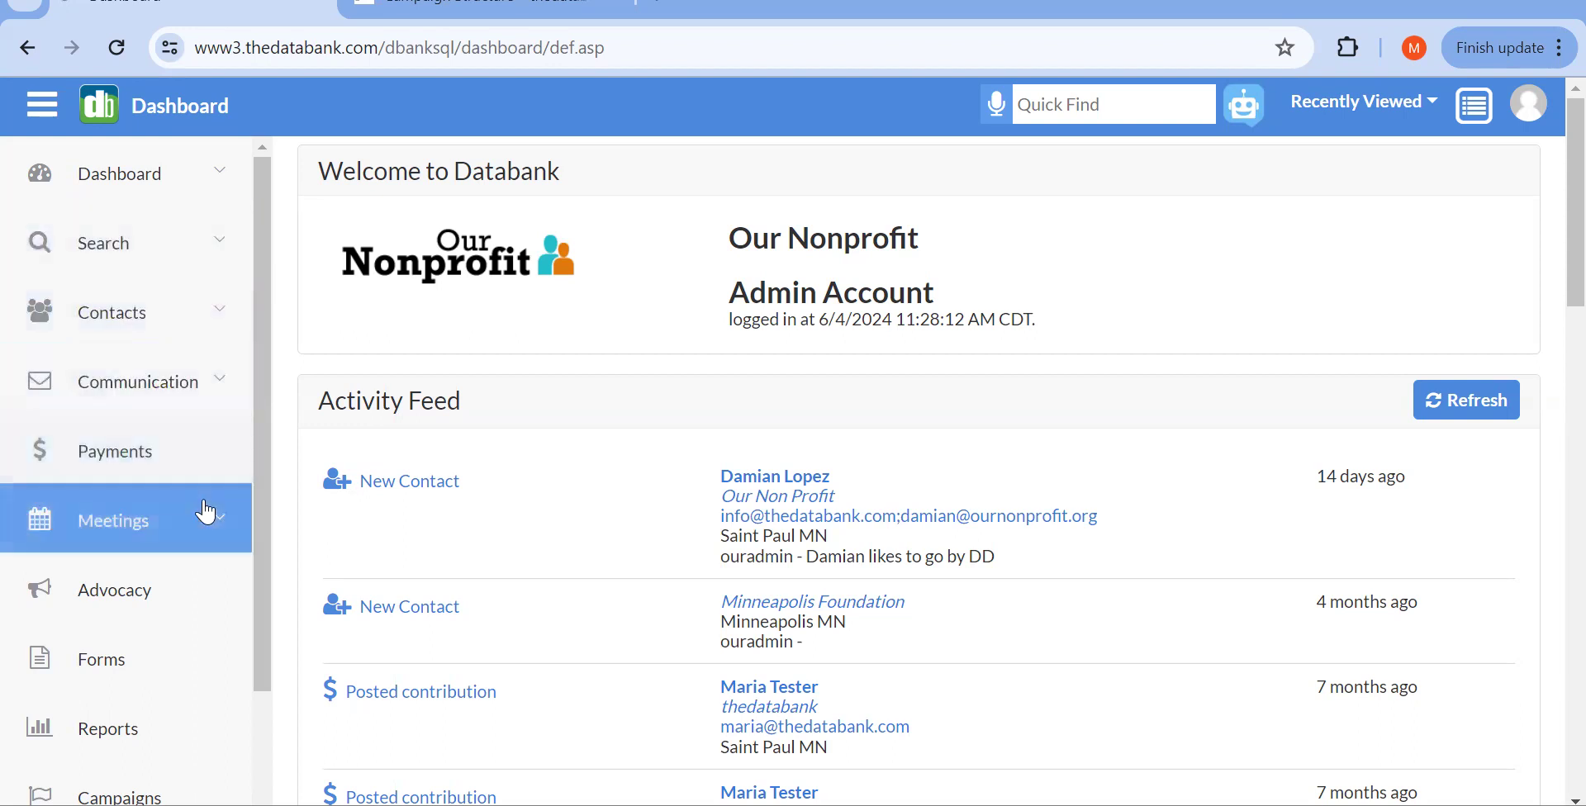
Step: Open the Campaigns list and set the Active filter to Yes
scroll(211, 514, "down", 1)
scroll(206, 512, "down", 2)
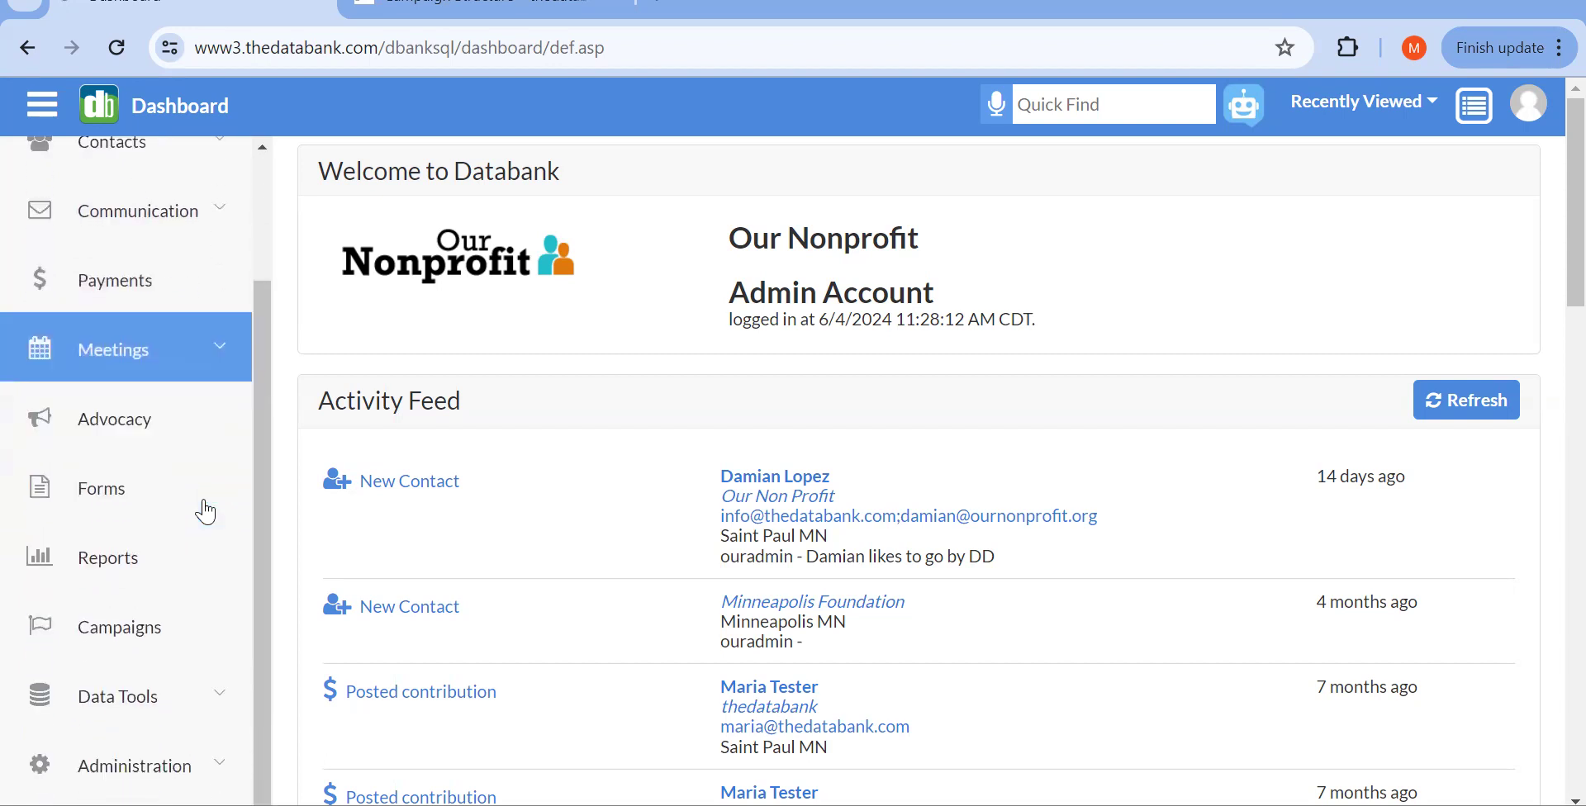
left_click(209, 625)
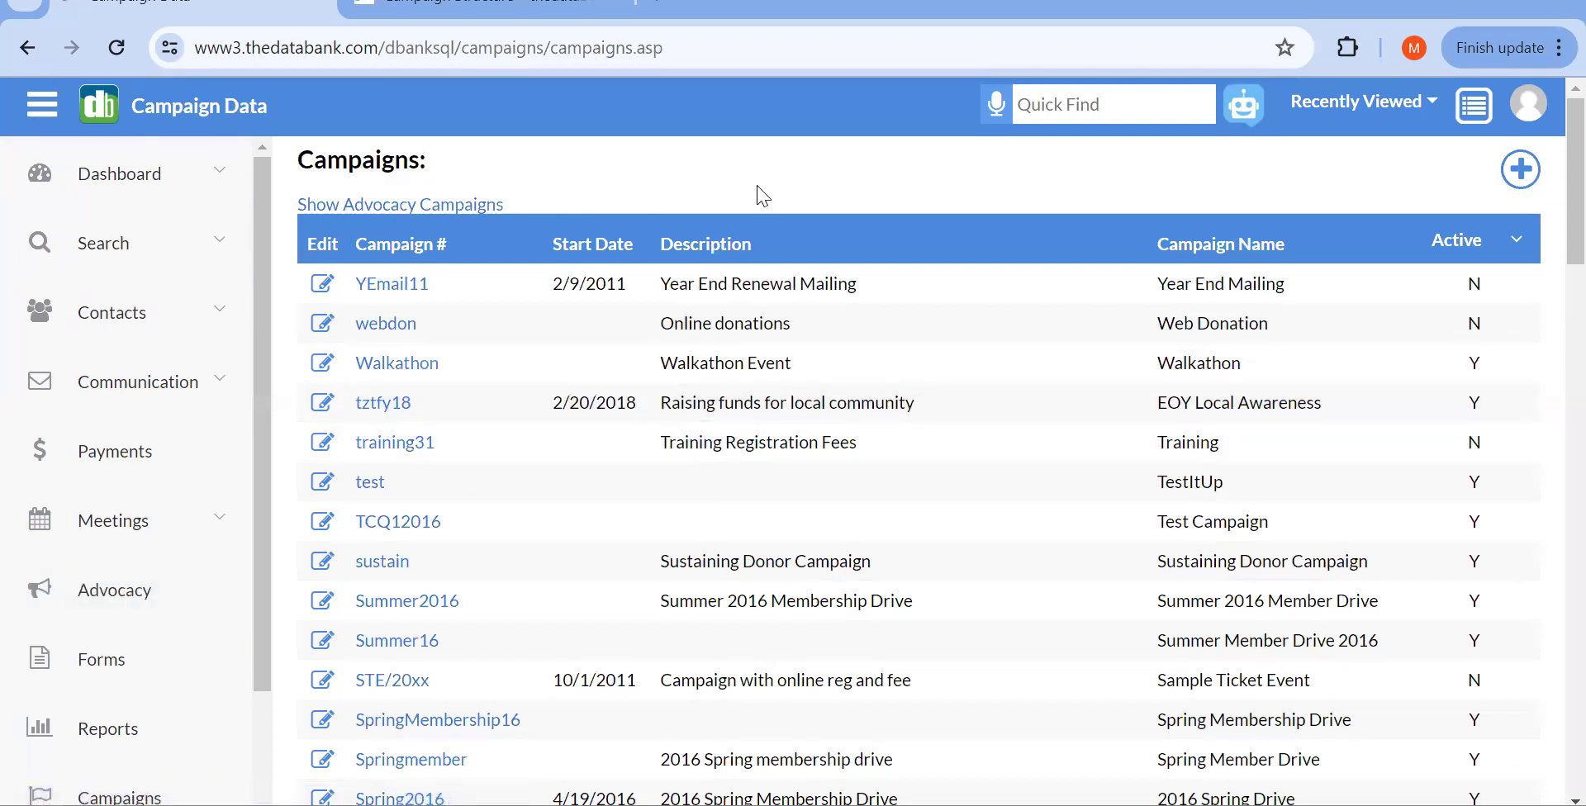
scroll(763, 196, "down", 1)
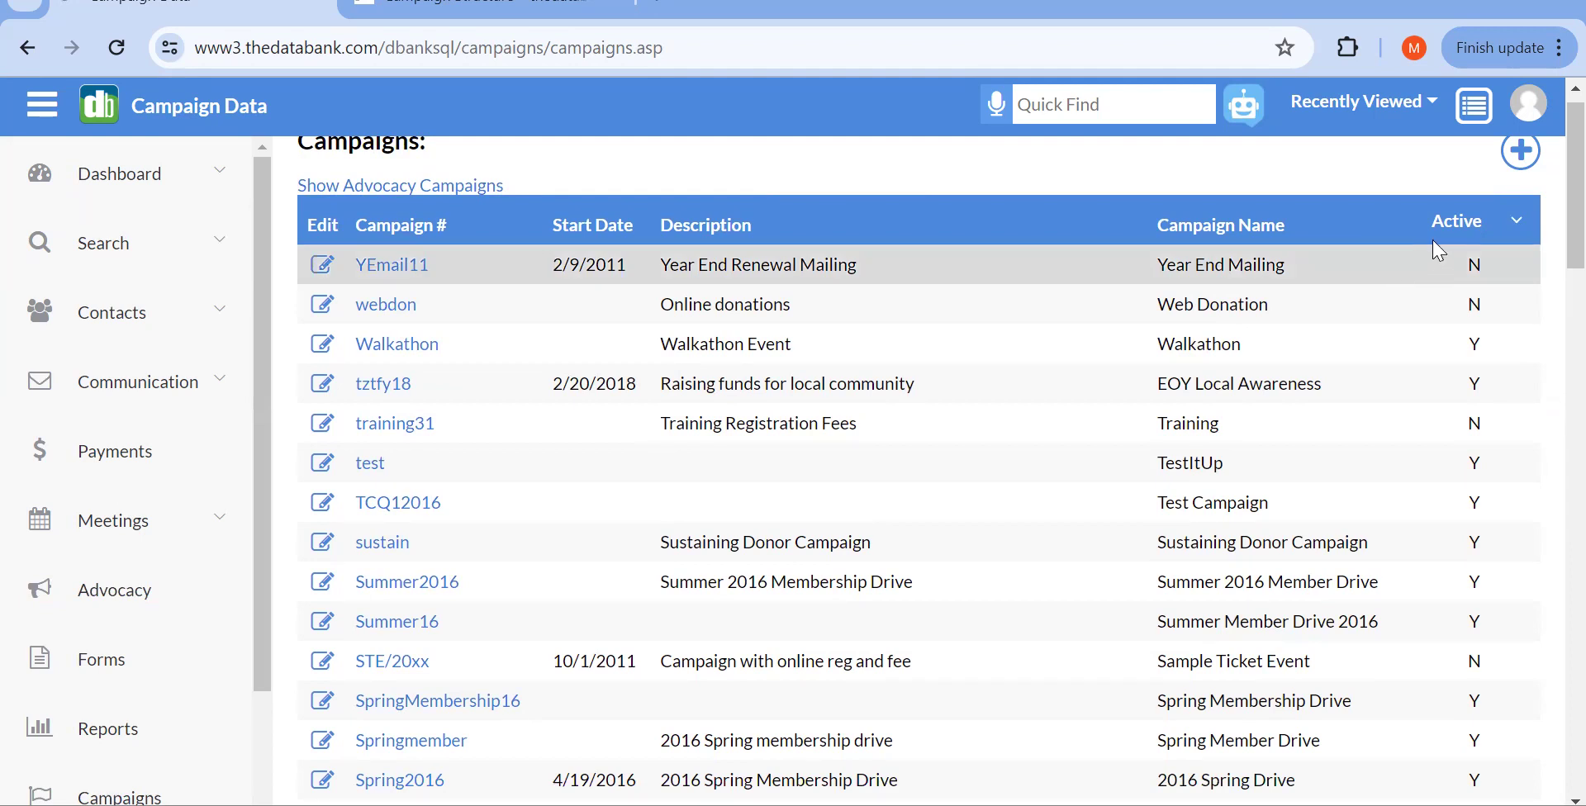
left_click(1472, 231)
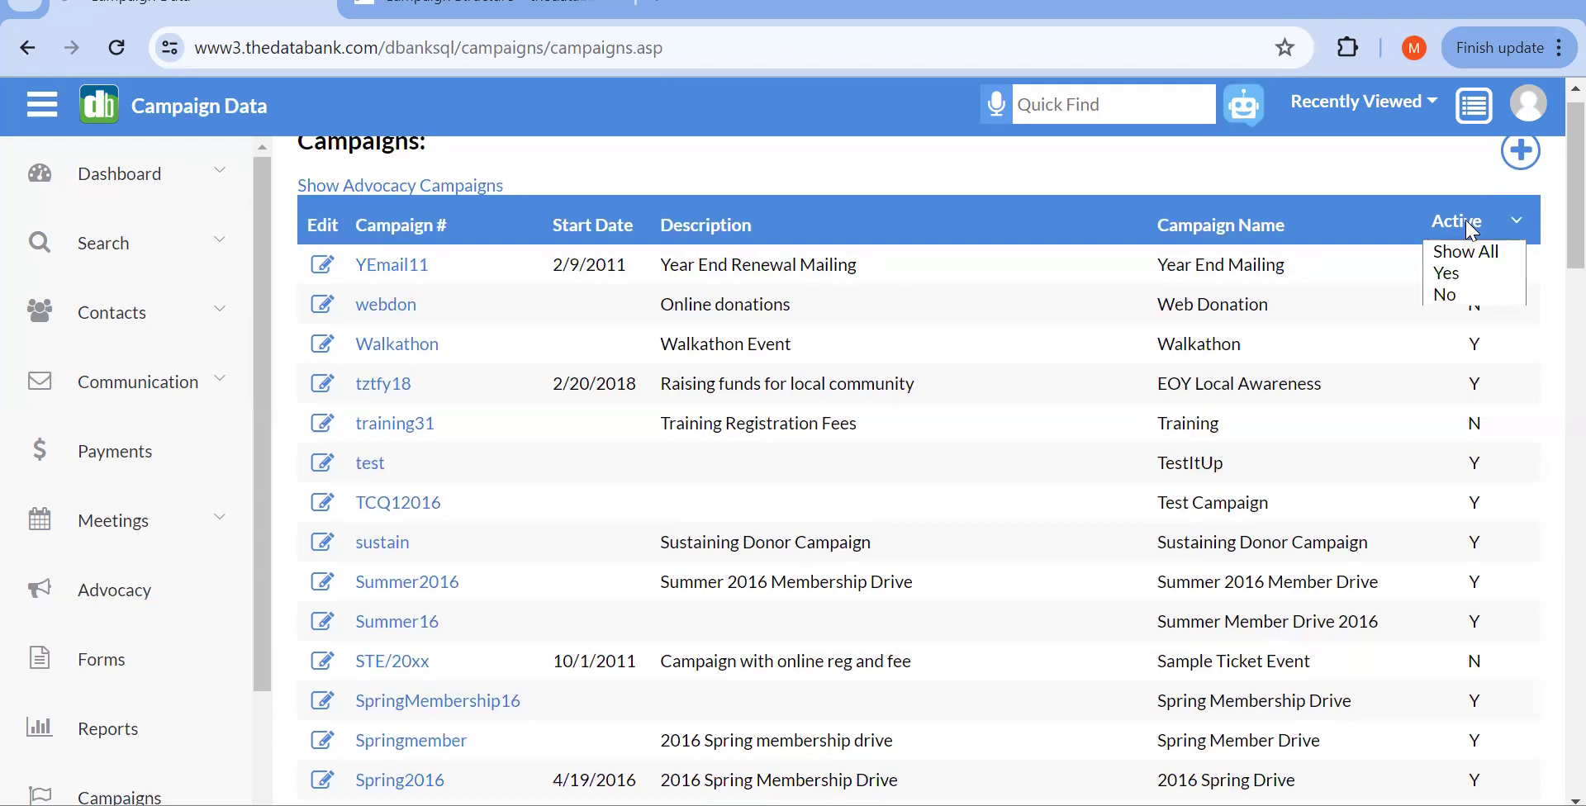
left_click(1472, 273)
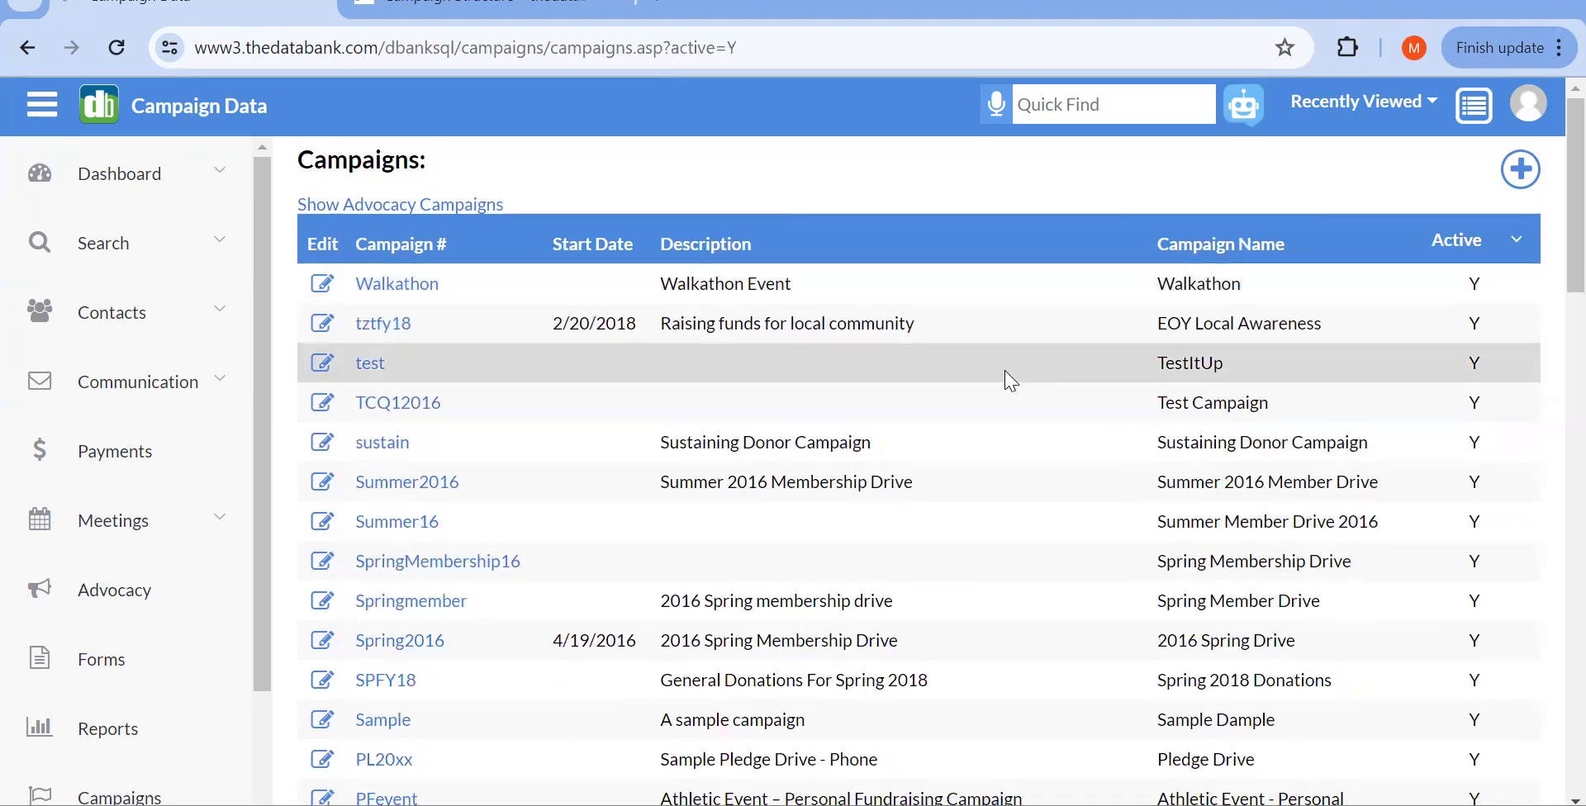
Step: Reset the Active filter to Show All to list every campaign
scroll(1024, 376, "down", 1)
scroll(1027, 378, "down", 20)
scroll(1027, 378, "up", 7)
scroll(1027, 378, "up", 15)
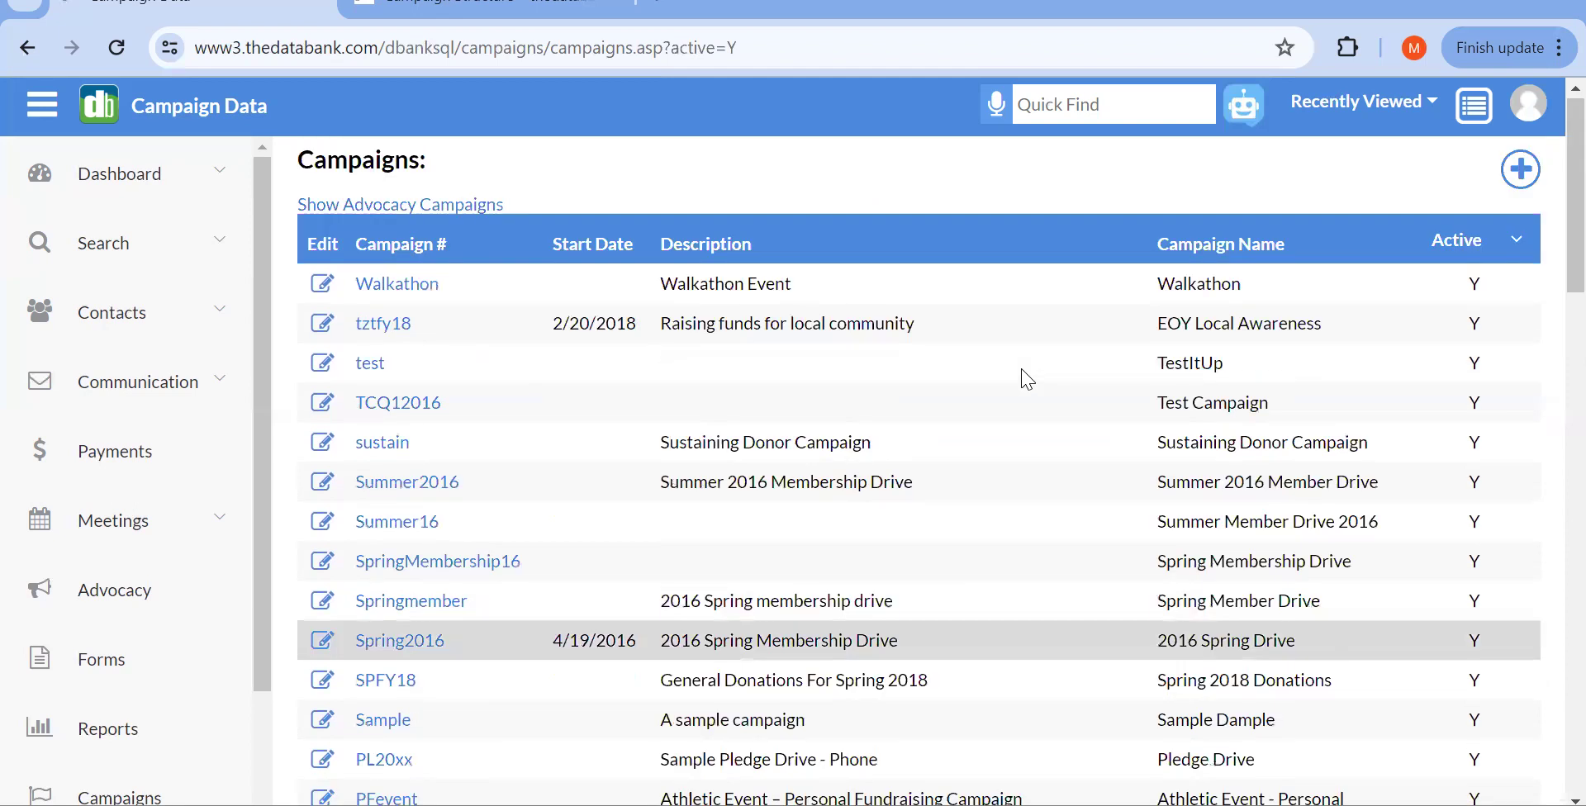
left_click(1448, 251)
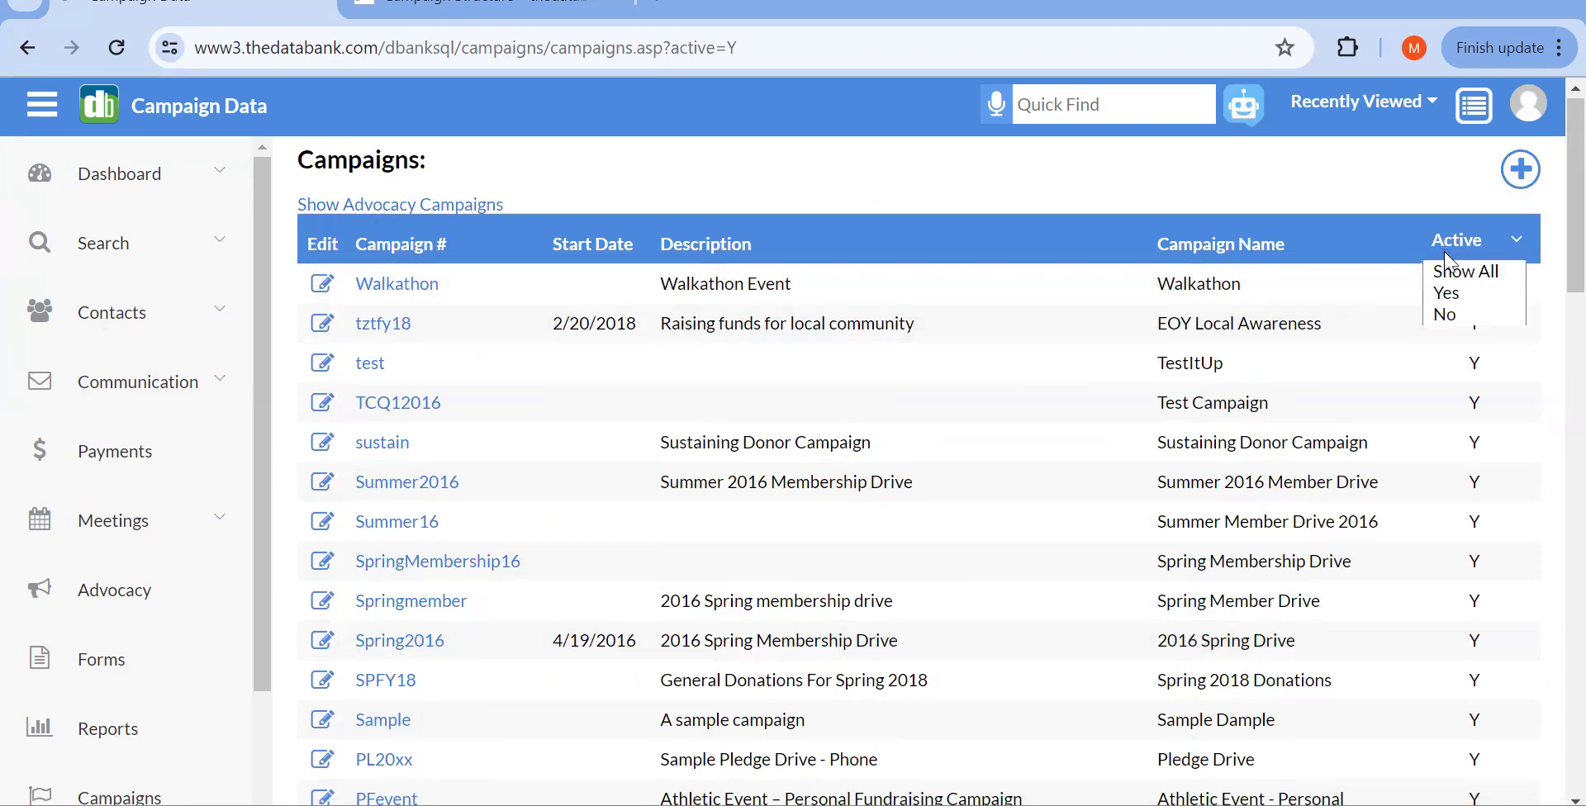
left_click(1450, 273)
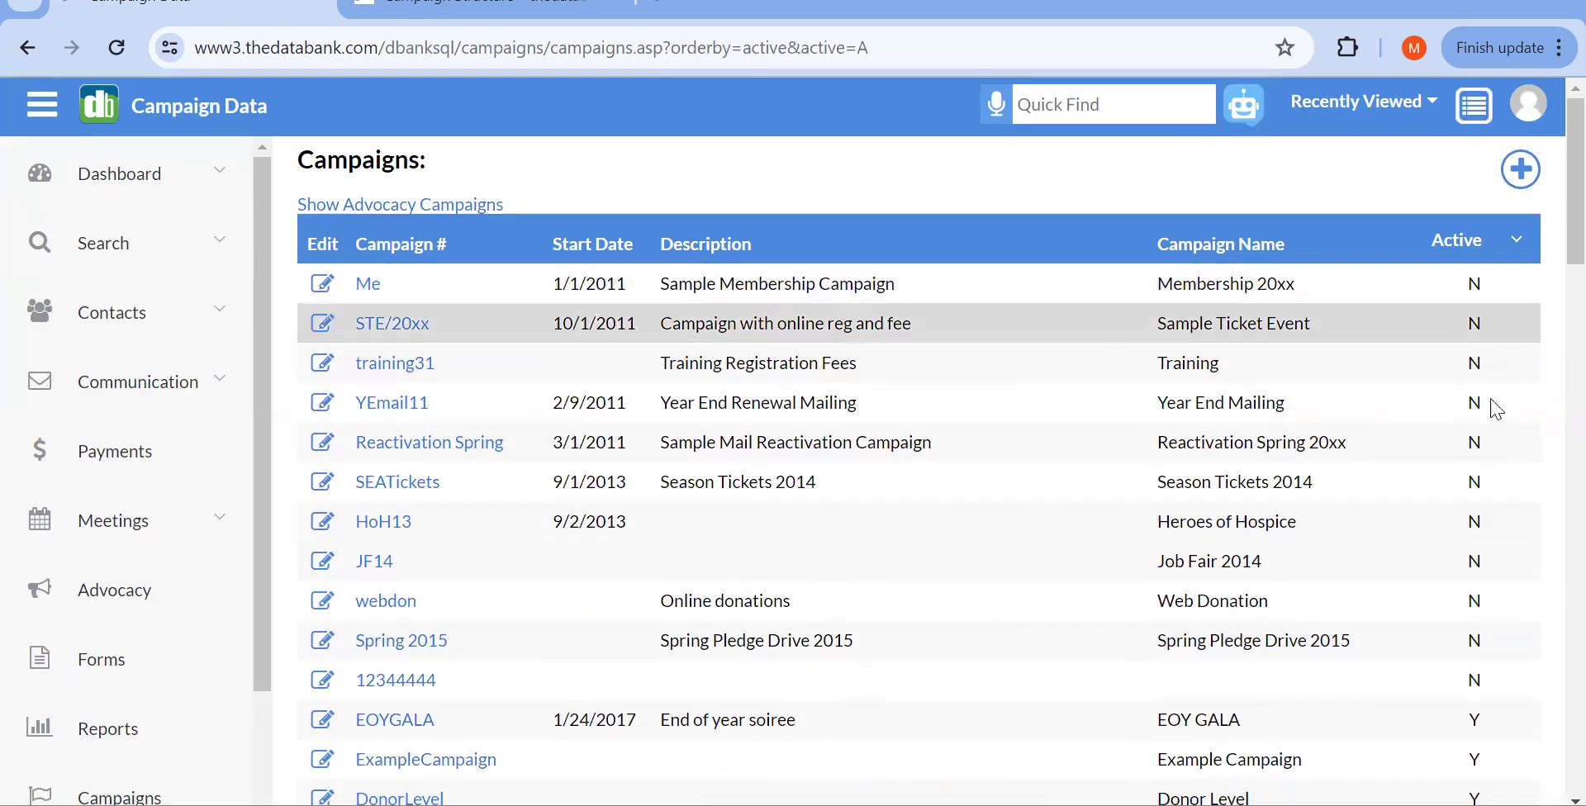
Step: Set the Active filter back to Yes to show only active campaigns
scroll(1518, 505, "down", 7)
scroll(1516, 503, "up", 7)
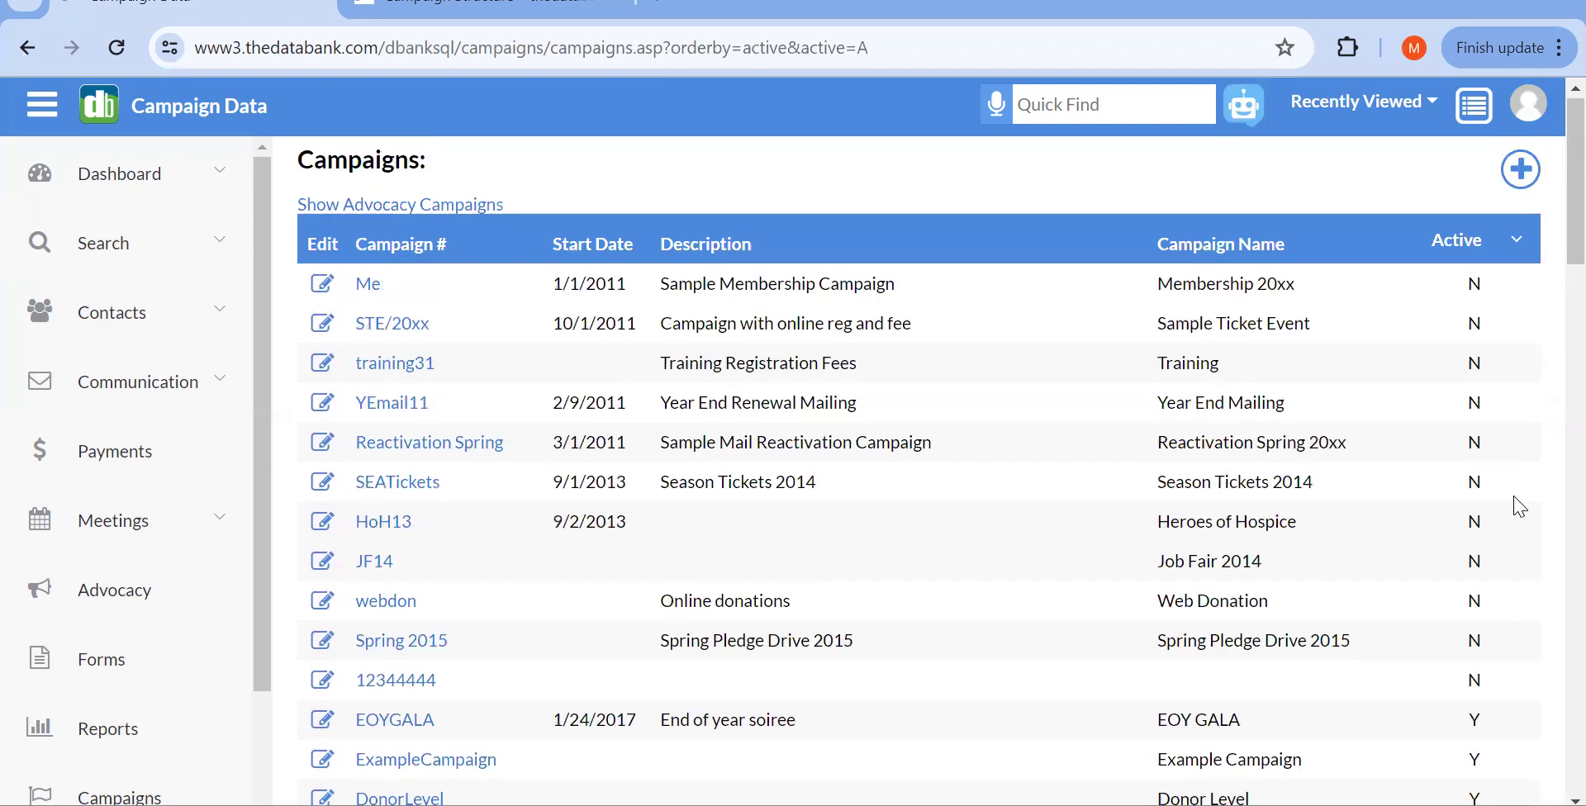
left_click(1450, 241)
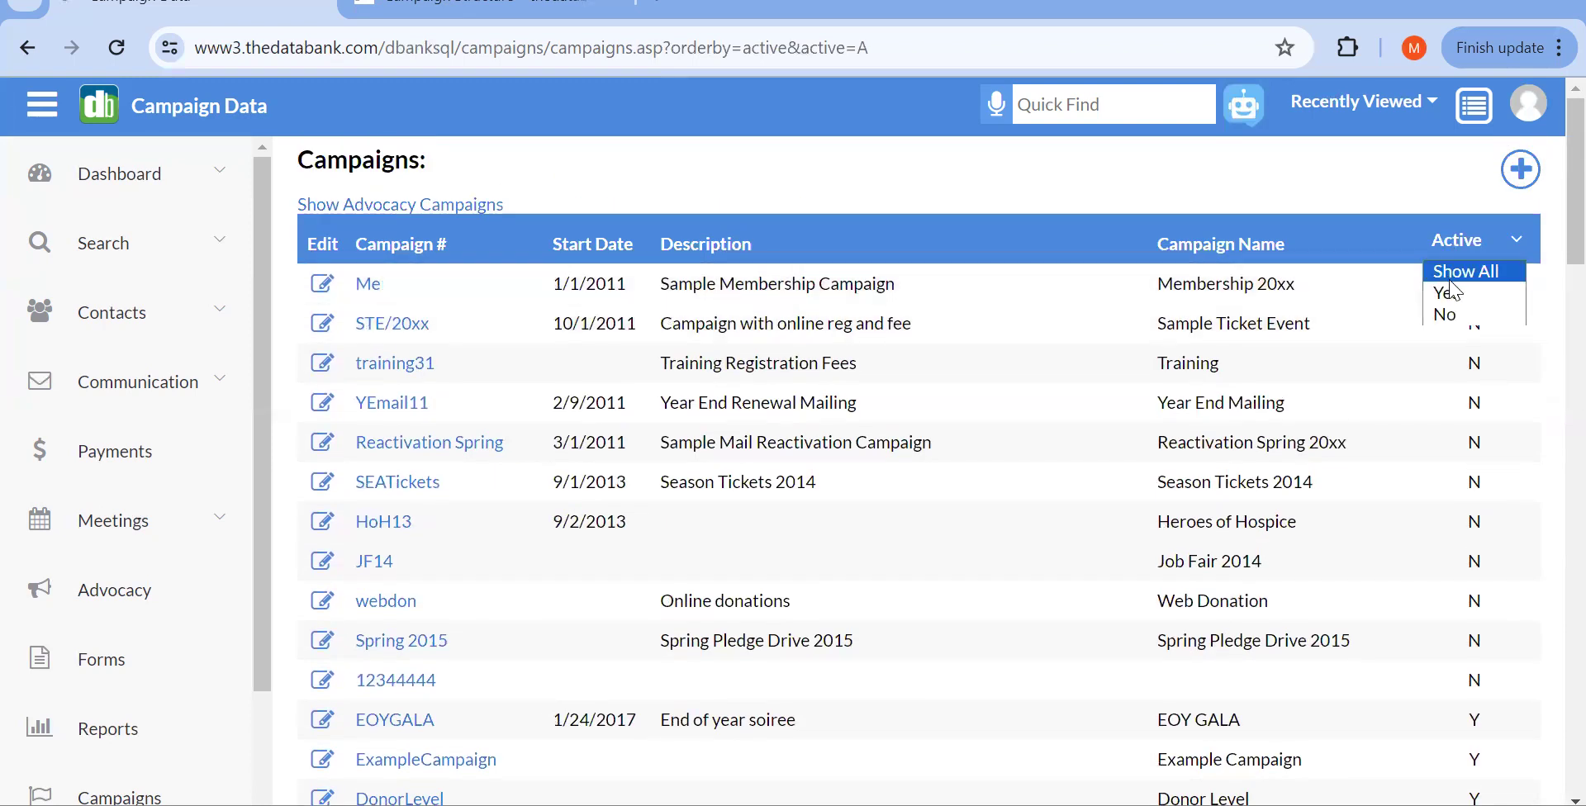
left_click(1447, 294)
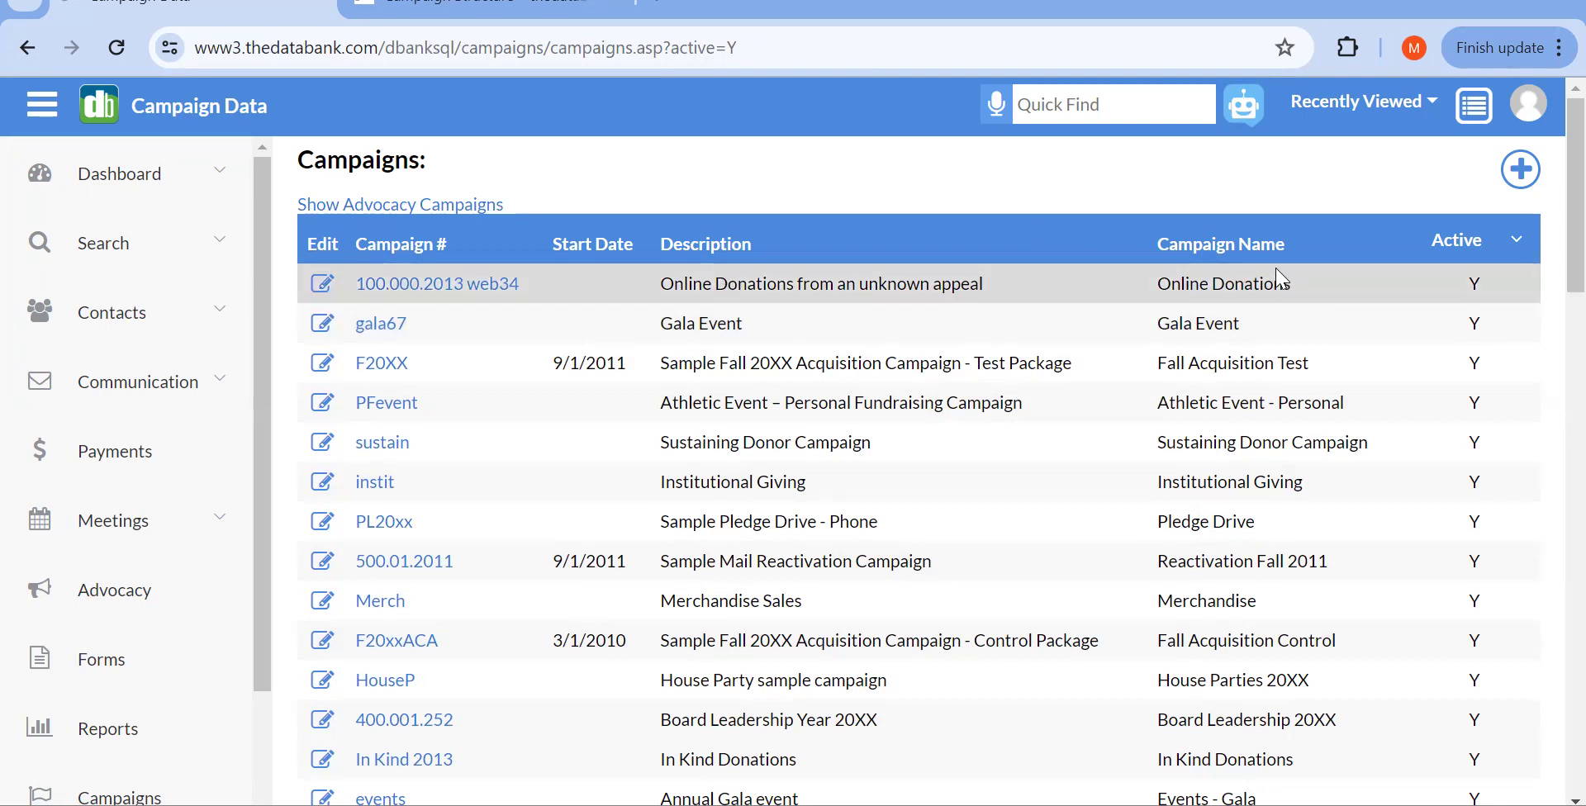
scroll(1280, 279, "down", 3)
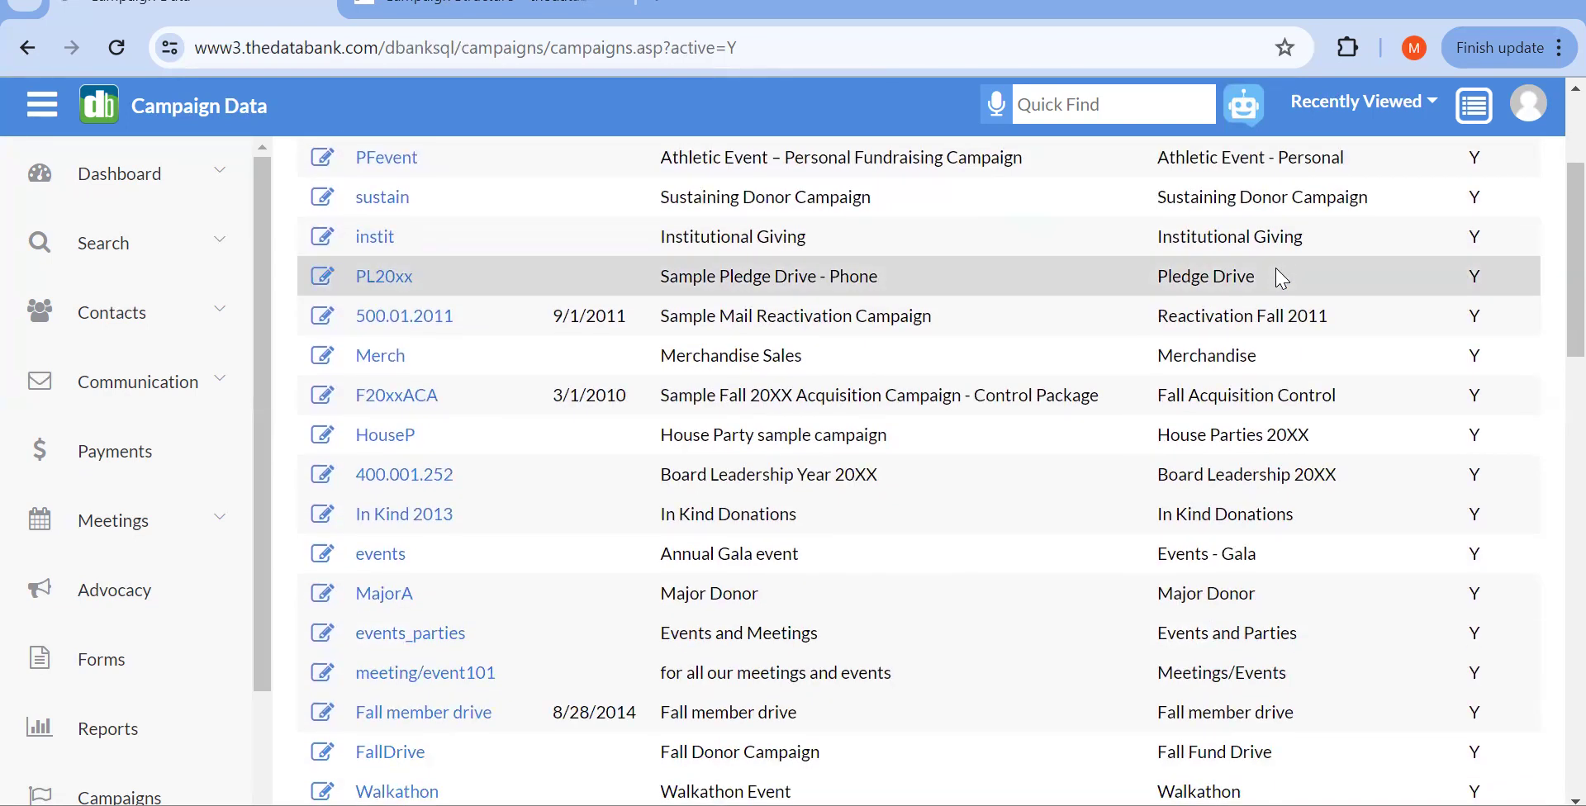
scroll(1281, 278, "down", 3)
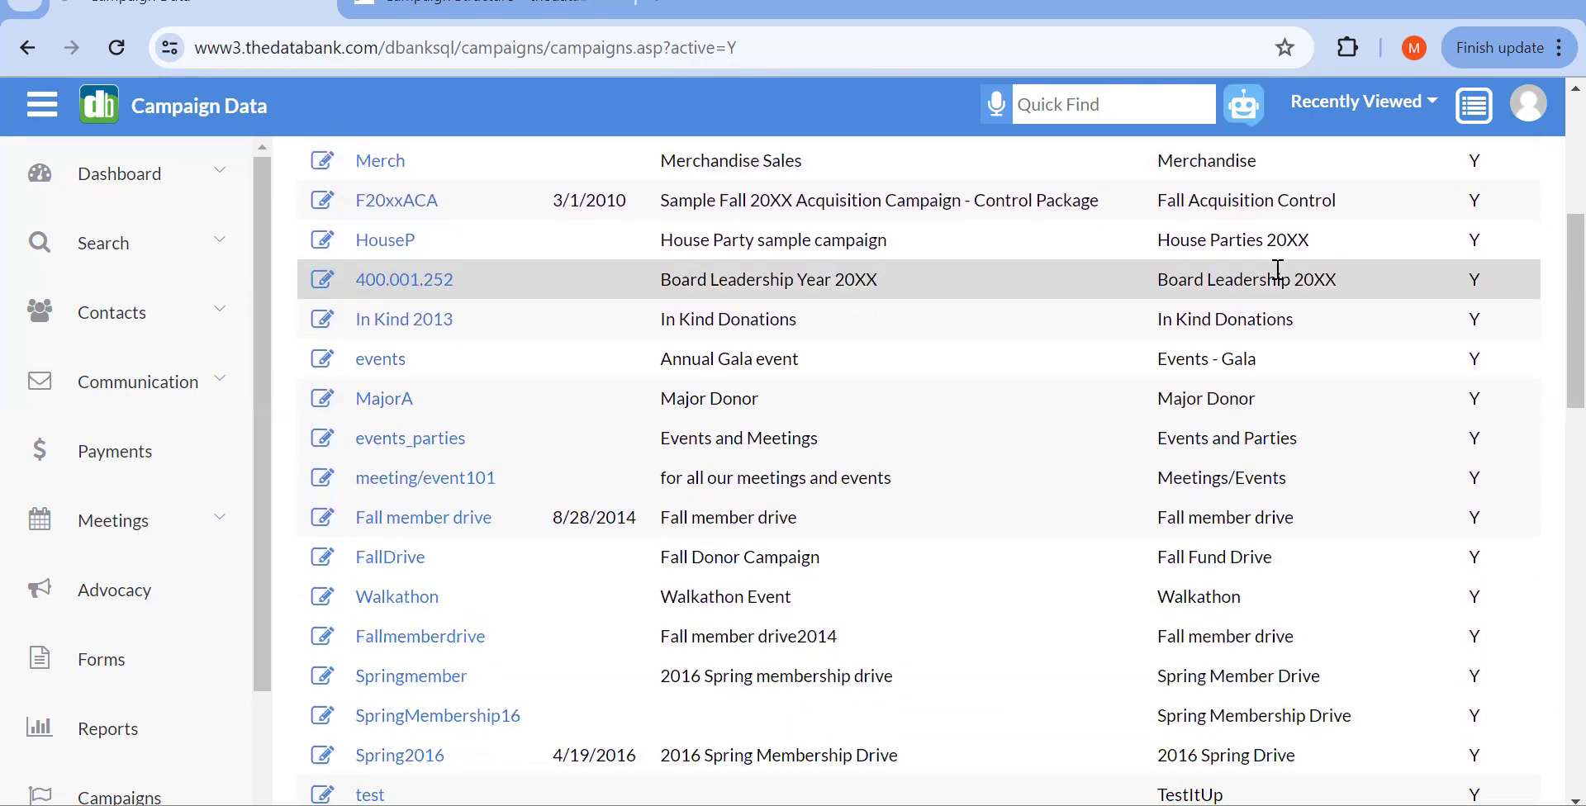
scroll(1279, 273, "up", 5)
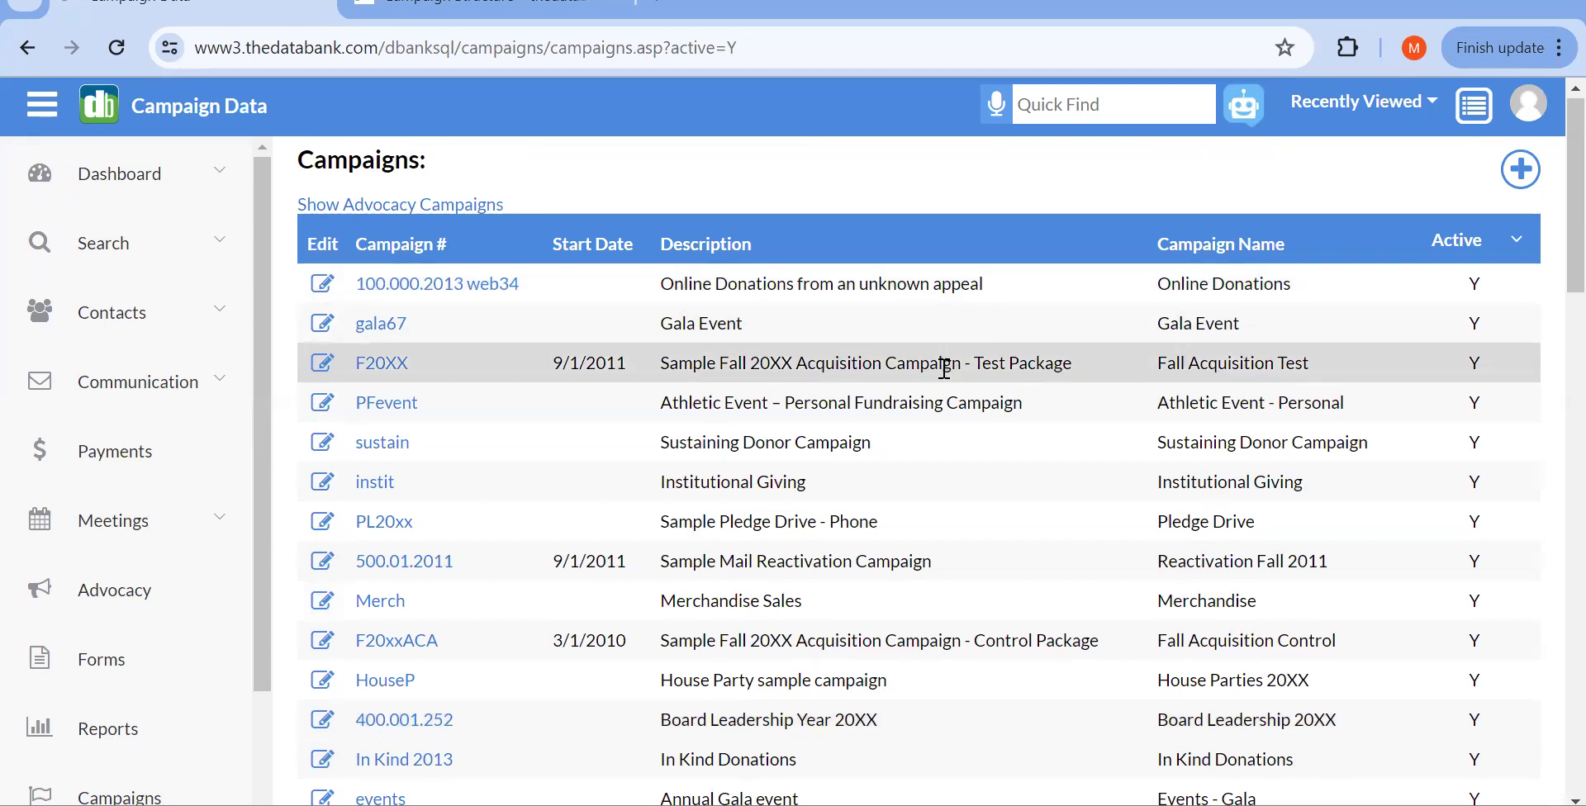
scroll(944, 368, "down", 8)
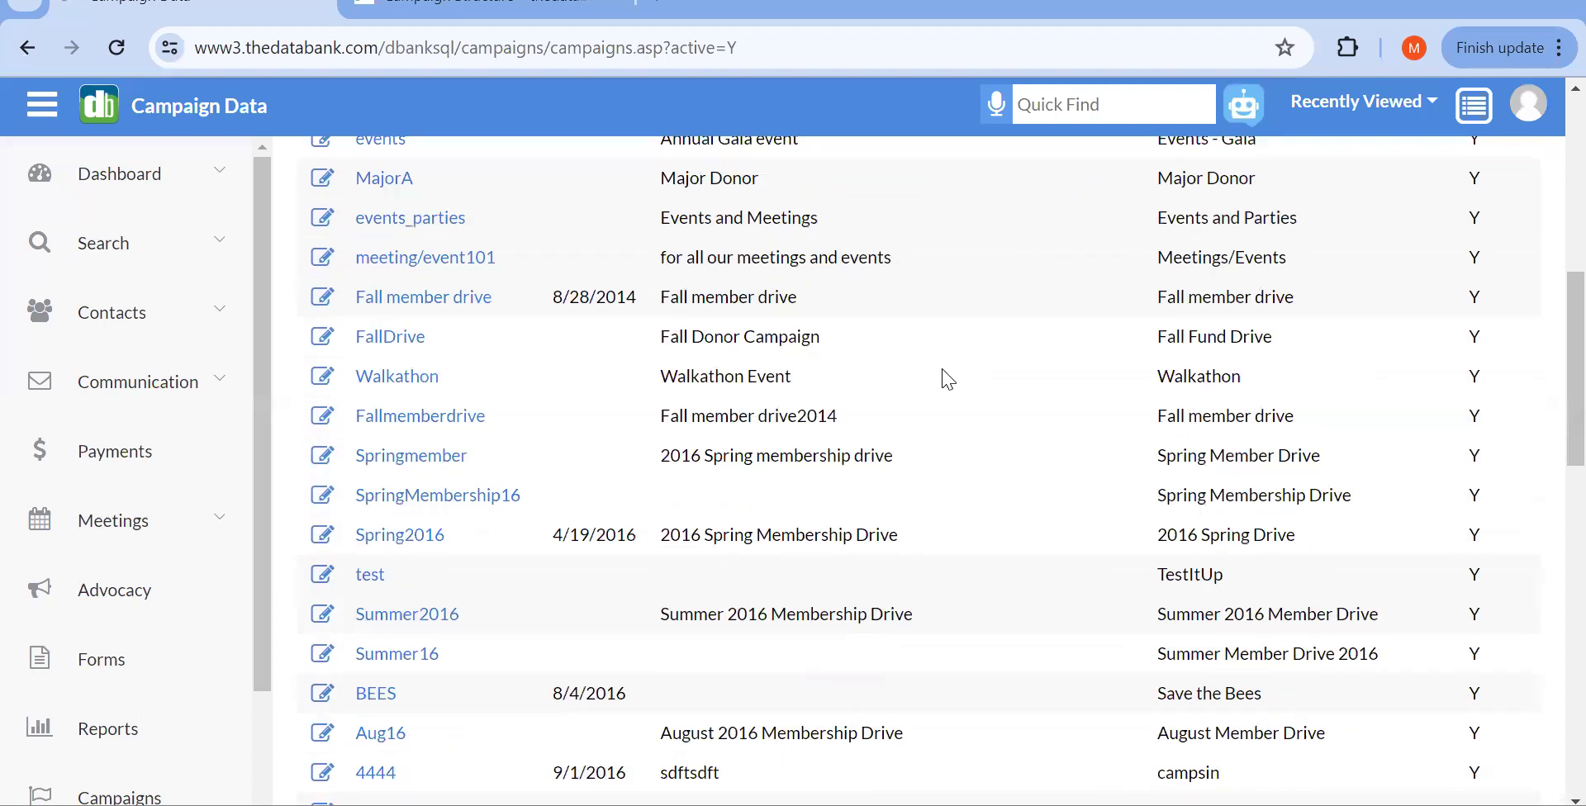
scroll(948, 378, "down", 13)
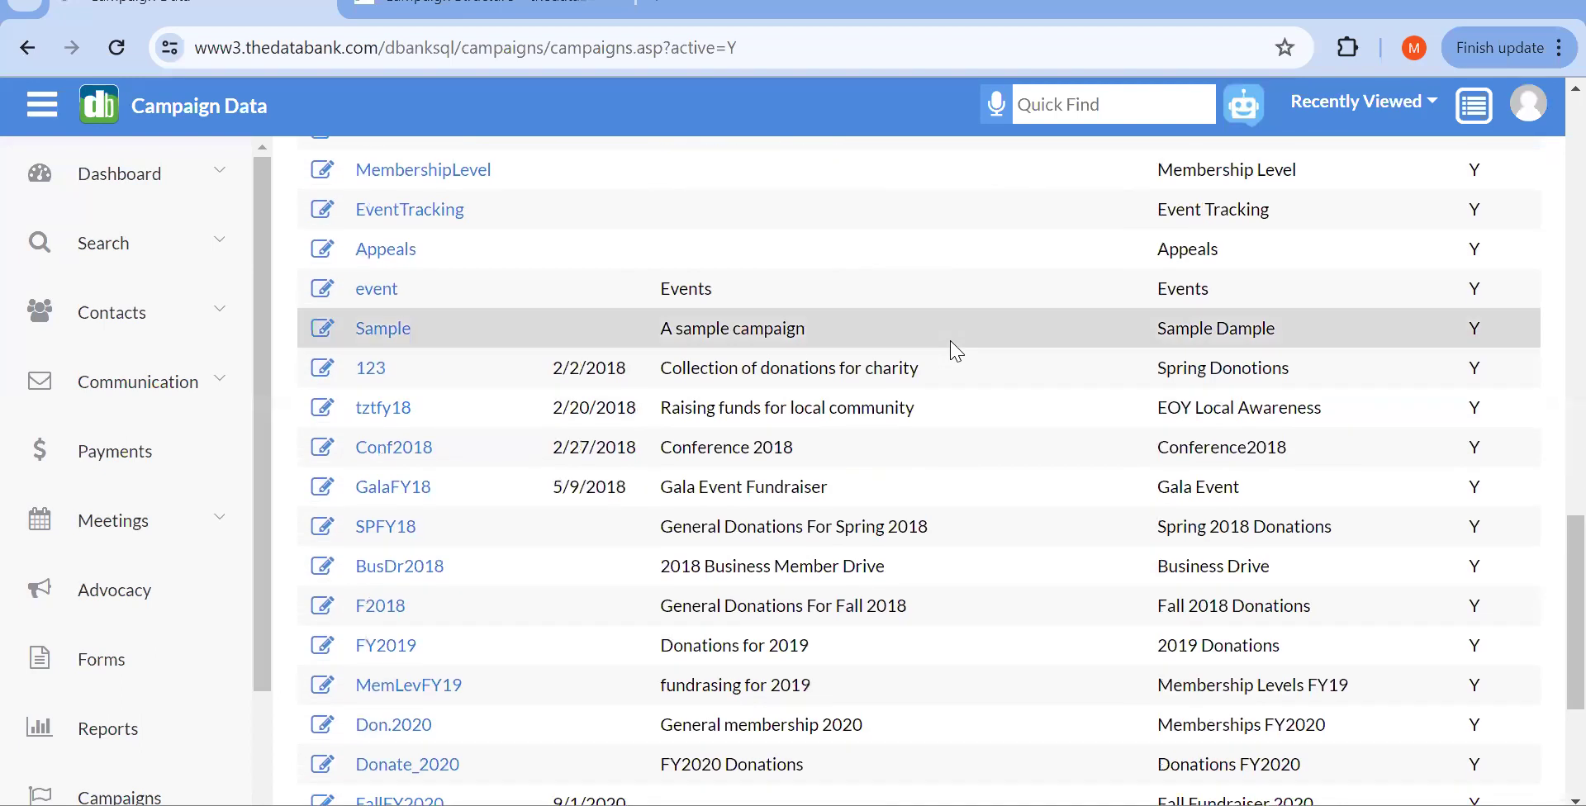
scroll(952, 349, "down", 3)
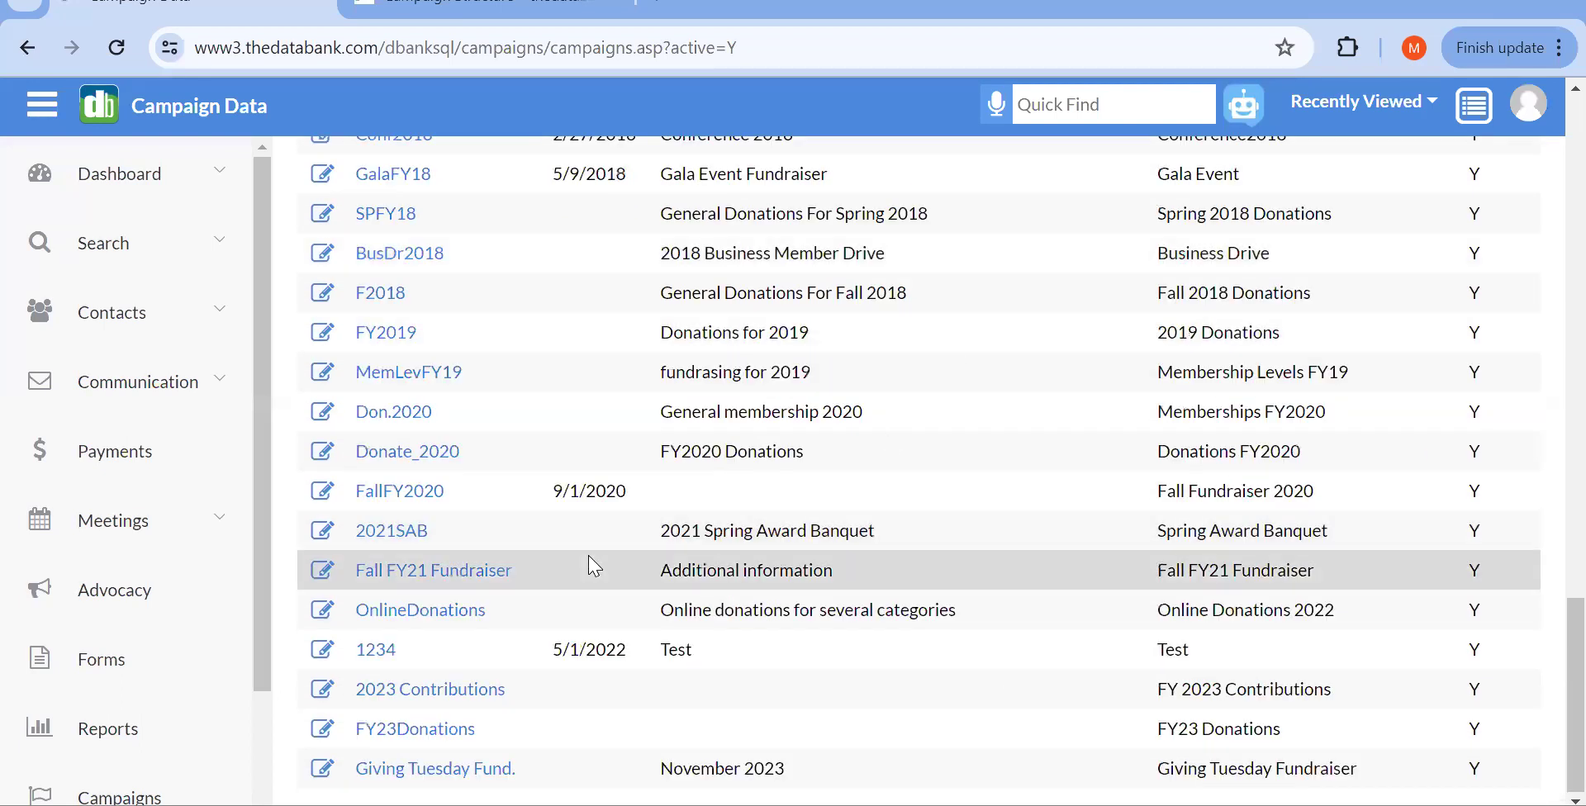
left_click(419, 610)
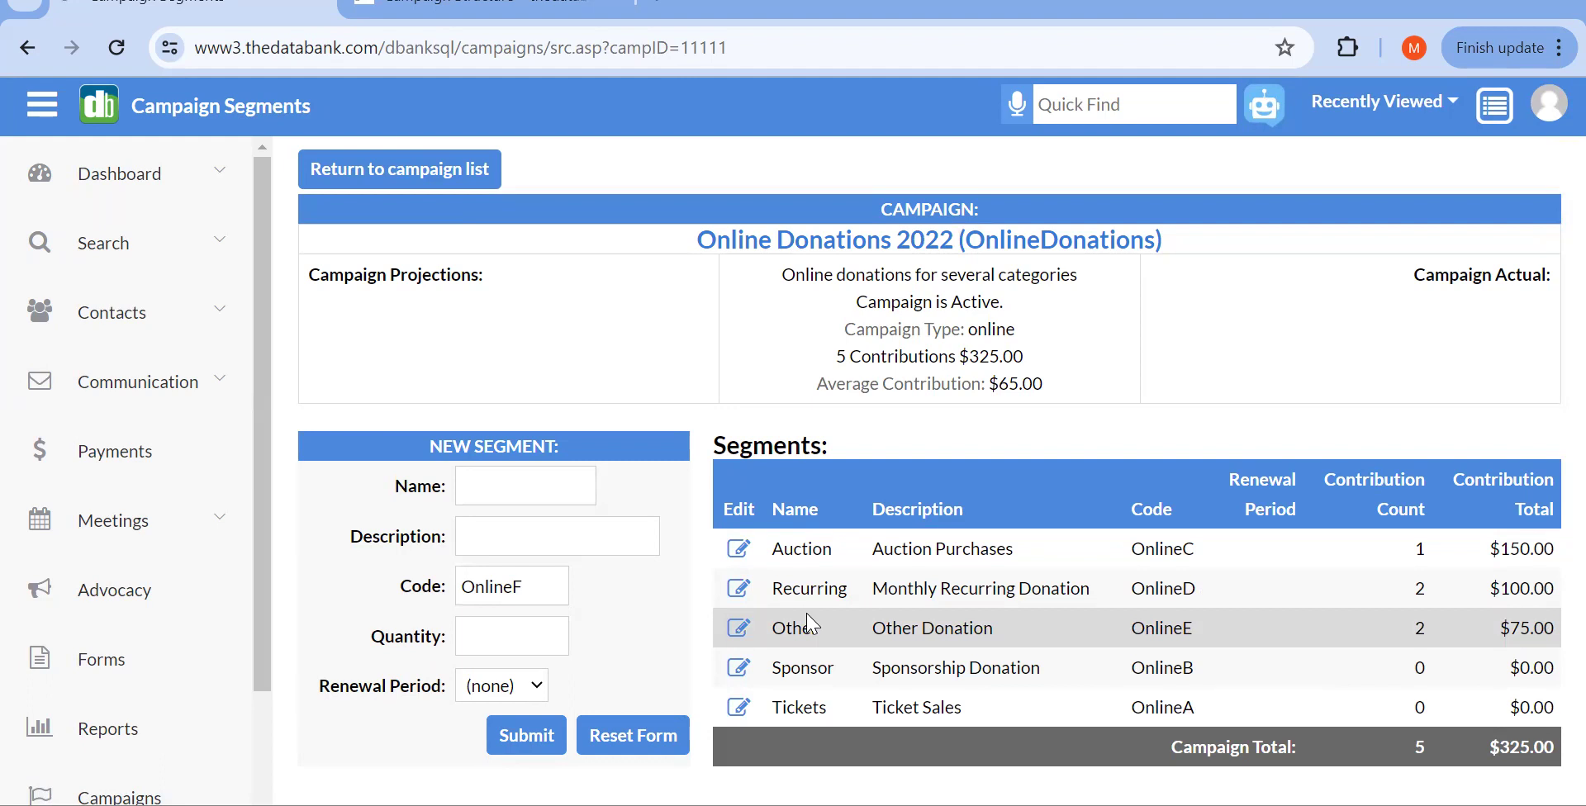
left_click(393, 175)
scroll(403, 298, "down", 10)
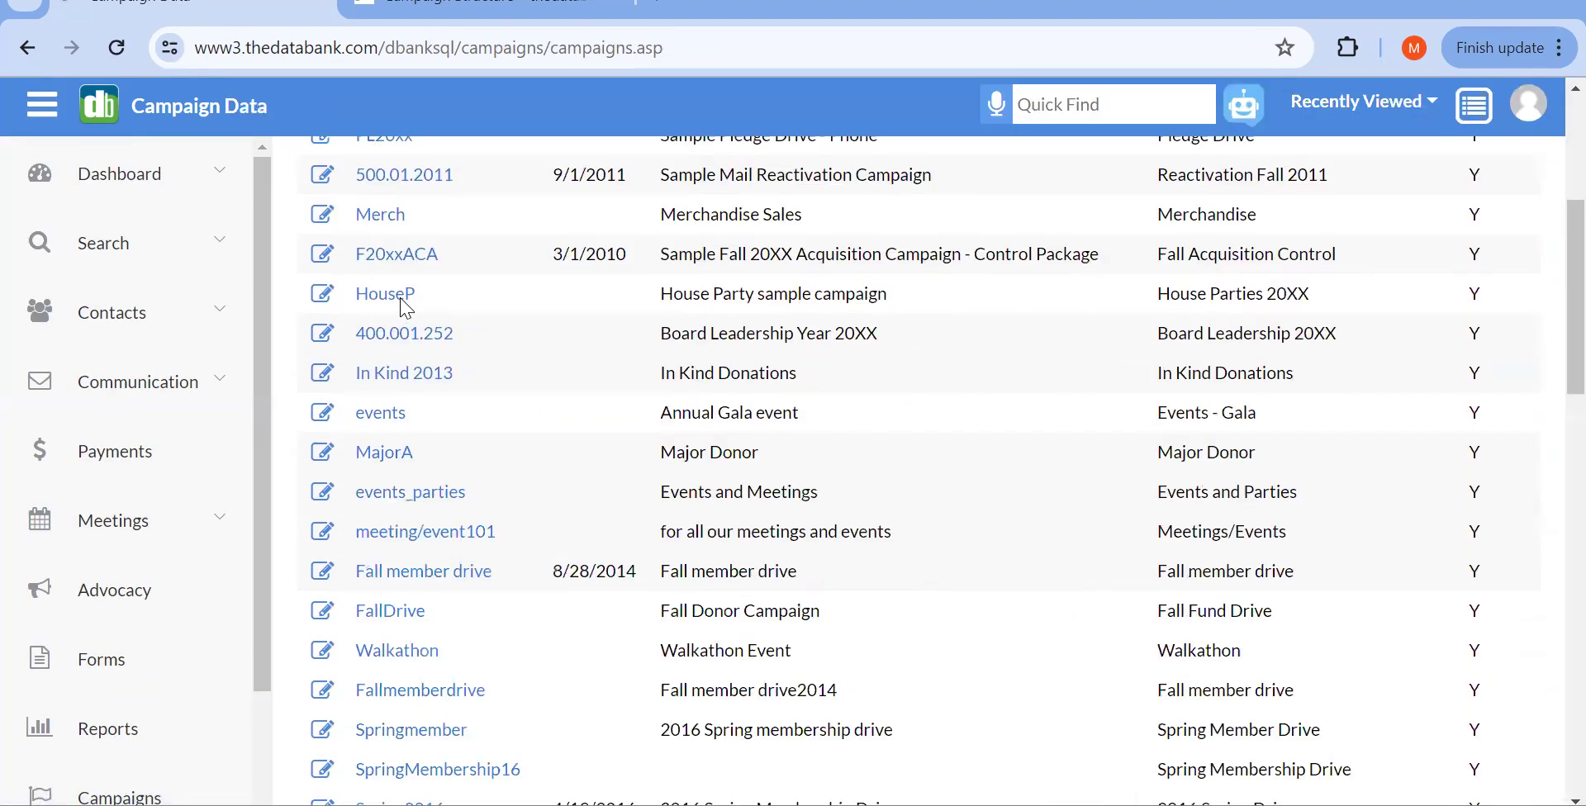
scroll(403, 310, "down", 6)
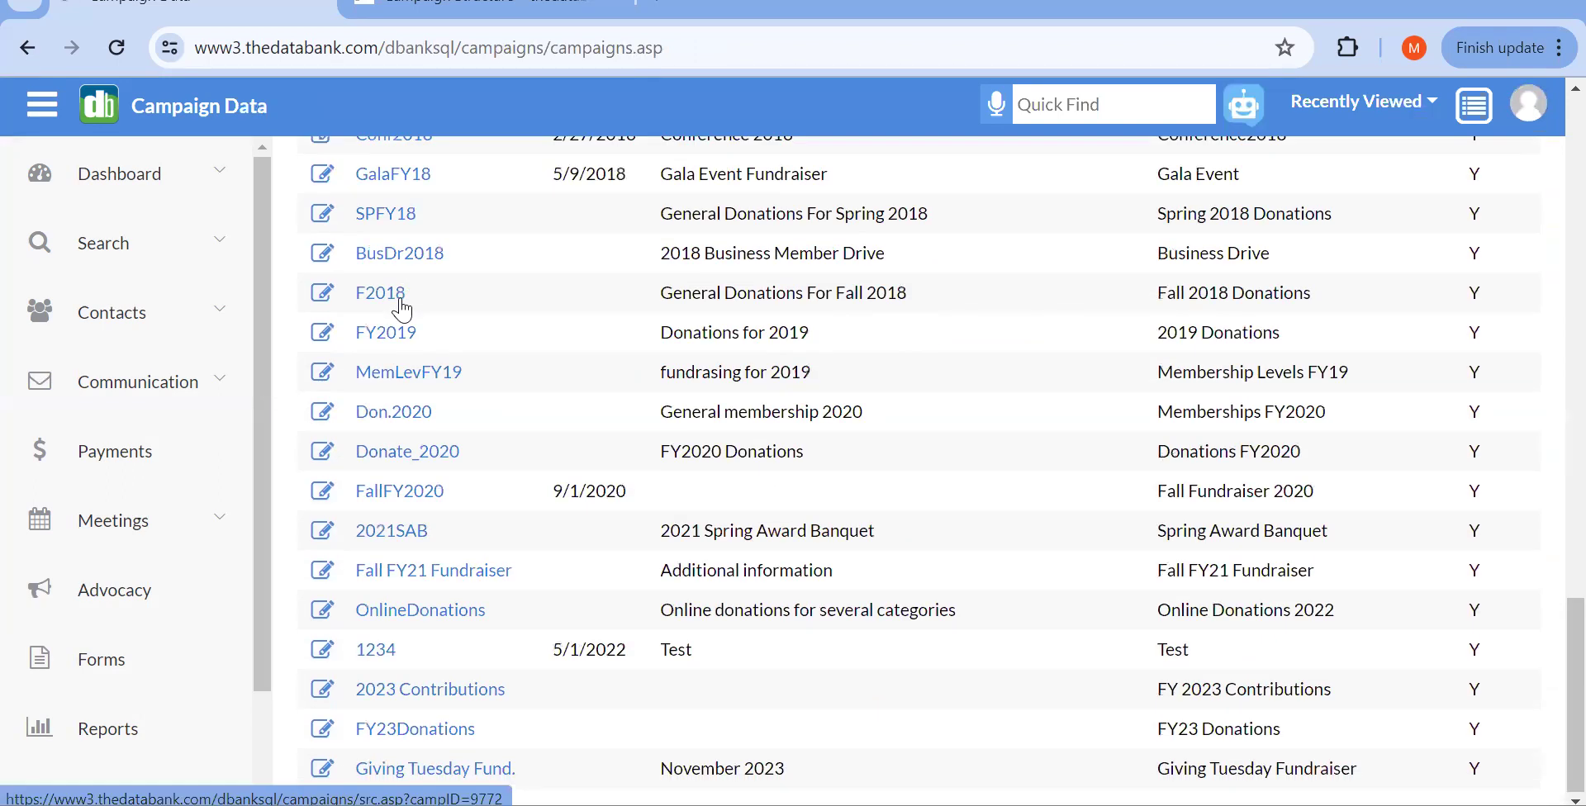
left_click(321, 613)
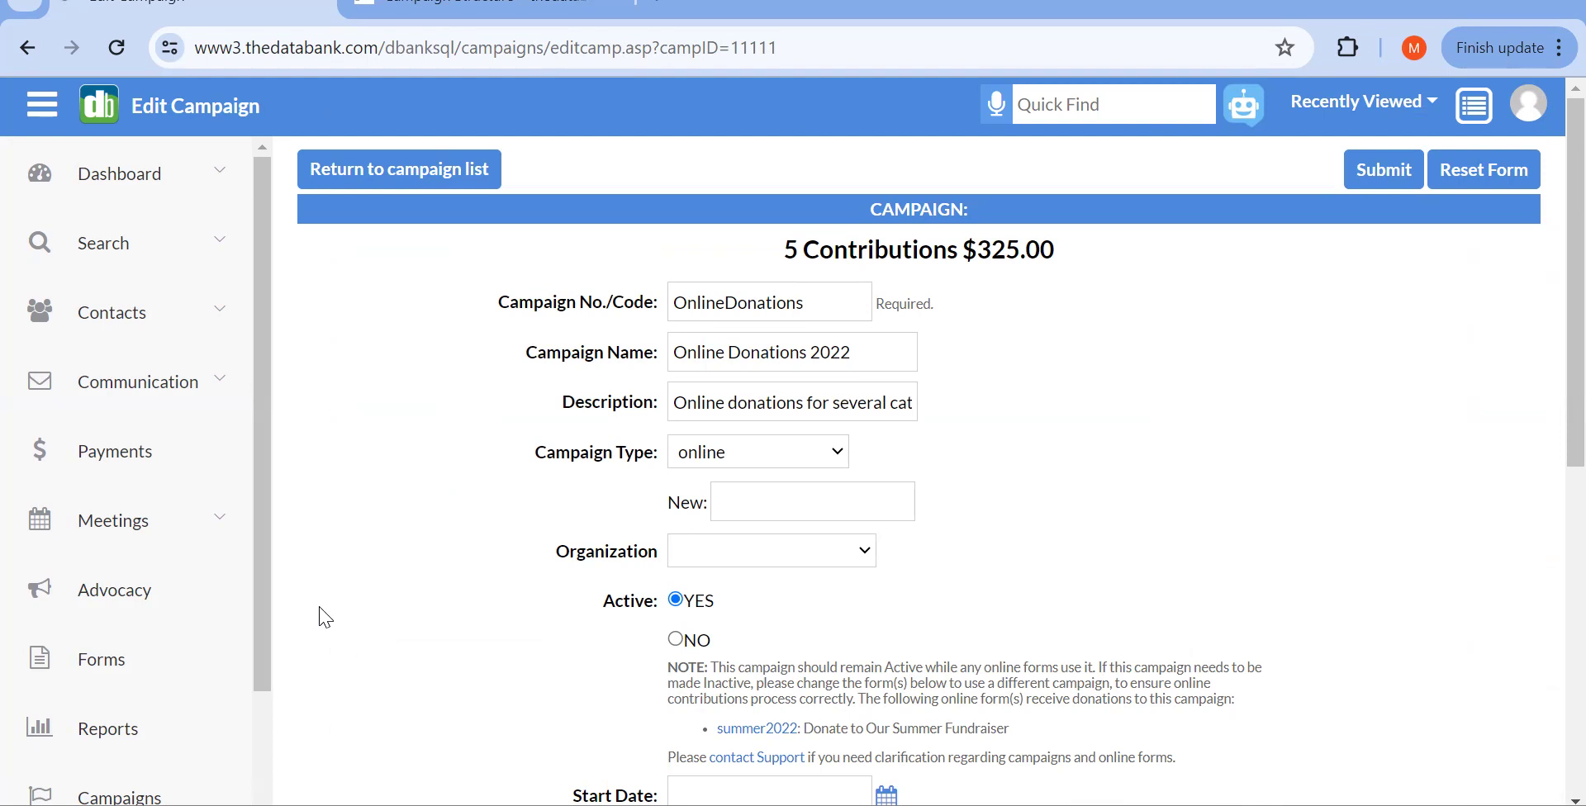
scroll(325, 618, "down", 3)
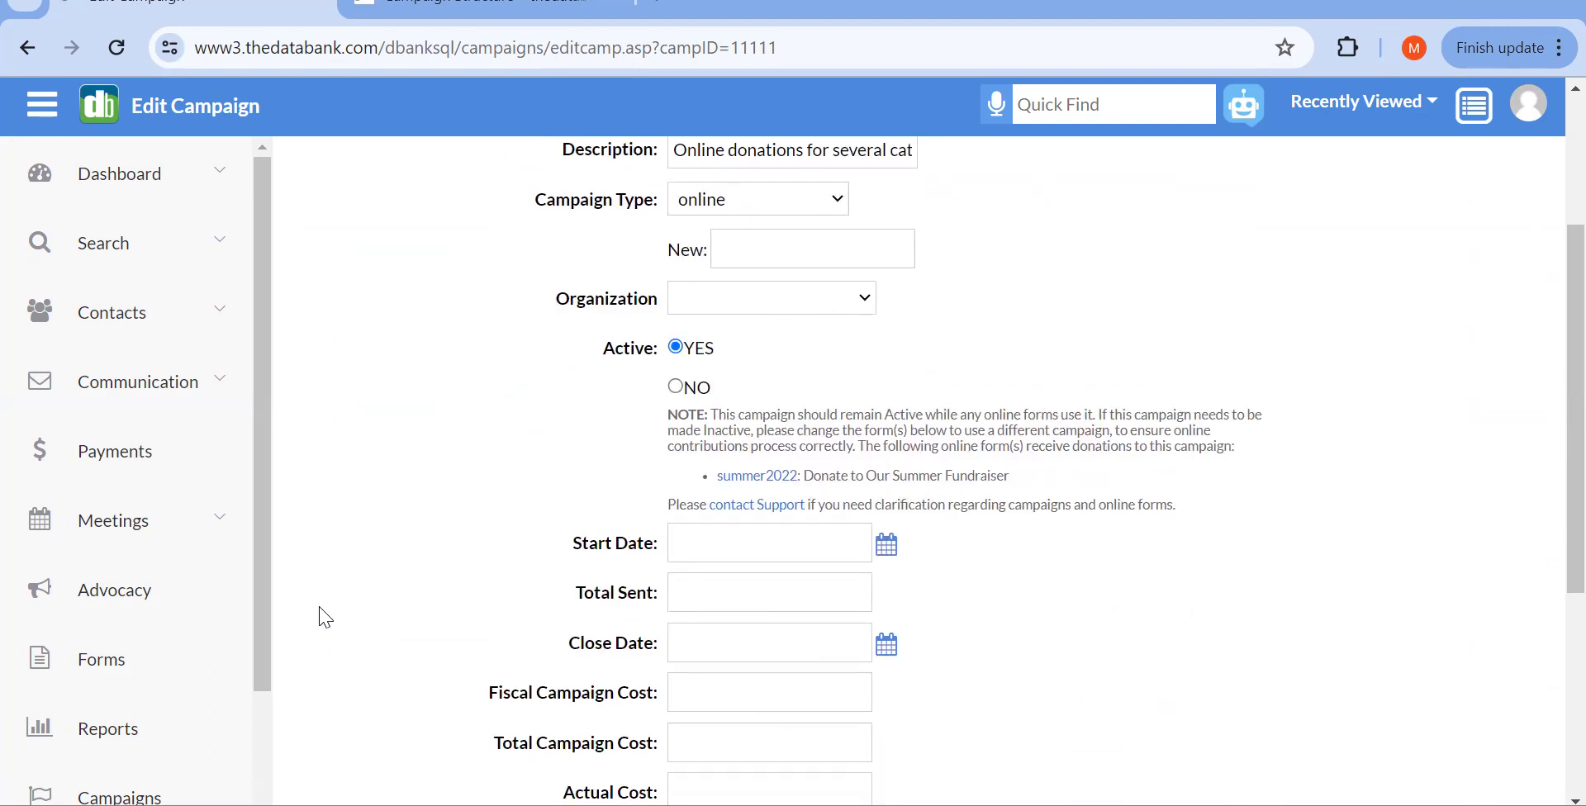
scroll(324, 618, "up", 3)
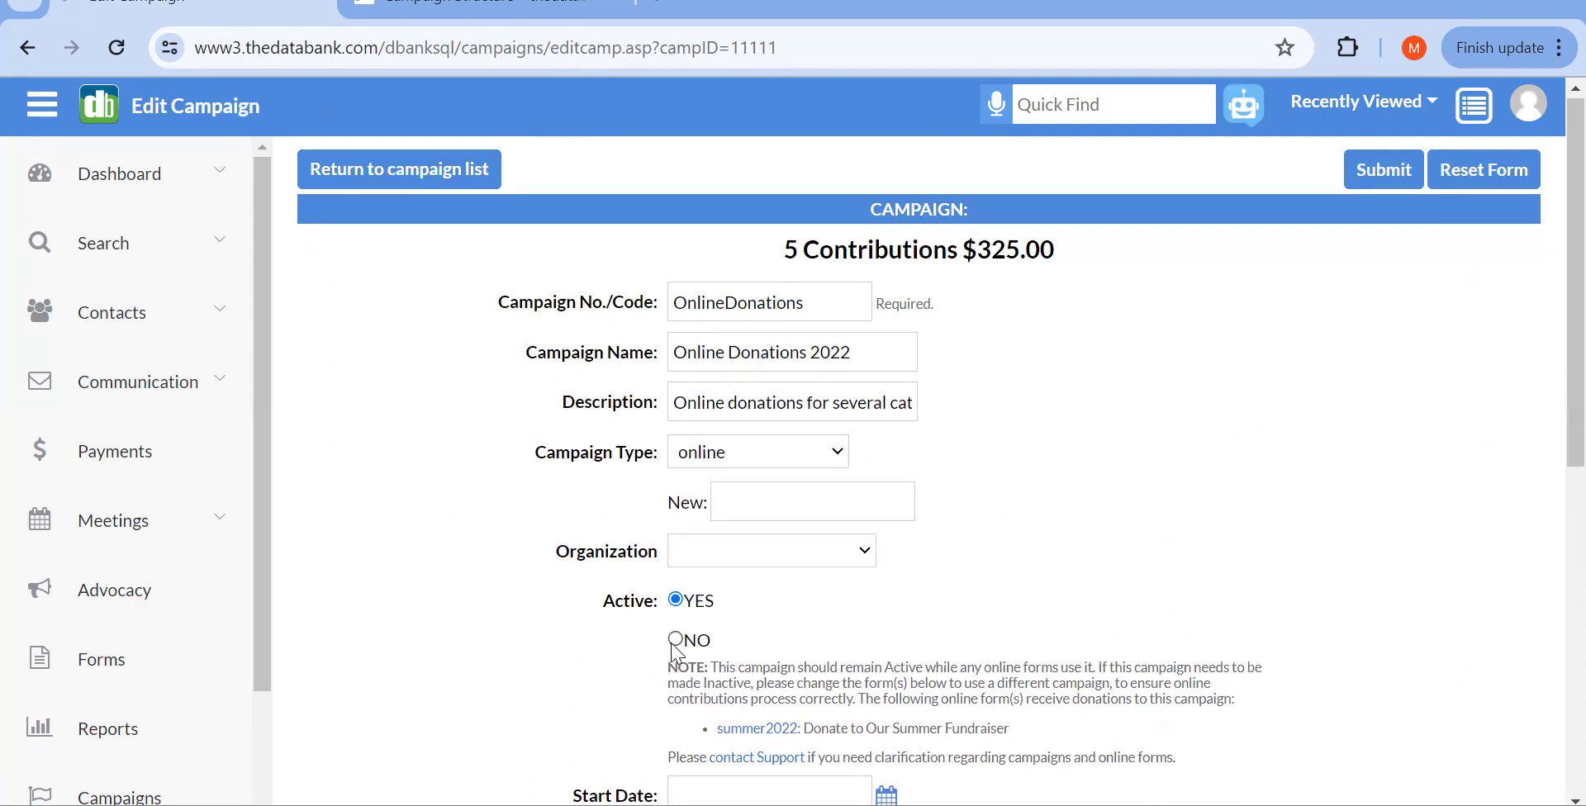
scroll(675, 652, "down", 7)
scroll(675, 653, "down", 1)
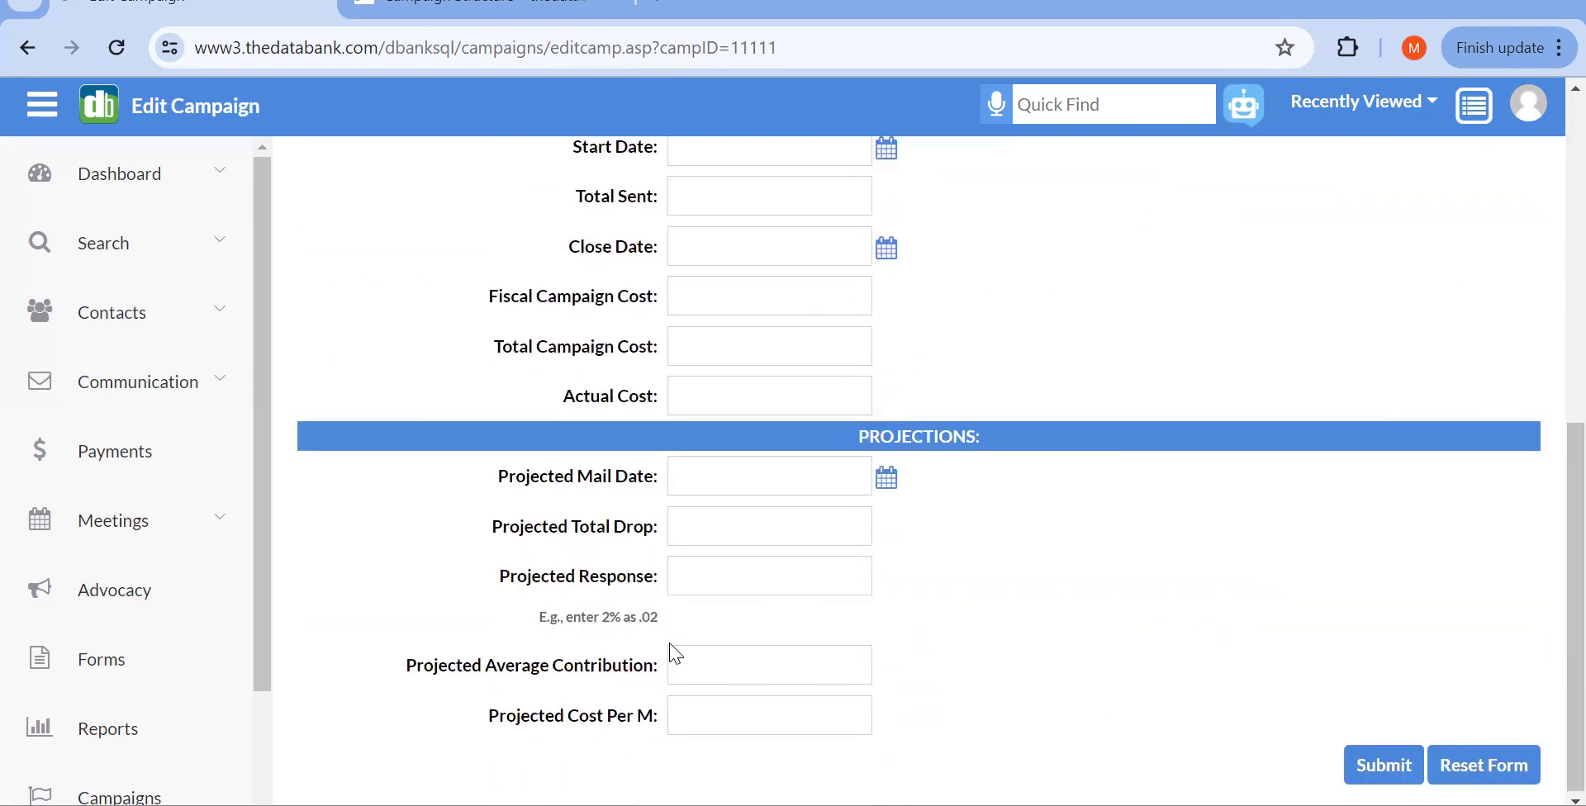
scroll(676, 652, "up", 10)
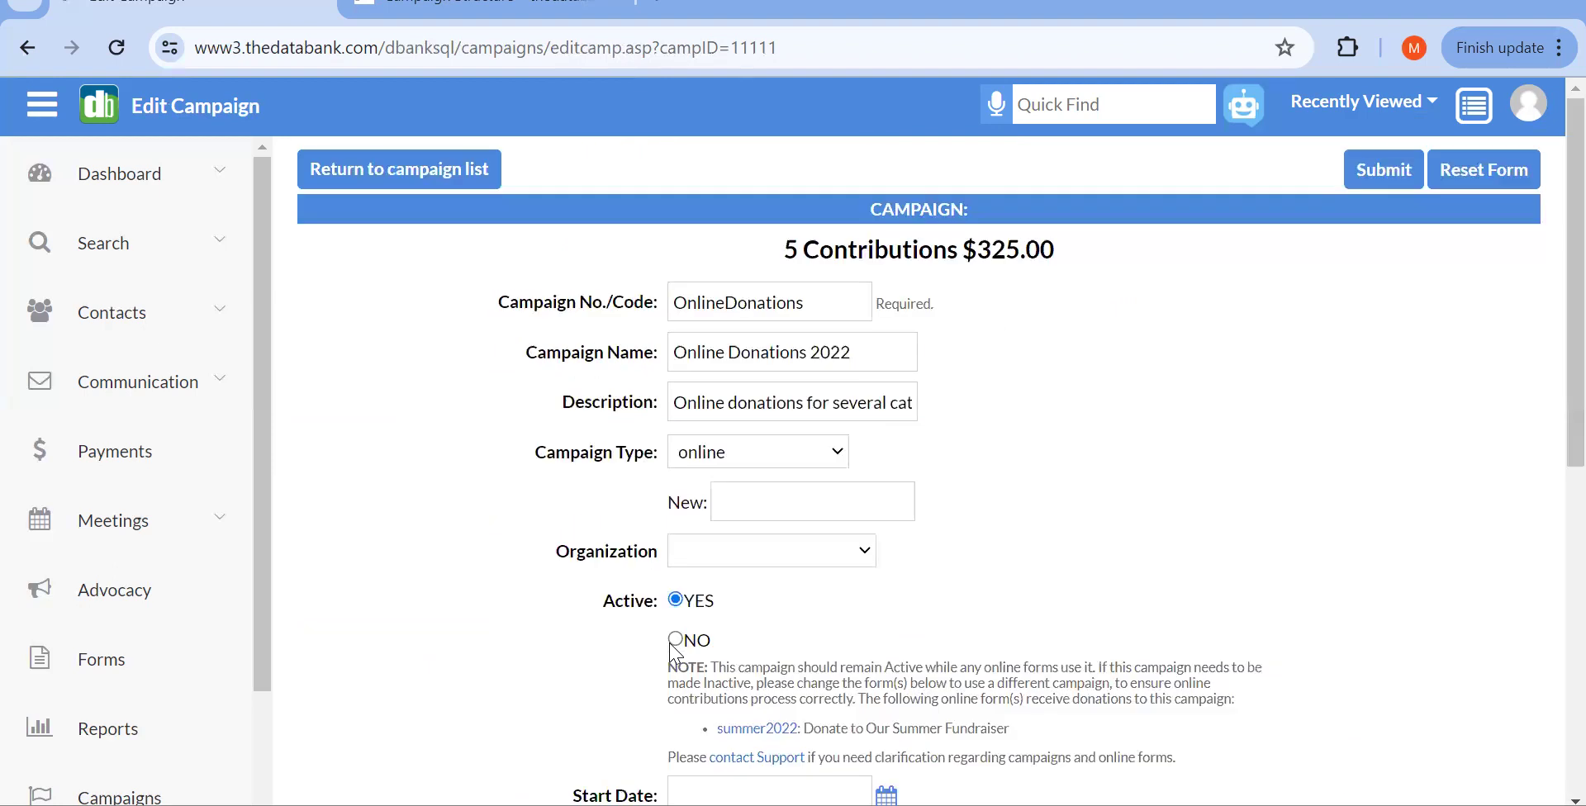
left_click(376, 169)
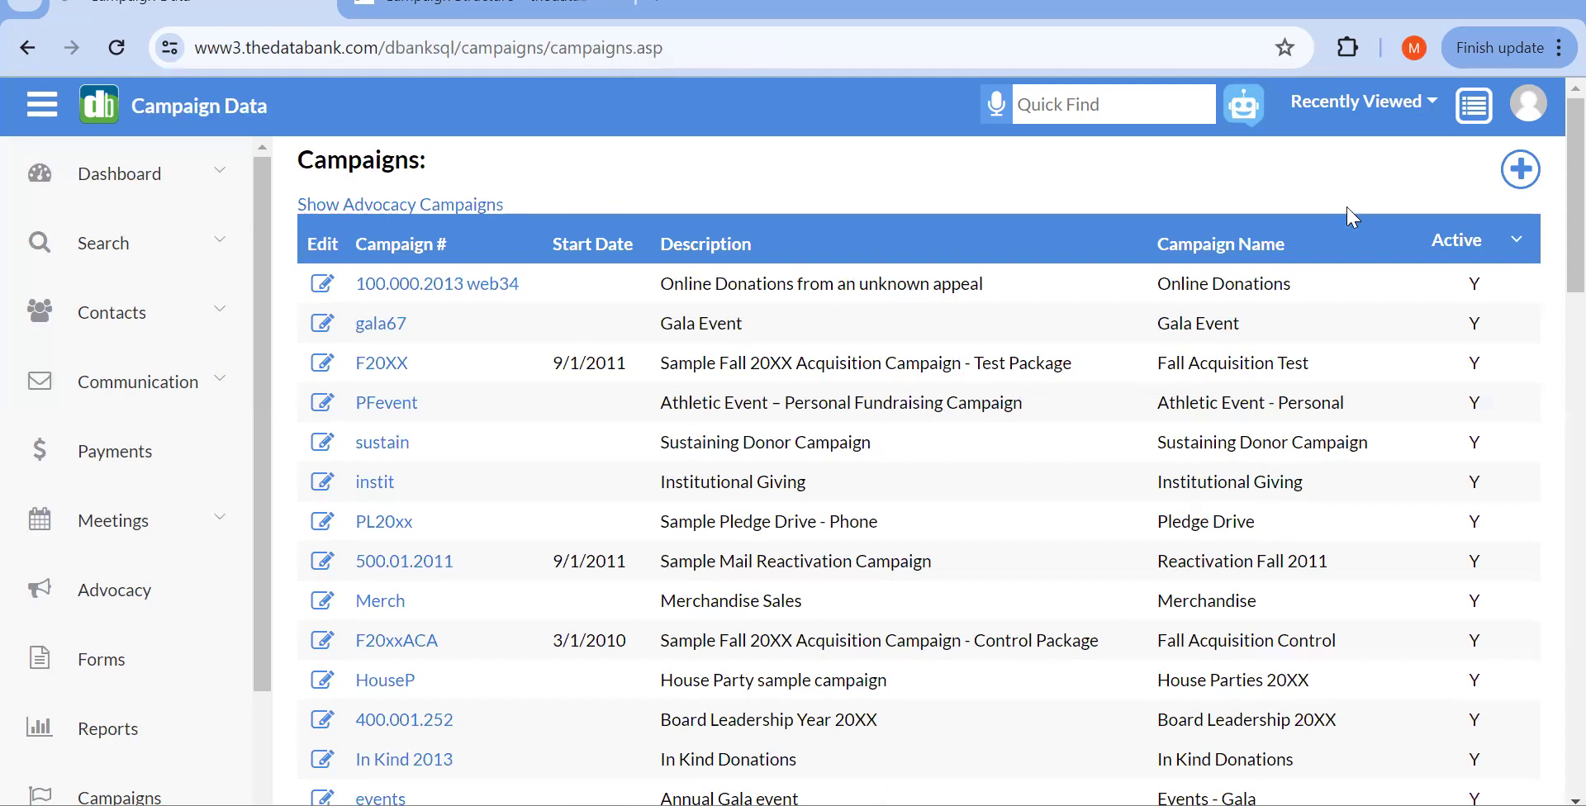
Step: Open a blank Add A Campaign Record form
left_click(1512, 188)
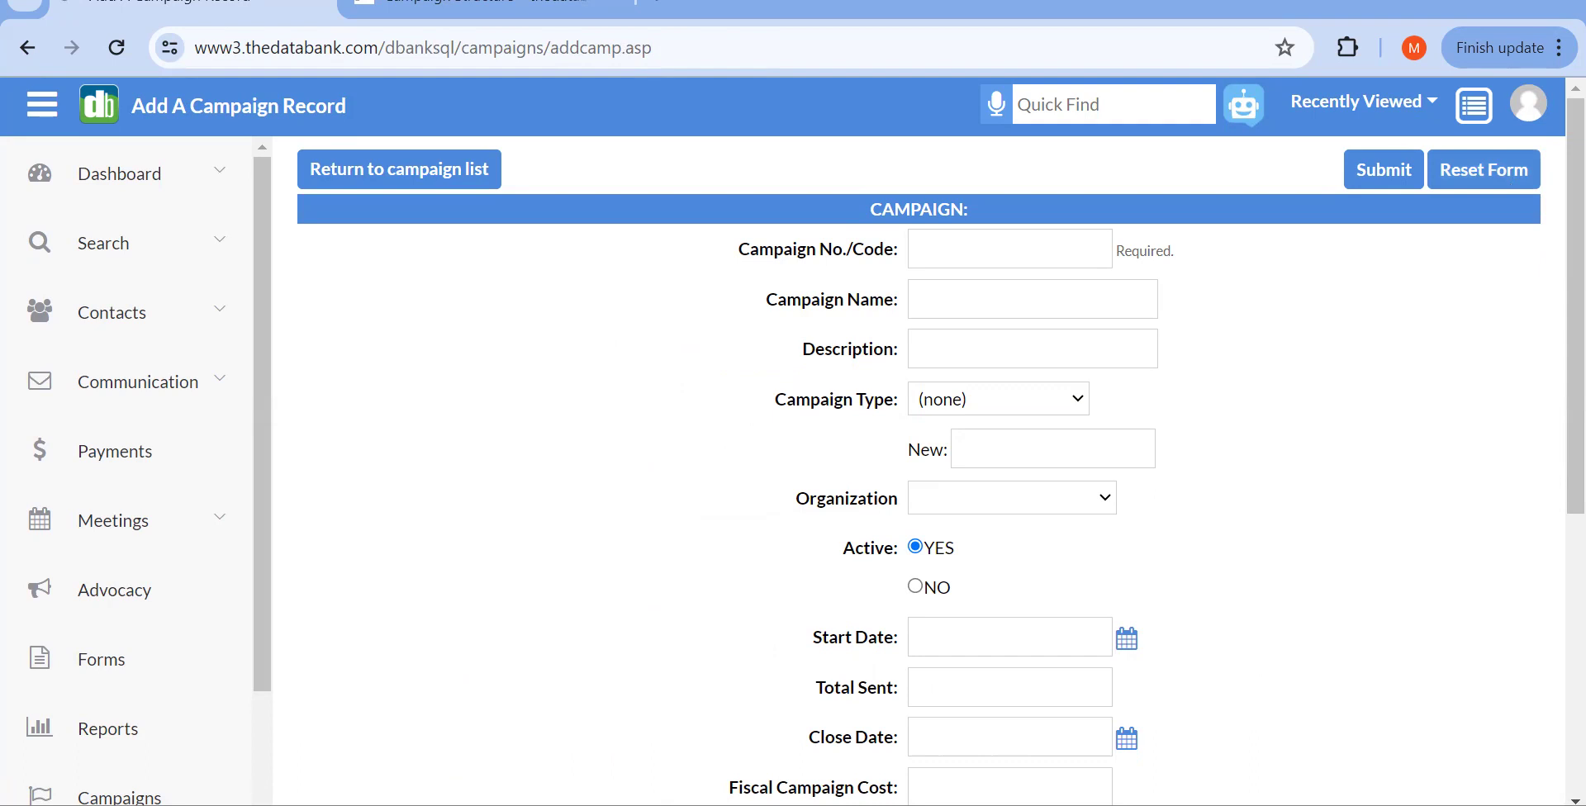
Step: Switch to the Campaign Structure support article in the browser
left_click(471, 15)
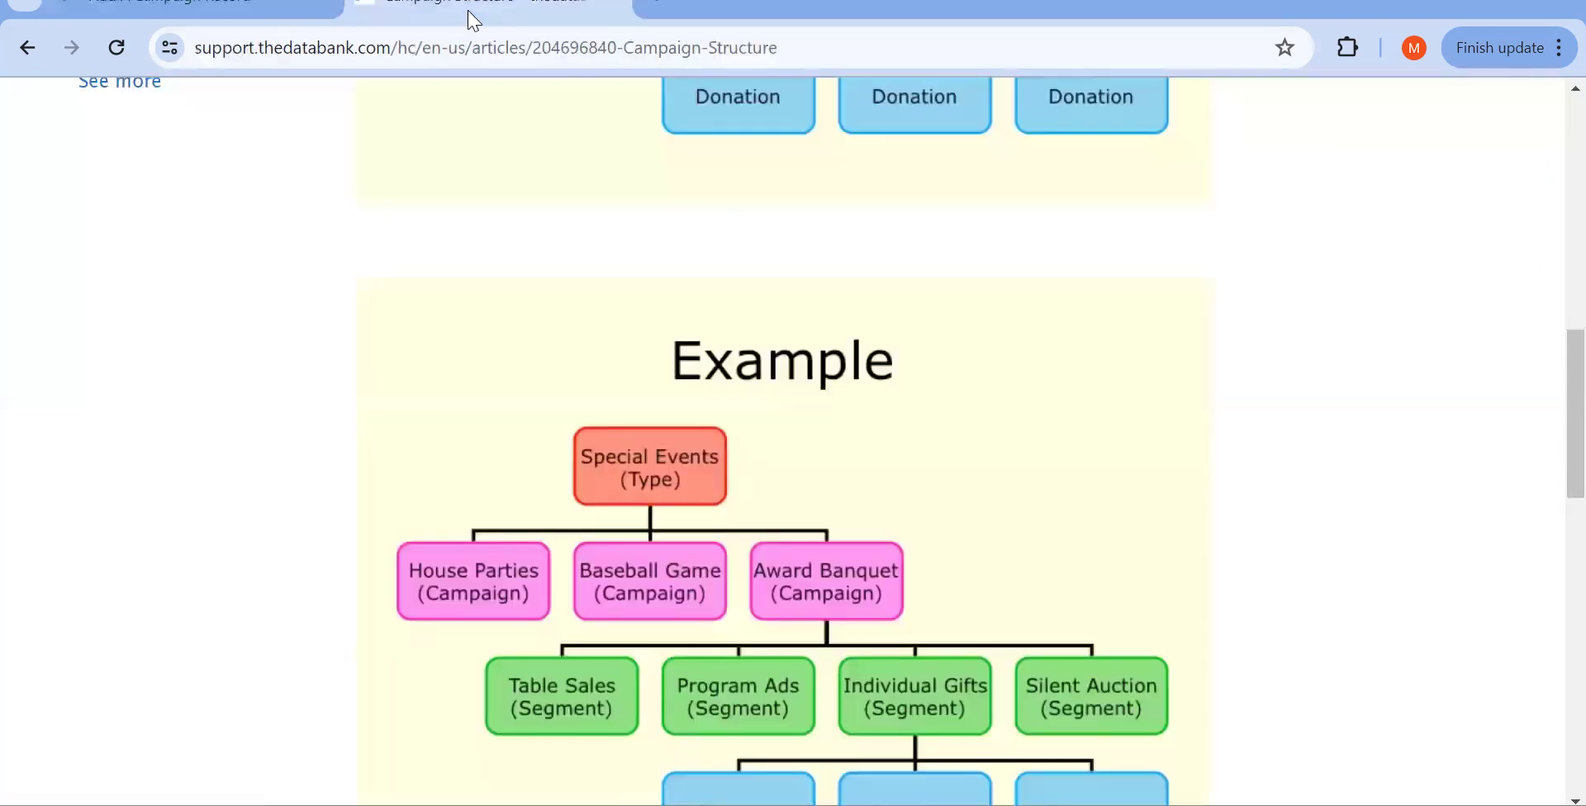
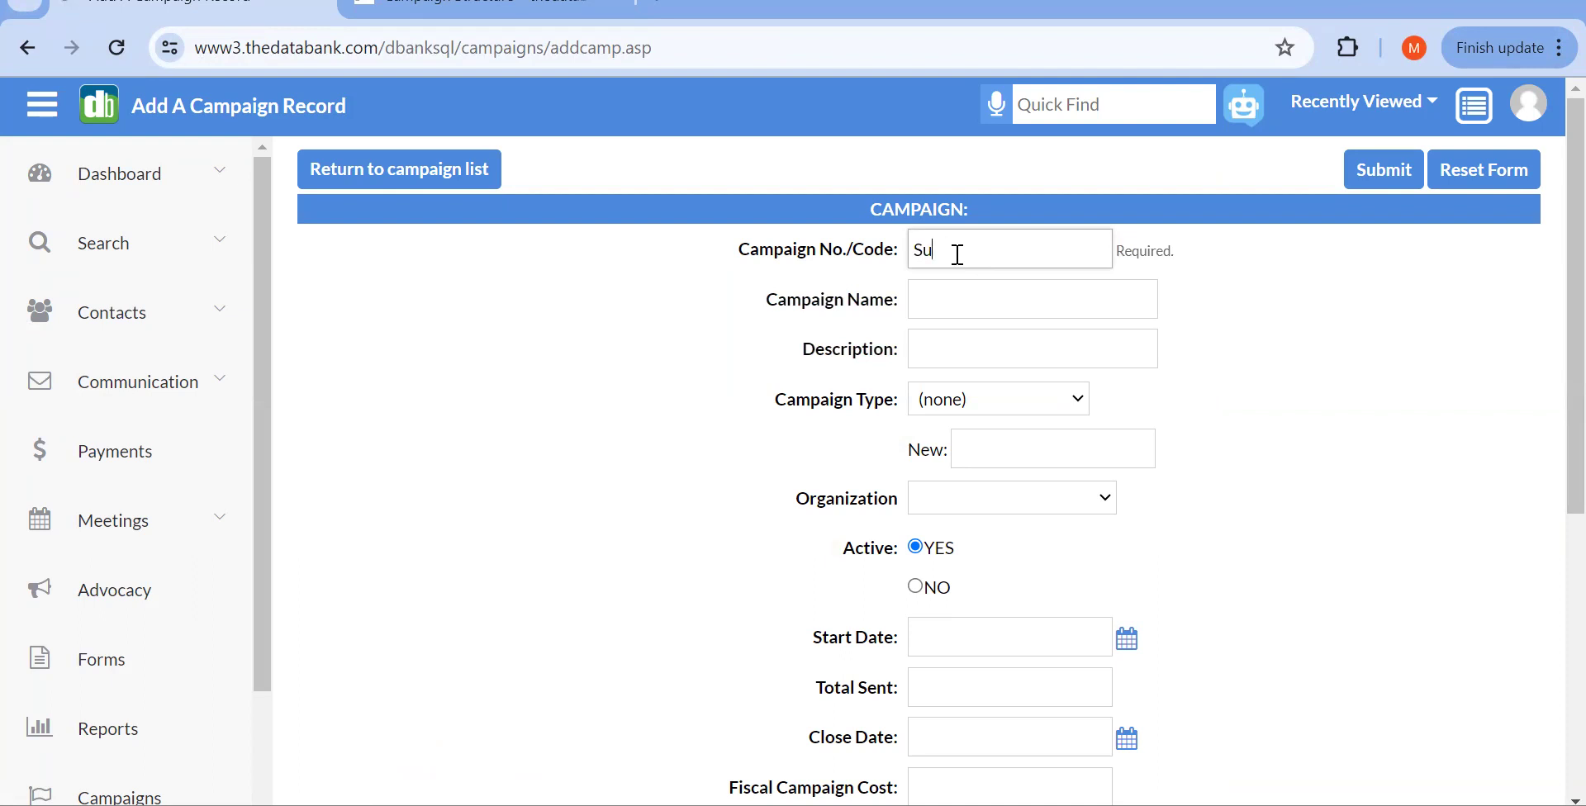
Step: Enter 'FY24 Award Banquet' as the new campaign's code
type("FY24 Award Banquet")
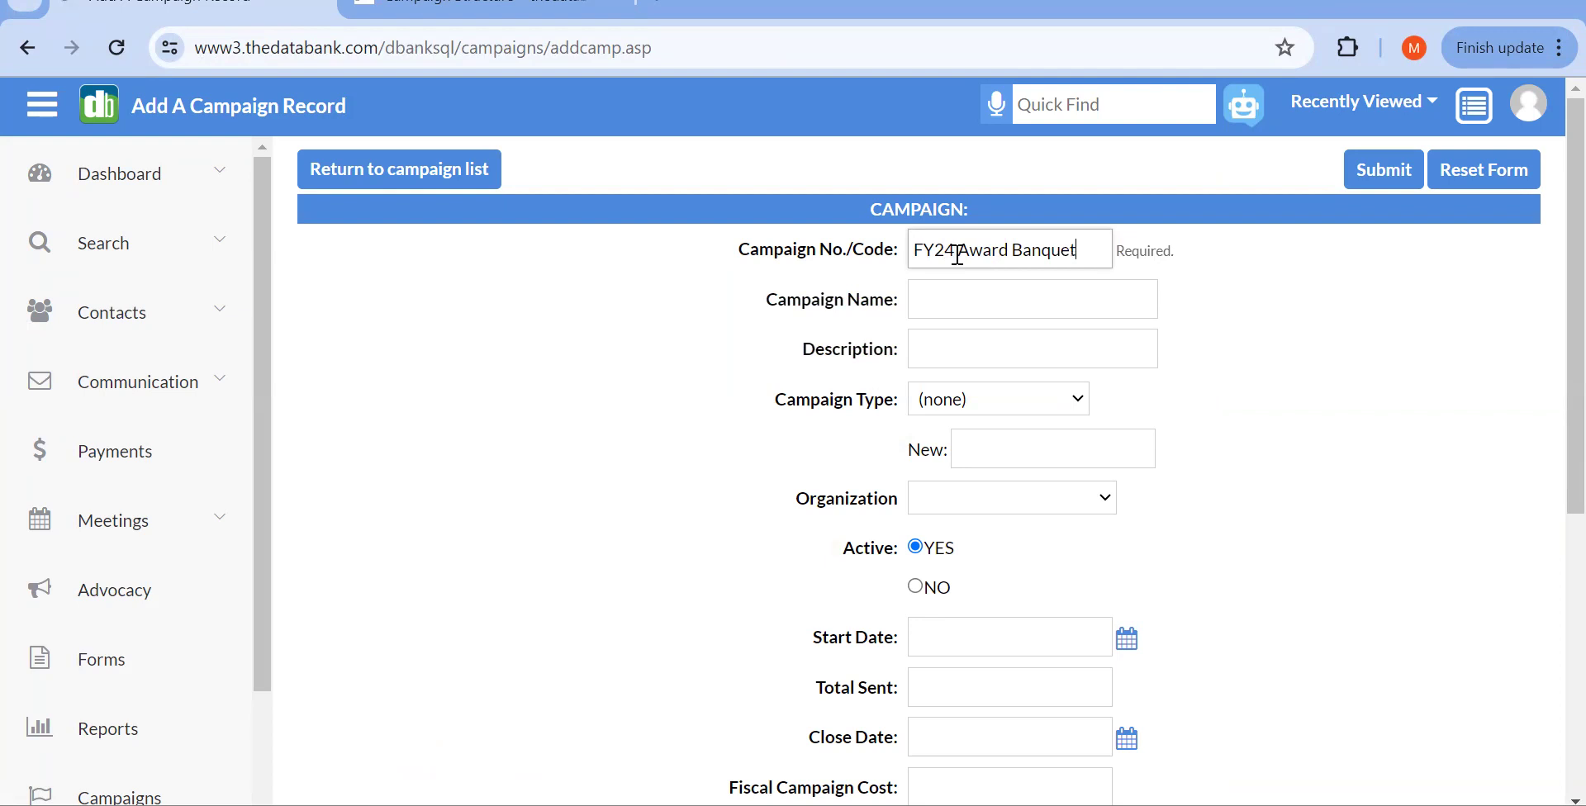
Step: Type 'Summer 2024 Award Banquet' into the Campaign Name field, removing a stray 'FY'
left_click(964, 294)
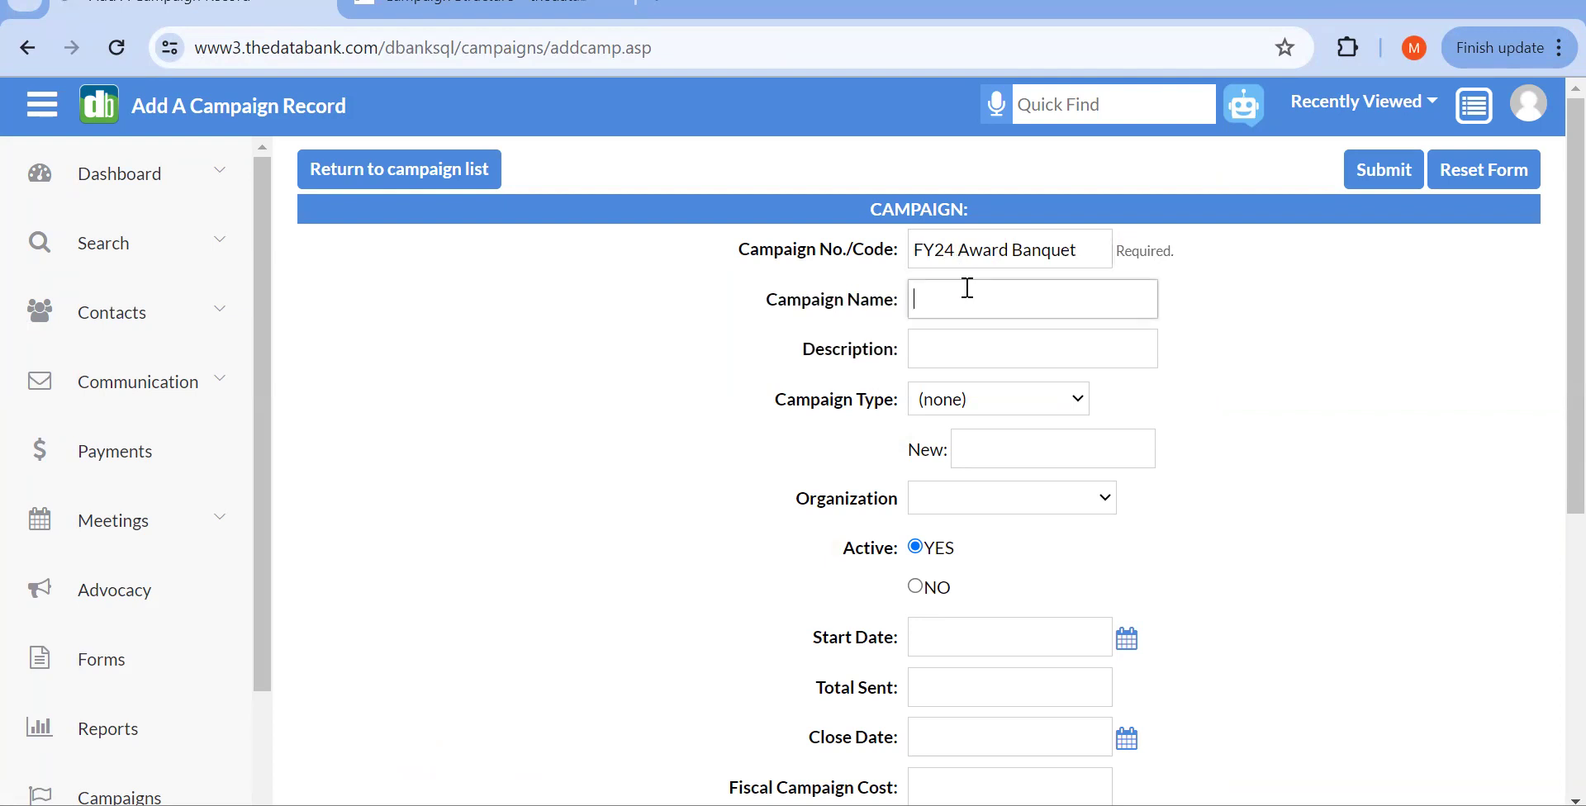
type("Summer")
scroll(884, 325, "down", 1)
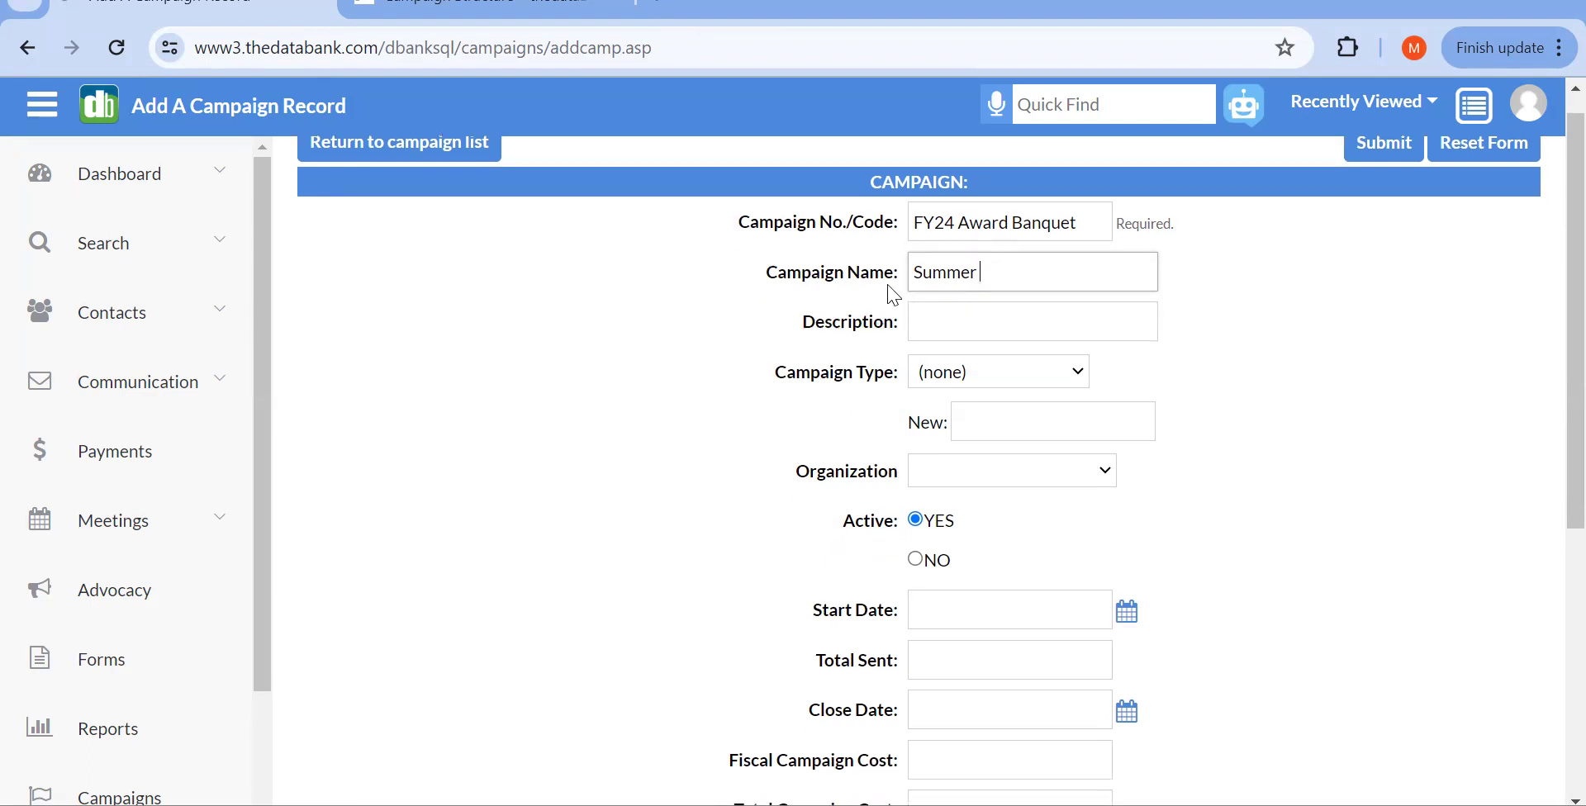
scroll(1076, 382, "down", 1)
scroll(1077, 381, "up", 1)
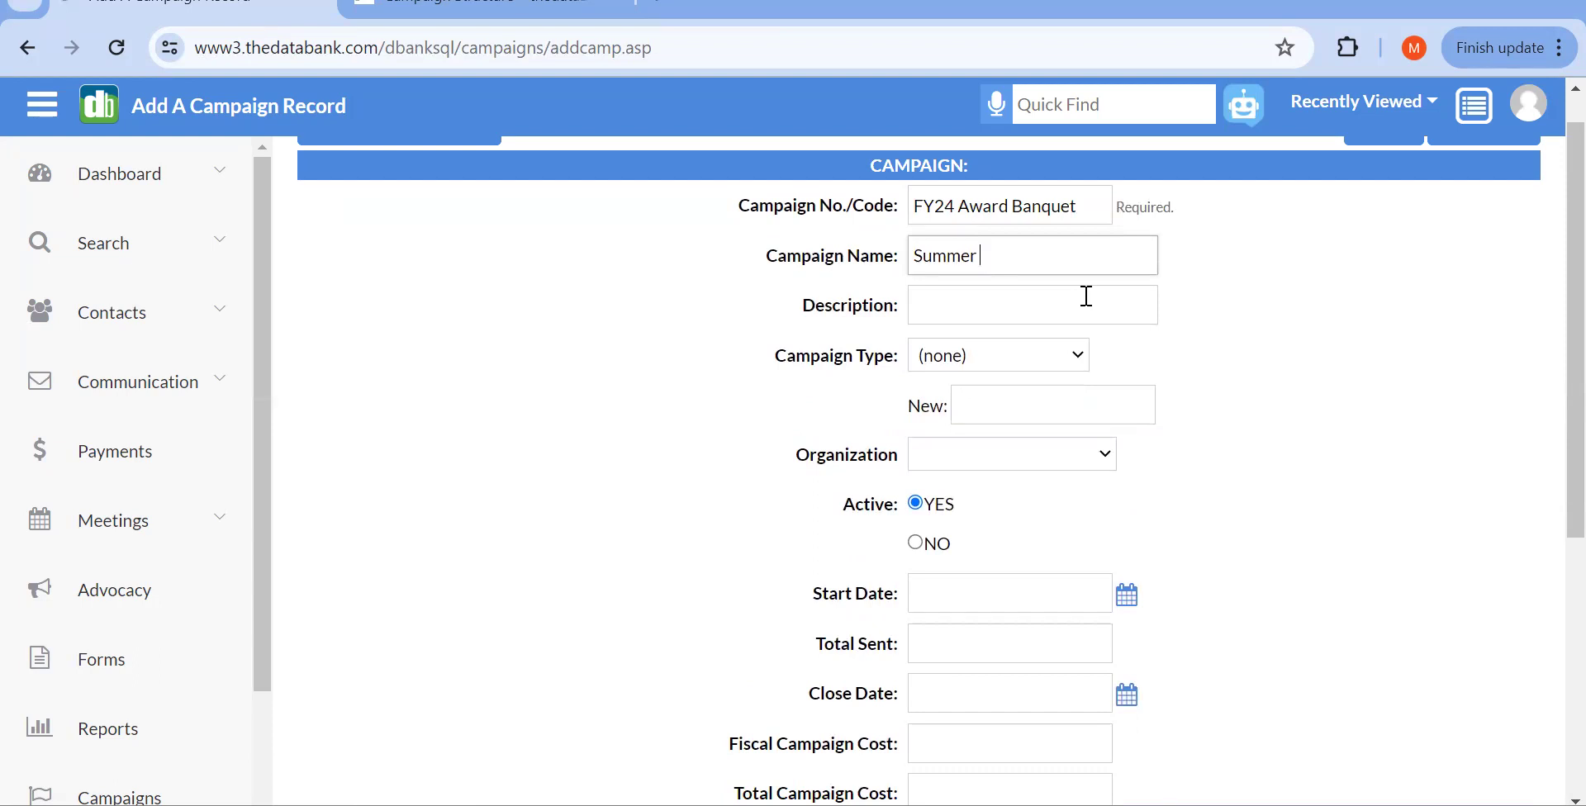
left_click(953, 213)
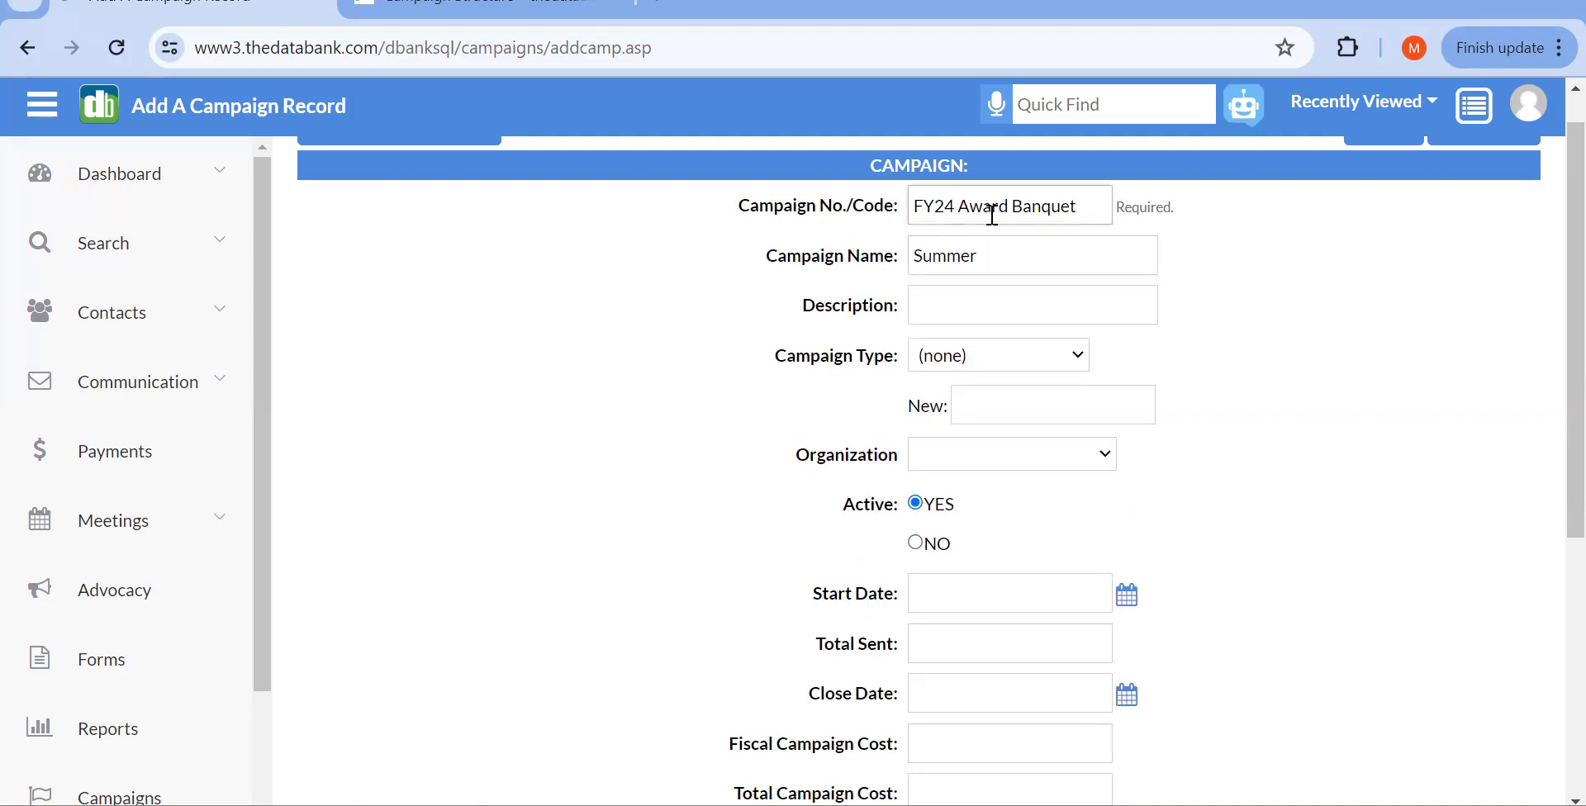
scroll(996, 216, "up", 1)
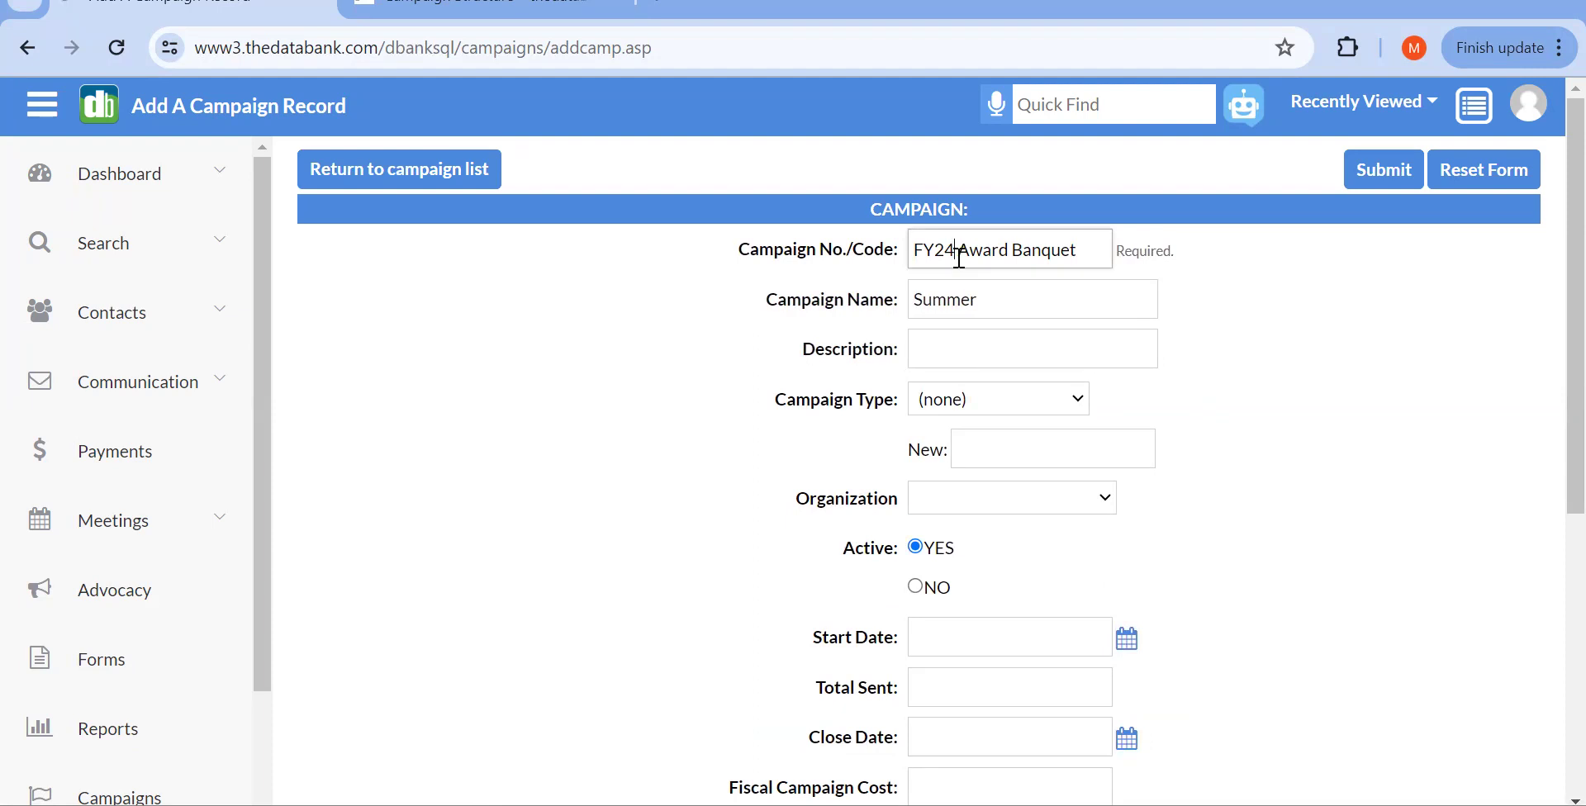
left_click(1020, 300)
type("FY")
key("BackSpace")
key("BackSpace")
type("2024 Award Banquet")
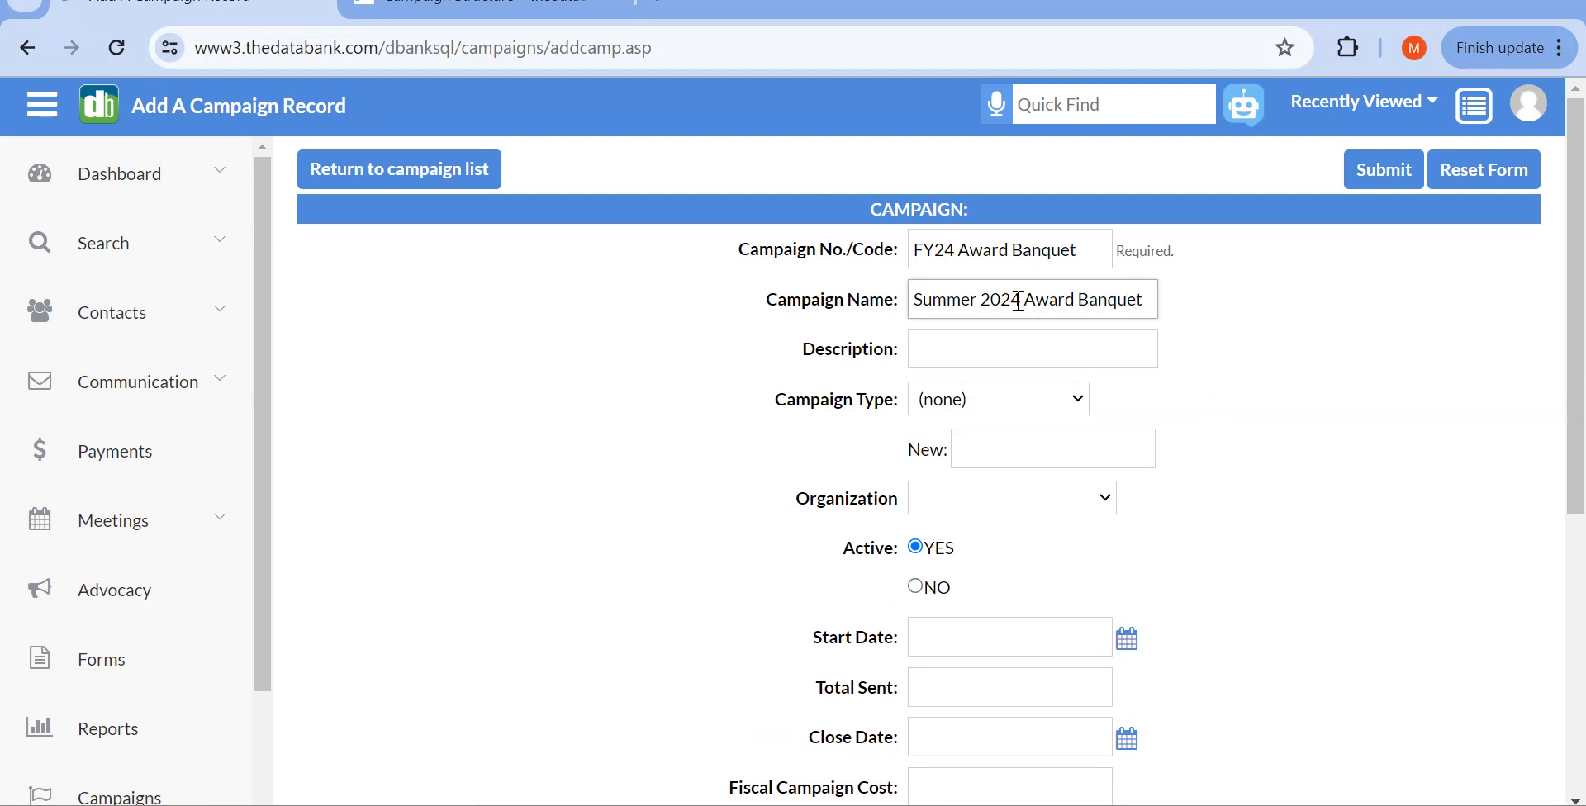
scroll(1019, 301, "down", 1)
left_click(952, 235)
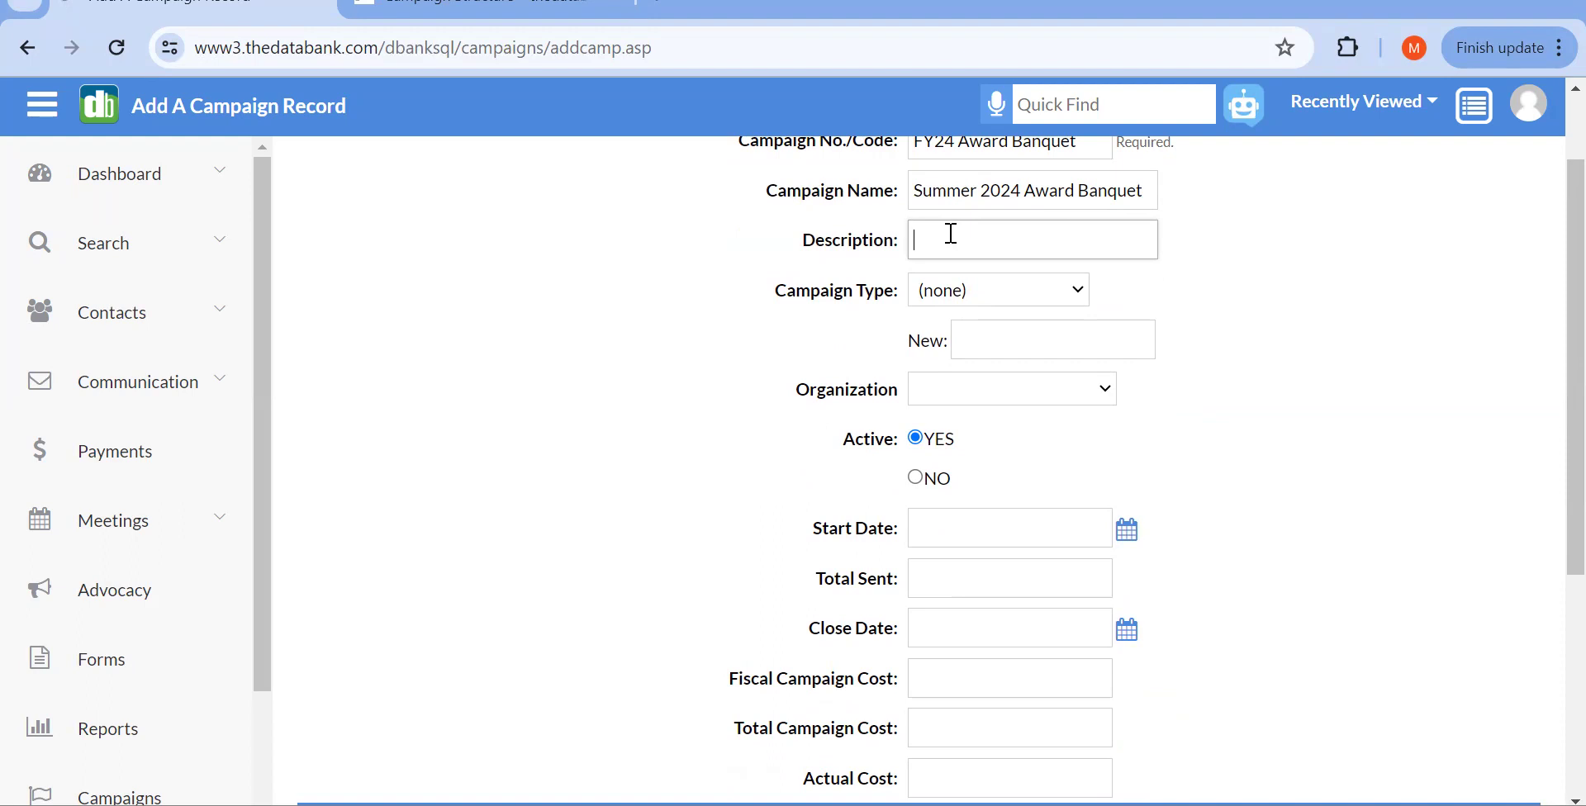
Step: Choose Special Event as the Campaign Type, then bring up the Organization list
scroll(951, 234, "down", 1)
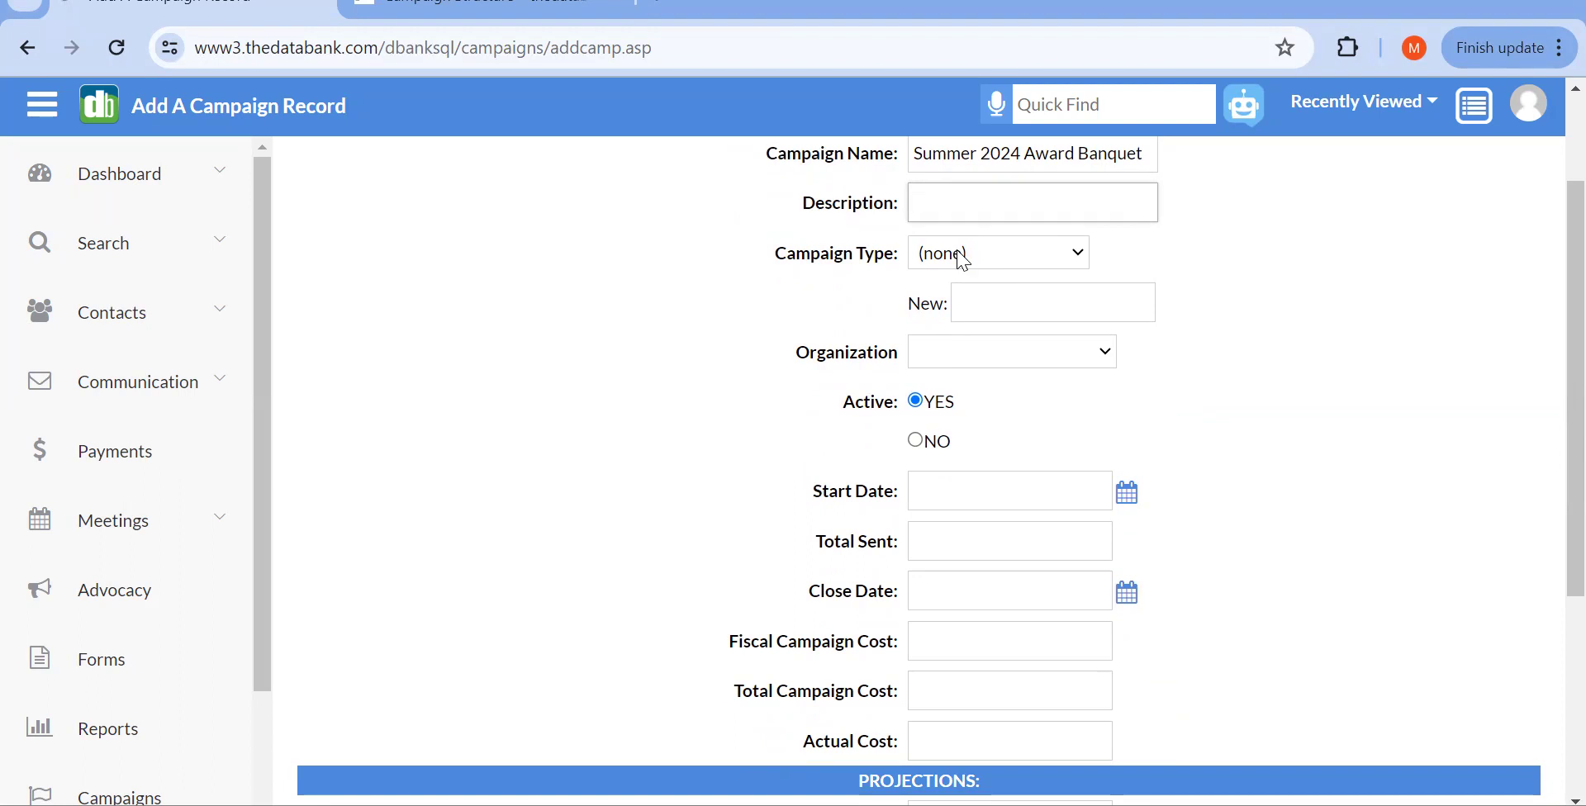
left_click(963, 261)
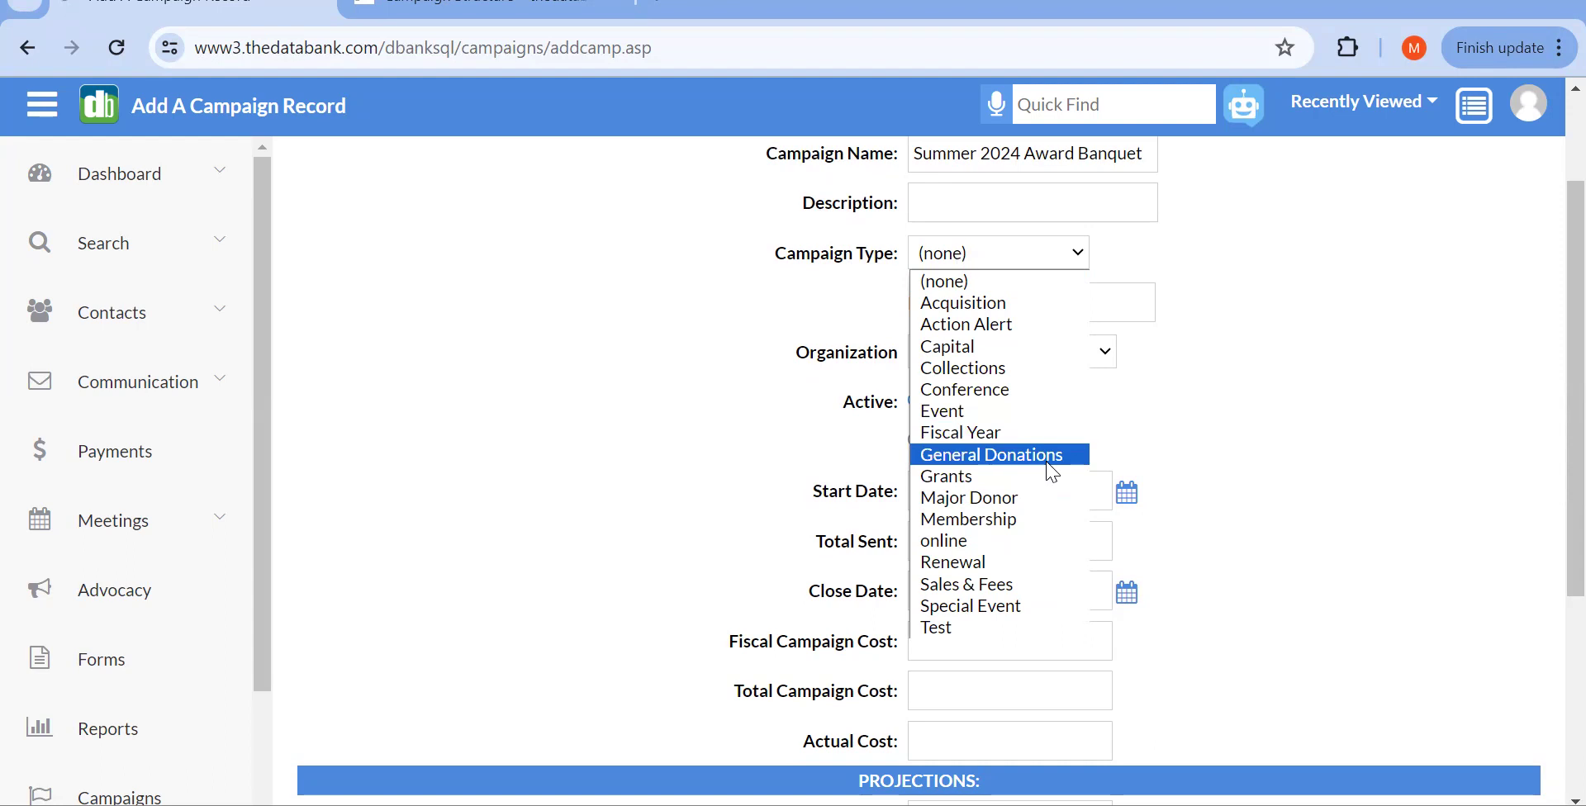
left_click(1009, 606)
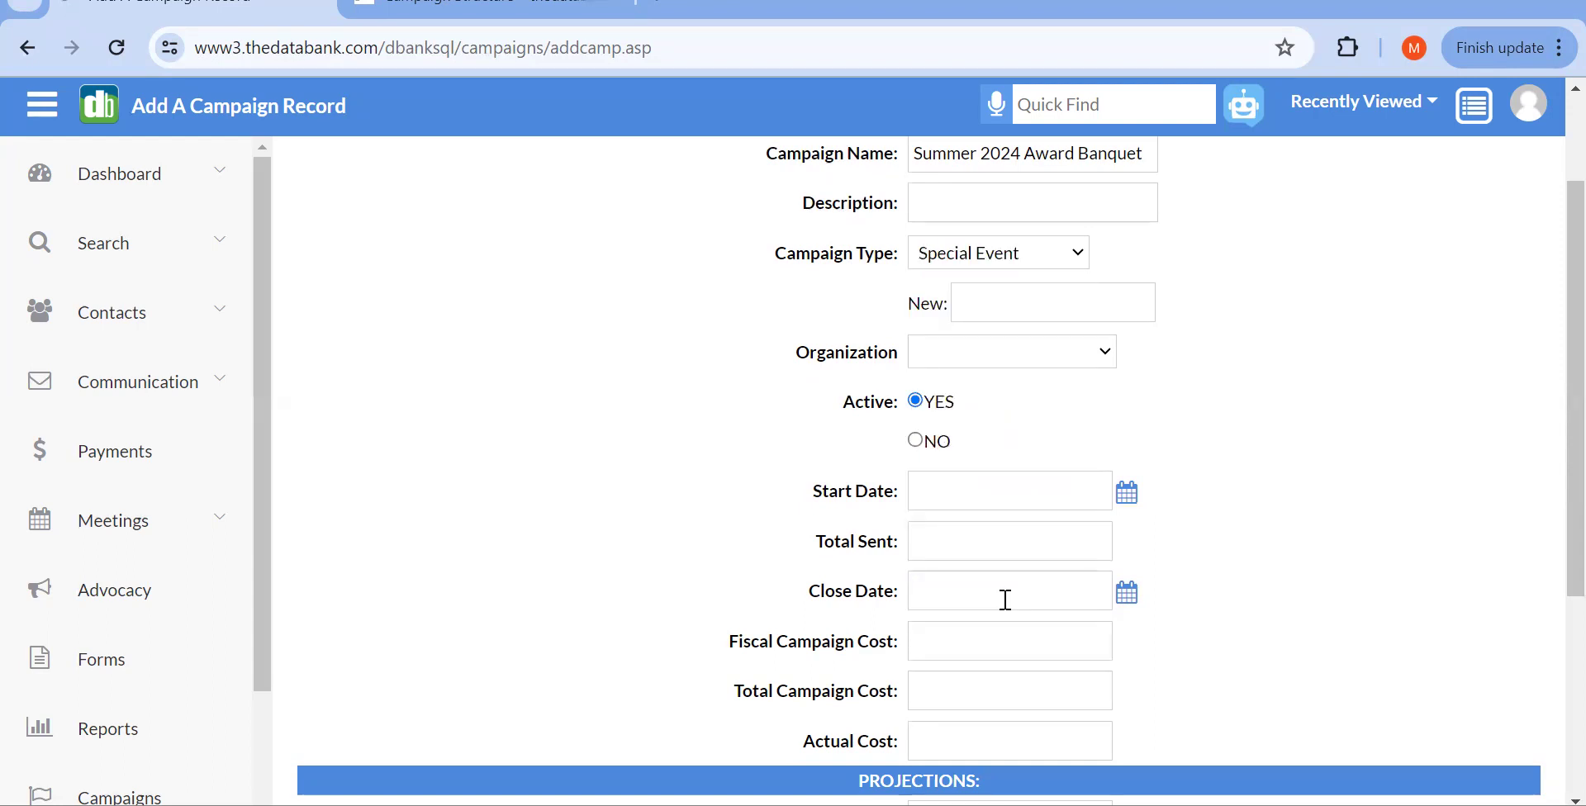
left_click(1024, 312)
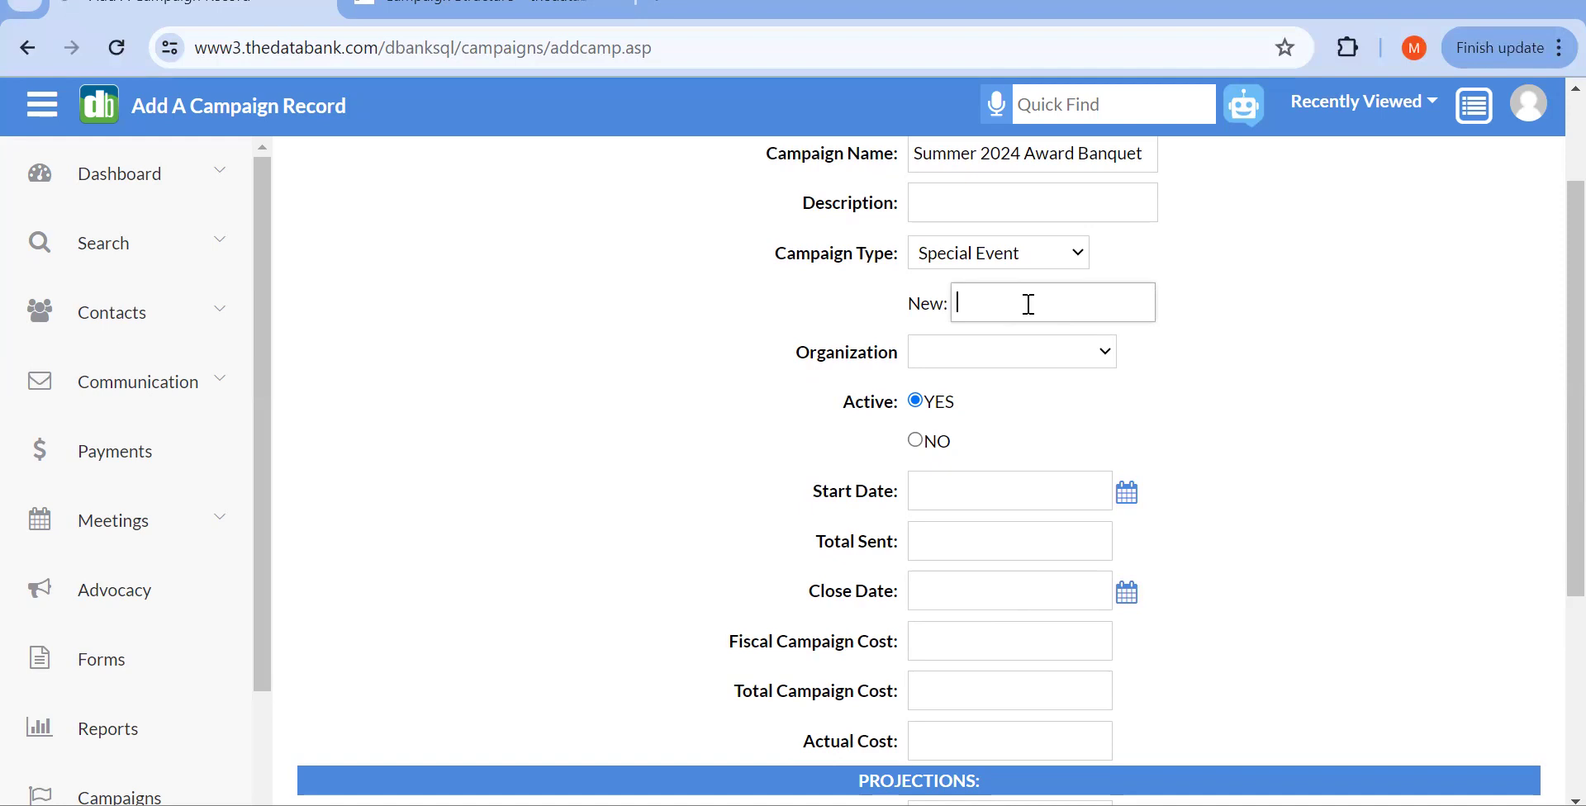
left_click(936, 257)
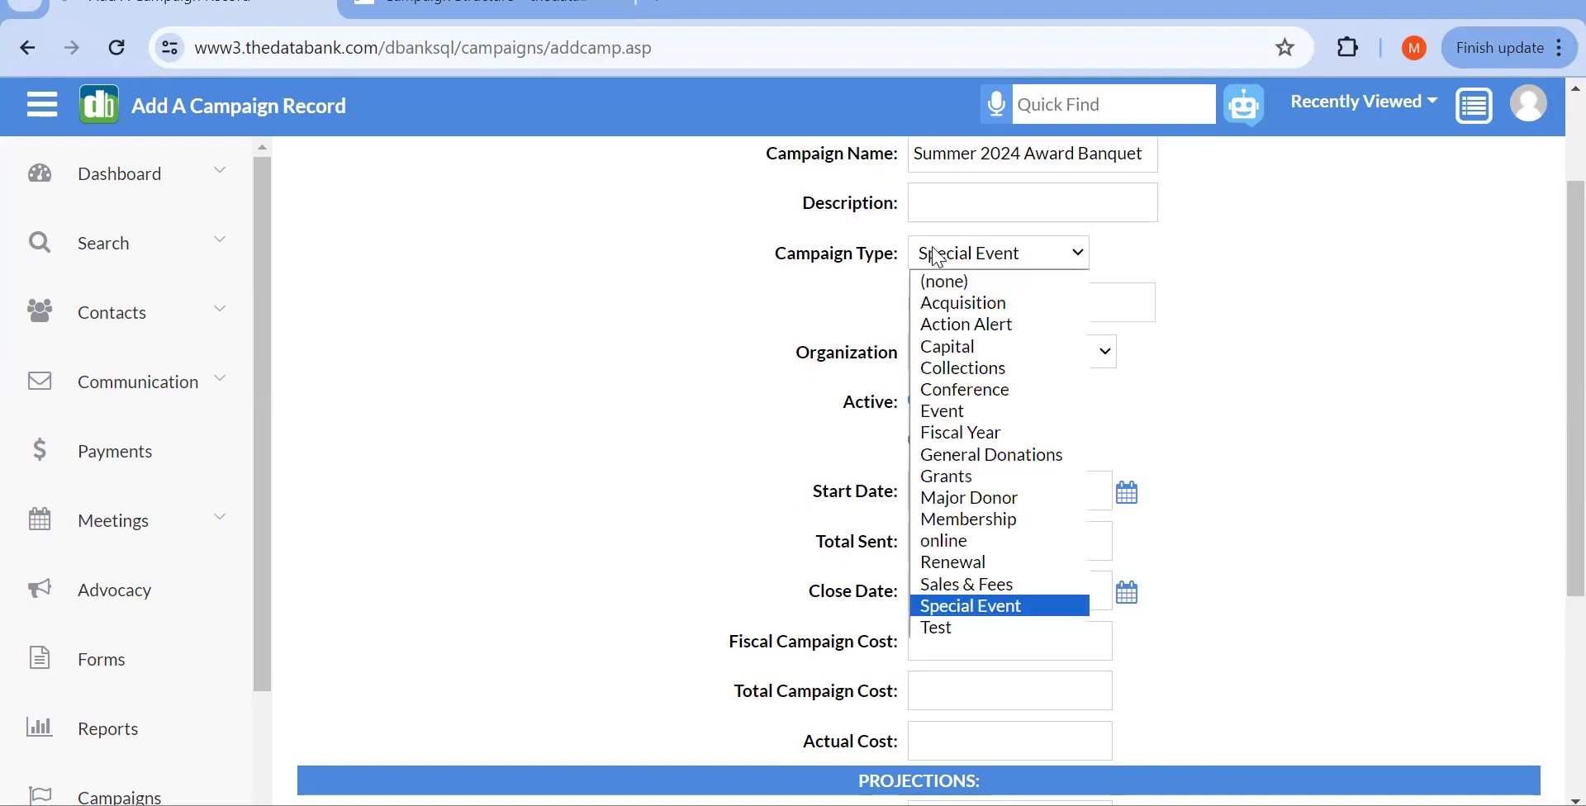
left_click(1206, 376)
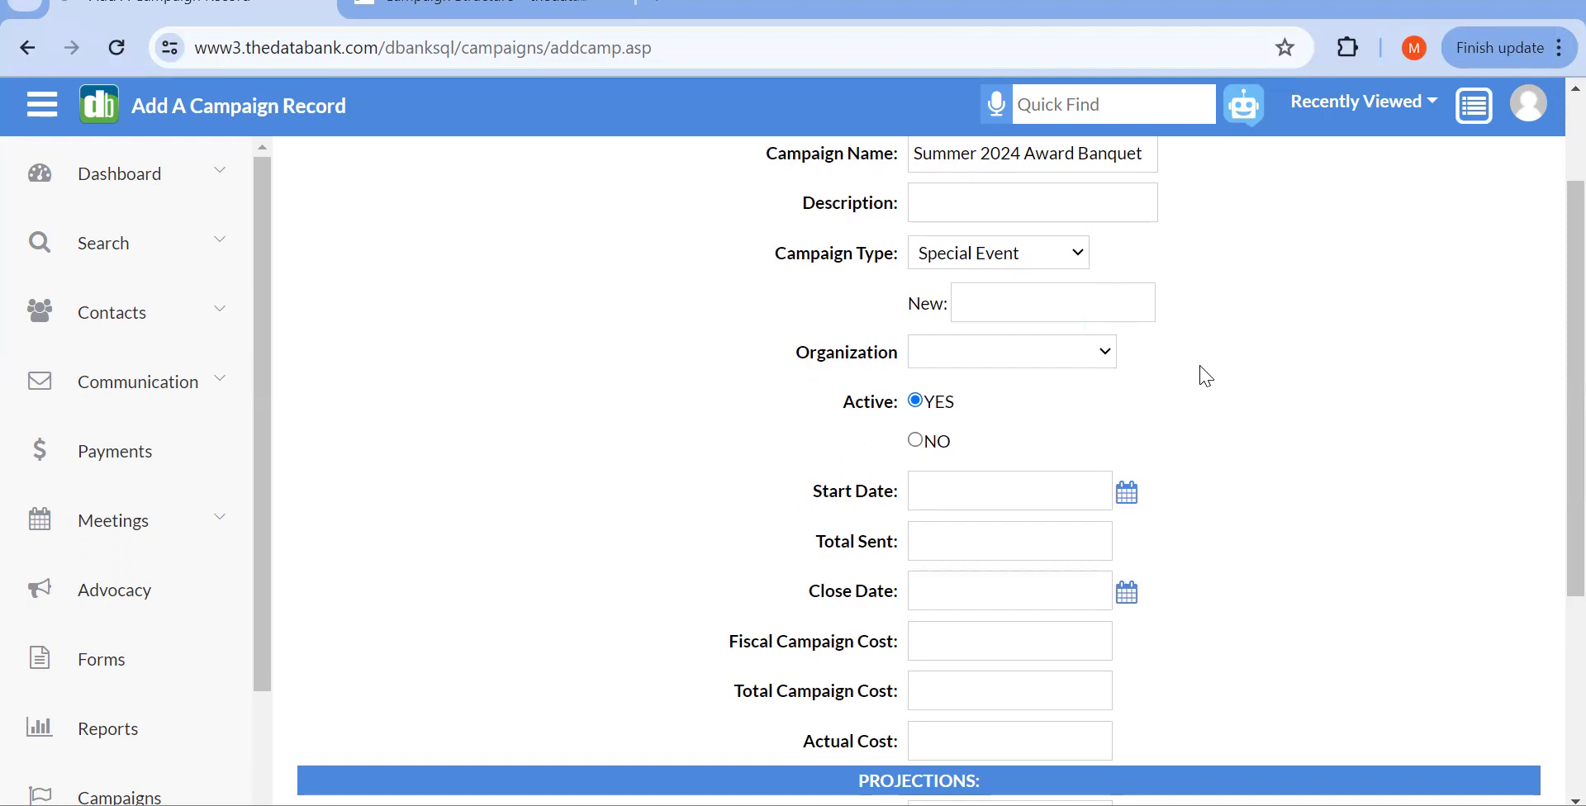
left_click(955, 364)
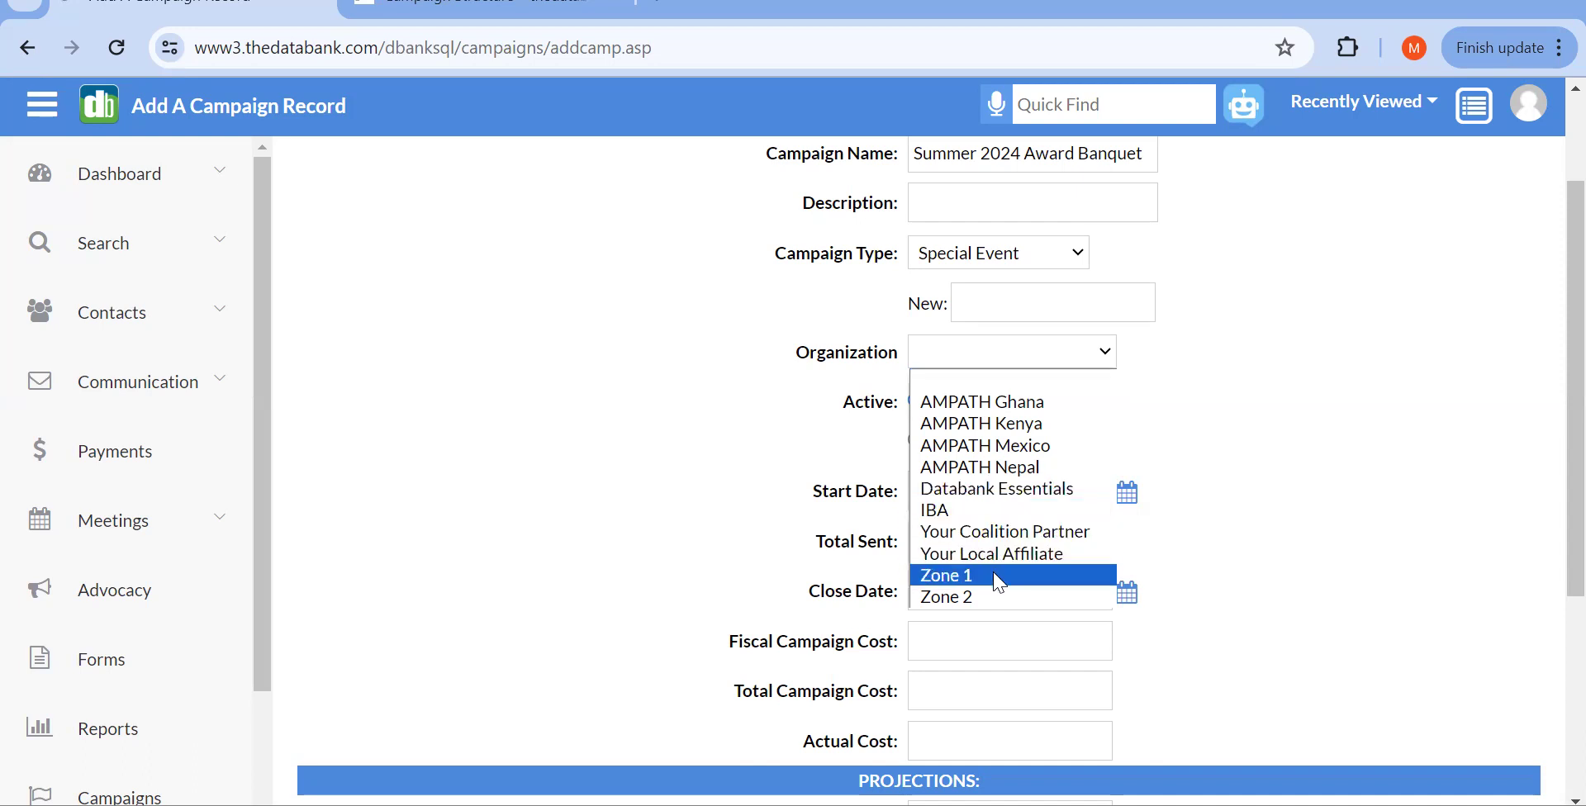
Step: Leave Organization blank and submit the Summer 2024 Award Banquet campaign record
left_click(690, 527)
scroll(927, 431, "down", 2)
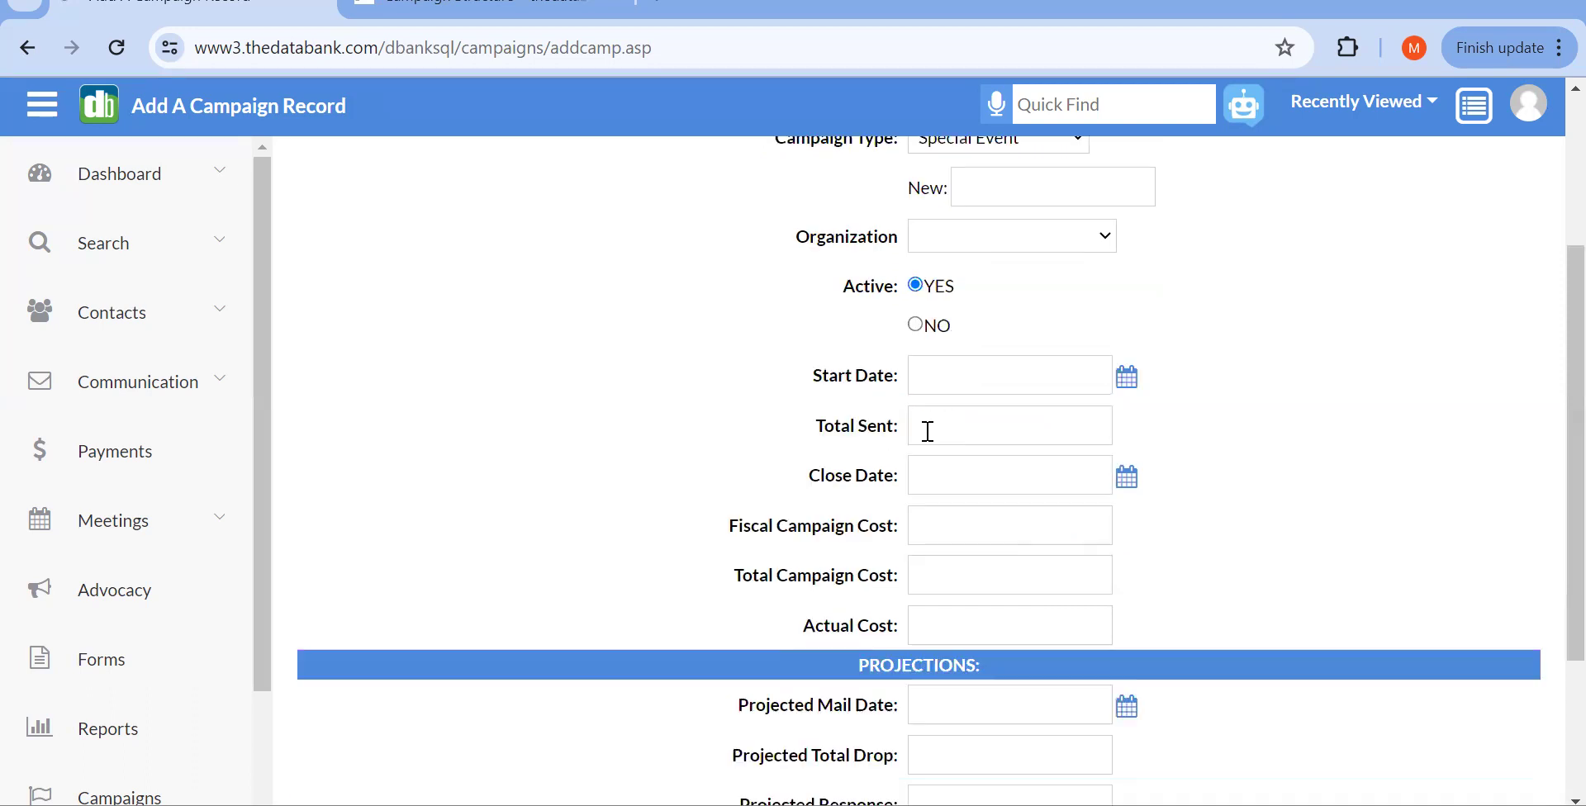
scroll(927, 432, "down", 1)
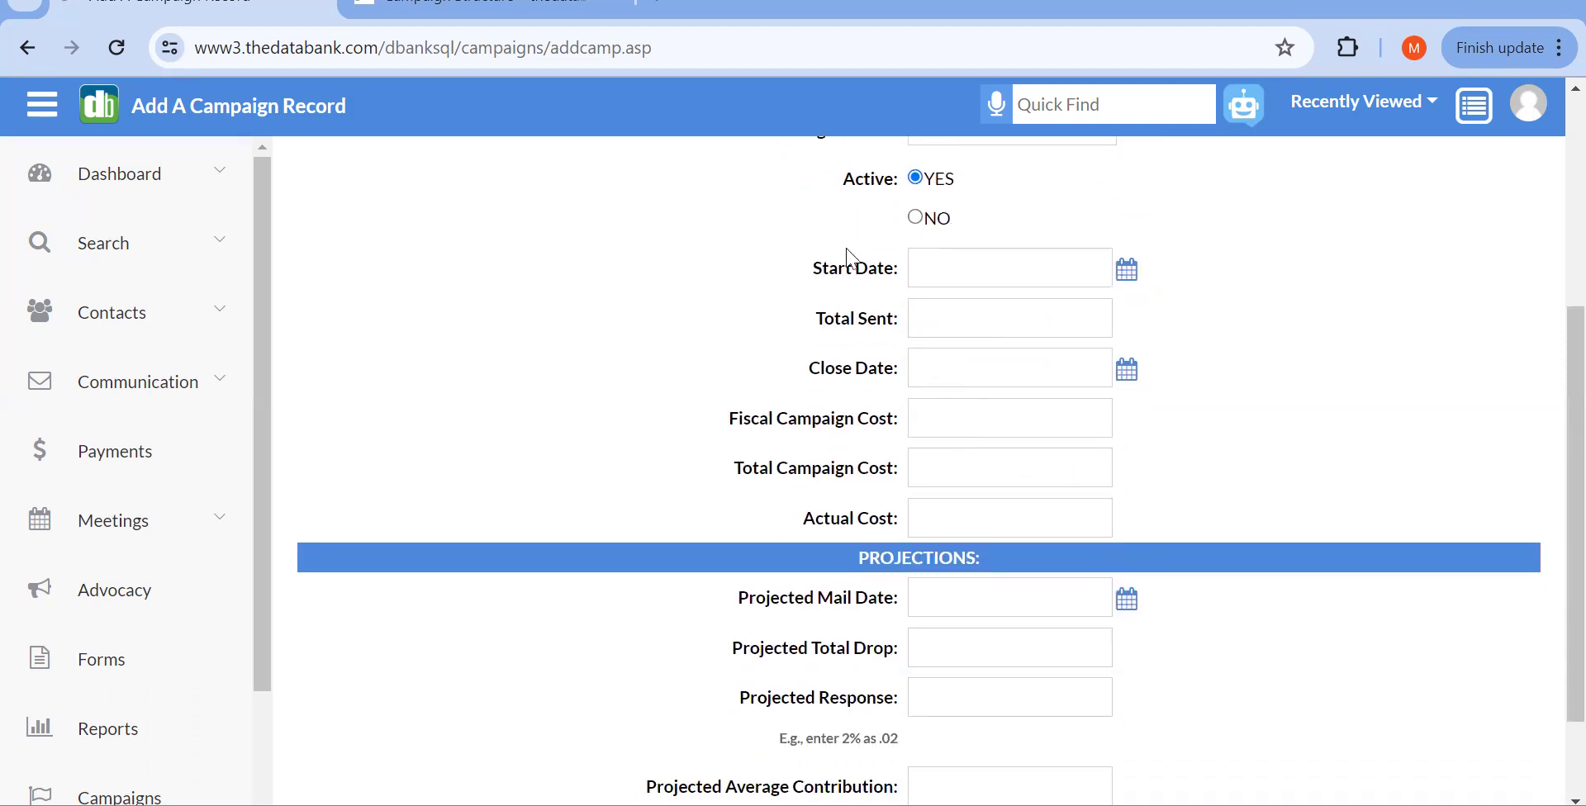
scroll(847, 256, "down", 1)
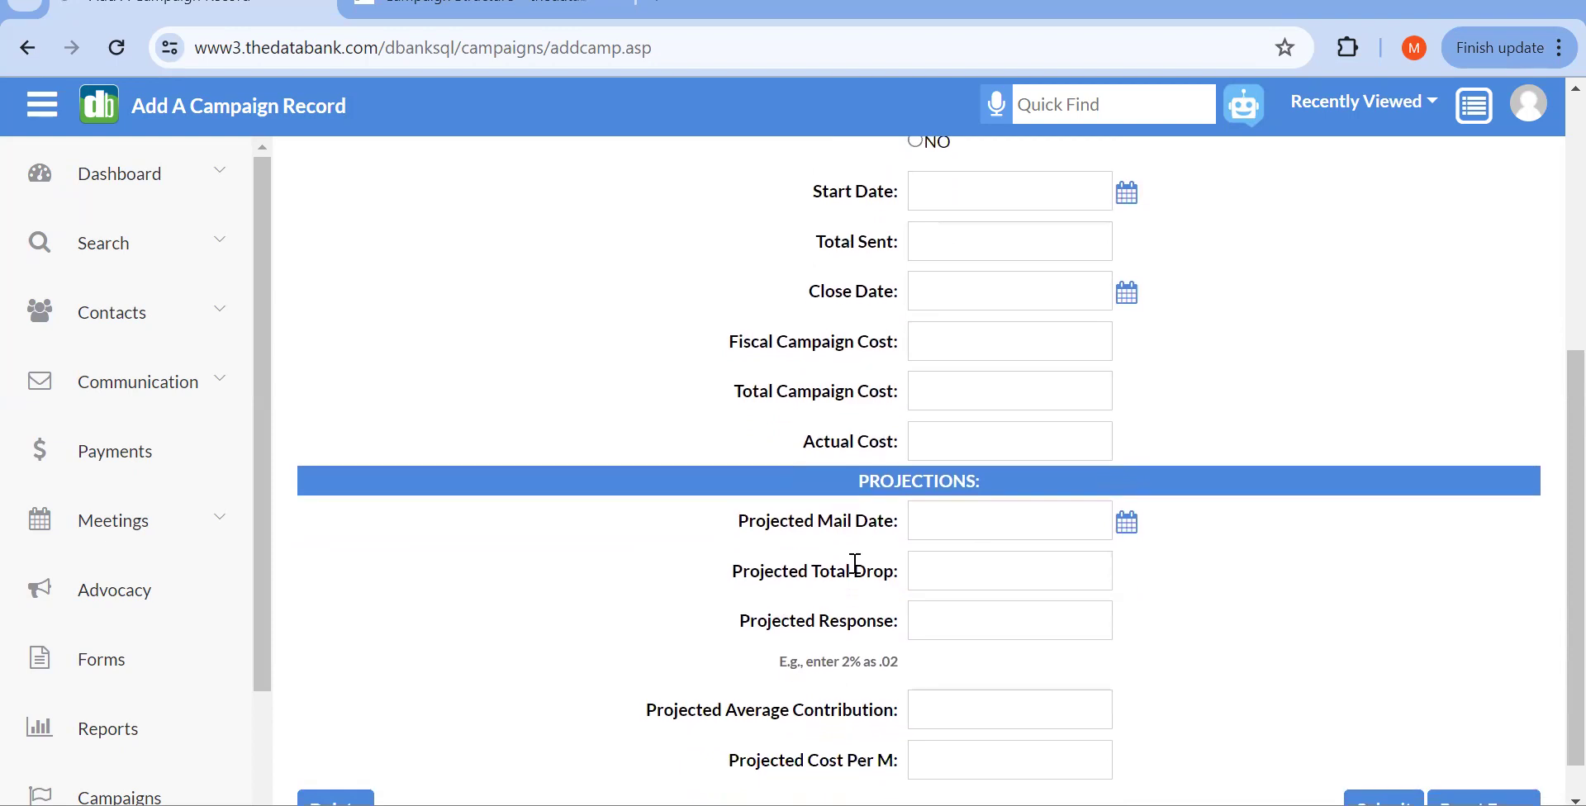
scroll(855, 566, "down", 1)
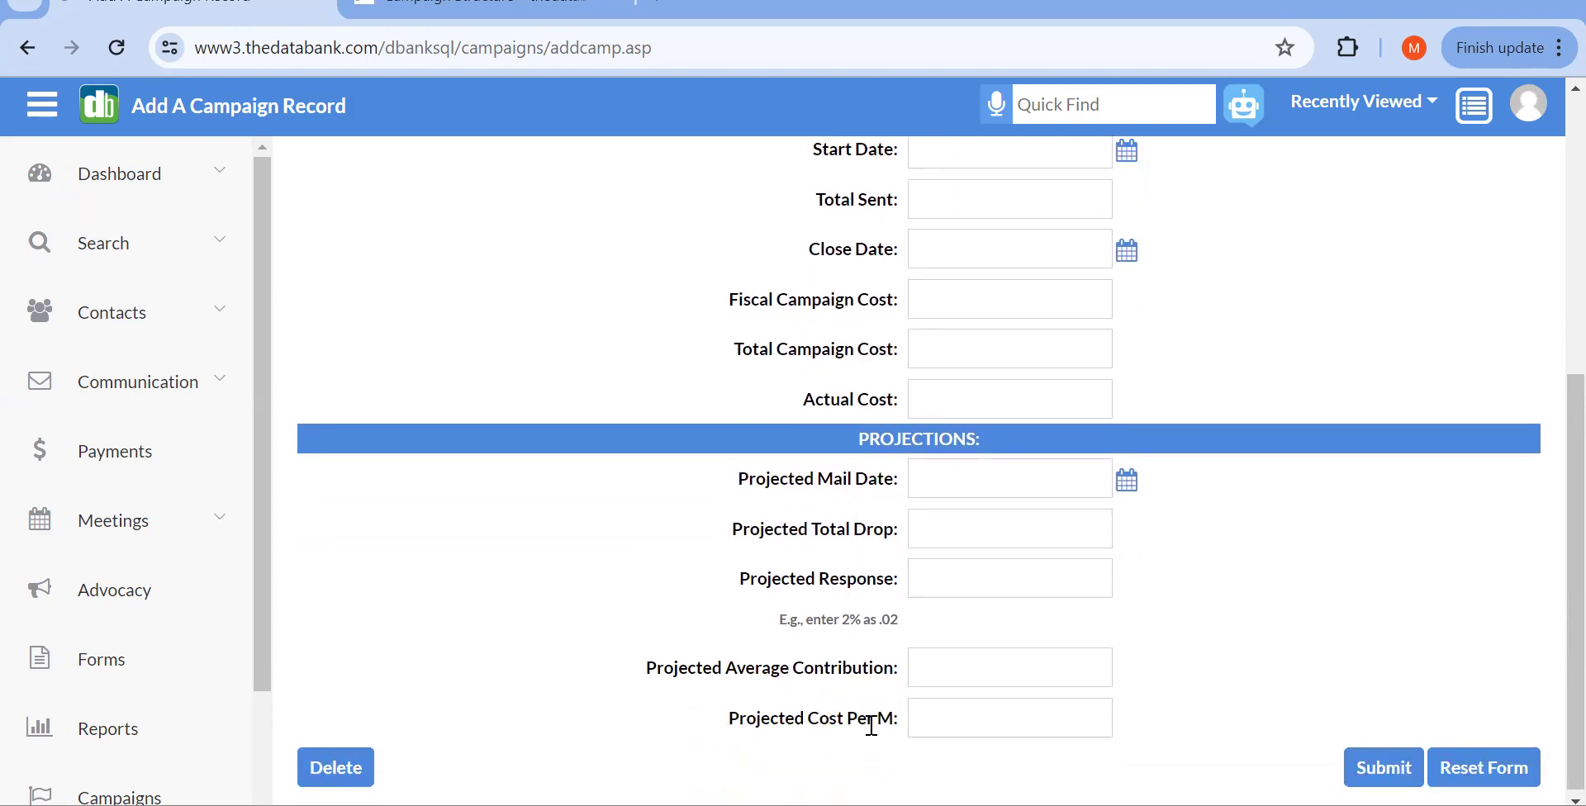
scroll(871, 725, "up", 1)
scroll(871, 731, "up", 1)
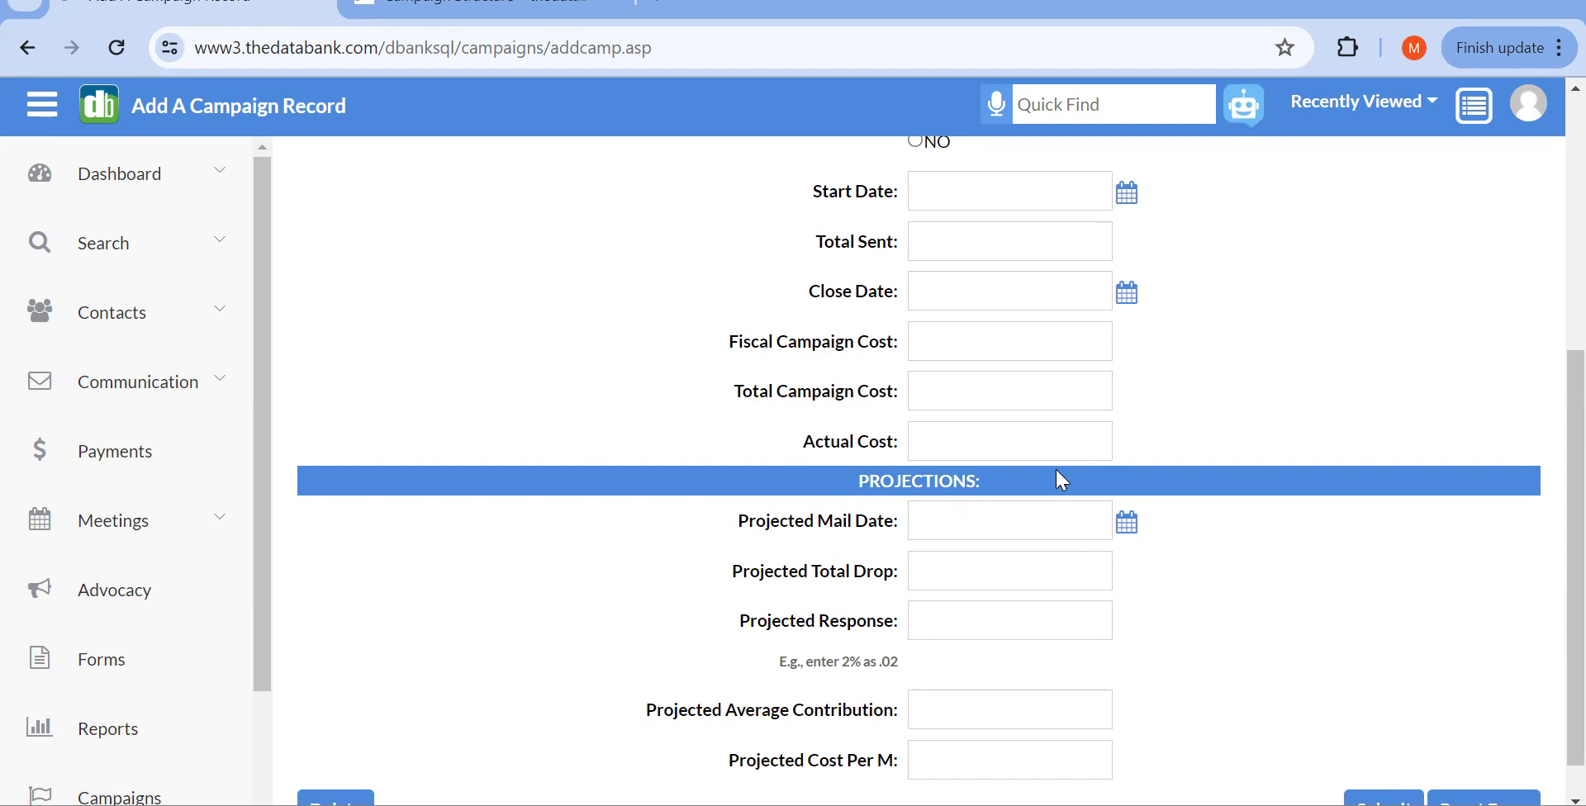
scroll(1054, 468, "down", 1)
left_click(1385, 765)
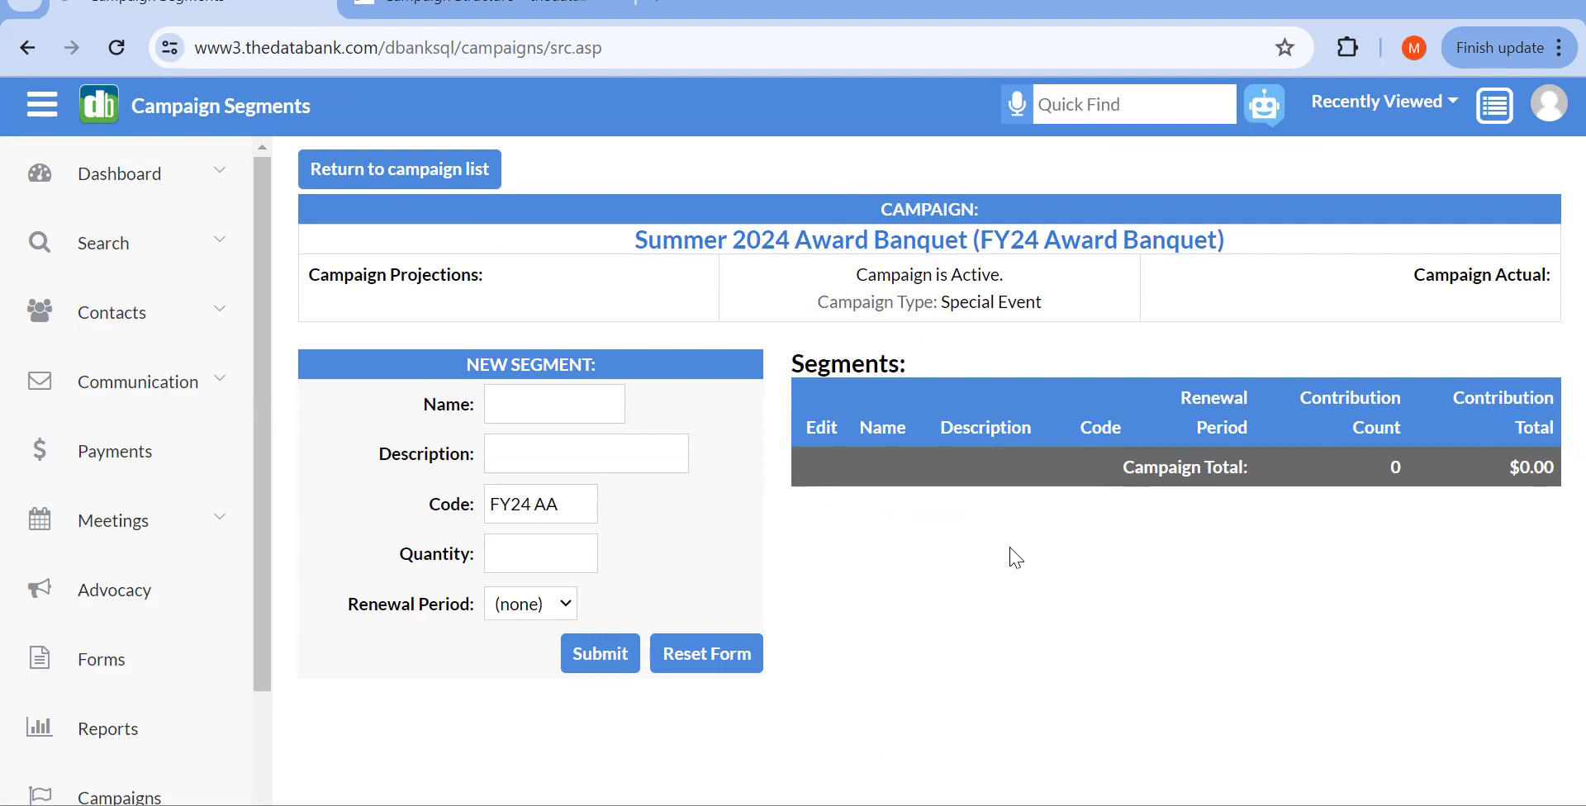
Step: Name the new segment 'TableSale' after checking the Campaign Structure article
left_click(541, 414)
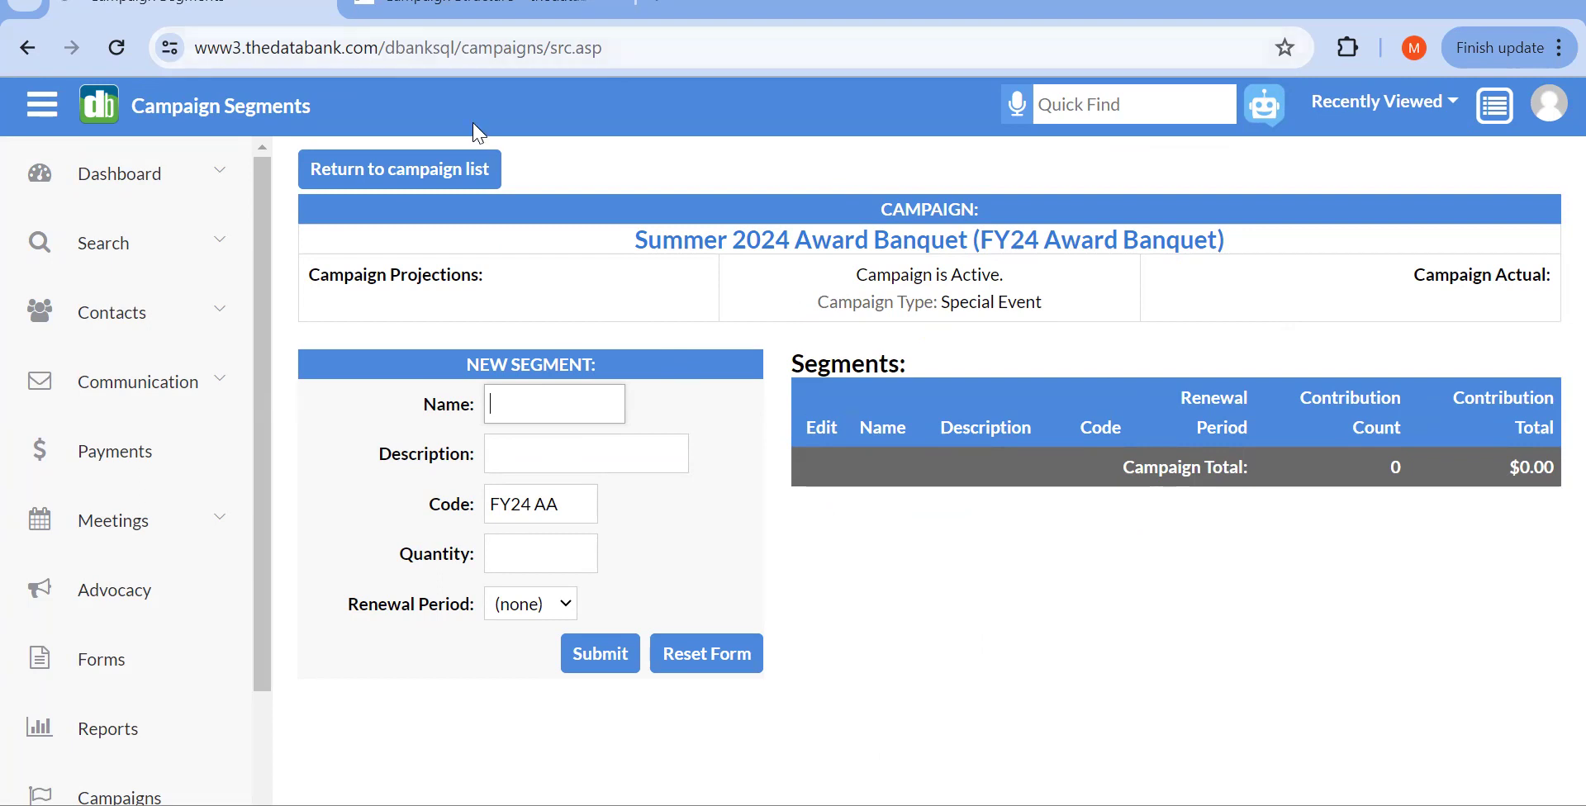
left_click(452, 15)
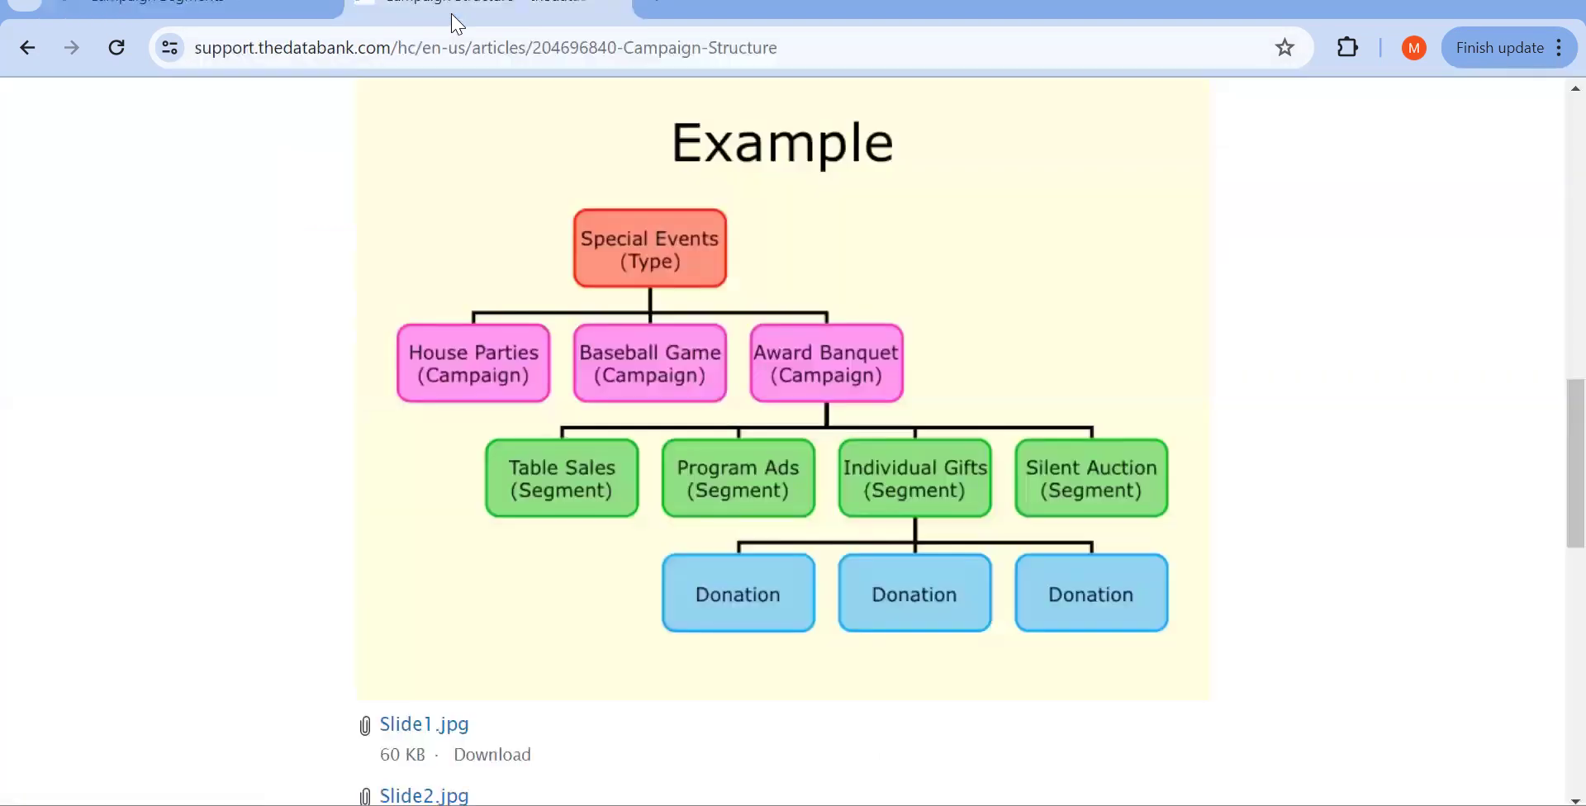
left_click(150, 18)
type("Ta")
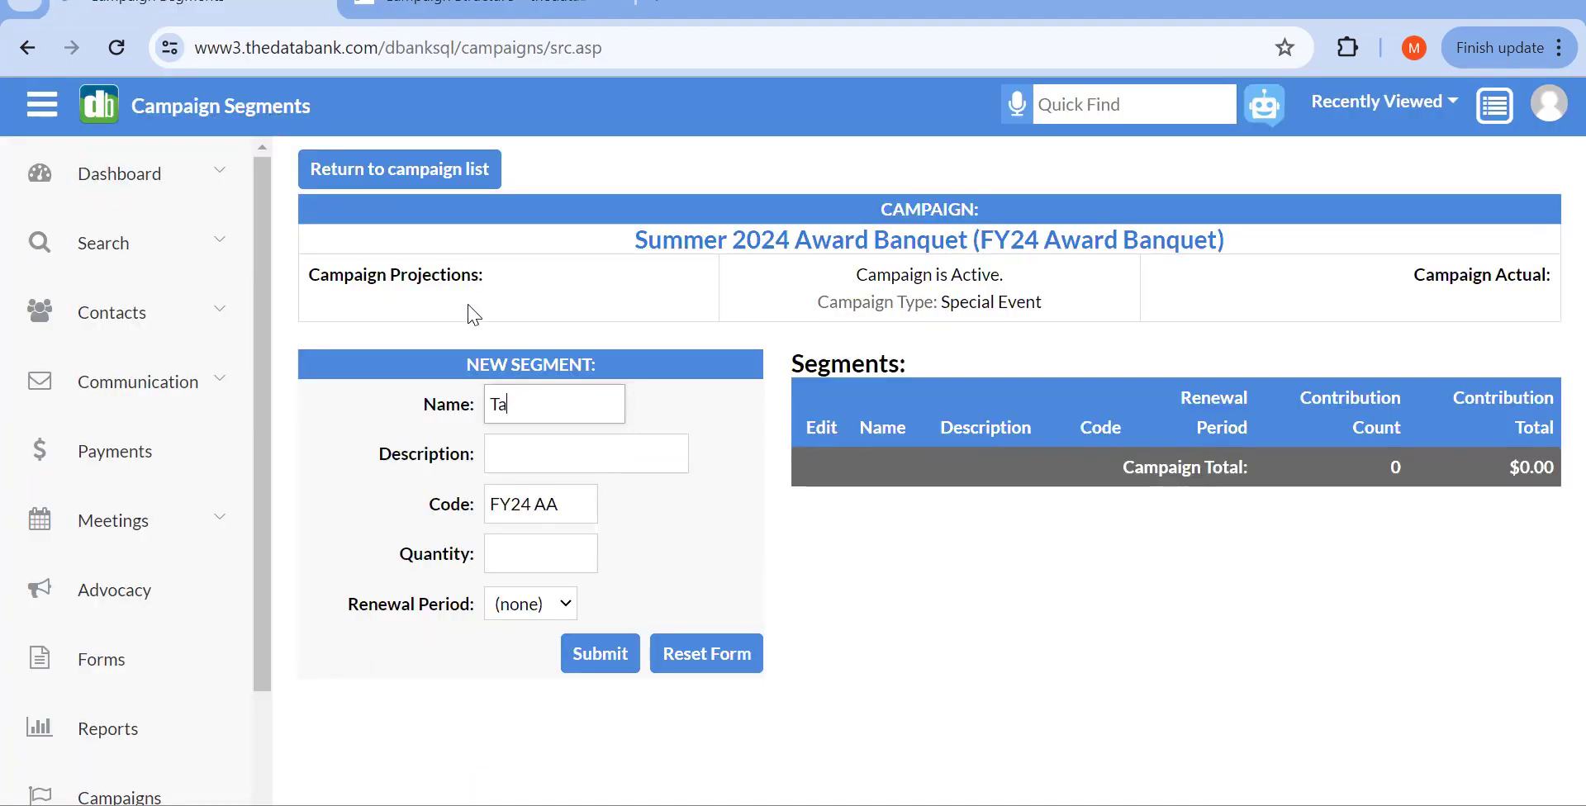
type("bles")
type("Sale")
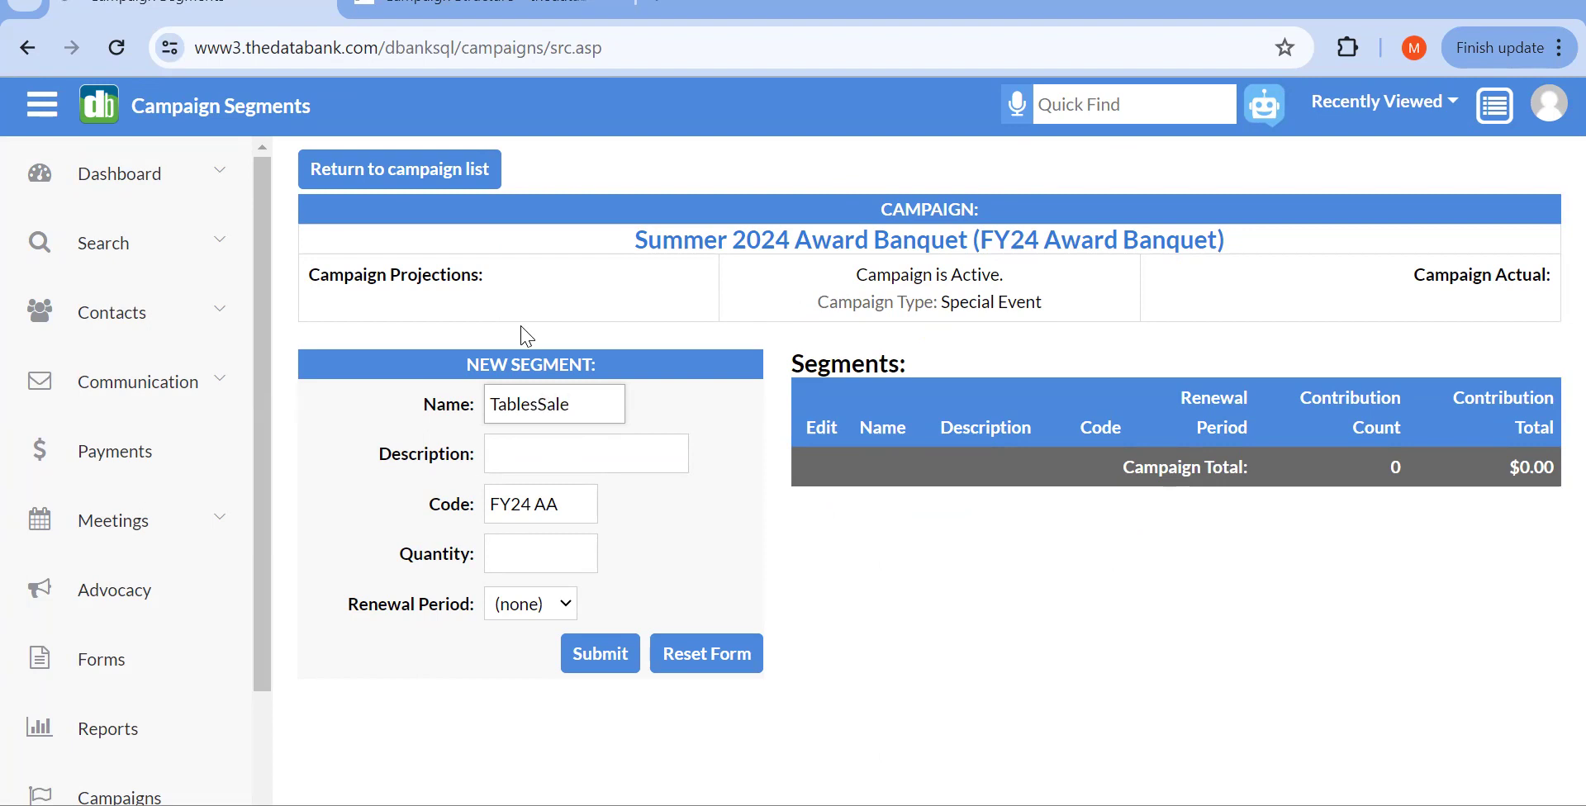
left_click(538, 404)
key("BackSpace")
left_click(573, 451)
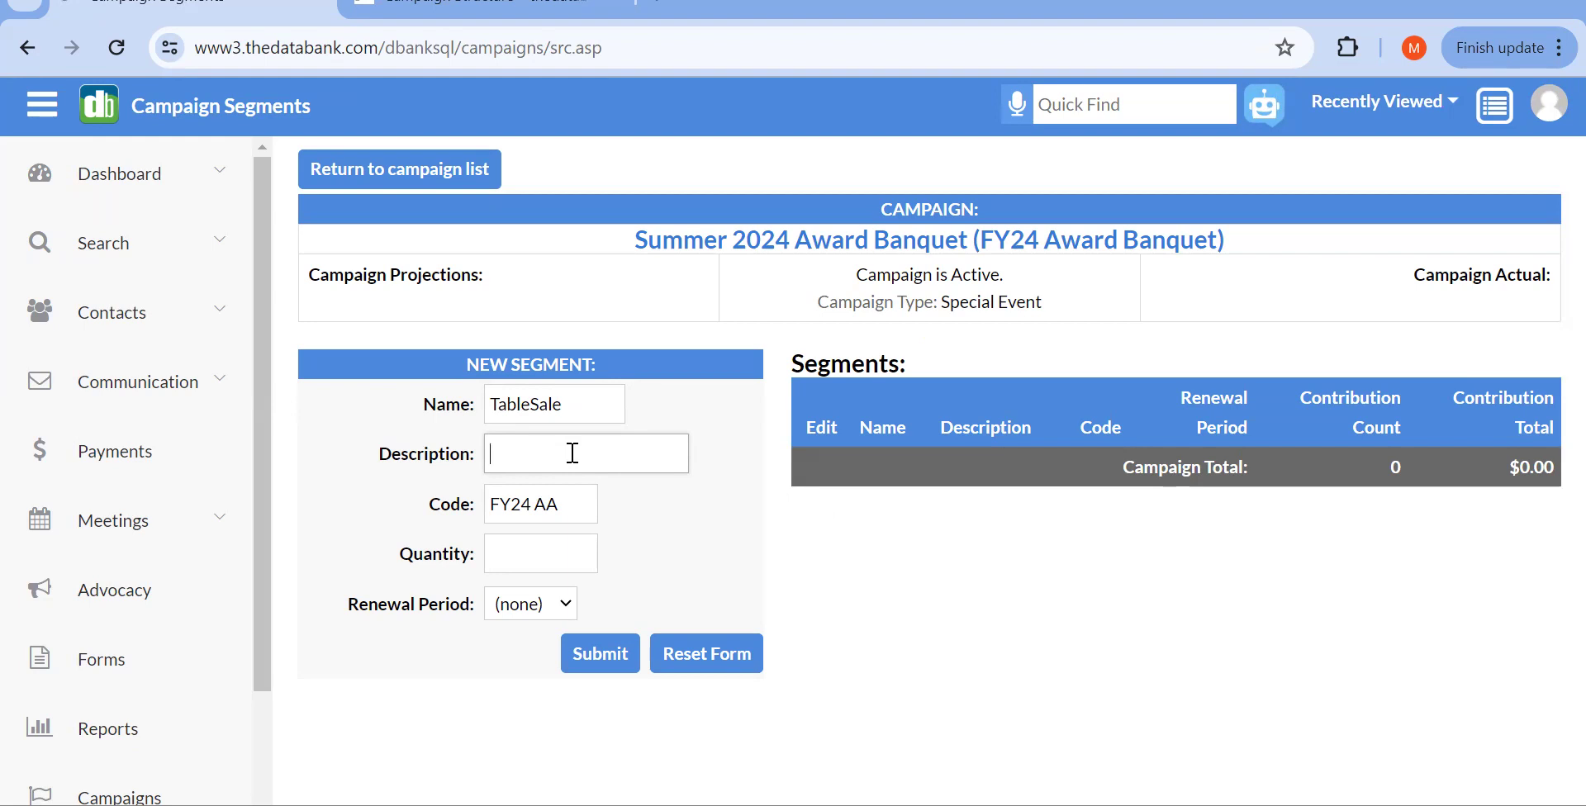
Step: Give TableSale description 'Table Sales', code FY24 TS, and Renewal Period (none)
type("Table Sales")
left_click(522, 505)
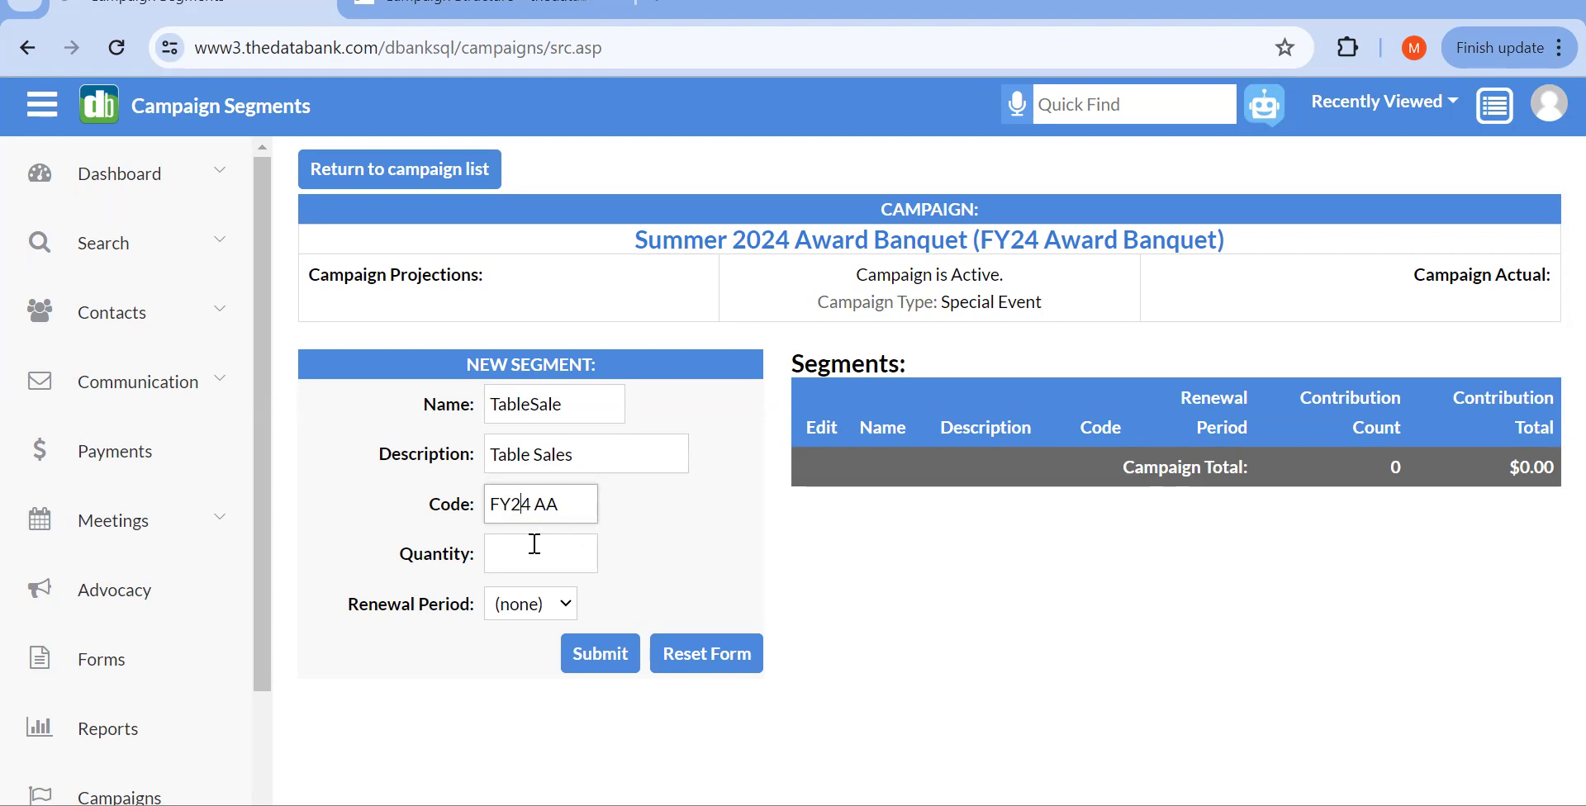
left_click(574, 518)
key("BackSpace")
key("BackSpace")
key("BackSpace")
type("TS")
left_click(542, 615)
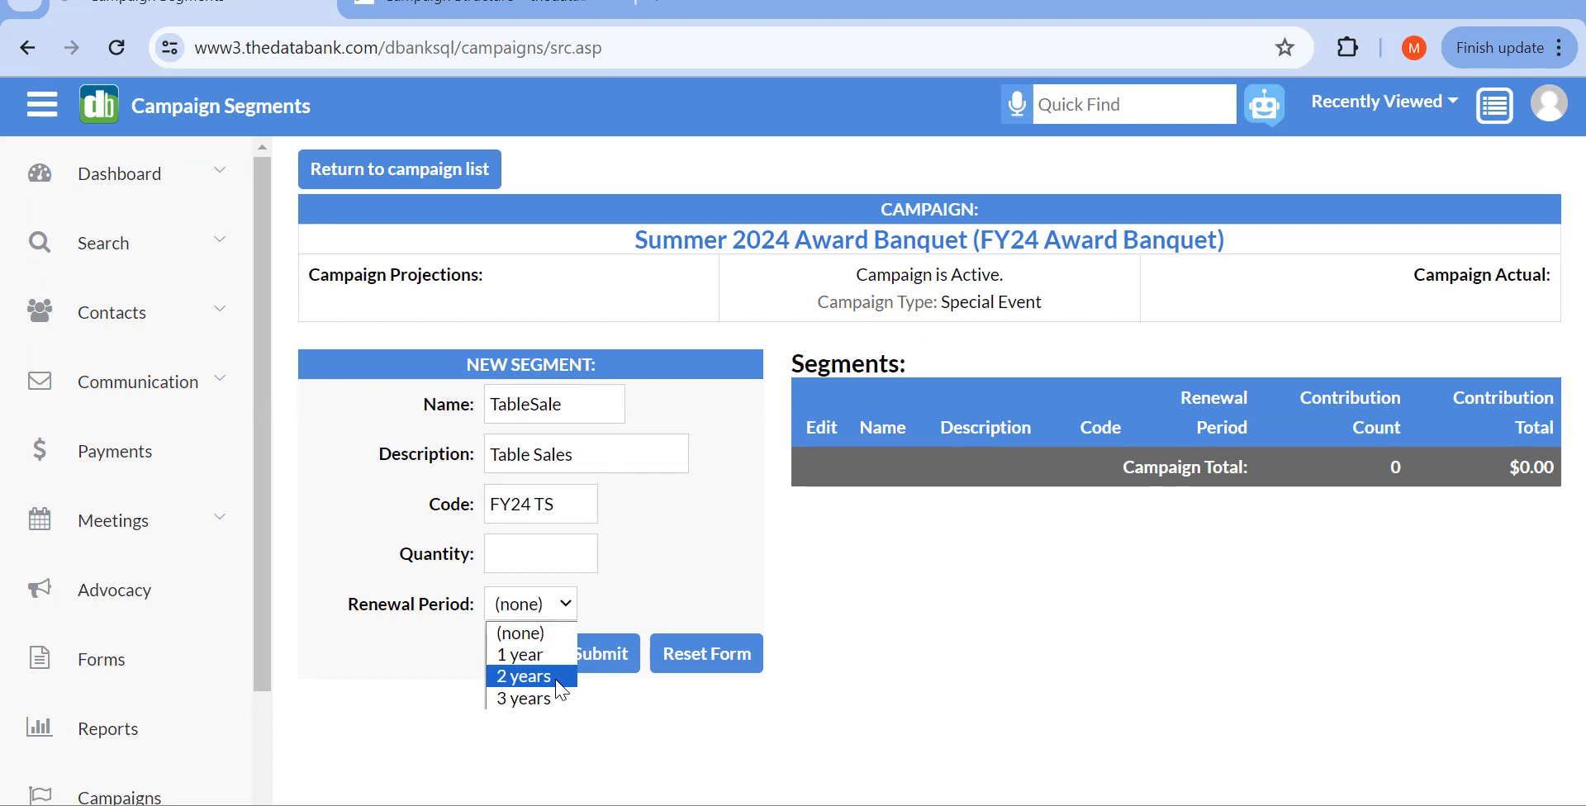
left_click(676, 551)
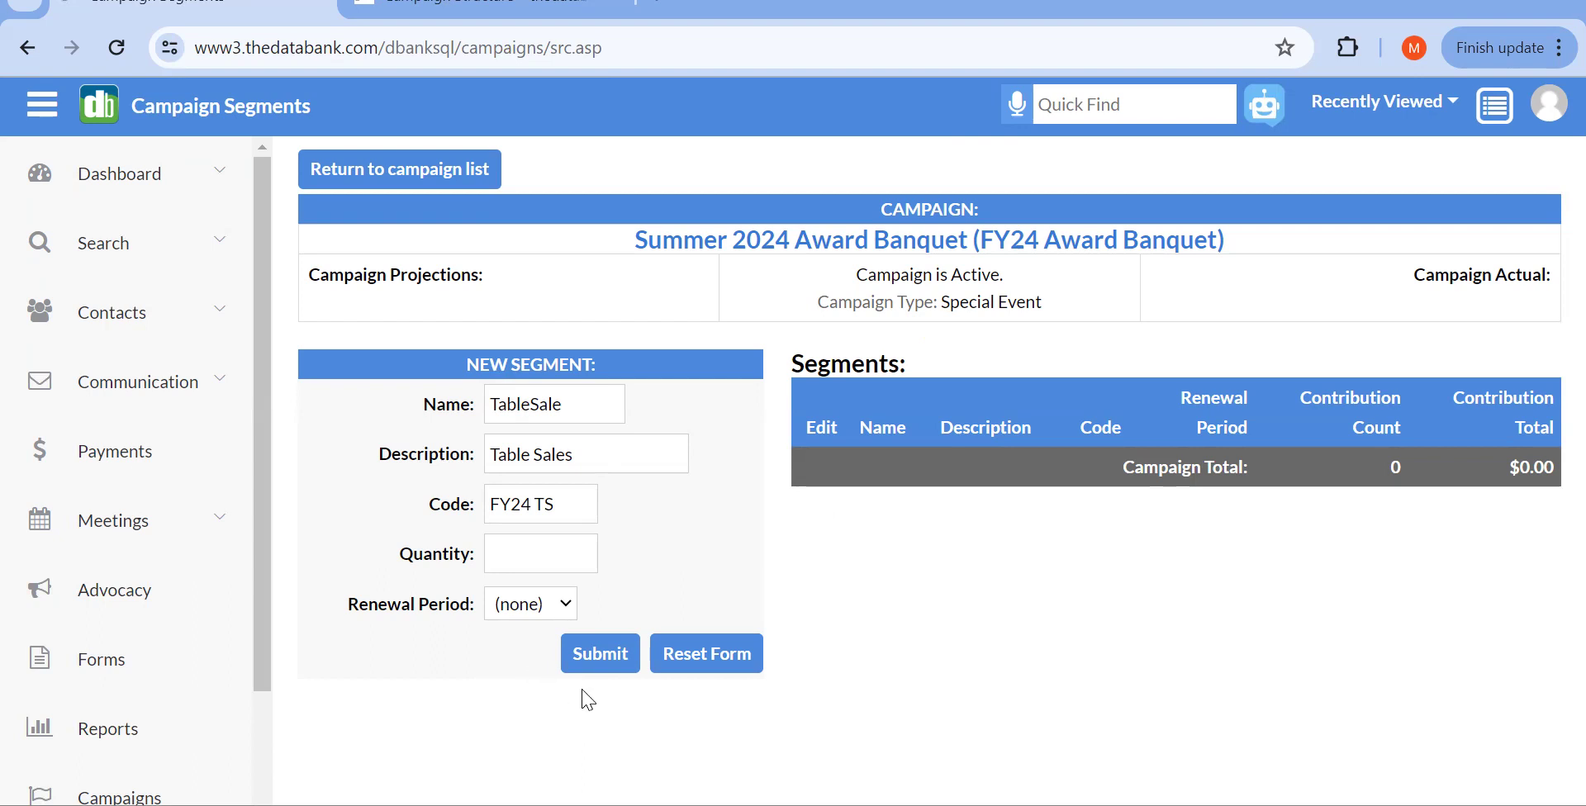
Step: Dismiss the spaces-in-codes warning, change the code to FY24TS, and save TableSale
left_click(581, 653)
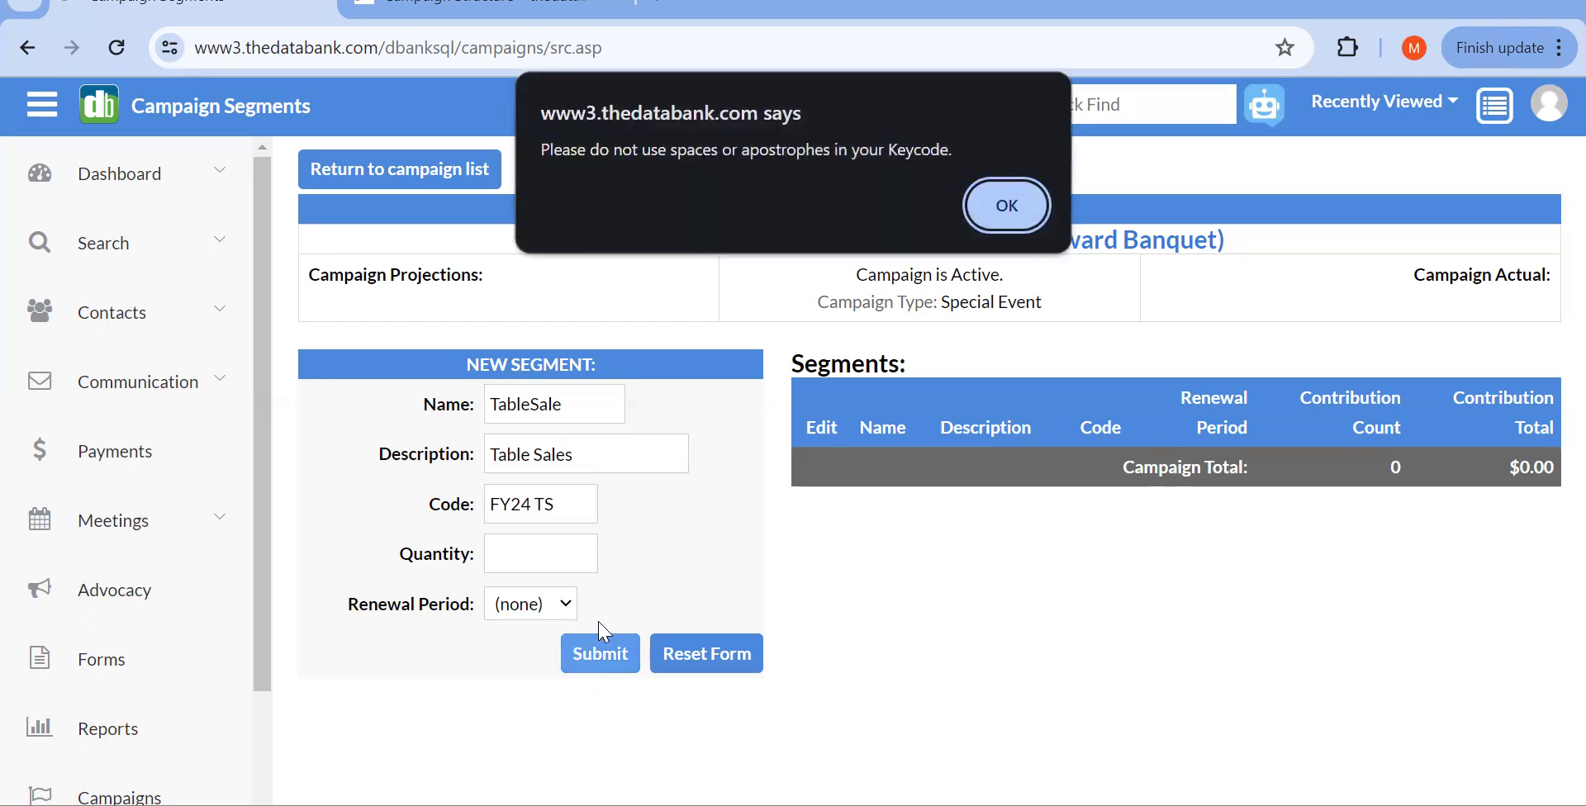
left_click(1010, 217)
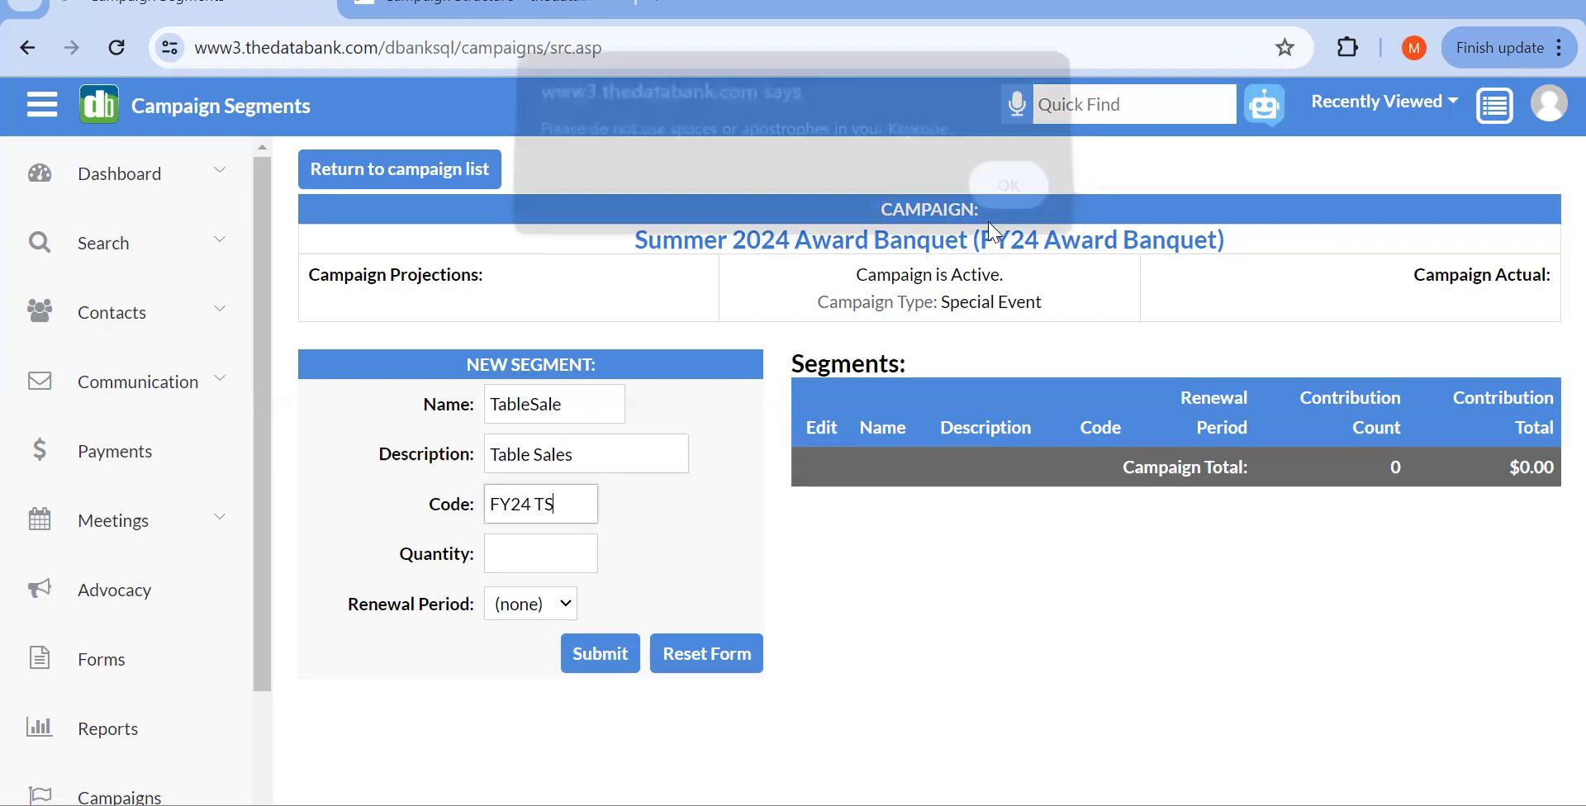
left_click(531, 506)
key("BackSpace")
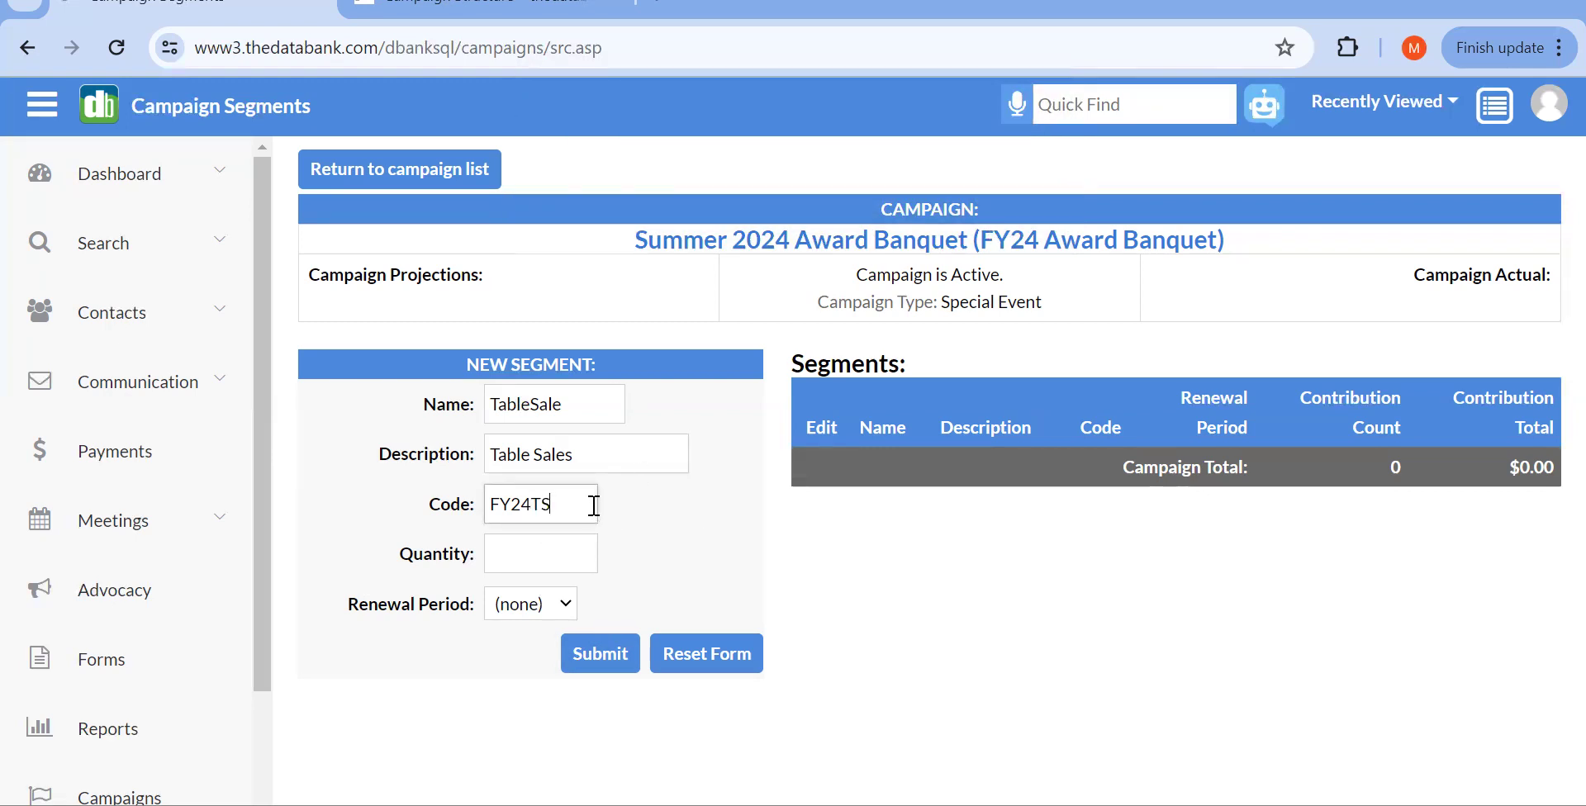
left_click(574, 661)
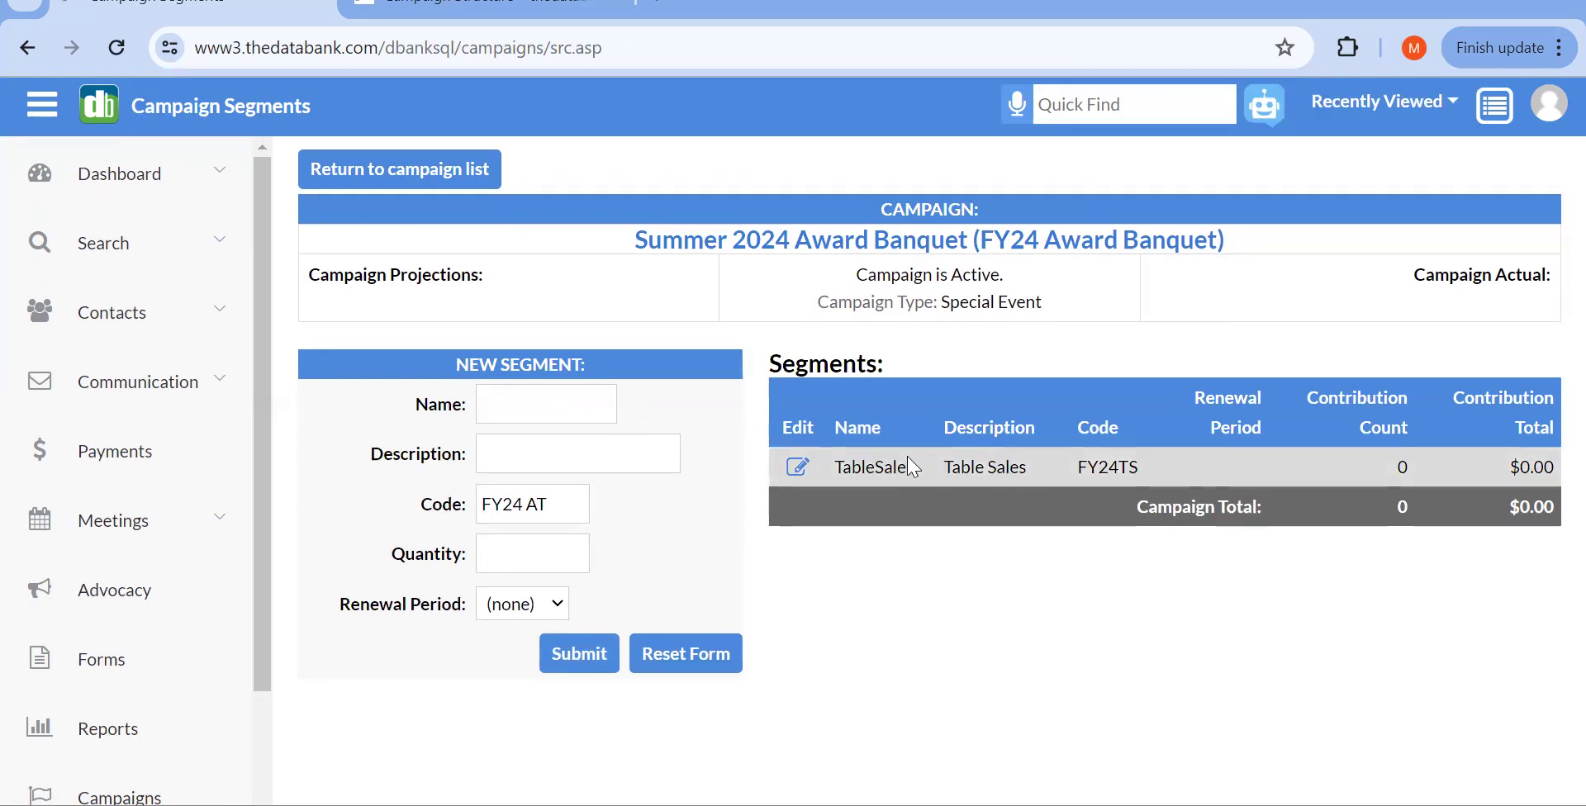
Step: Add segment ProgAds with description 'Program Ads' and code FY24PA
left_click(440, 8)
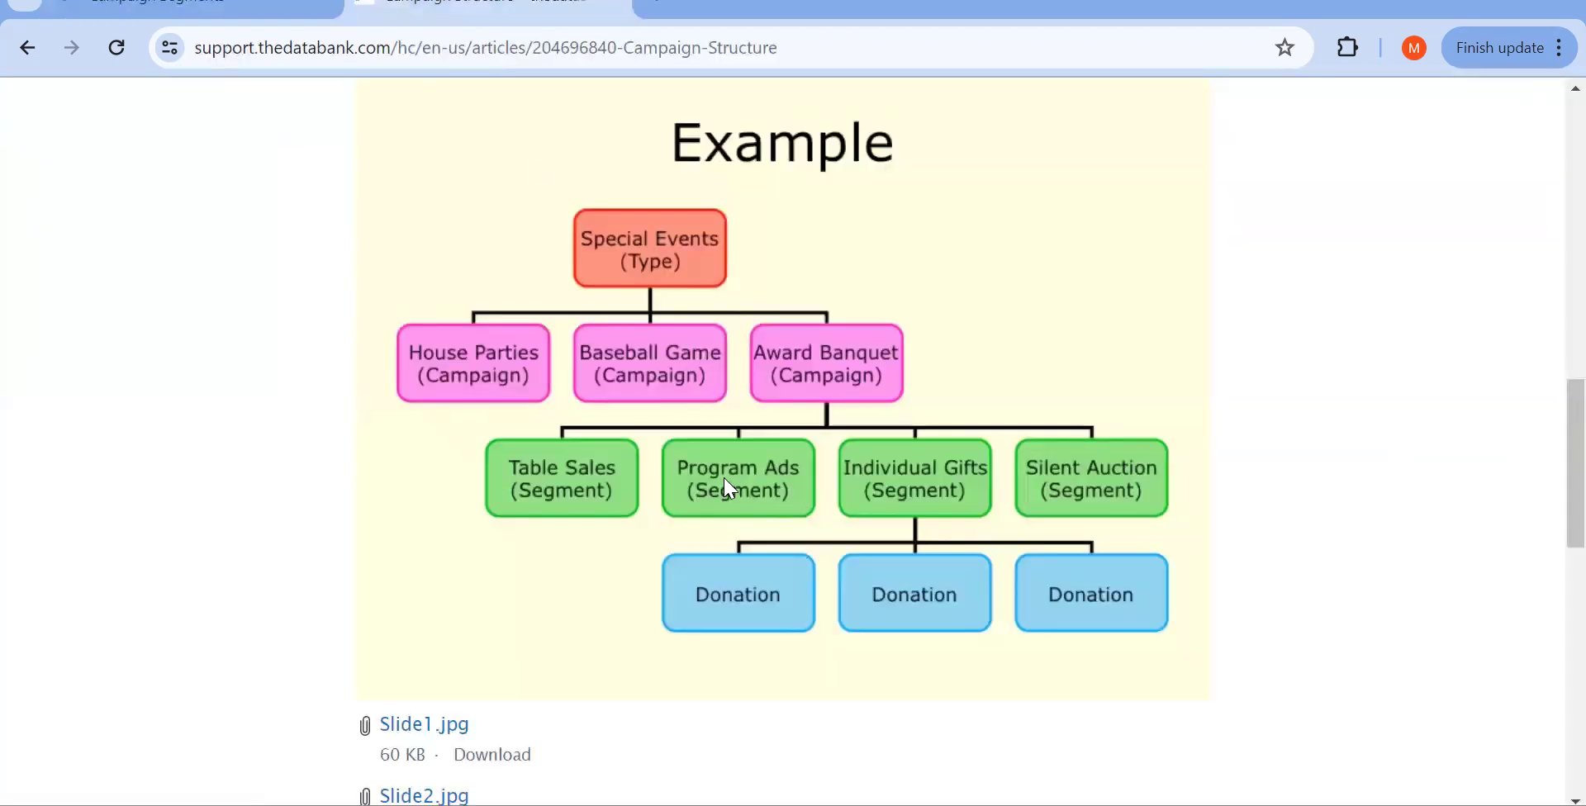
left_click(177, 10)
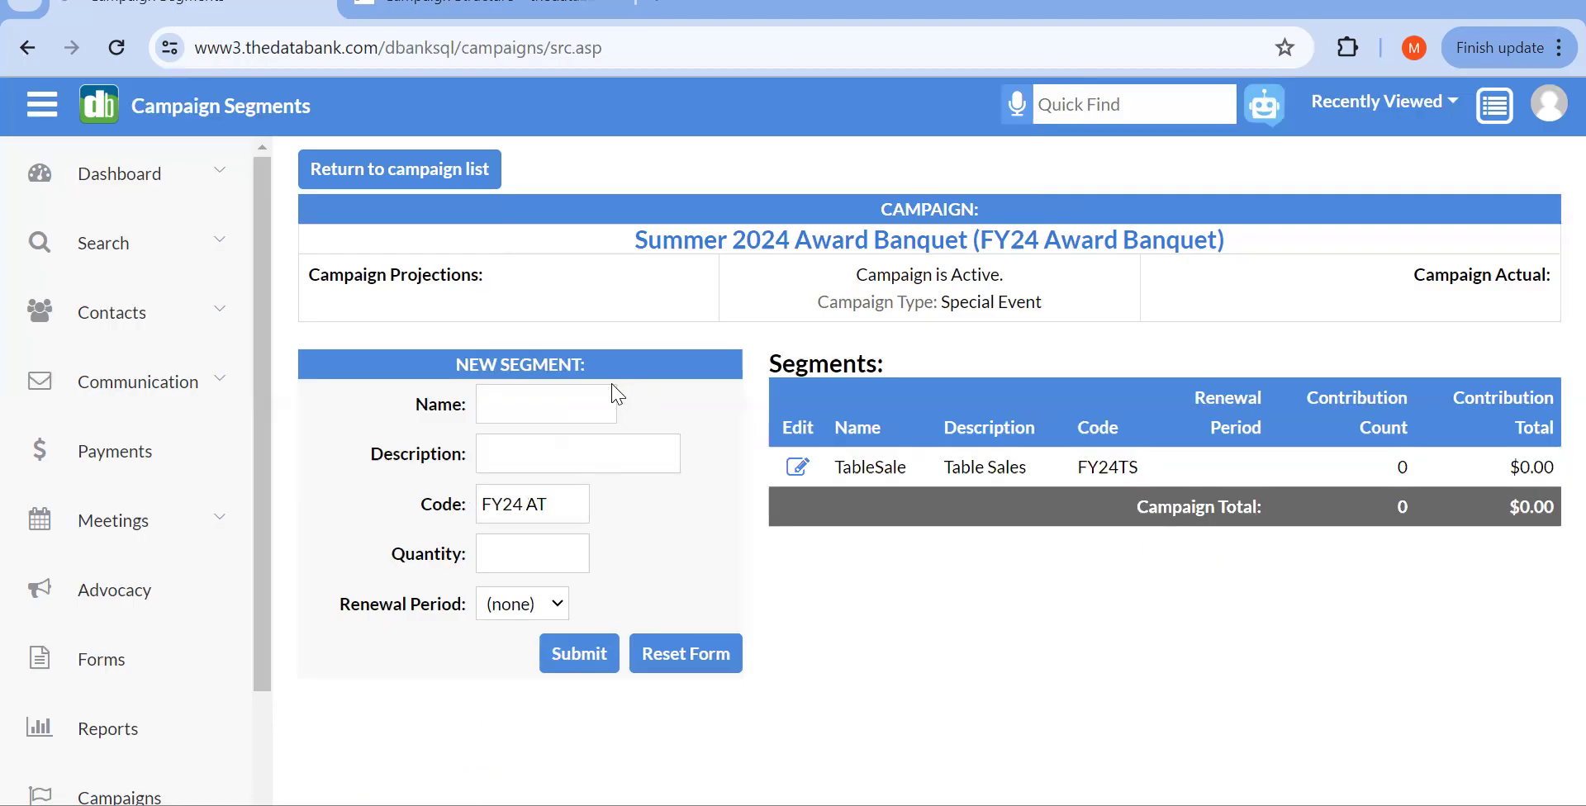
left_click(496, 421)
type("ProgAds")
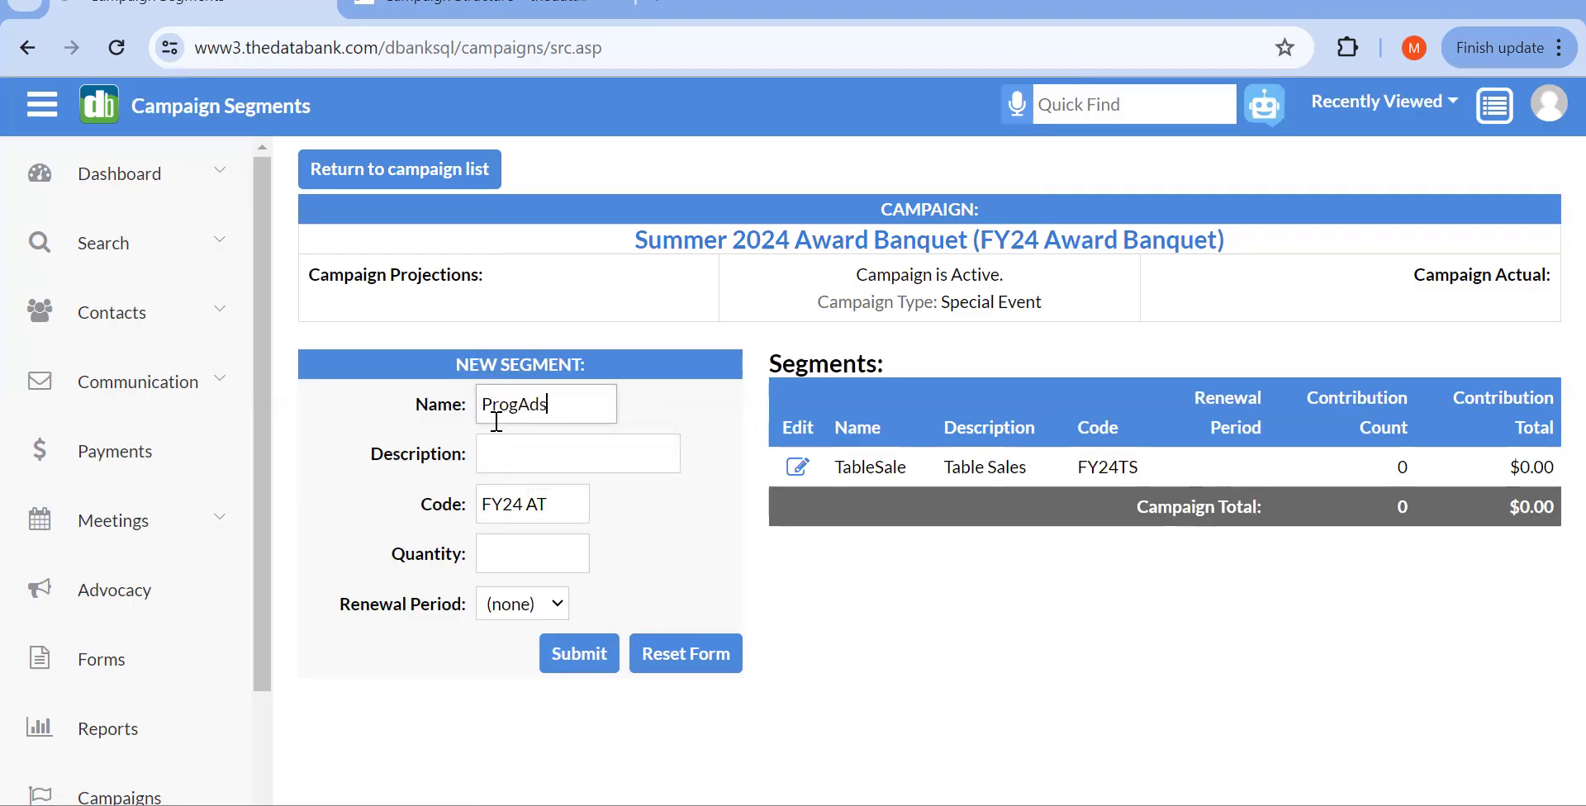
left_click(512, 452)
type("P")
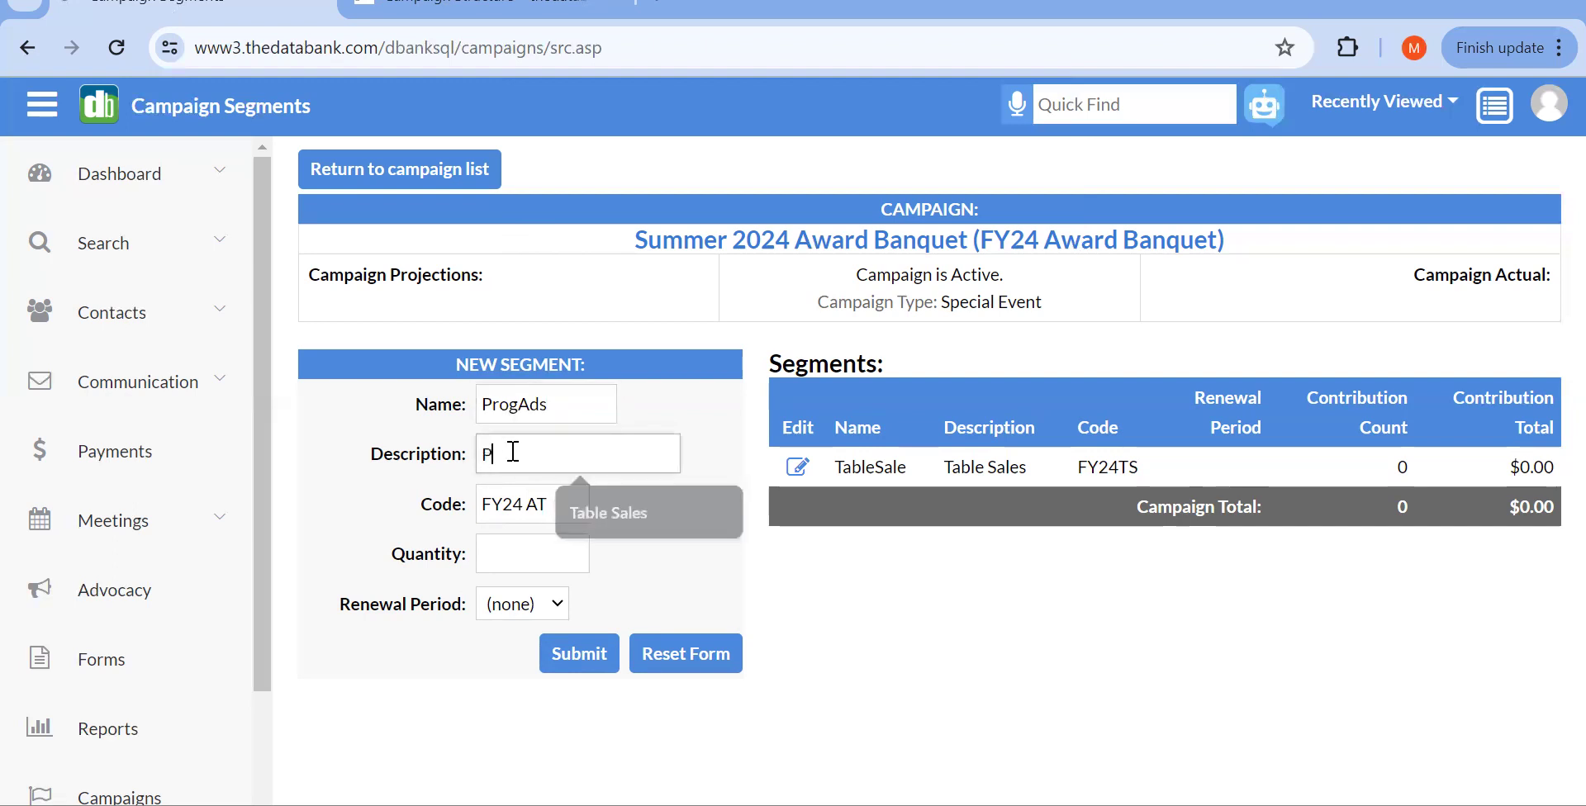
type("rogram Ads")
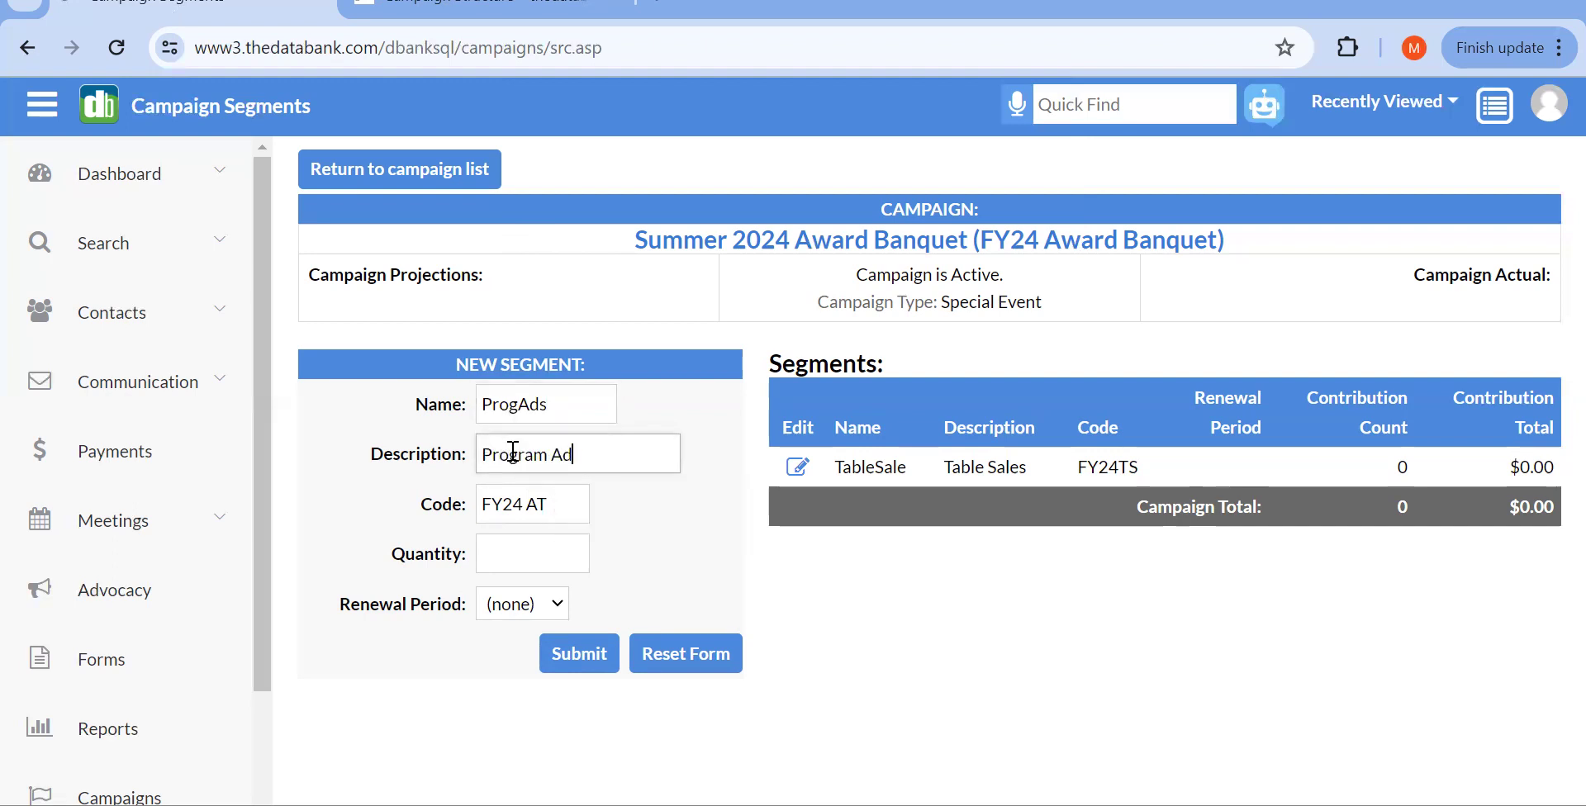
left_click(553, 506)
key("BackSpace")
key("BackSpace")
key("BackSpace")
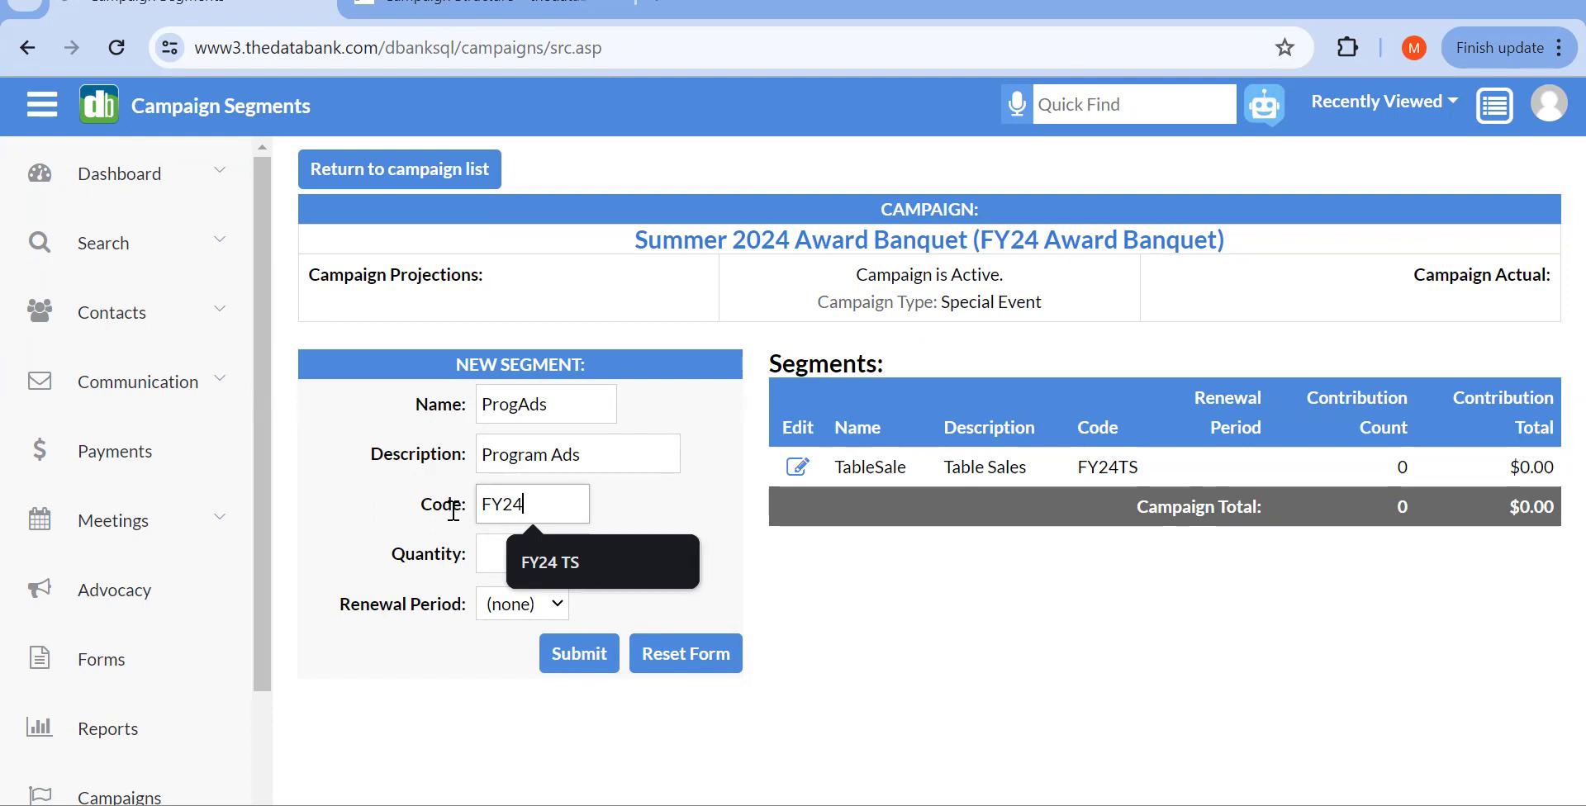
type("PA")
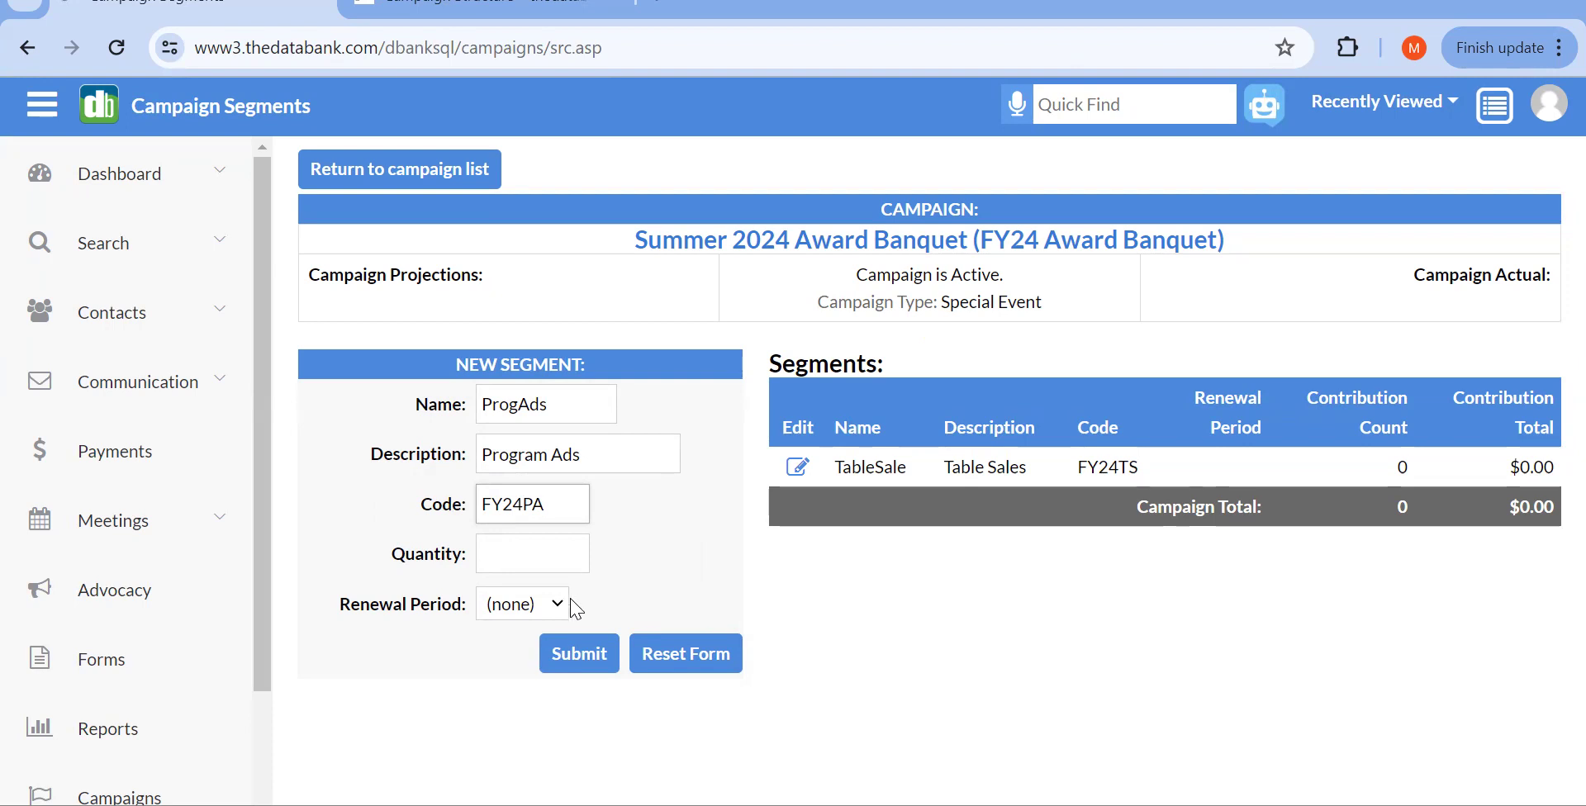
left_click(578, 653)
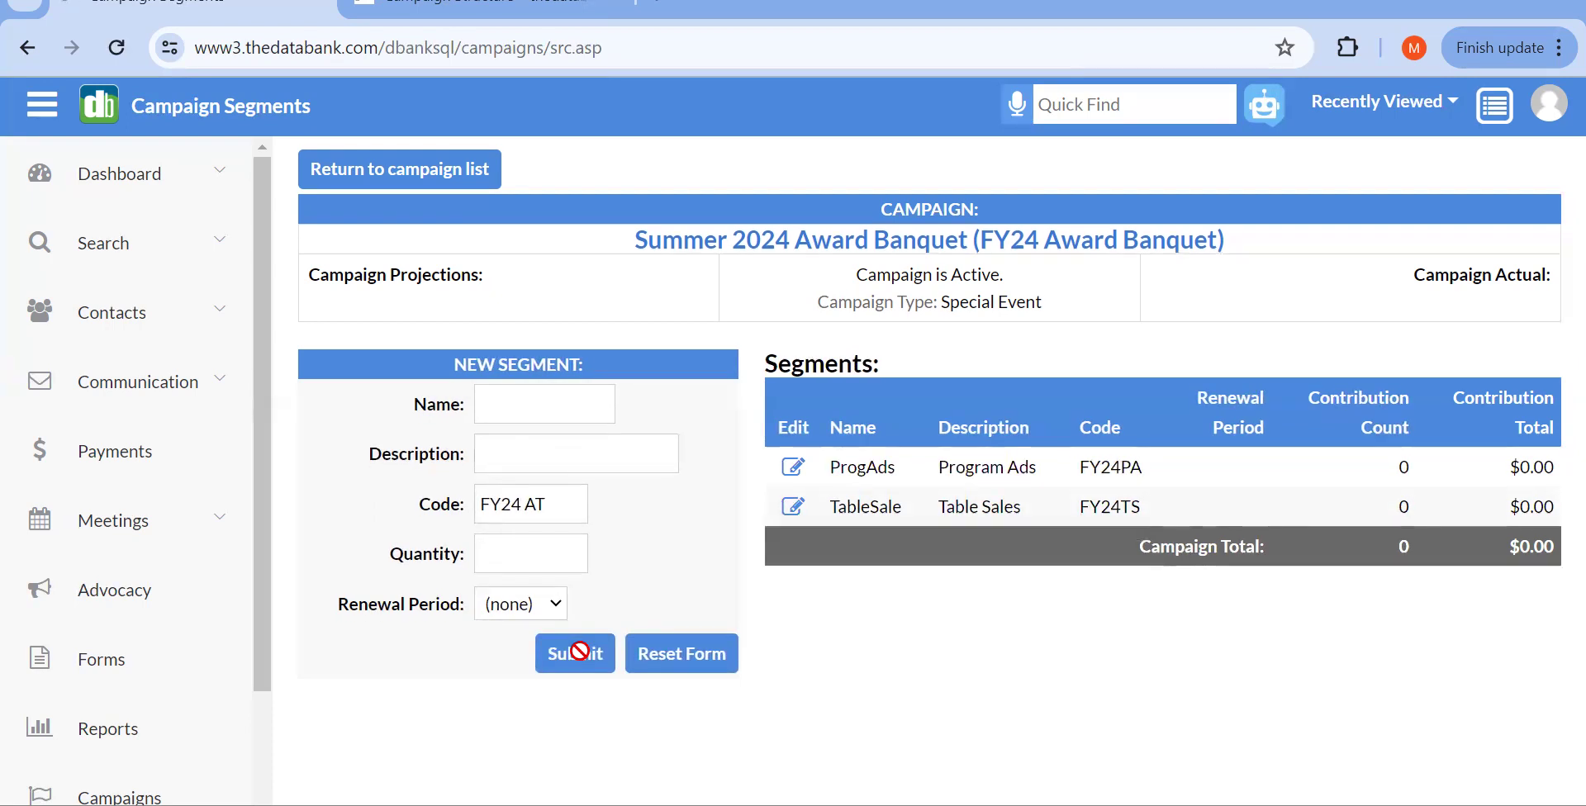
Step: Add segment IndGifts with description 'Individual Gifts' and code FY24IG
left_click(430, 12)
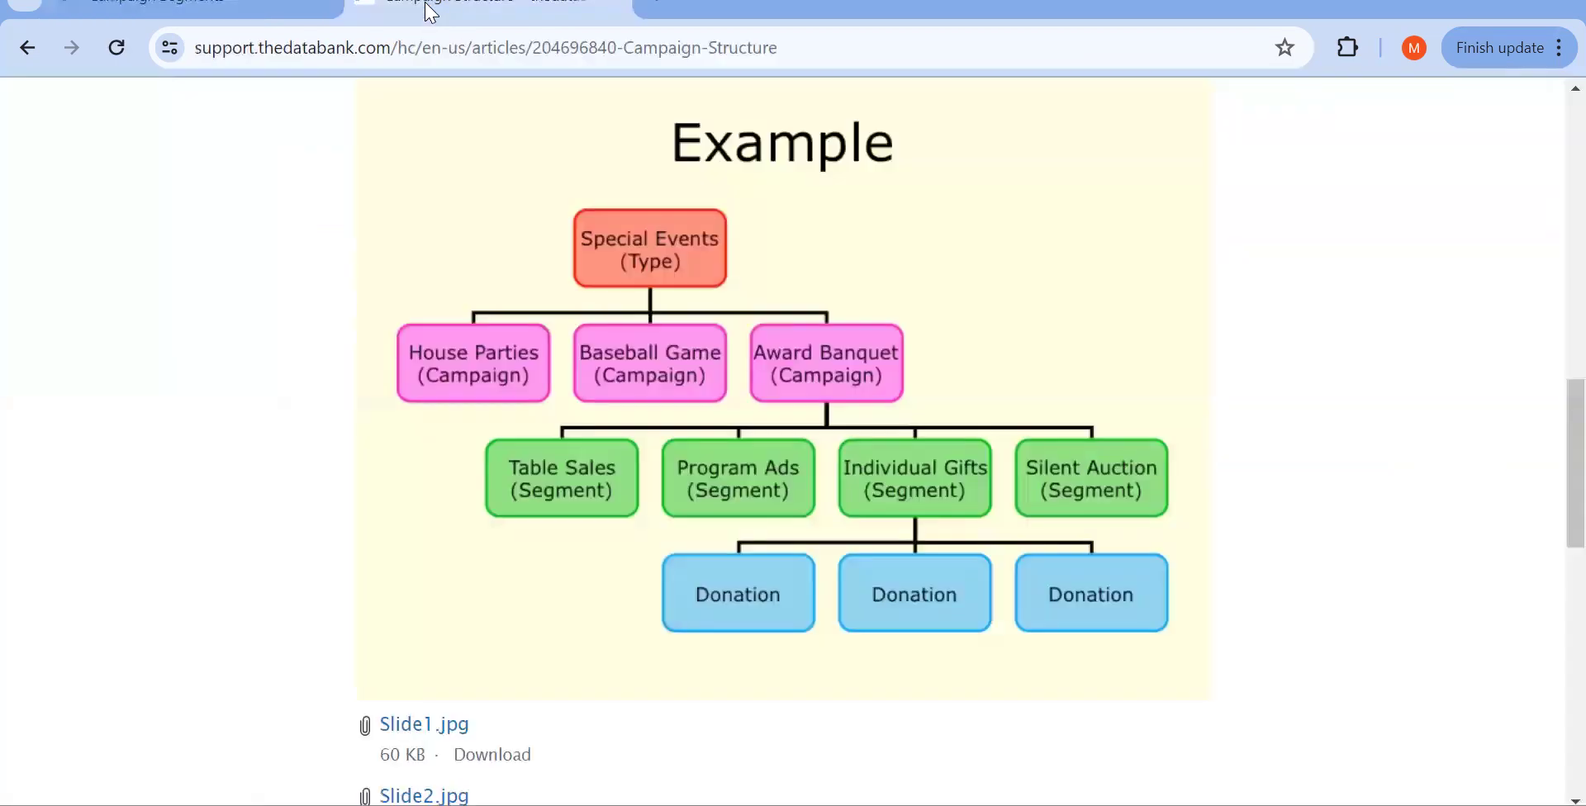
left_click(239, 10)
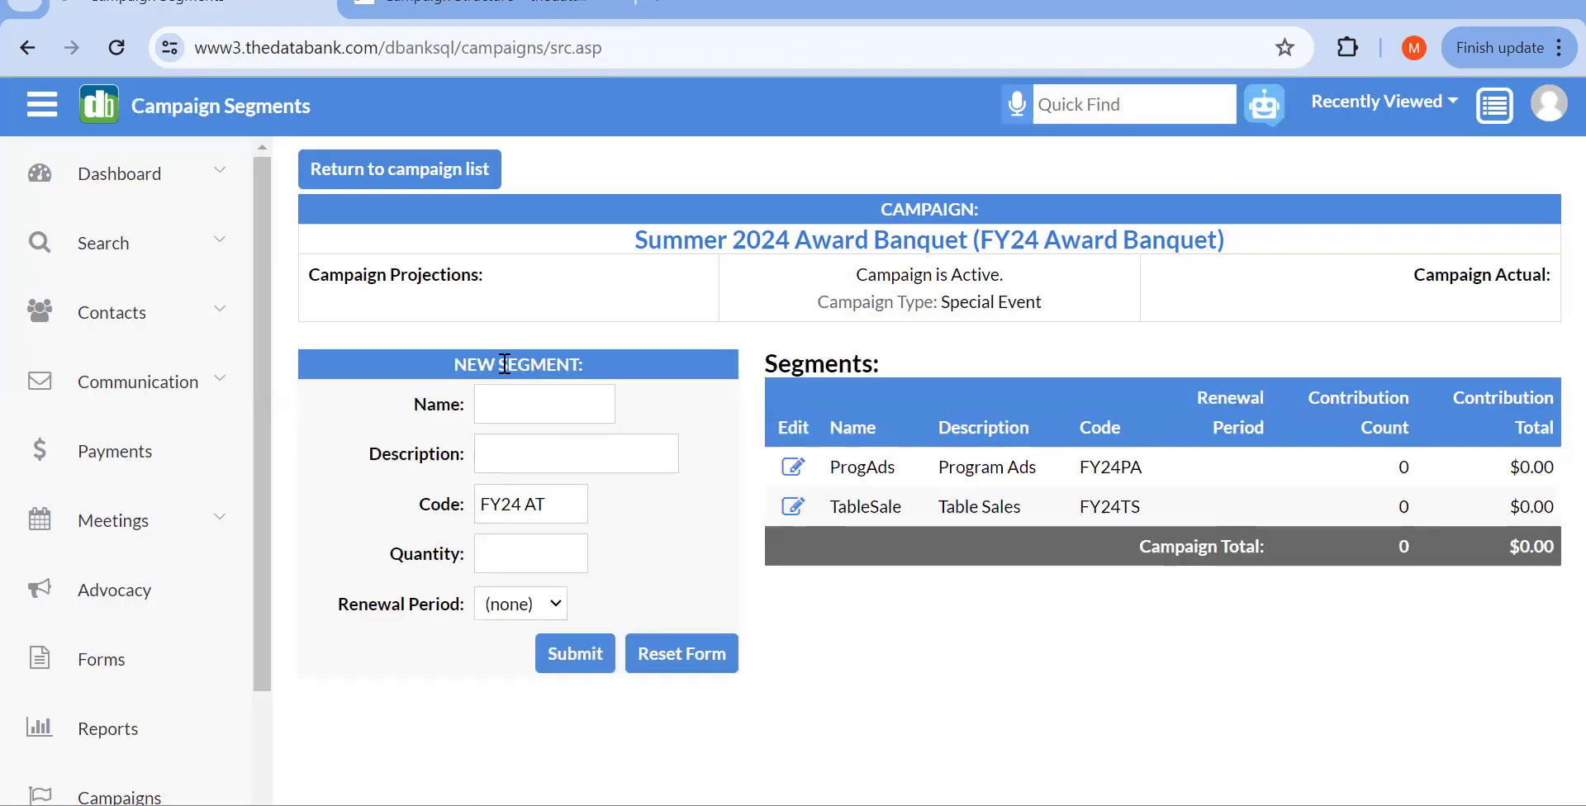
left_click(513, 403)
type("IndGifts")
key("Tab")
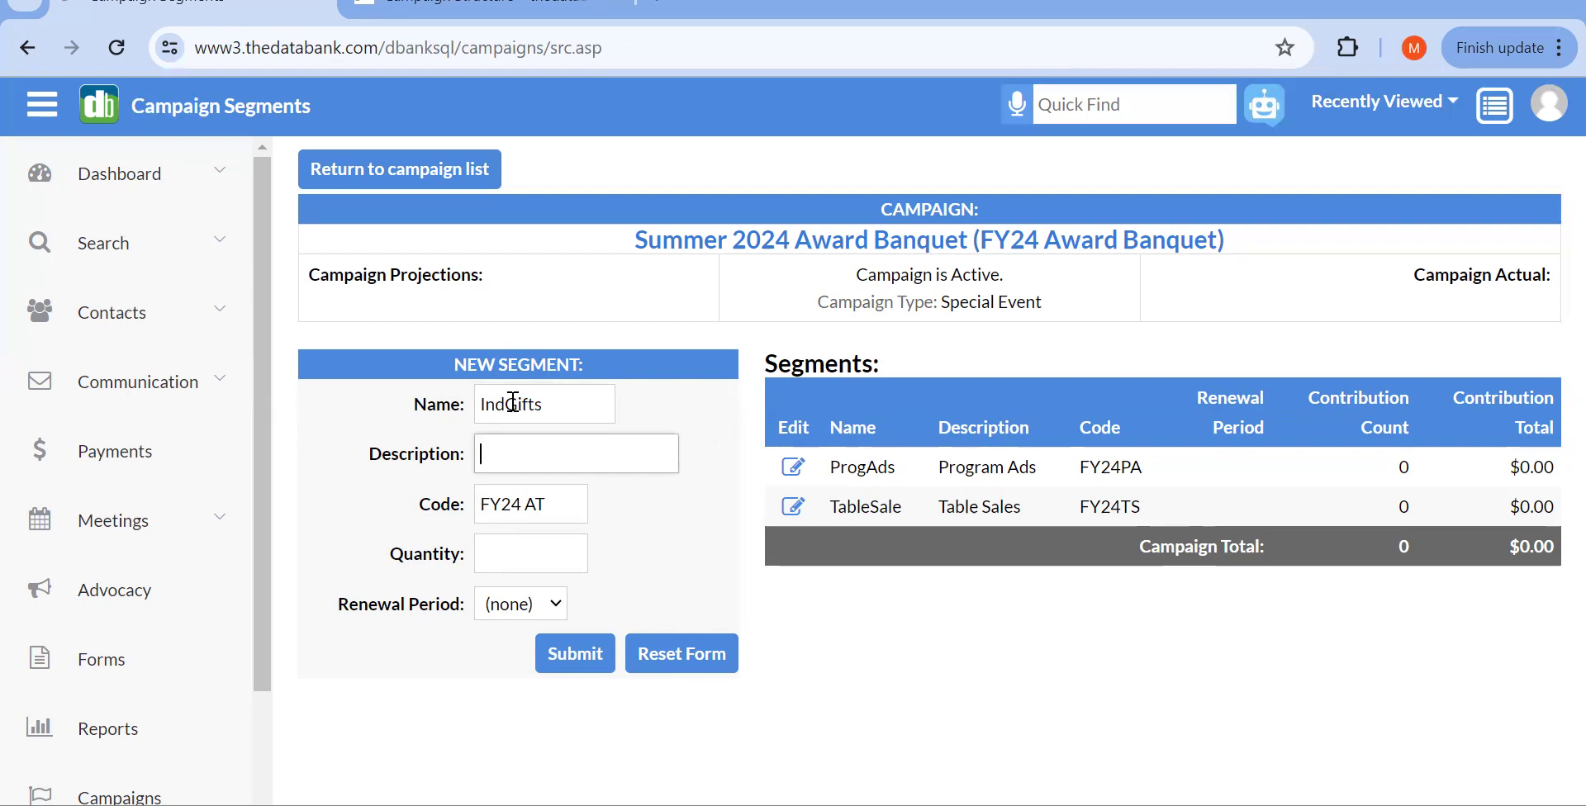
type("Individual Gifts")
left_click(573, 508)
key("BackSpace")
key("BackSpace")
key("BackSpace")
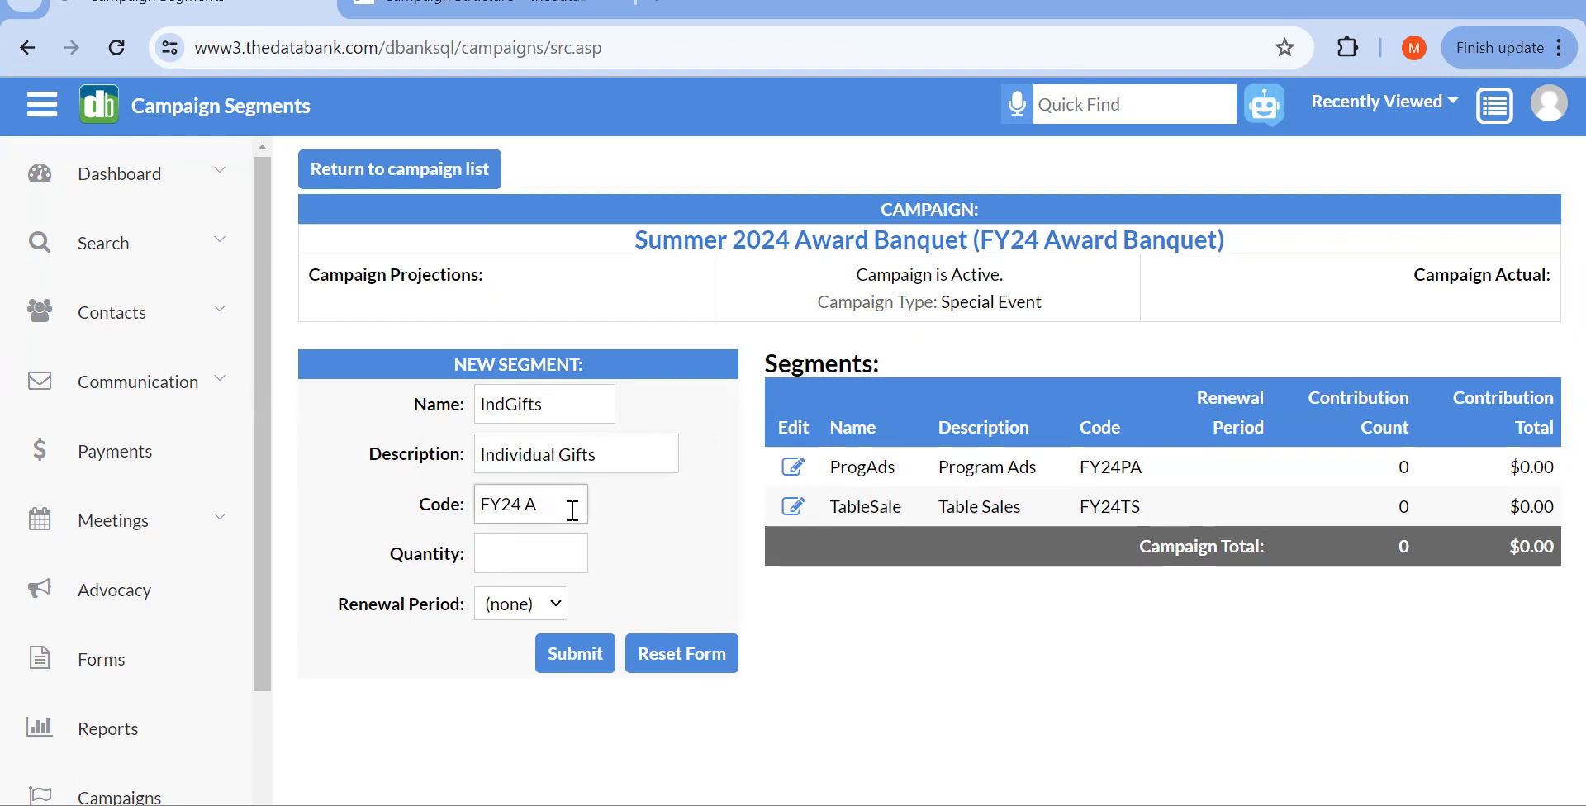
type("IG")
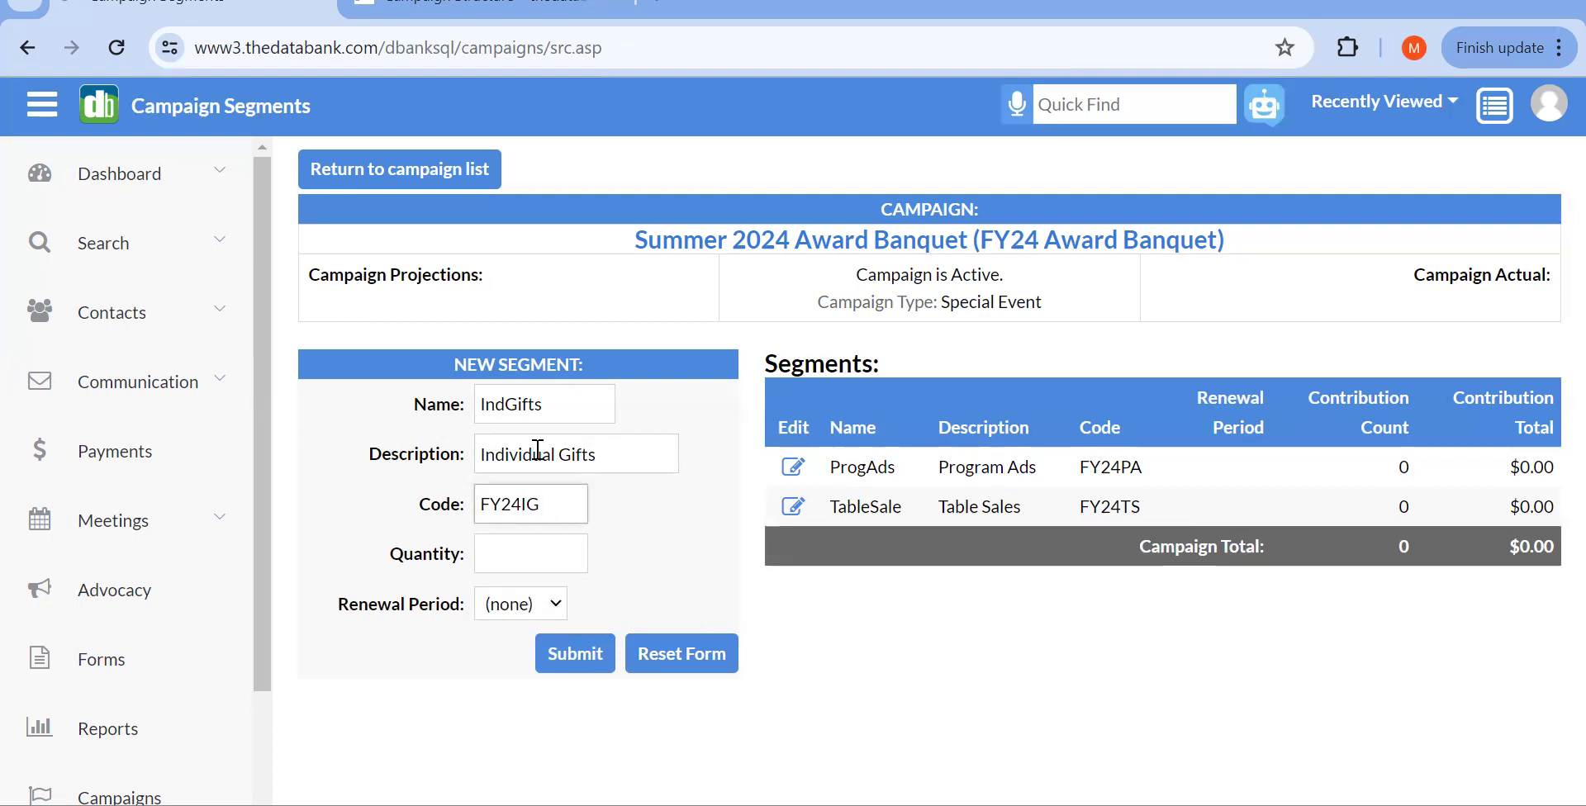
left_click(569, 652)
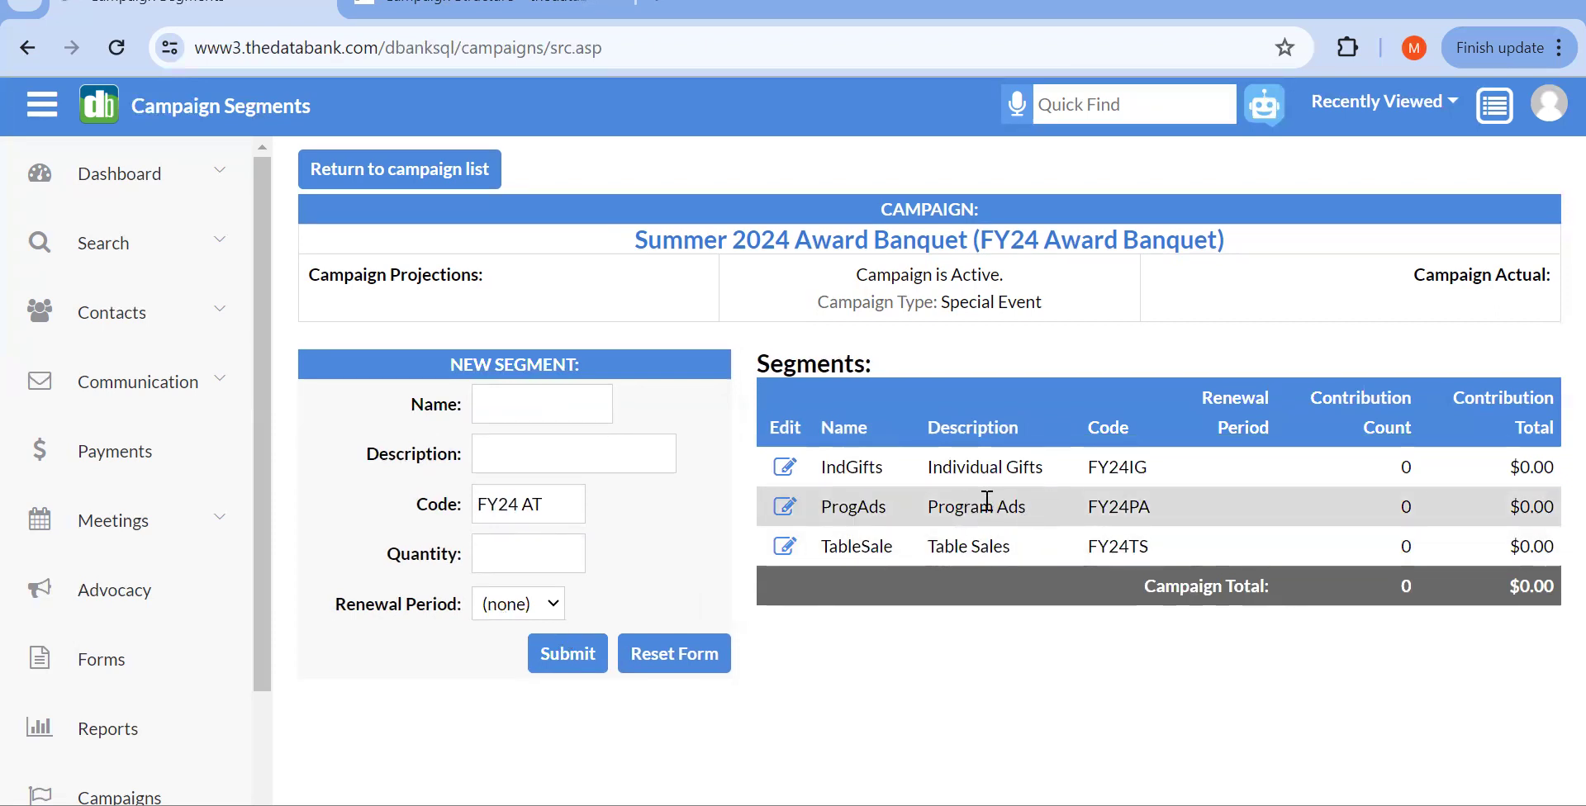
Step: Add segment SilentAuct with description 'Silent Auction' and code FY24SA
left_click(465, 13)
left_click(188, 15)
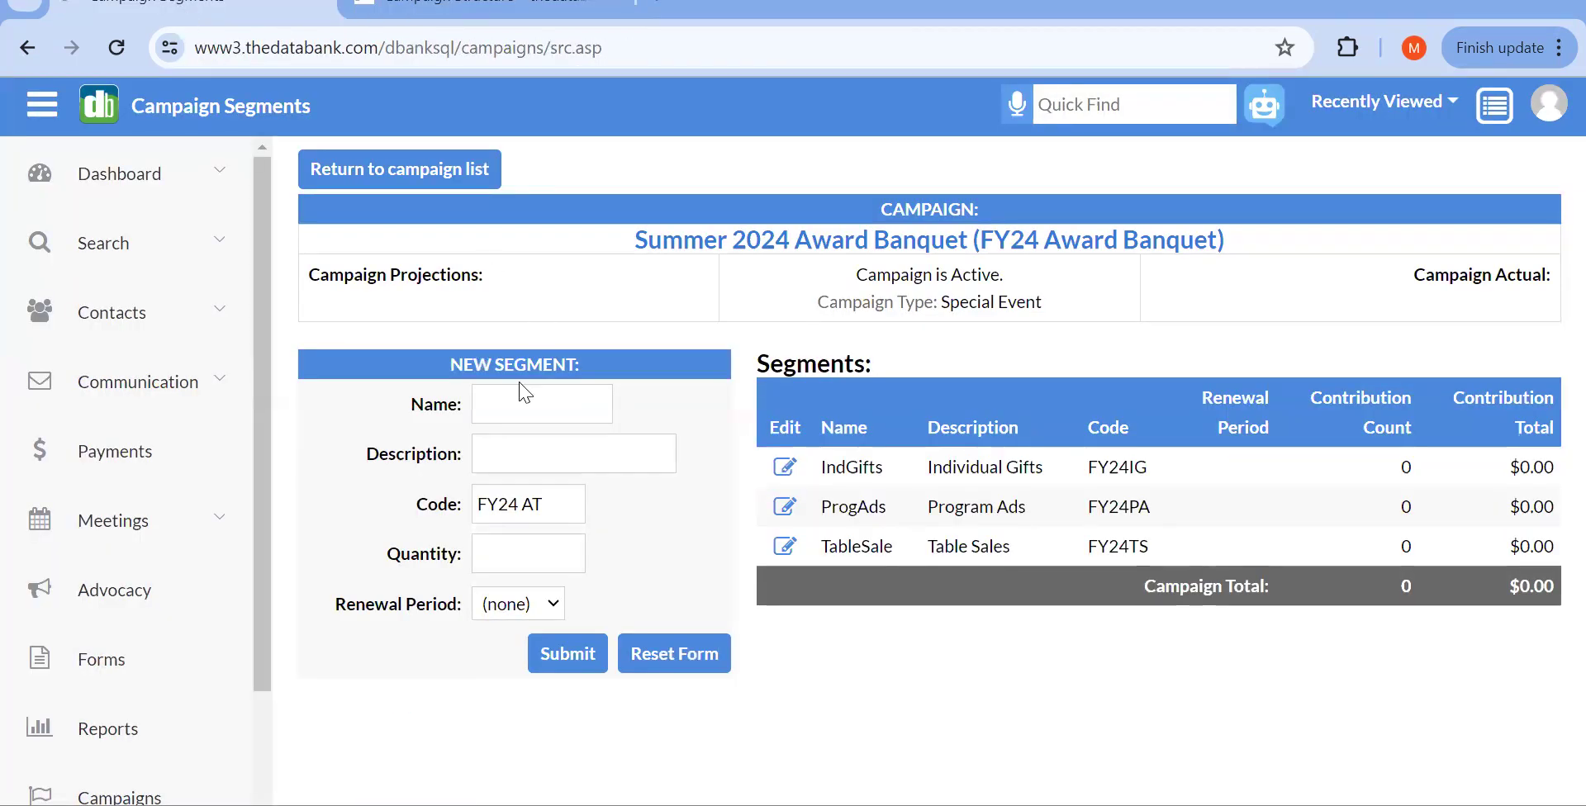
left_click(521, 402)
type("Si")
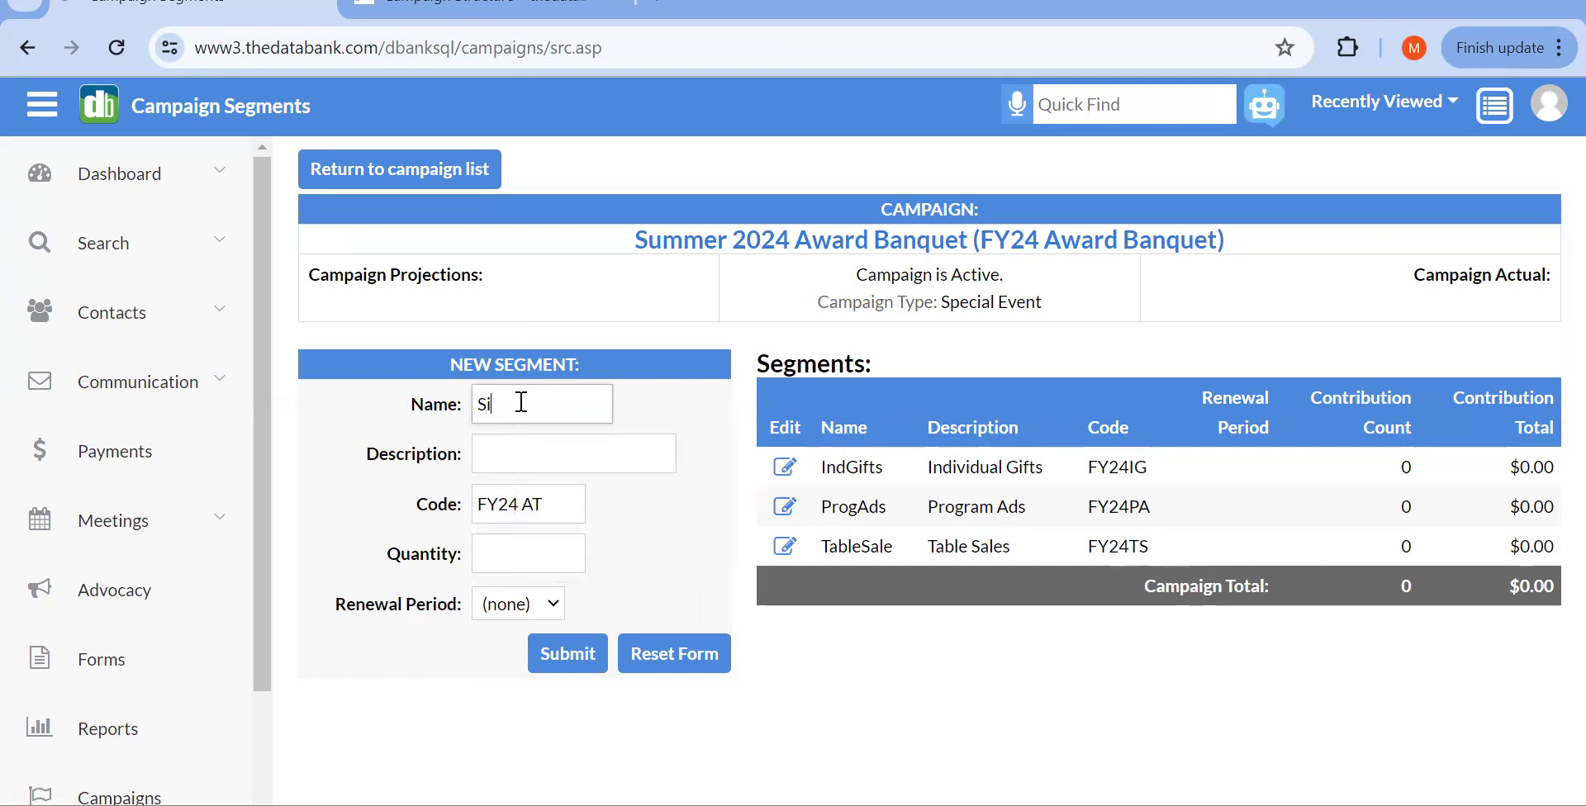
type("lent Auct")
left_click(521, 463)
type("SilentAu")
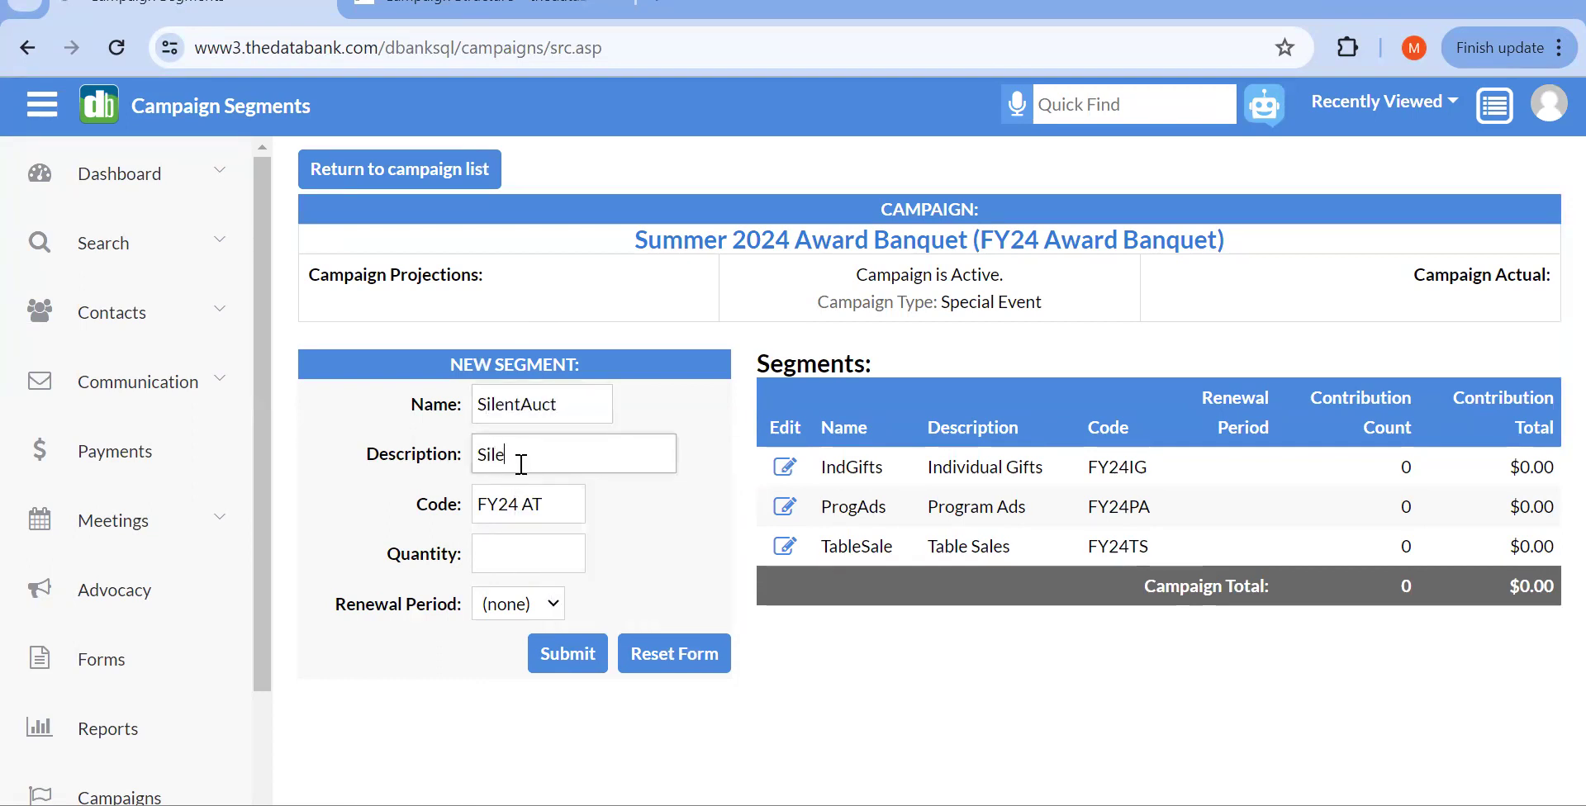
type("ction")
left_click(548, 499)
type("FY24 AT")
key("BackSpace")
key("BackSpace")
key("BackSpace")
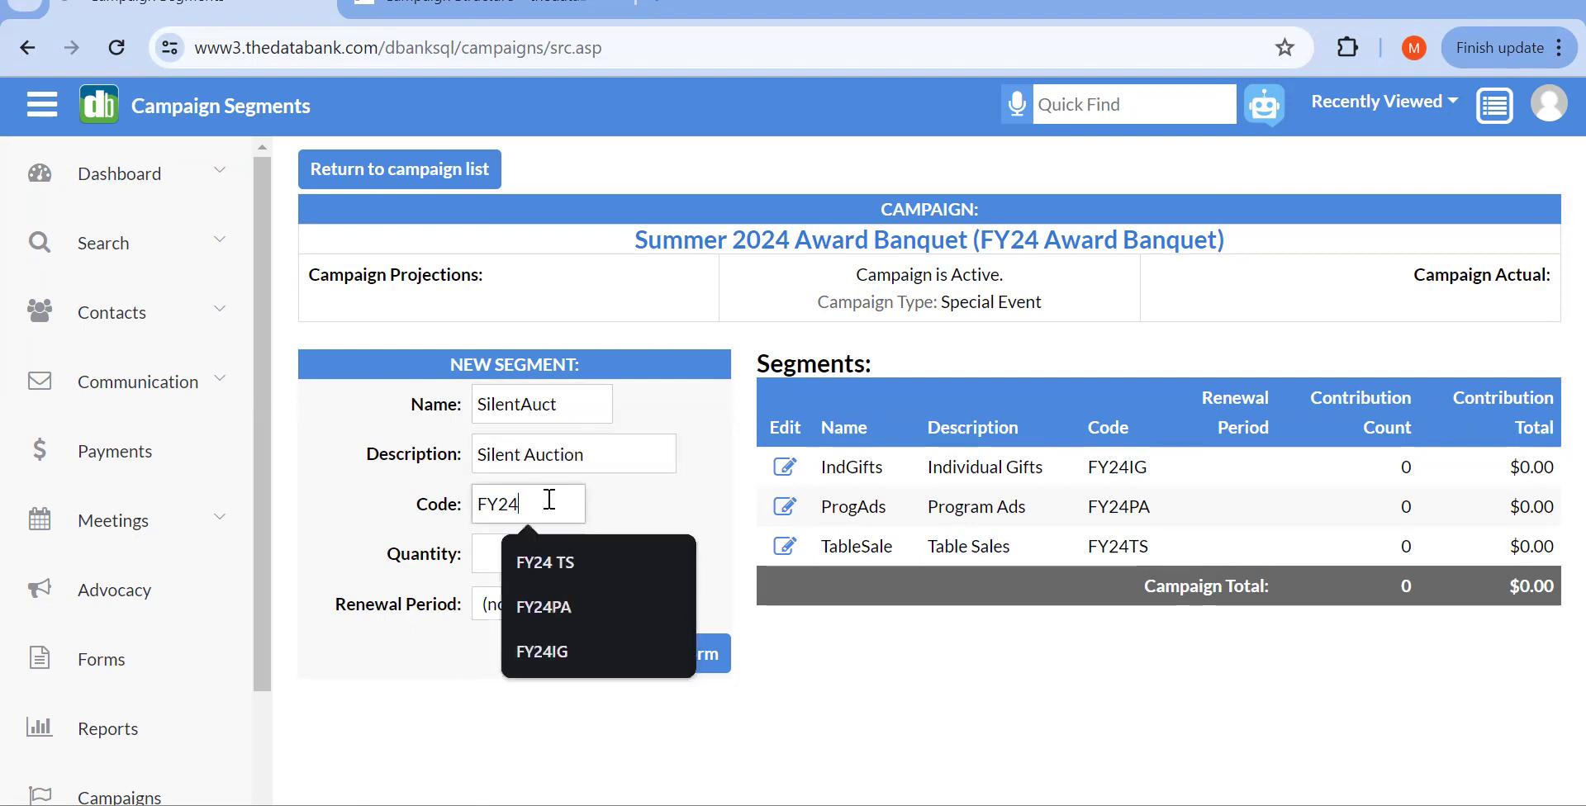
type("SA")
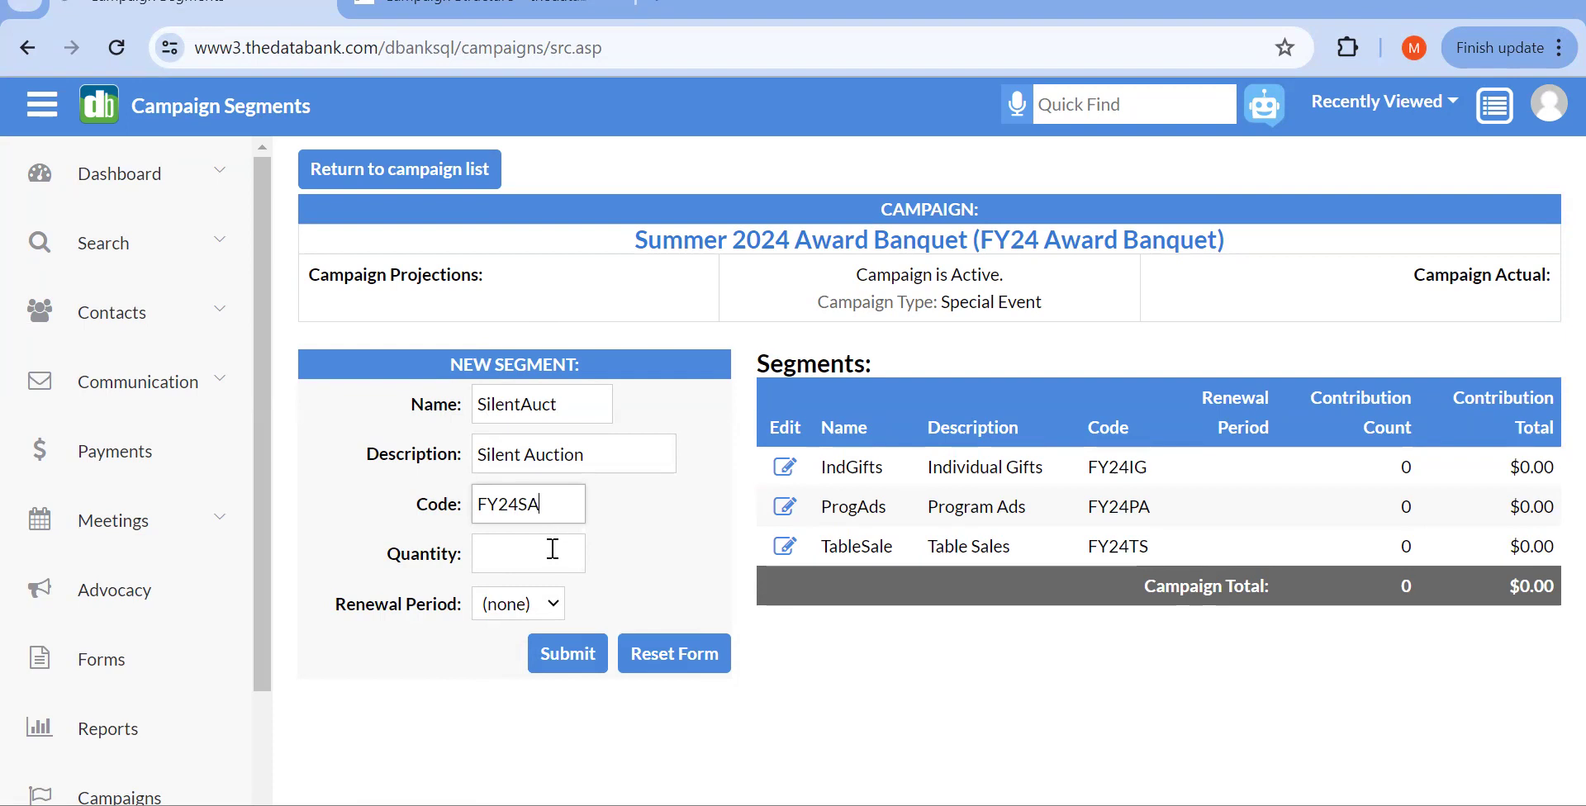
left_click(562, 657)
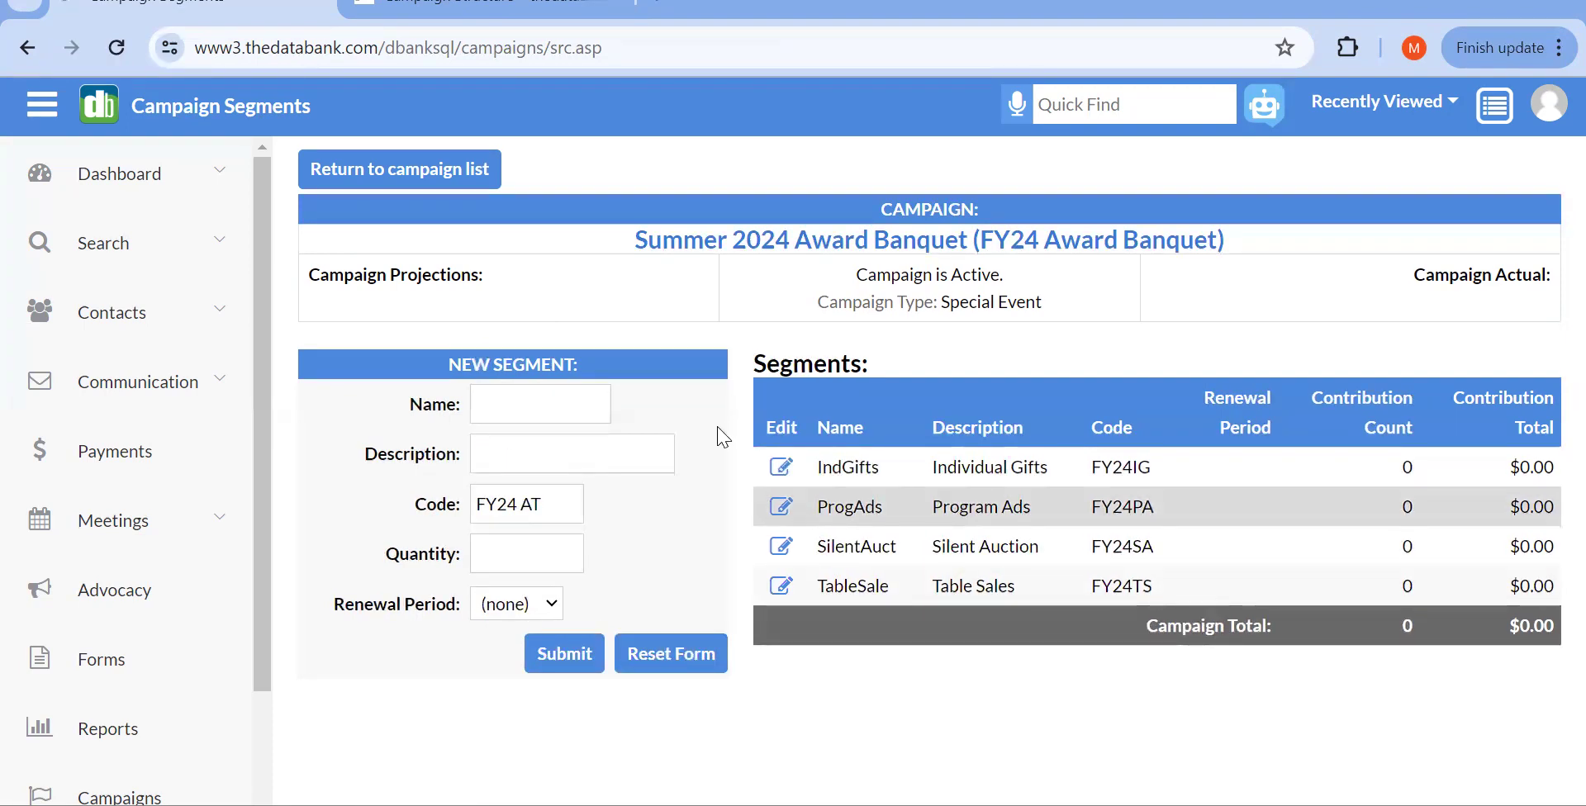
left_click(797, 241)
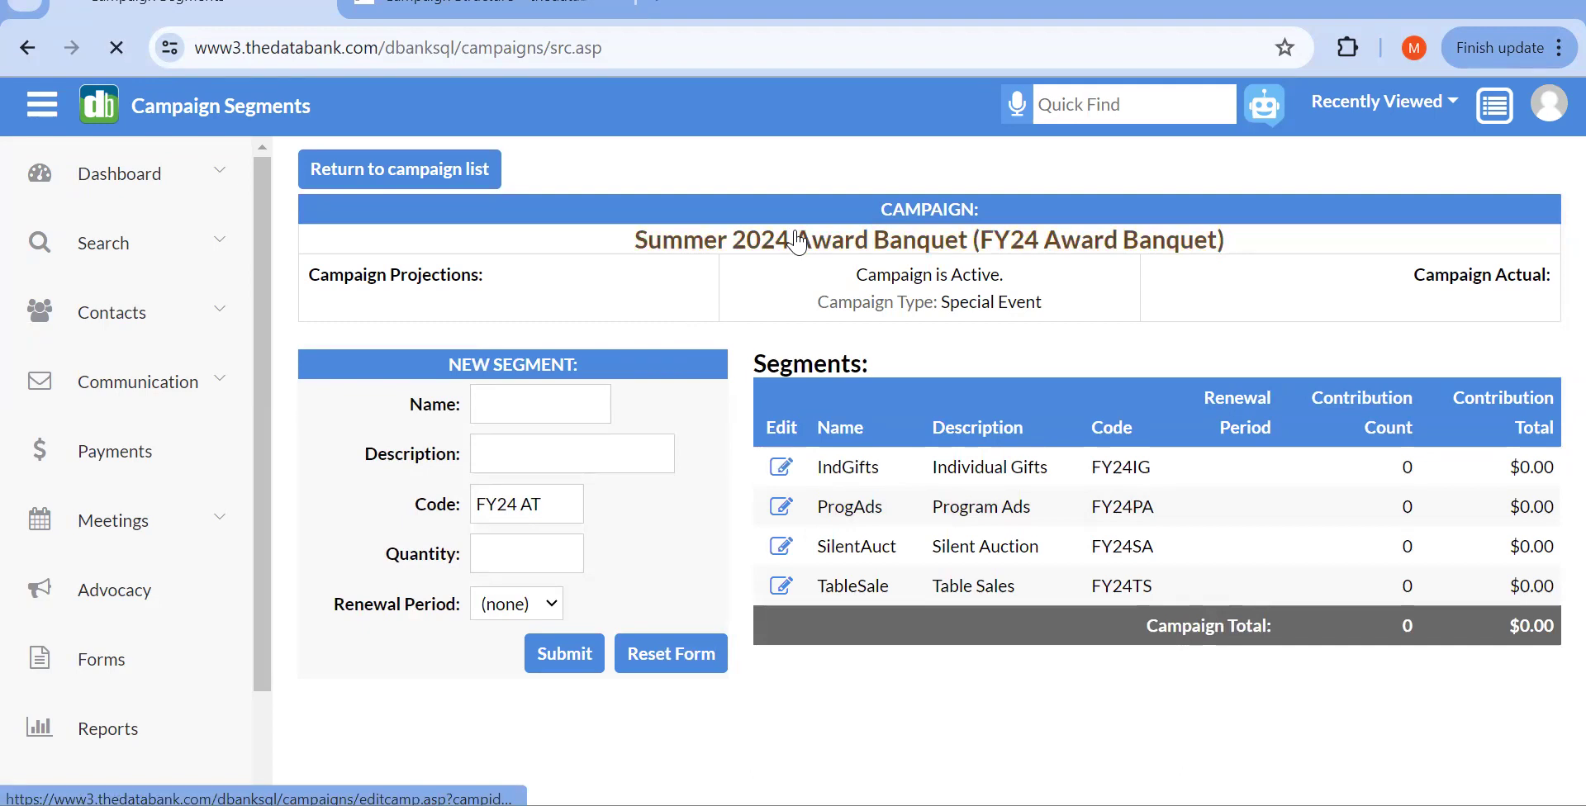
scroll(792, 396, "down", 3)
scroll(793, 393, "down", 3)
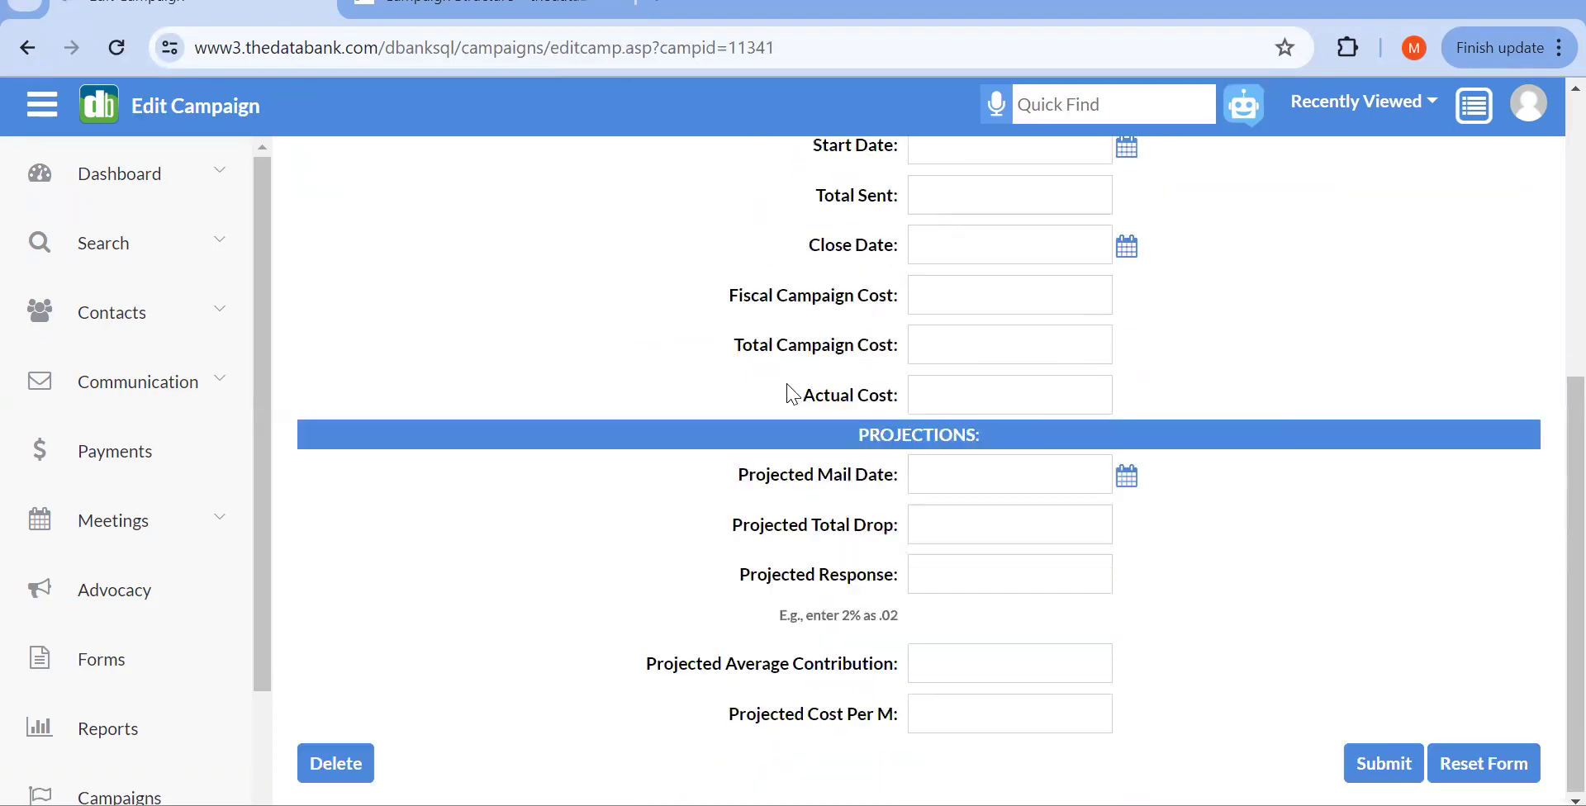
scroll(793, 393, "up", 6)
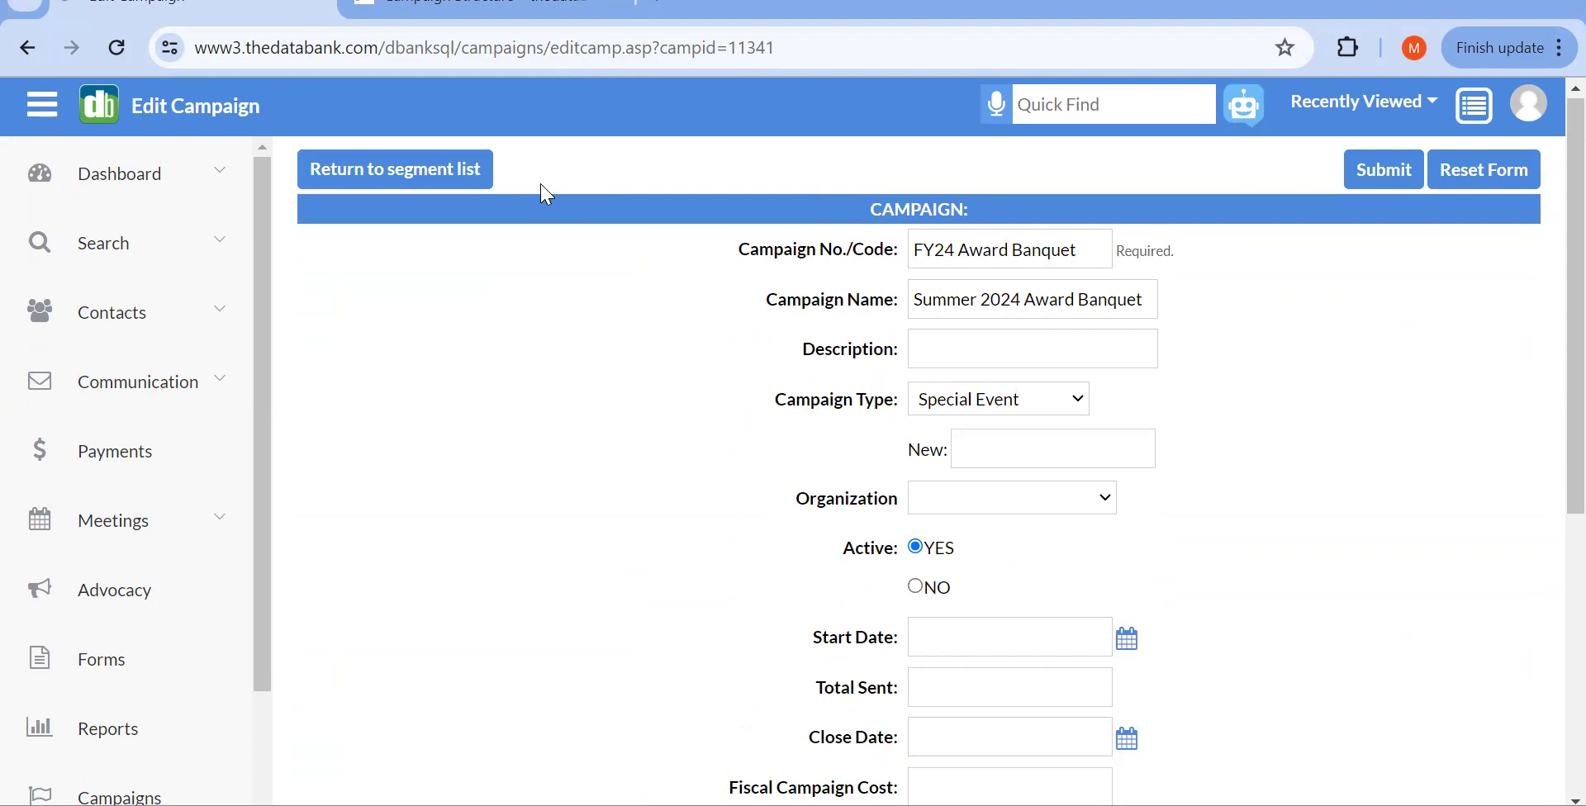
left_click(474, 185)
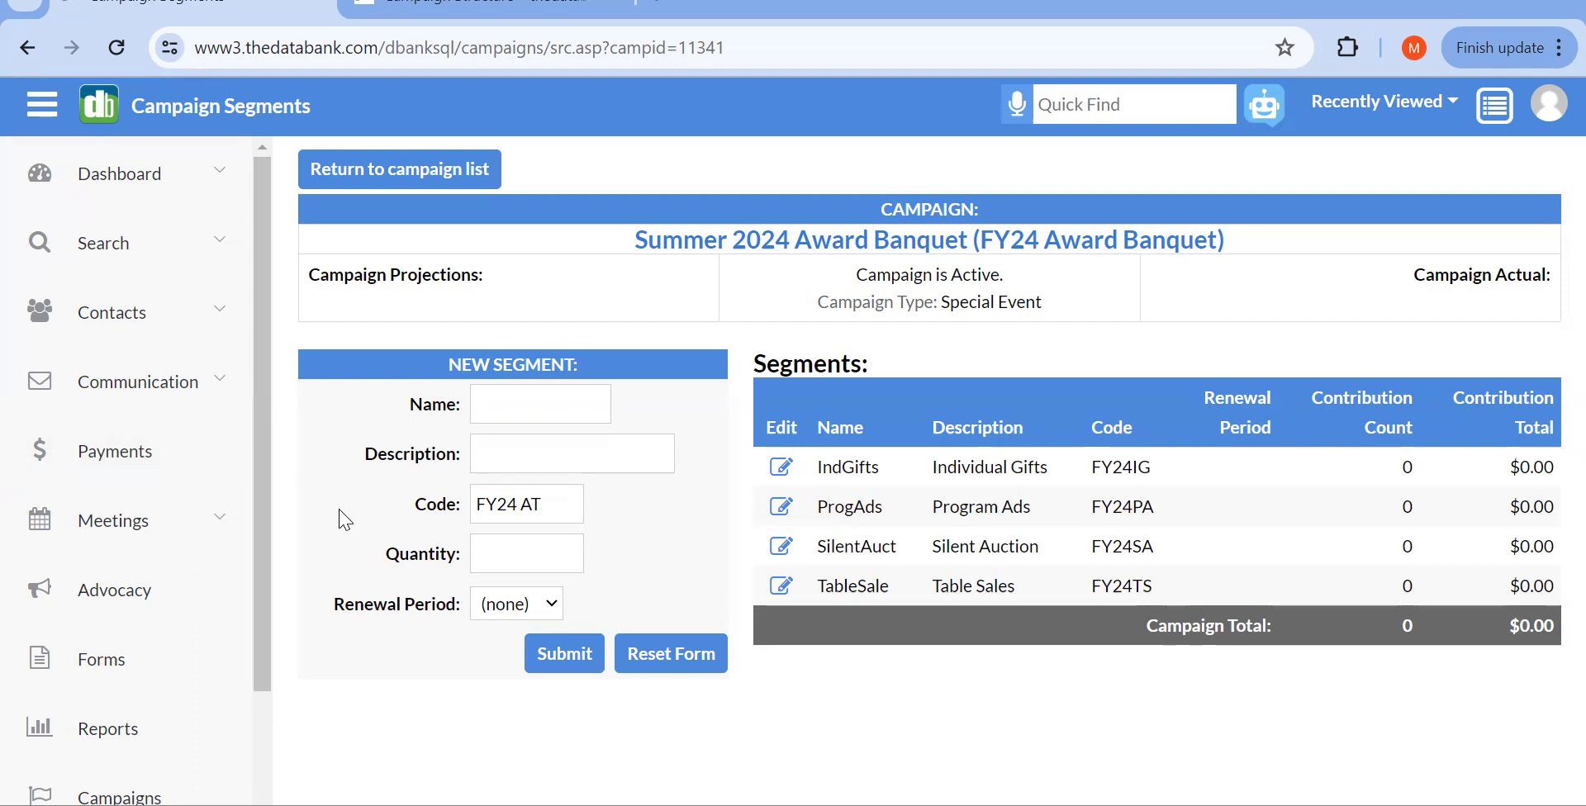
Step: Go to Forms > Payments and start a blank payment record from the 138-payment Web Payments list
left_click(123, 685)
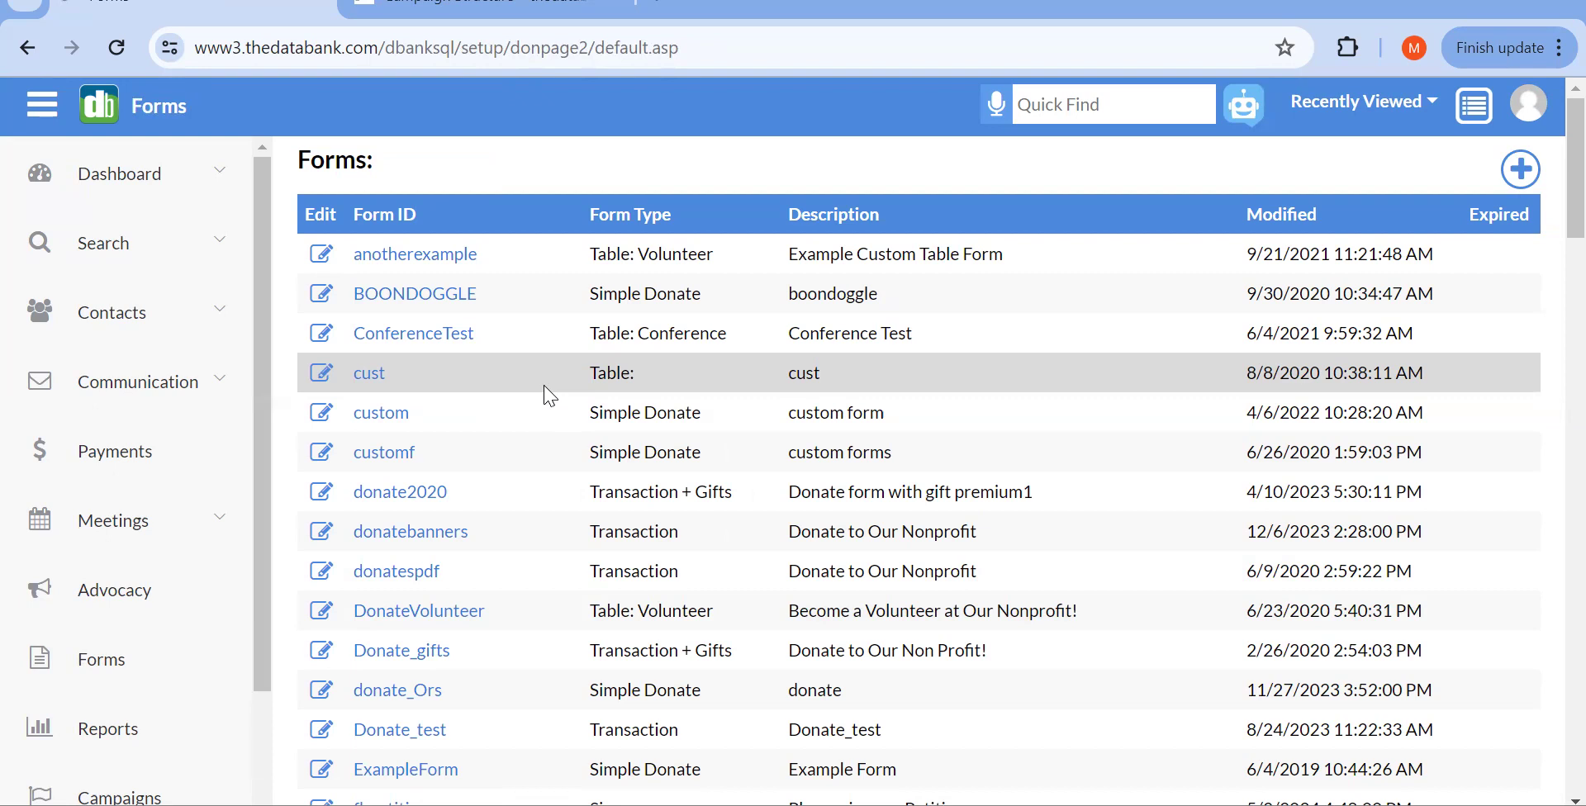
left_click(240, 442)
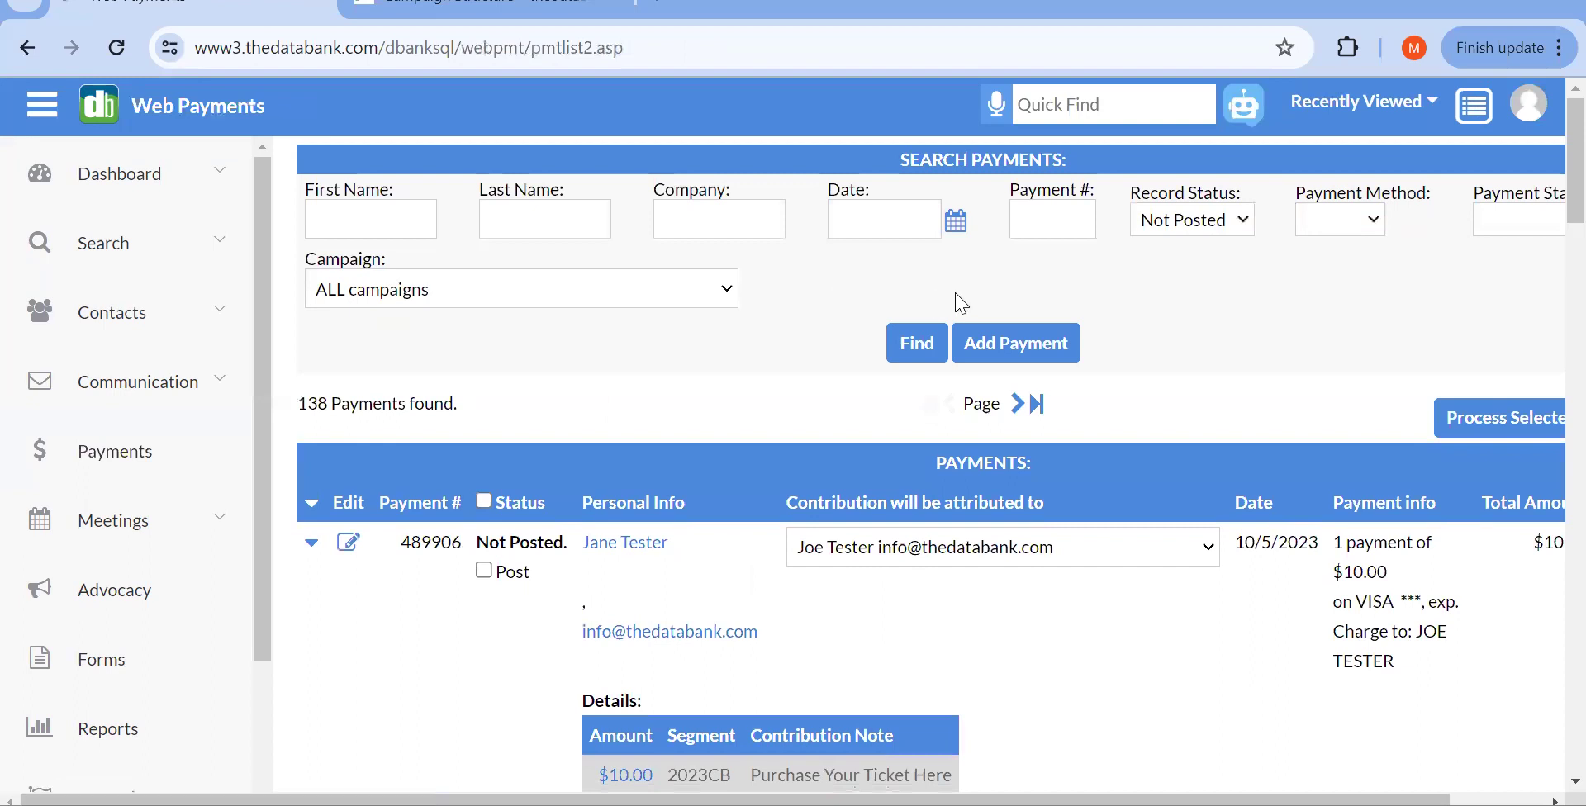
left_click(996, 353)
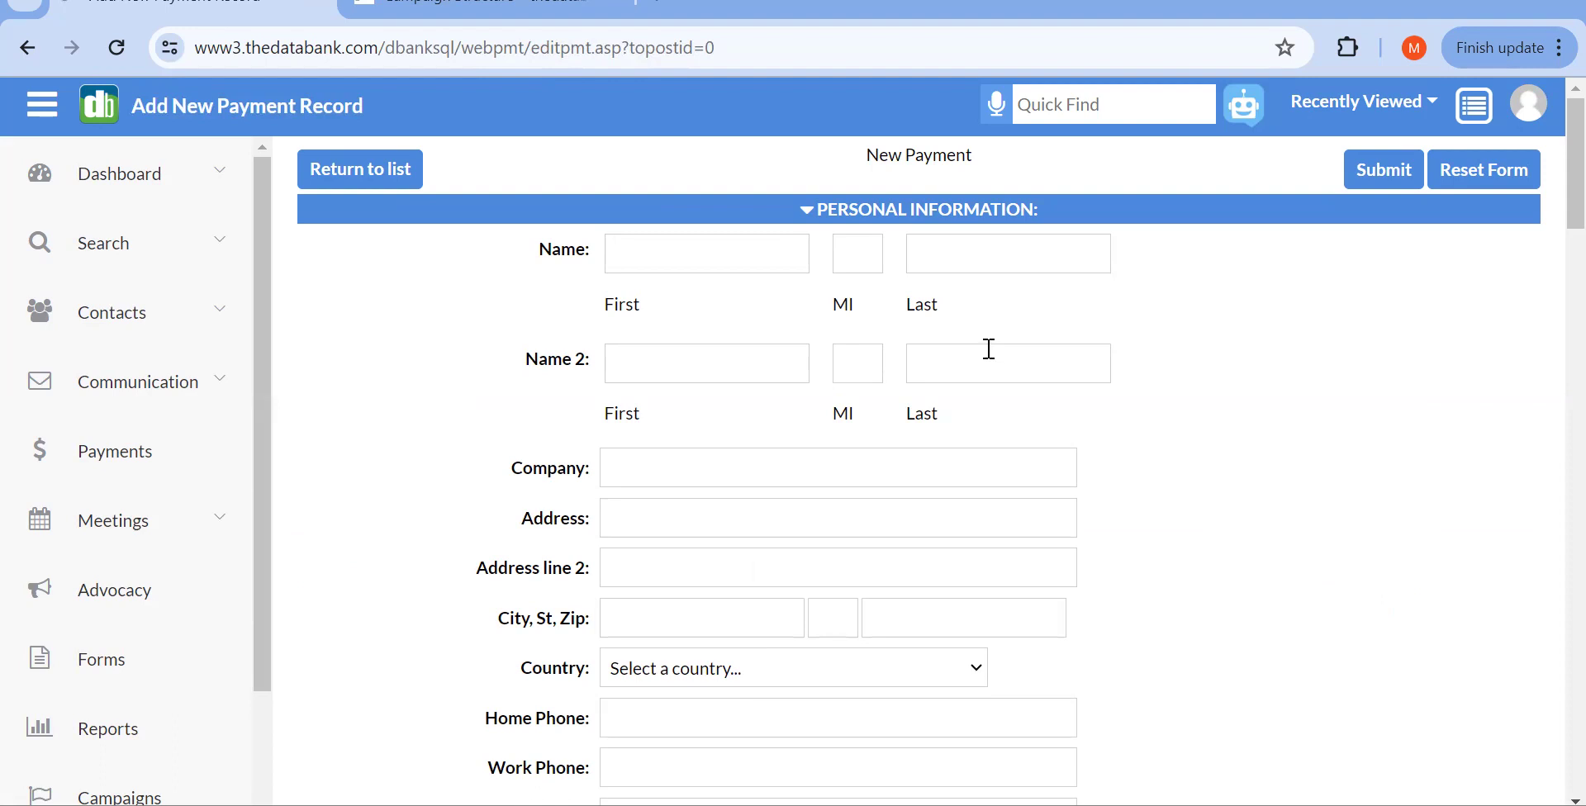
Step: Enter the payer's first and last name on the new payment form
scroll(992, 350, "down", 2)
scroll(991, 351, "up", 2)
left_click(656, 247)
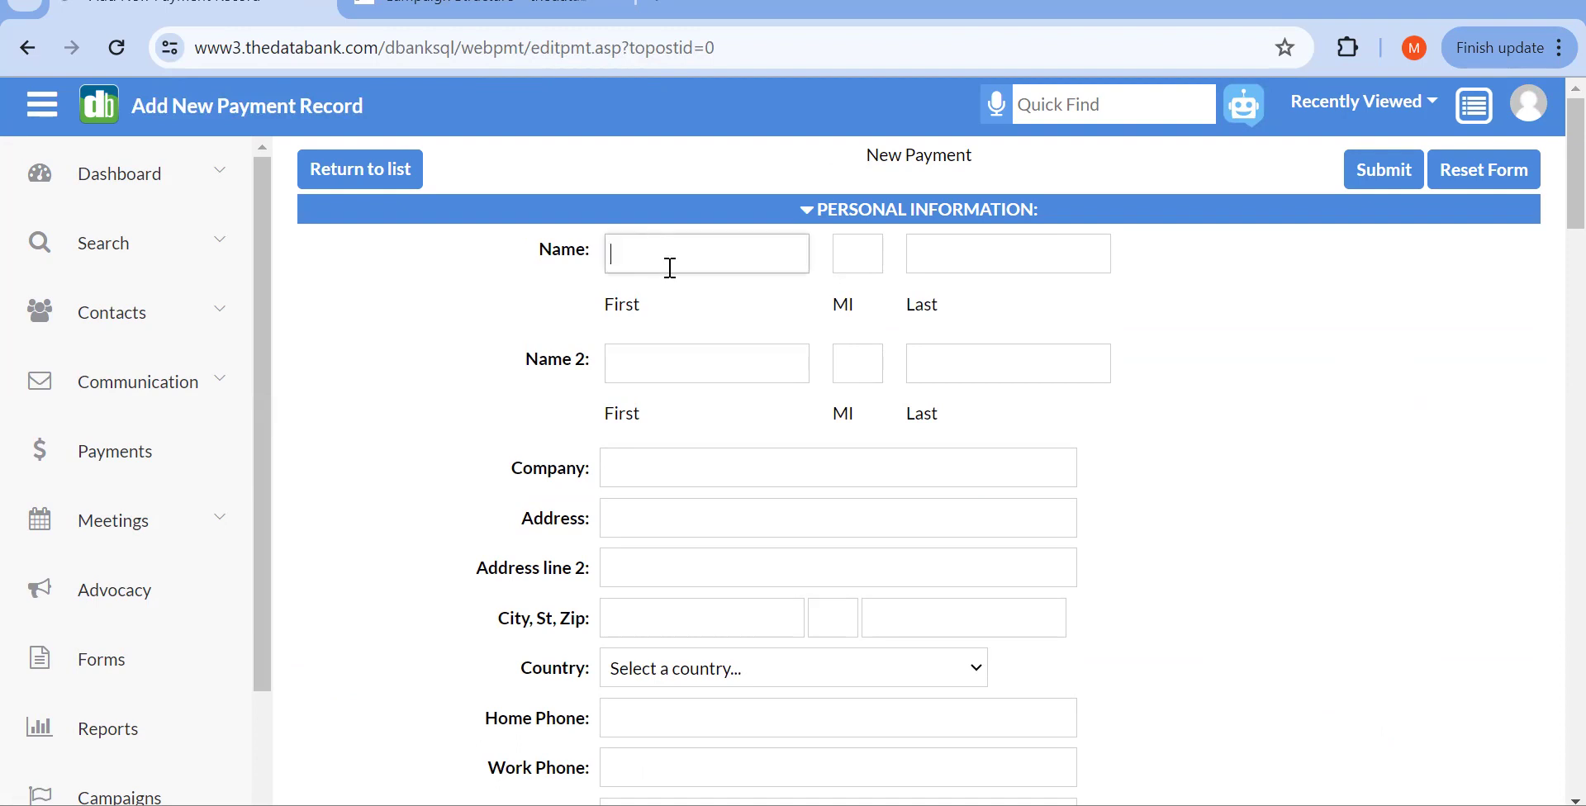
key("Tab")
key("Tab")
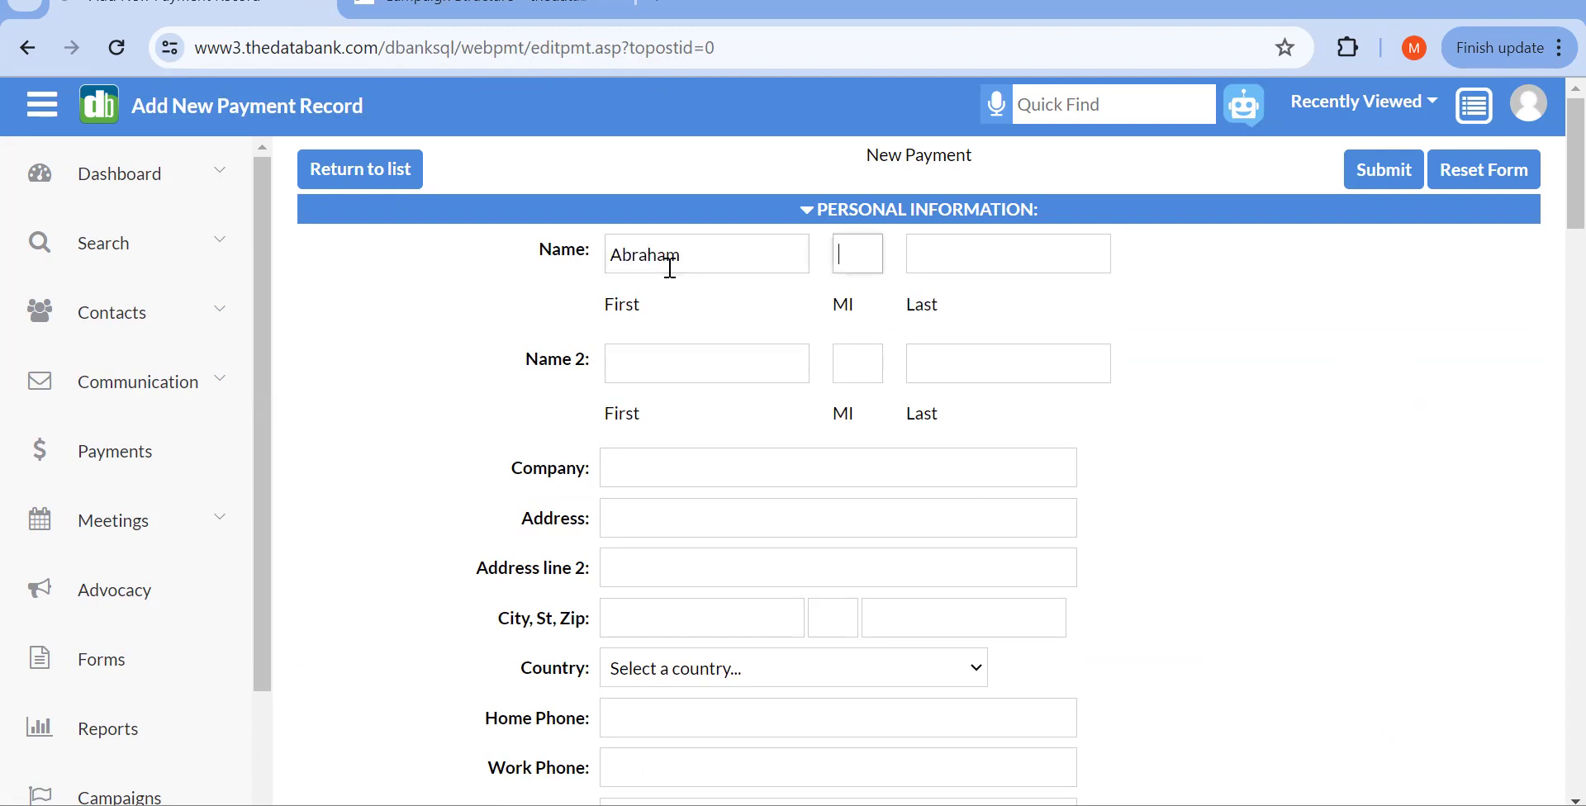
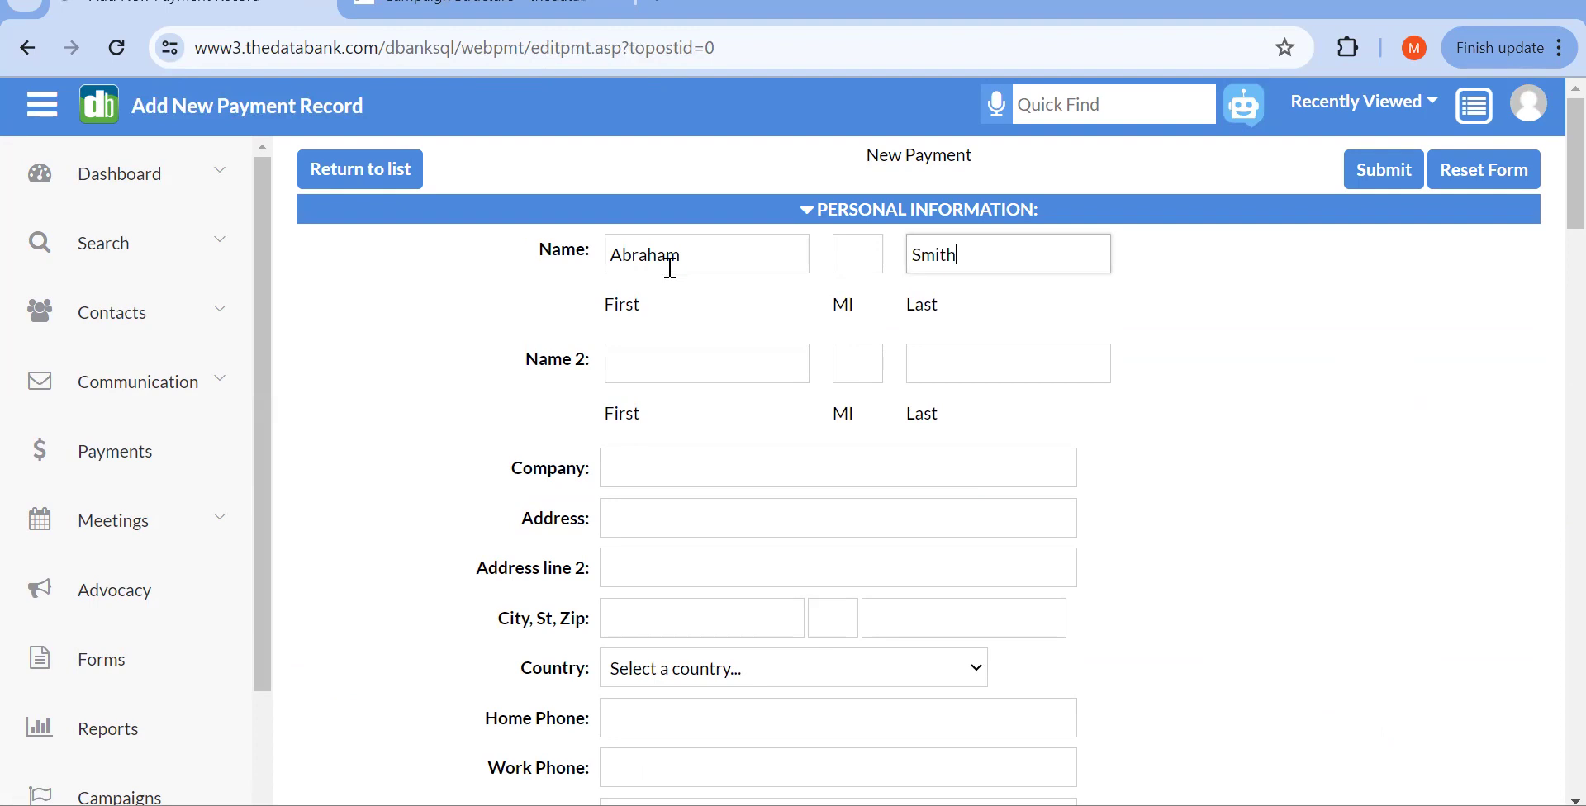
Step: Fill the street address from the saved suggestion, then enter the payer's city, state and ZIP
scroll(671, 268, "down", 2)
scroll(670, 271, "down", 1)
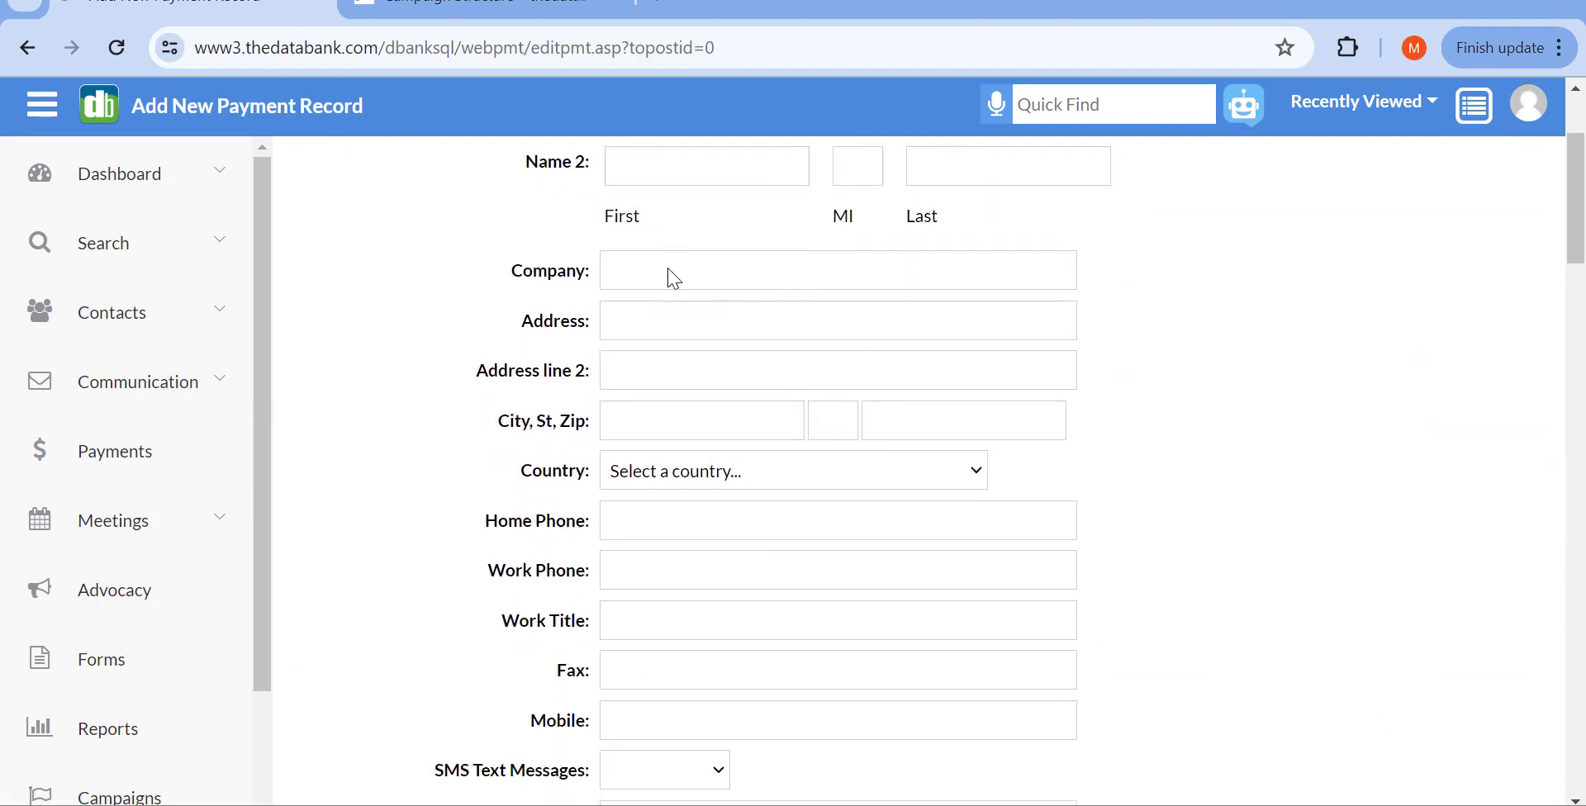
right_click(671, 276)
left_click(657, 285)
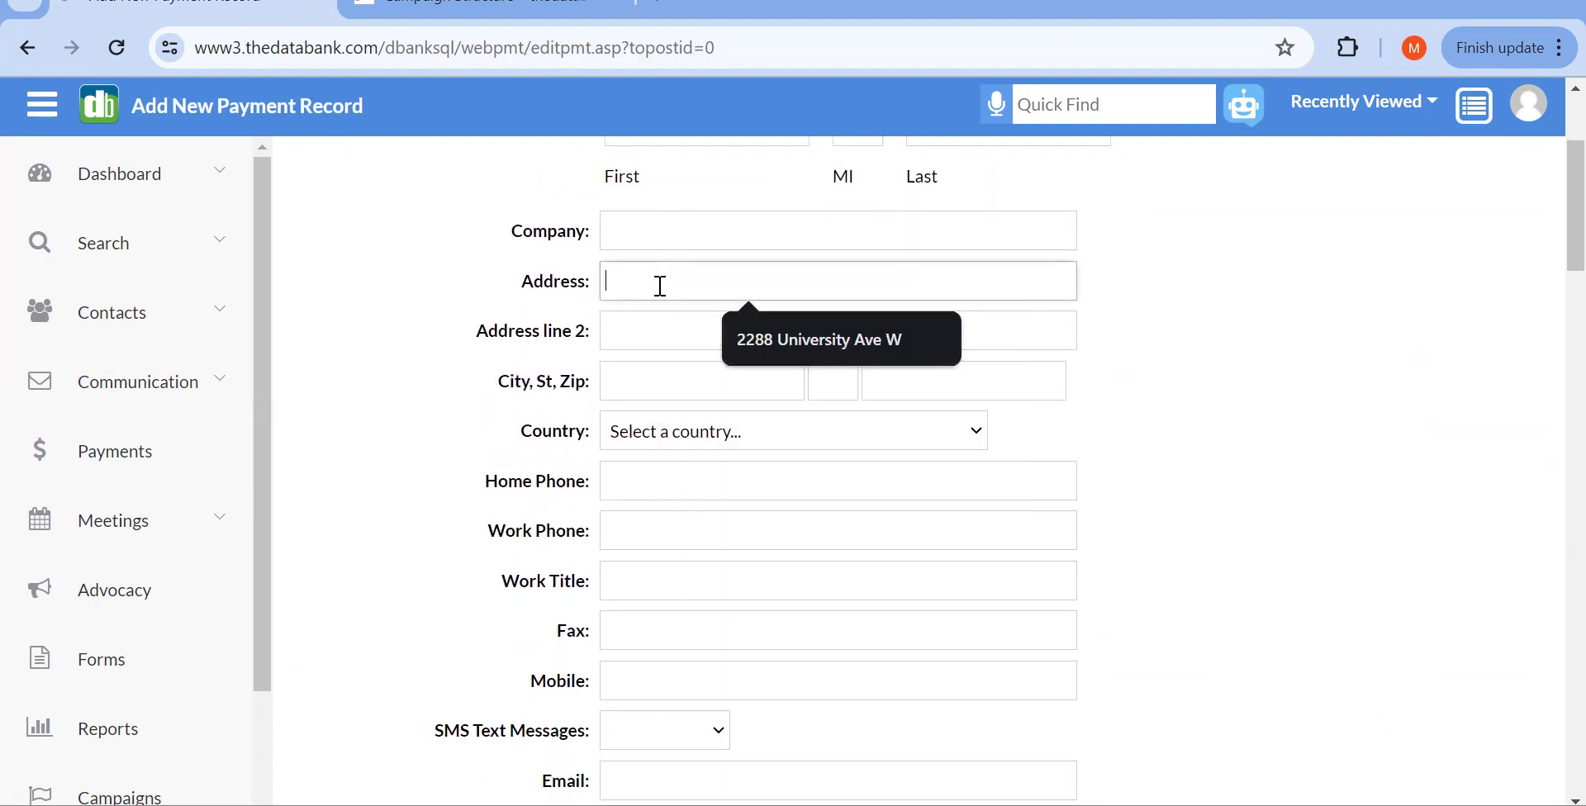
left_click(754, 339)
left_click(733, 381)
type("St. Paul")
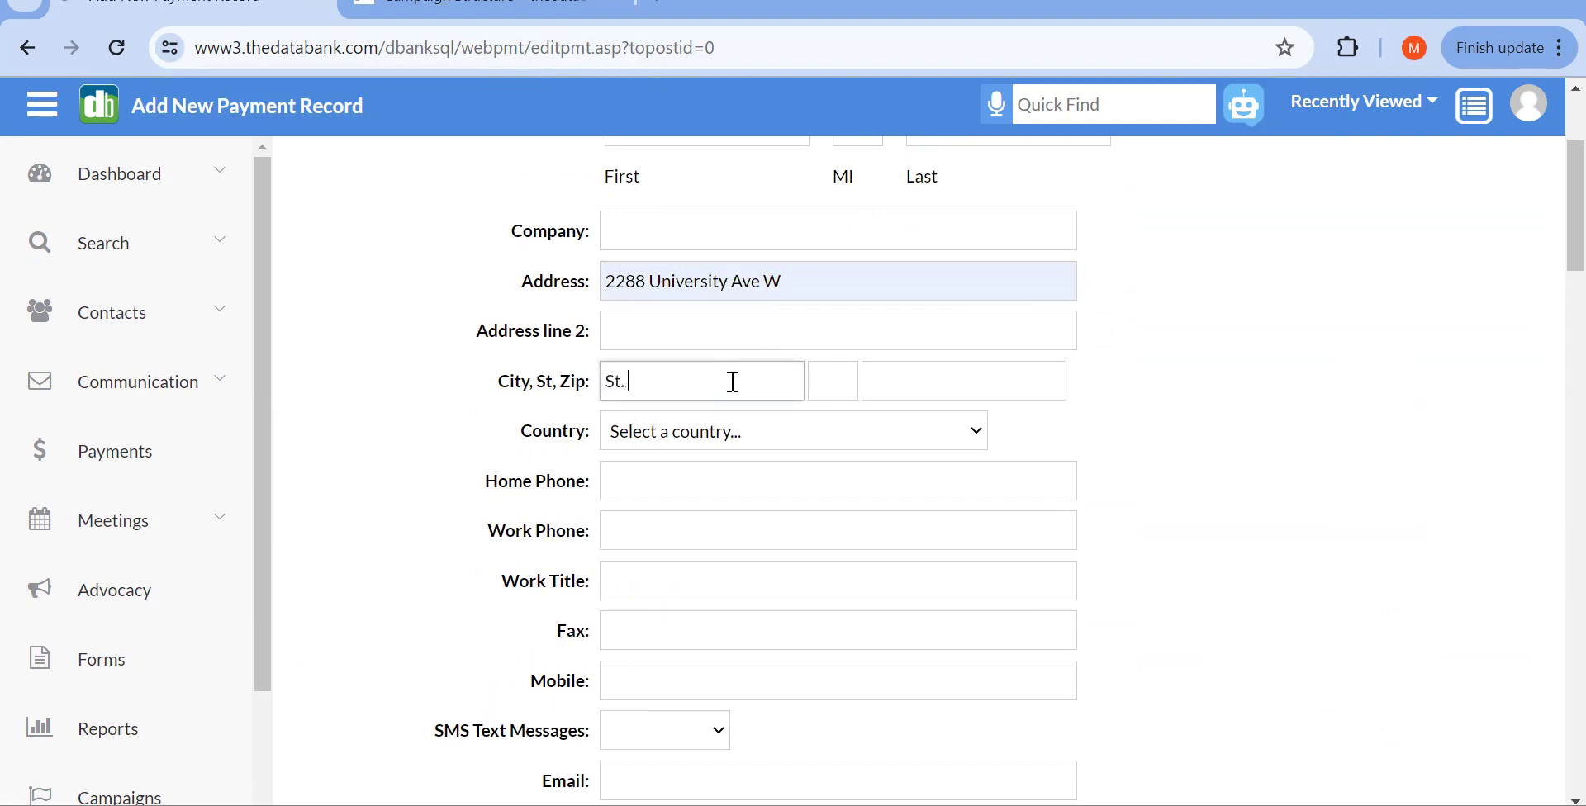
key("Tab")
type("MN")
key("Tab")
type("55422")
key("BackSpace")
key("BackSpace")
type("114")
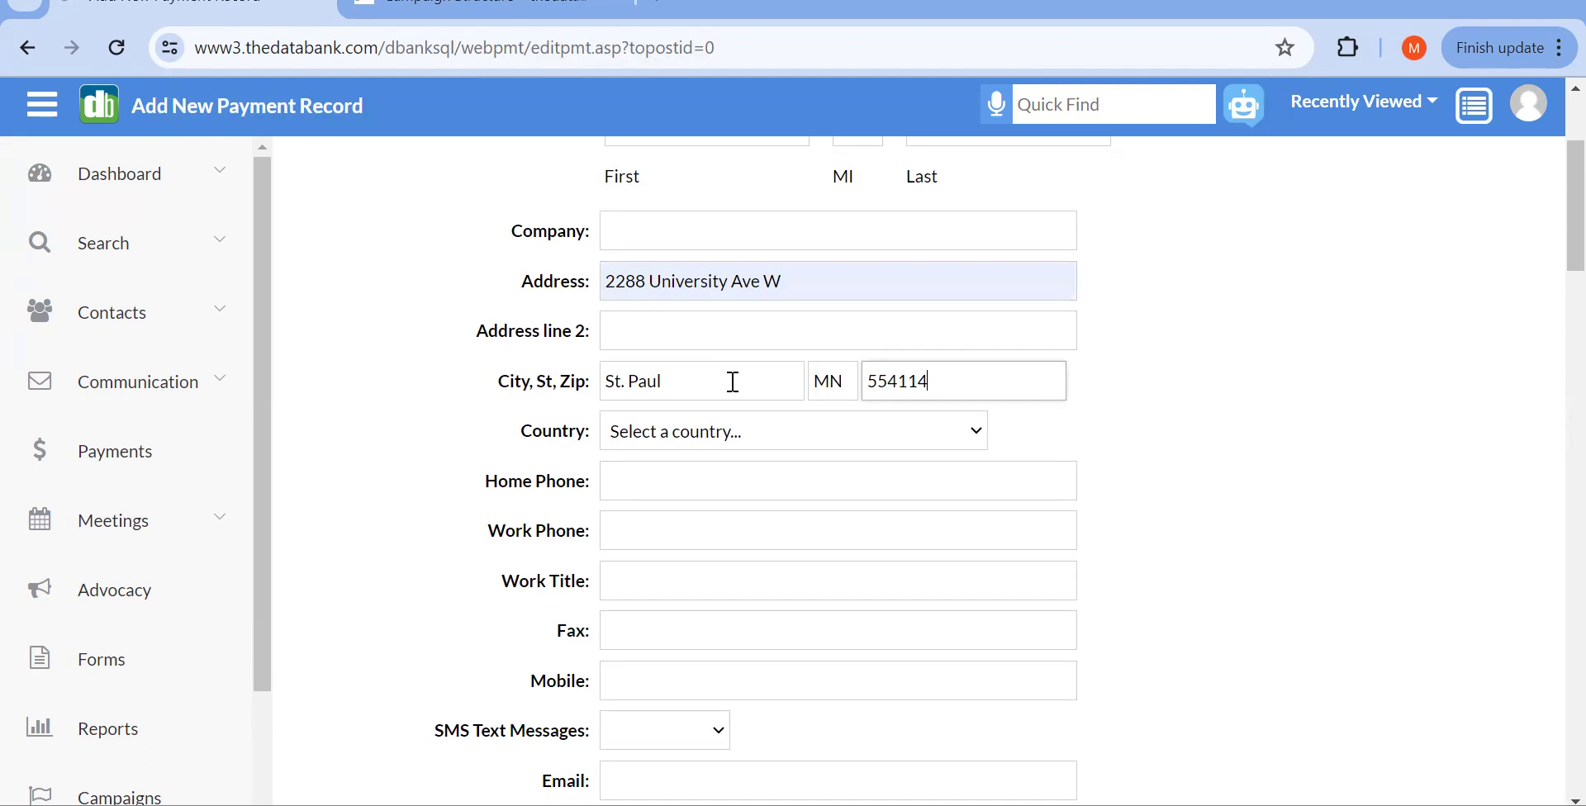
Step: Correct the mistyped ZIP code and submit, which raises a campaign-required warning
right_click(793, 432)
left_click(748, 393)
left_click(956, 390)
left_click(916, 381)
key("Delete")
key("BackSpace")
key("BackSpace")
type("114")
key("Return")
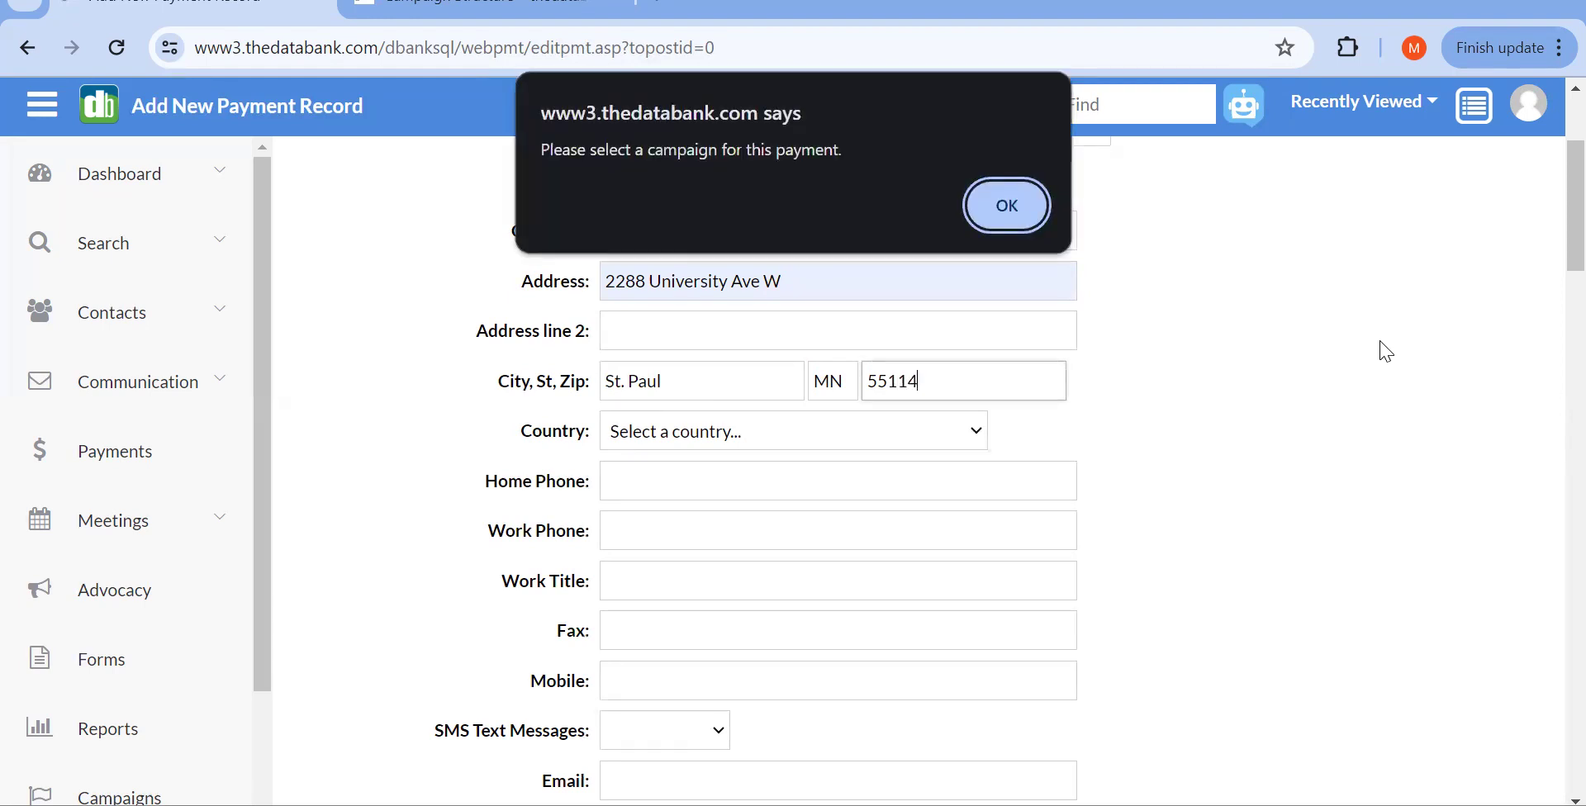
left_click(999, 204)
scroll(981, 375, "up", 15)
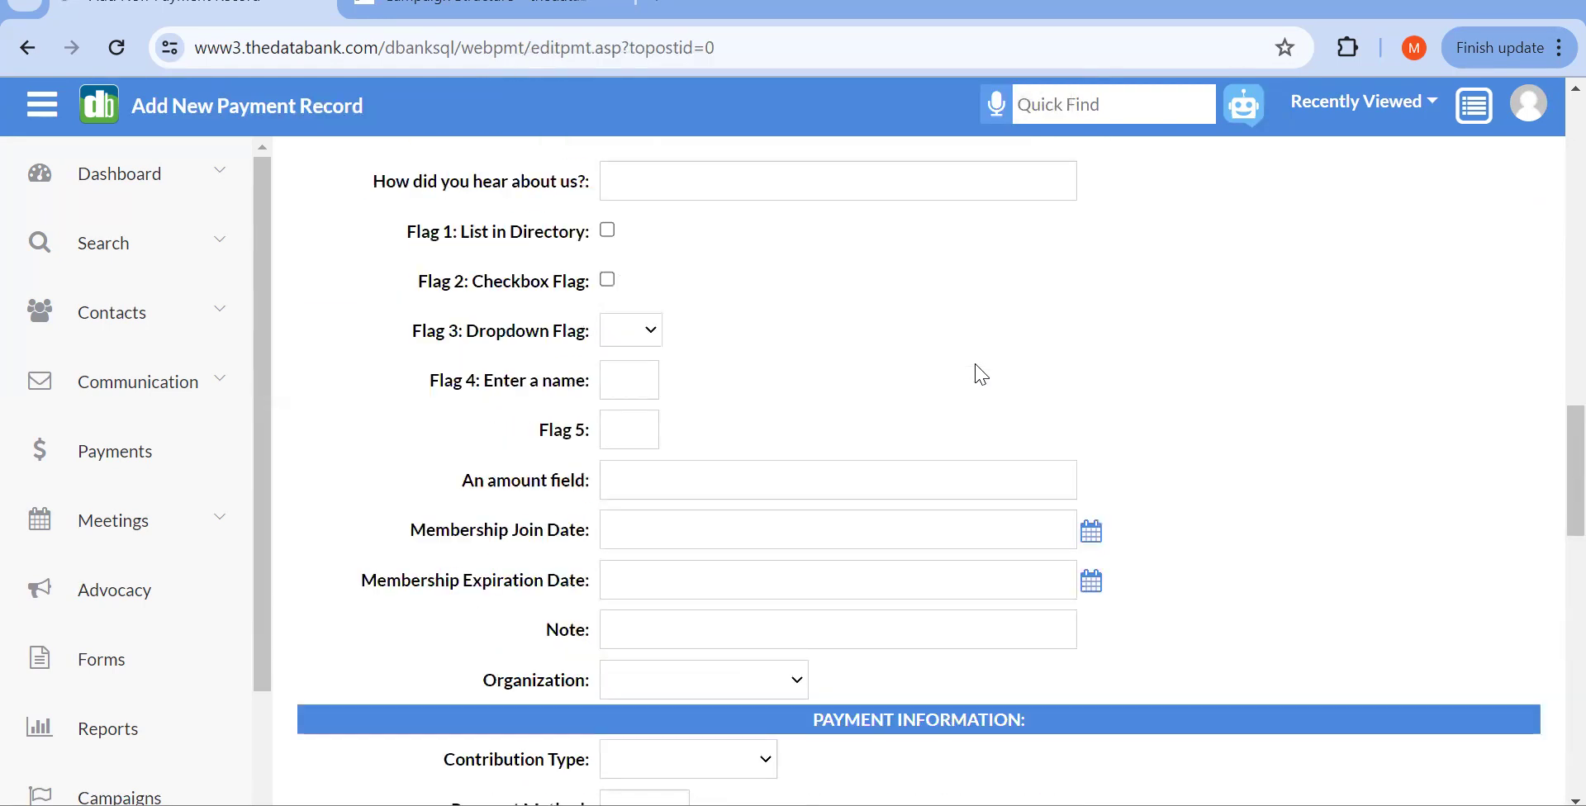
left_click(851, 533)
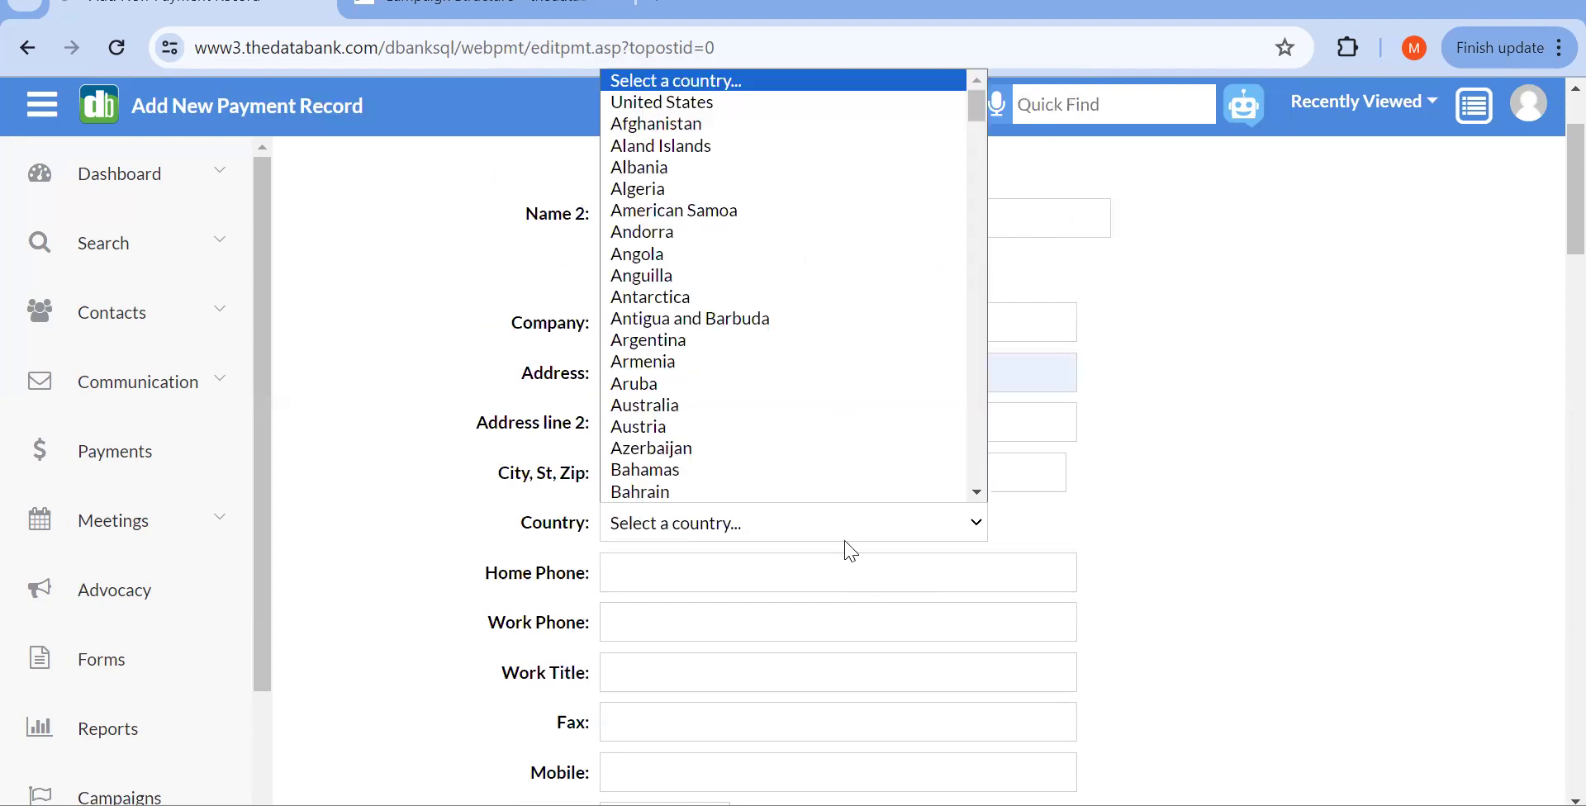
left_click(850, 552)
scroll(848, 566, "down", 1)
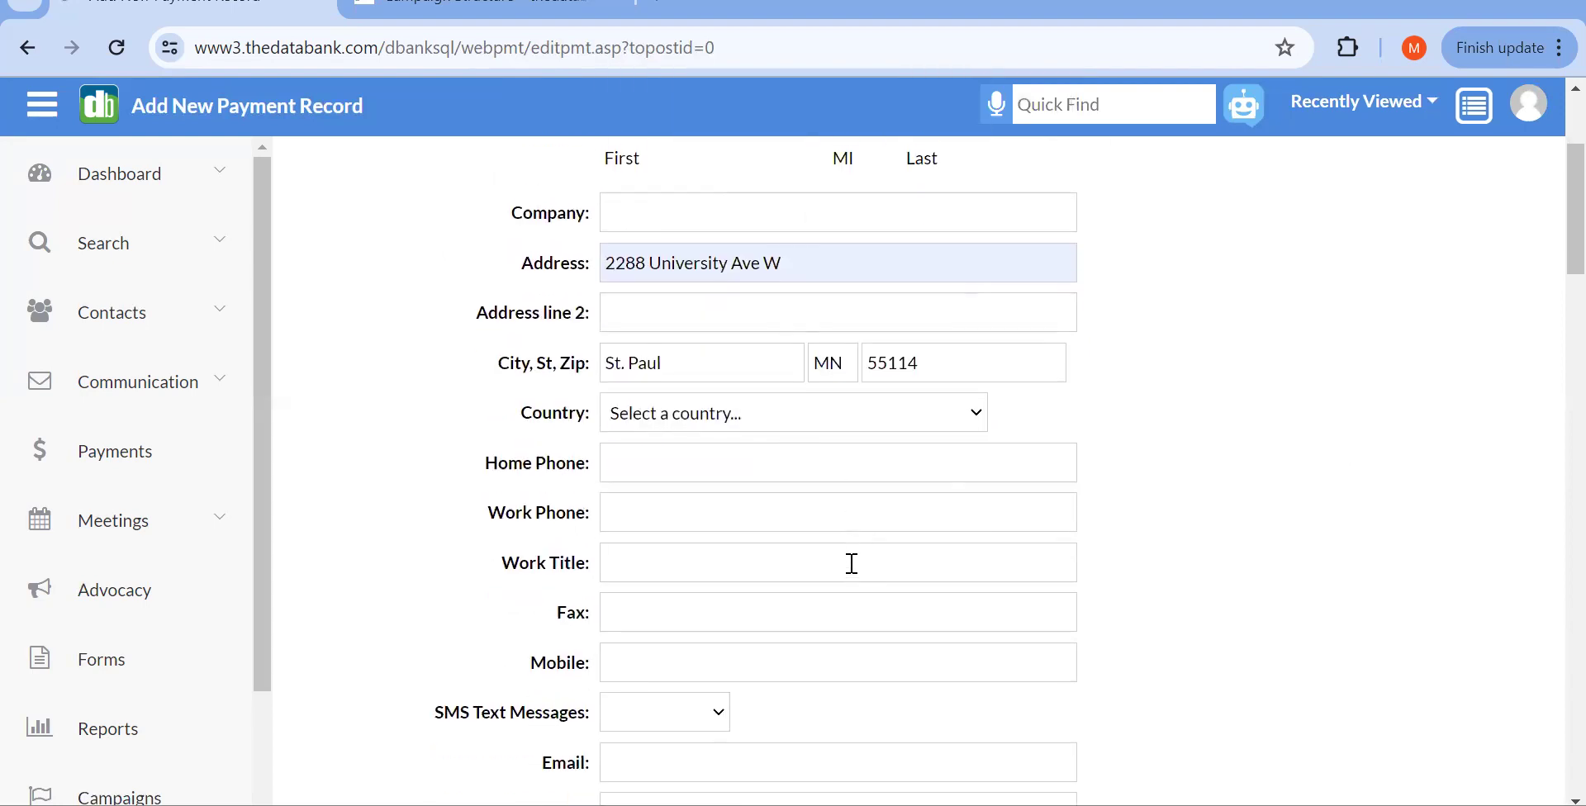
scroll(857, 353, "down", 3)
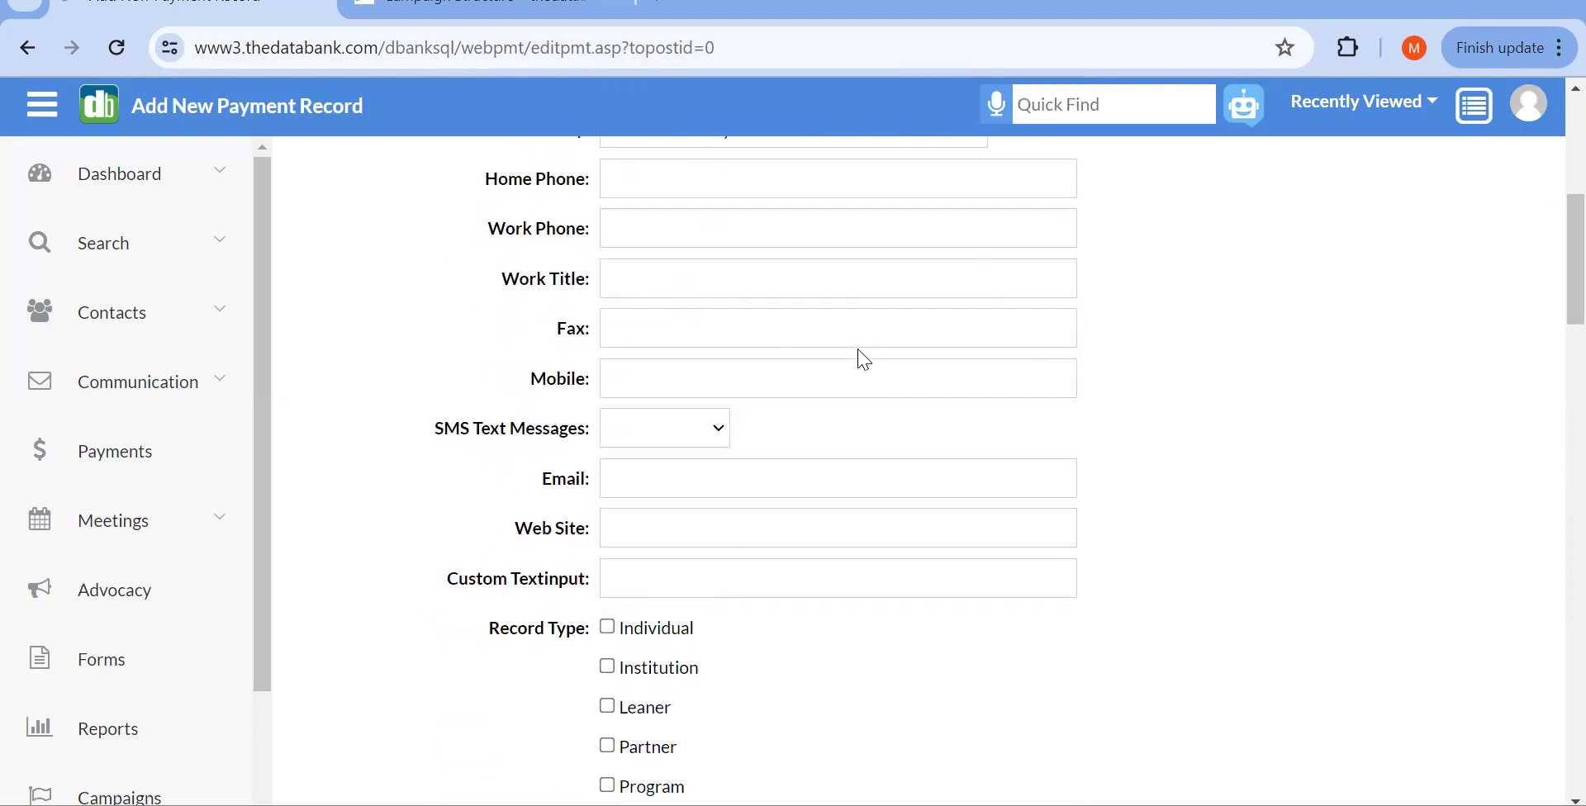
scroll(864, 359, "up", 4)
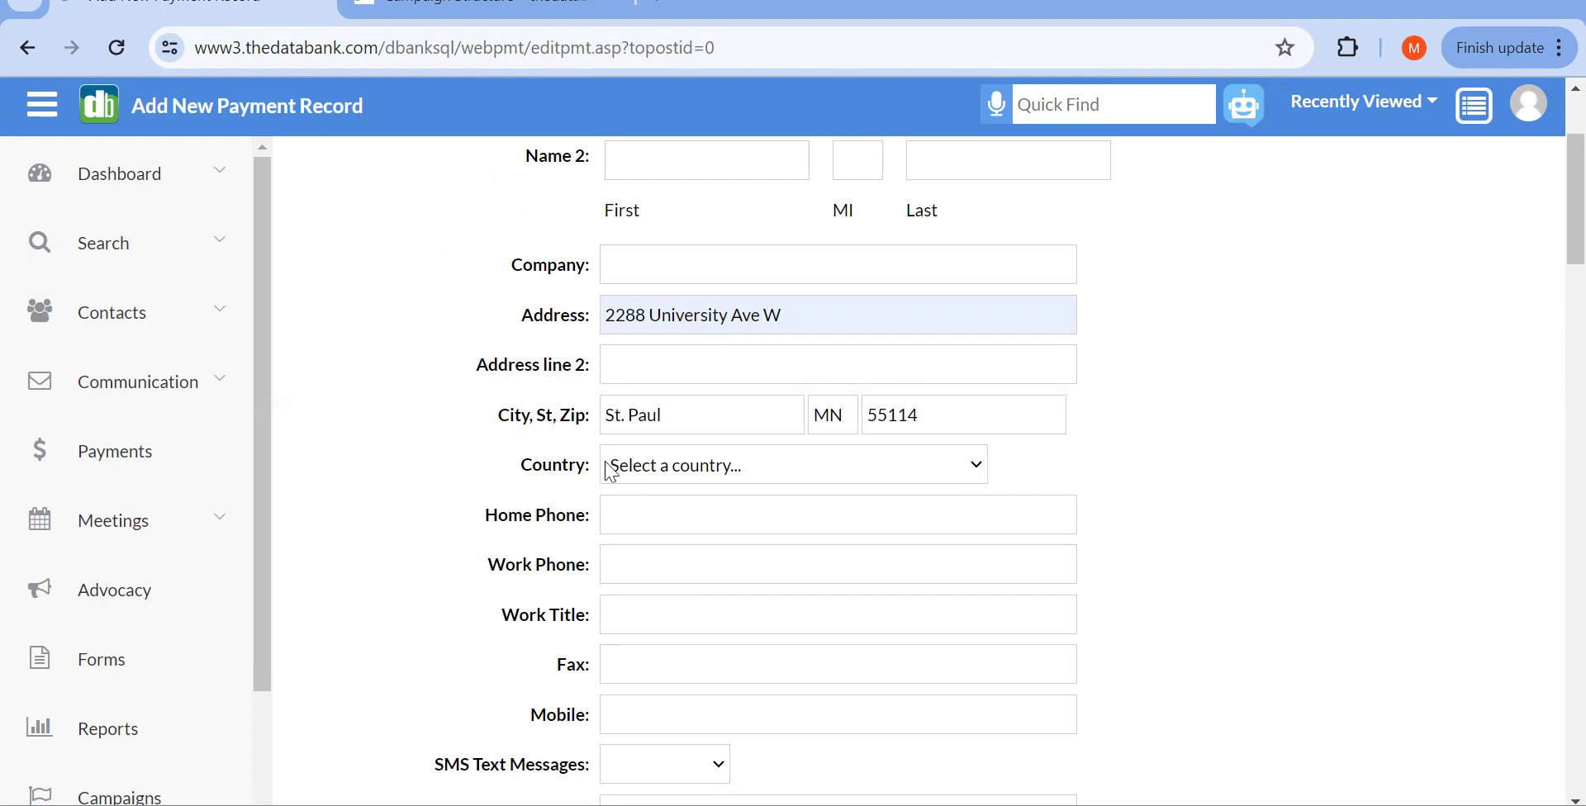
scroll(608, 505, "down", 1)
scroll(608, 506, "down", 4)
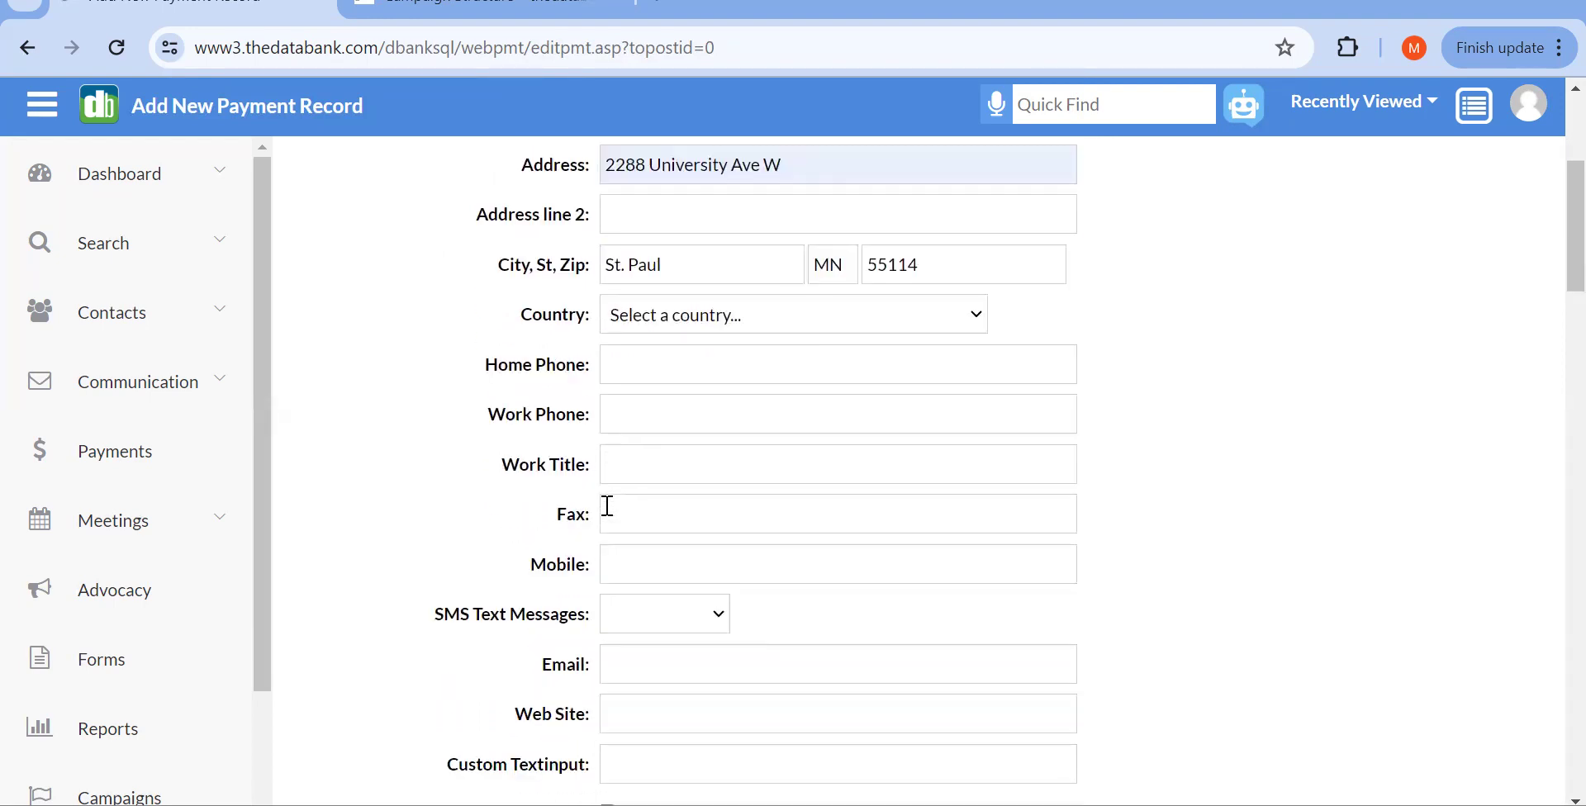
scroll(611, 515, "down", 5)
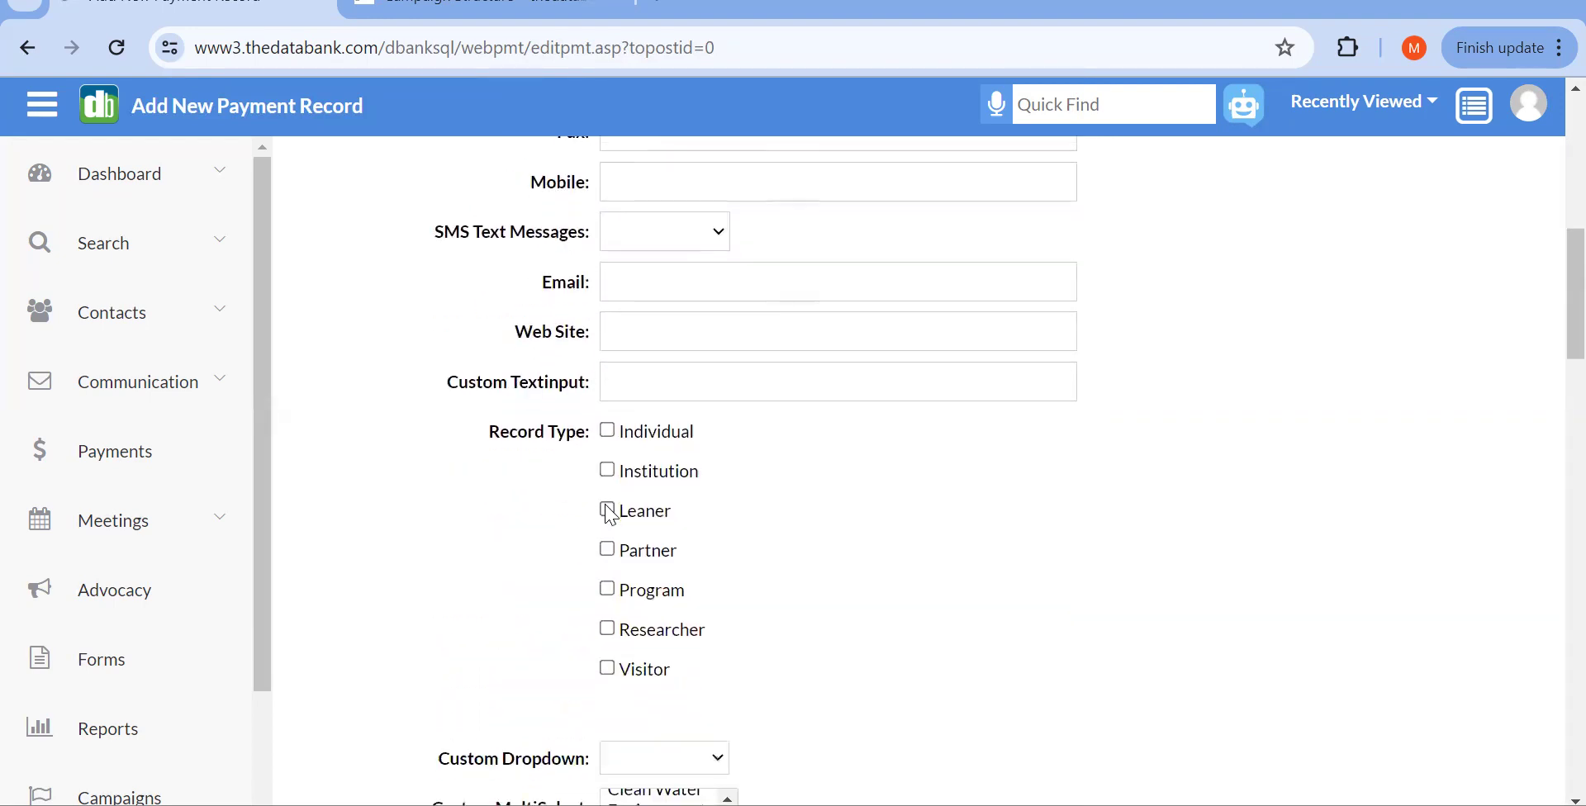
scroll(612, 516, "down", 2)
scroll(611, 516, "down", 7)
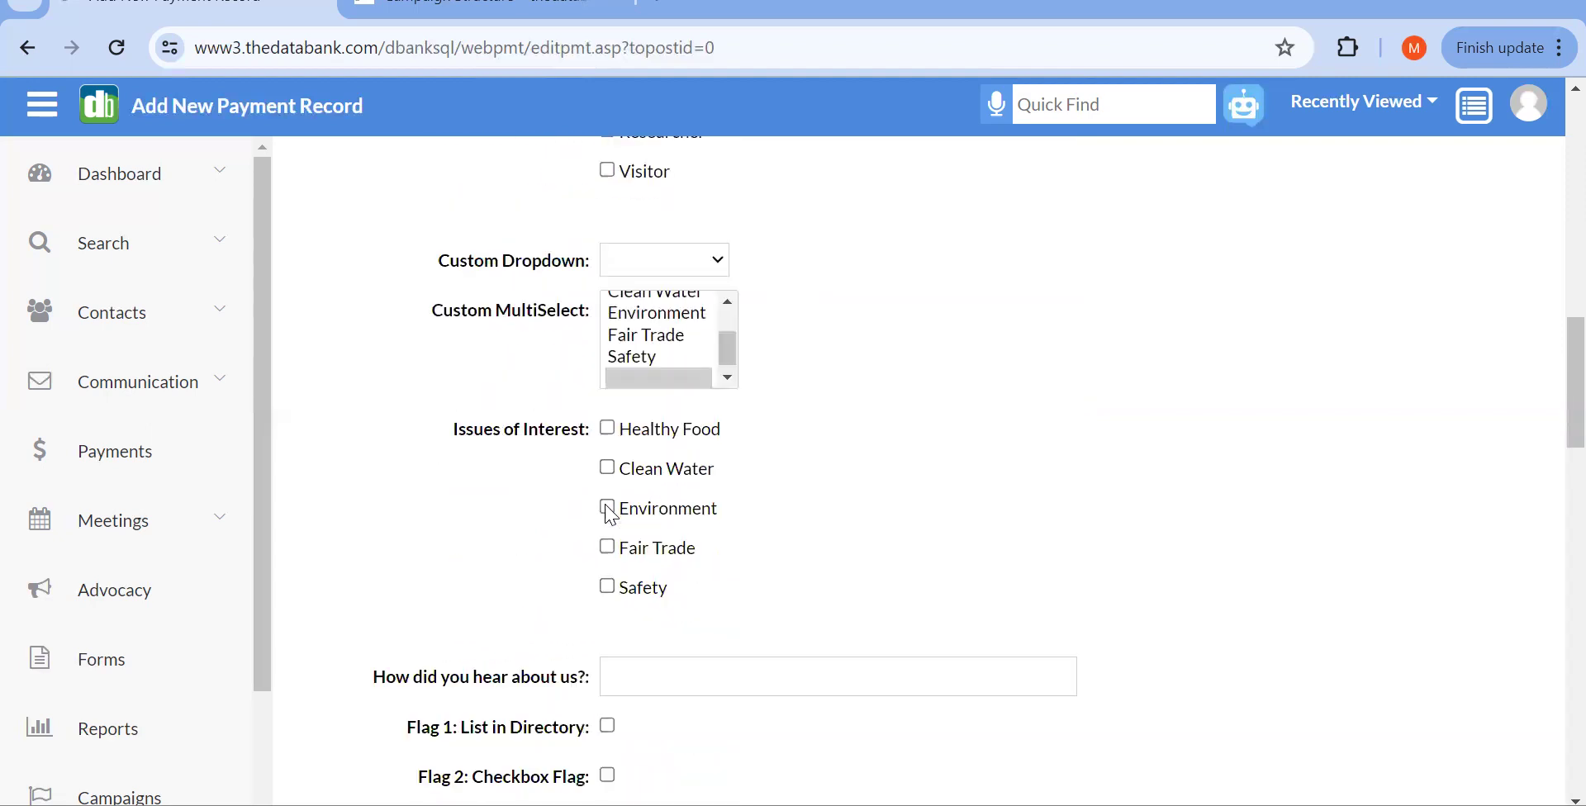
scroll(531, 372, "down", 8)
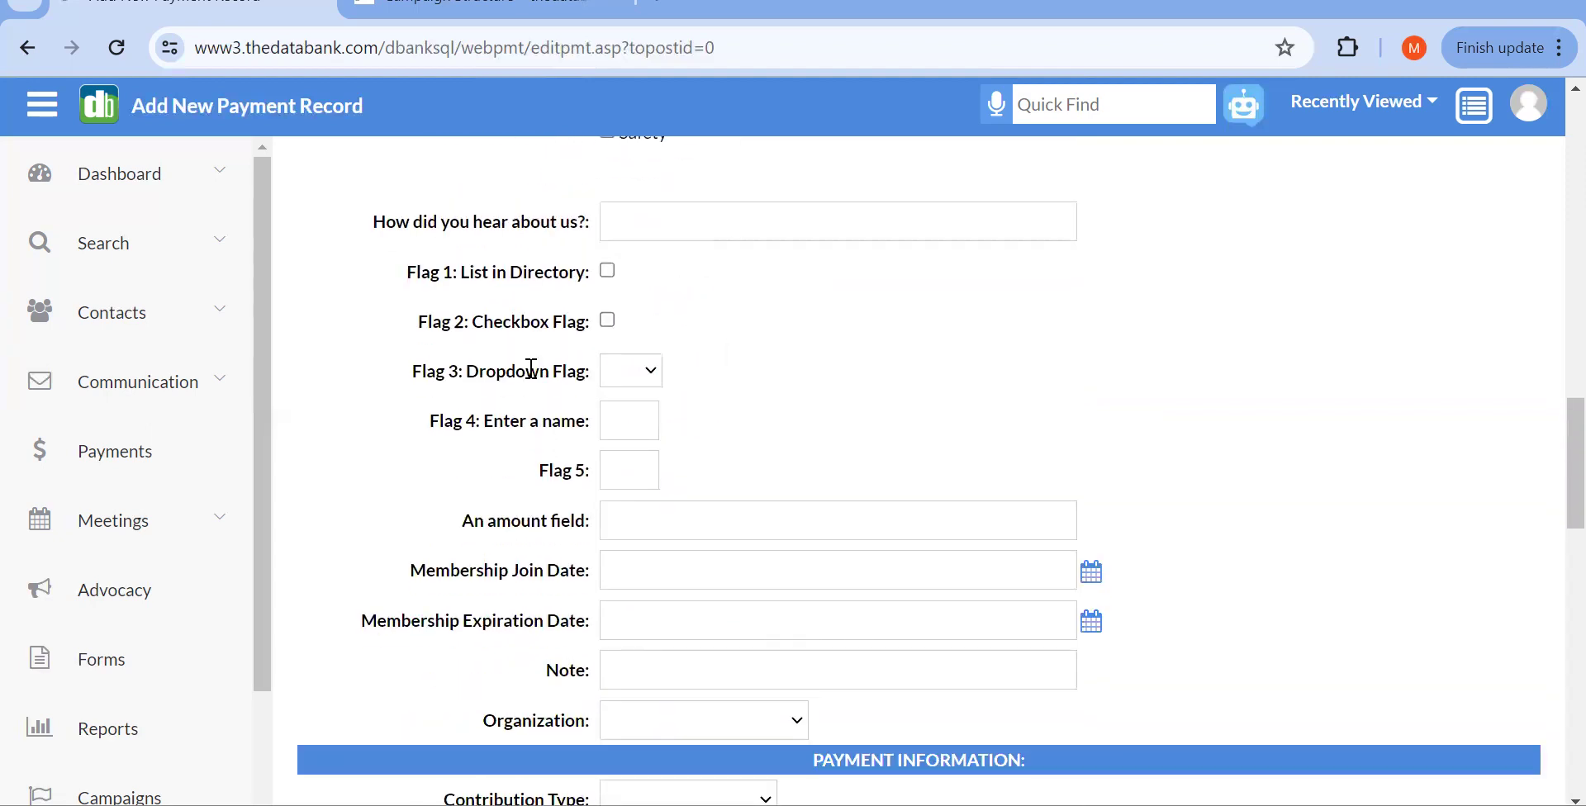
scroll(531, 369, "down", 1)
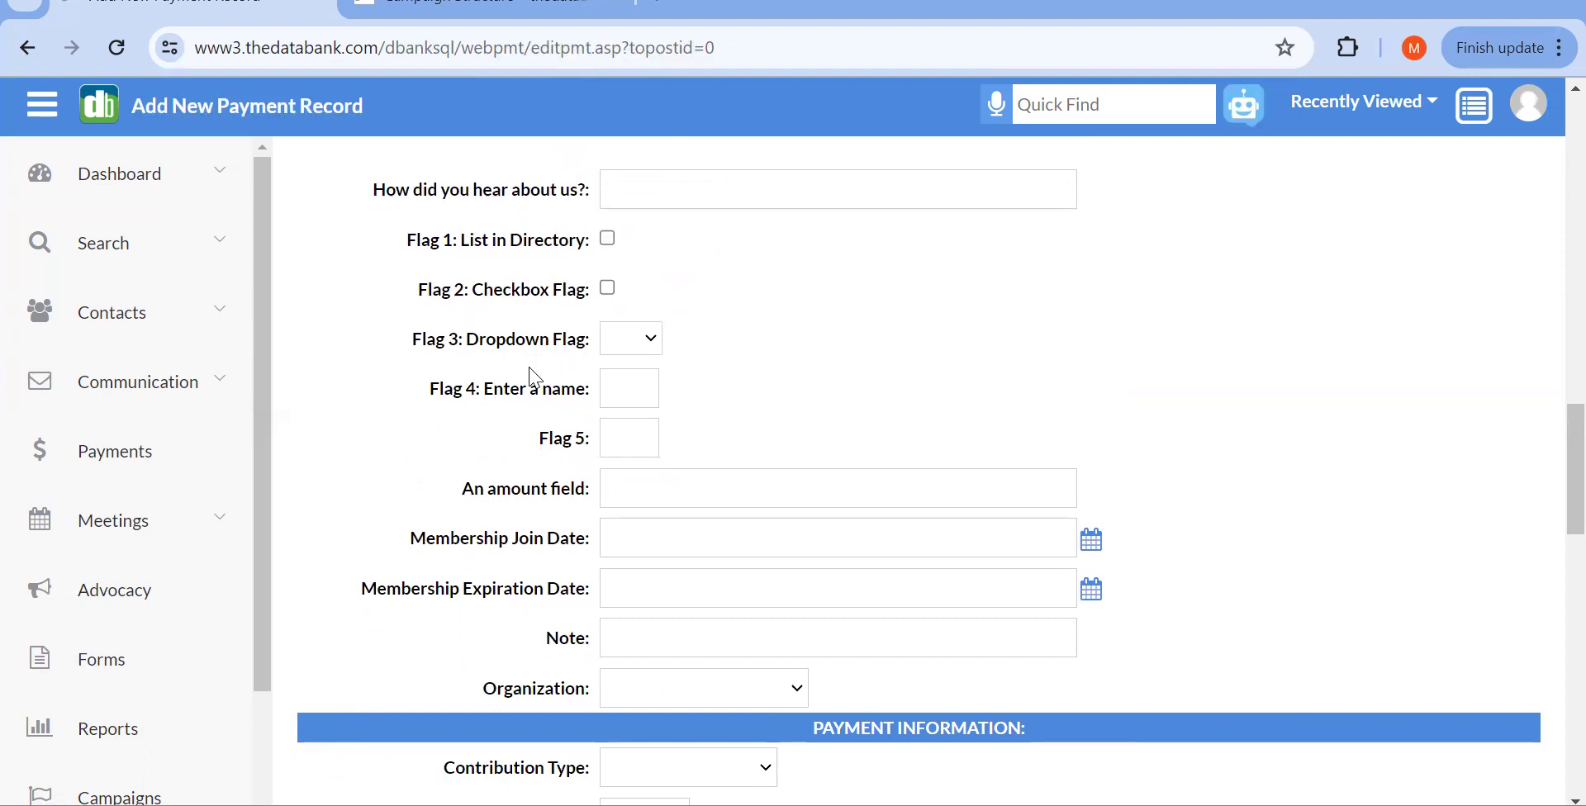
scroll(535, 379, "down", 5)
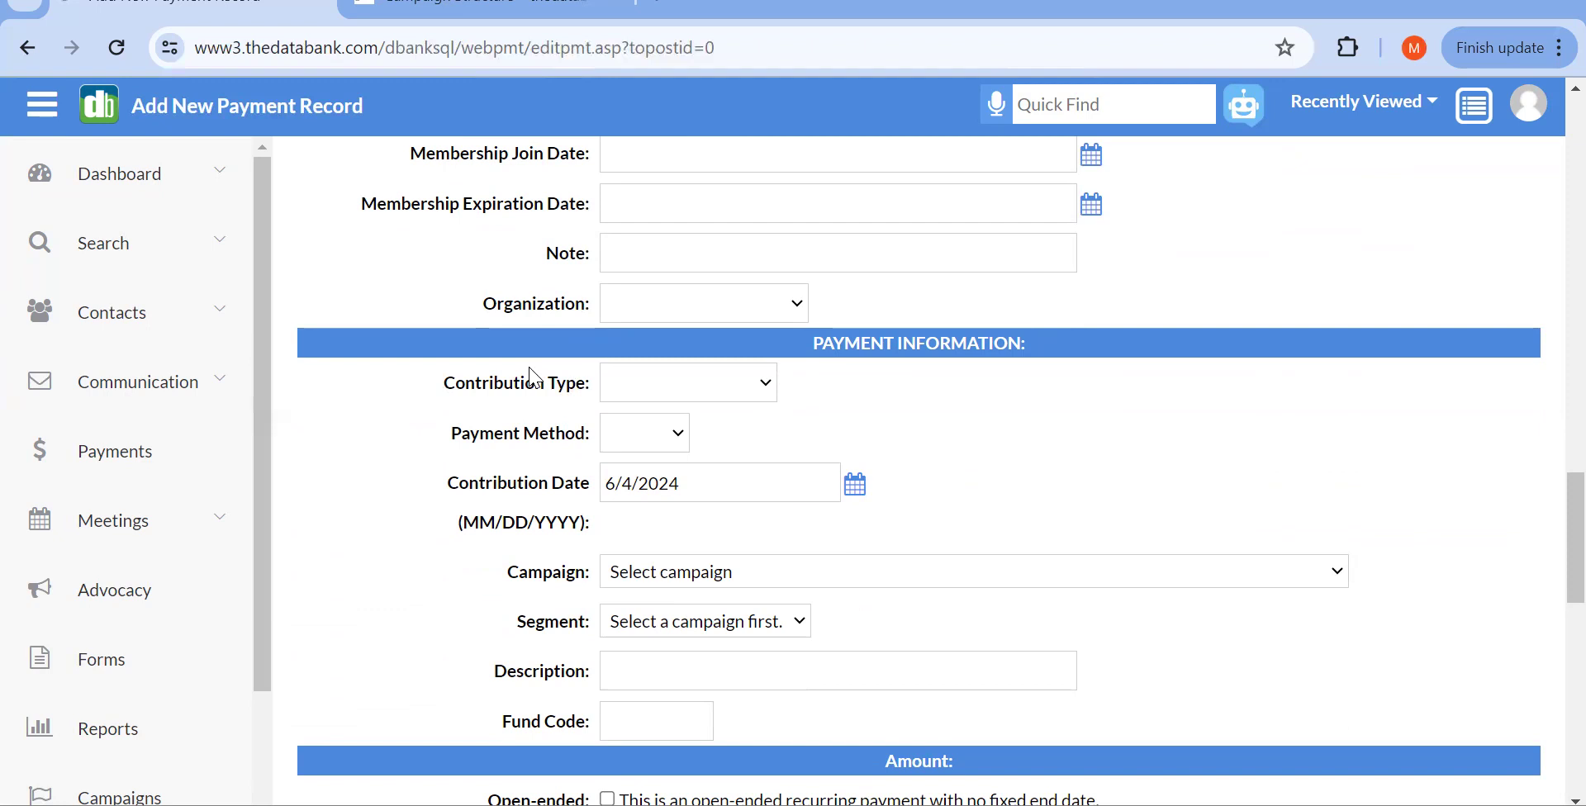
left_click(673, 397)
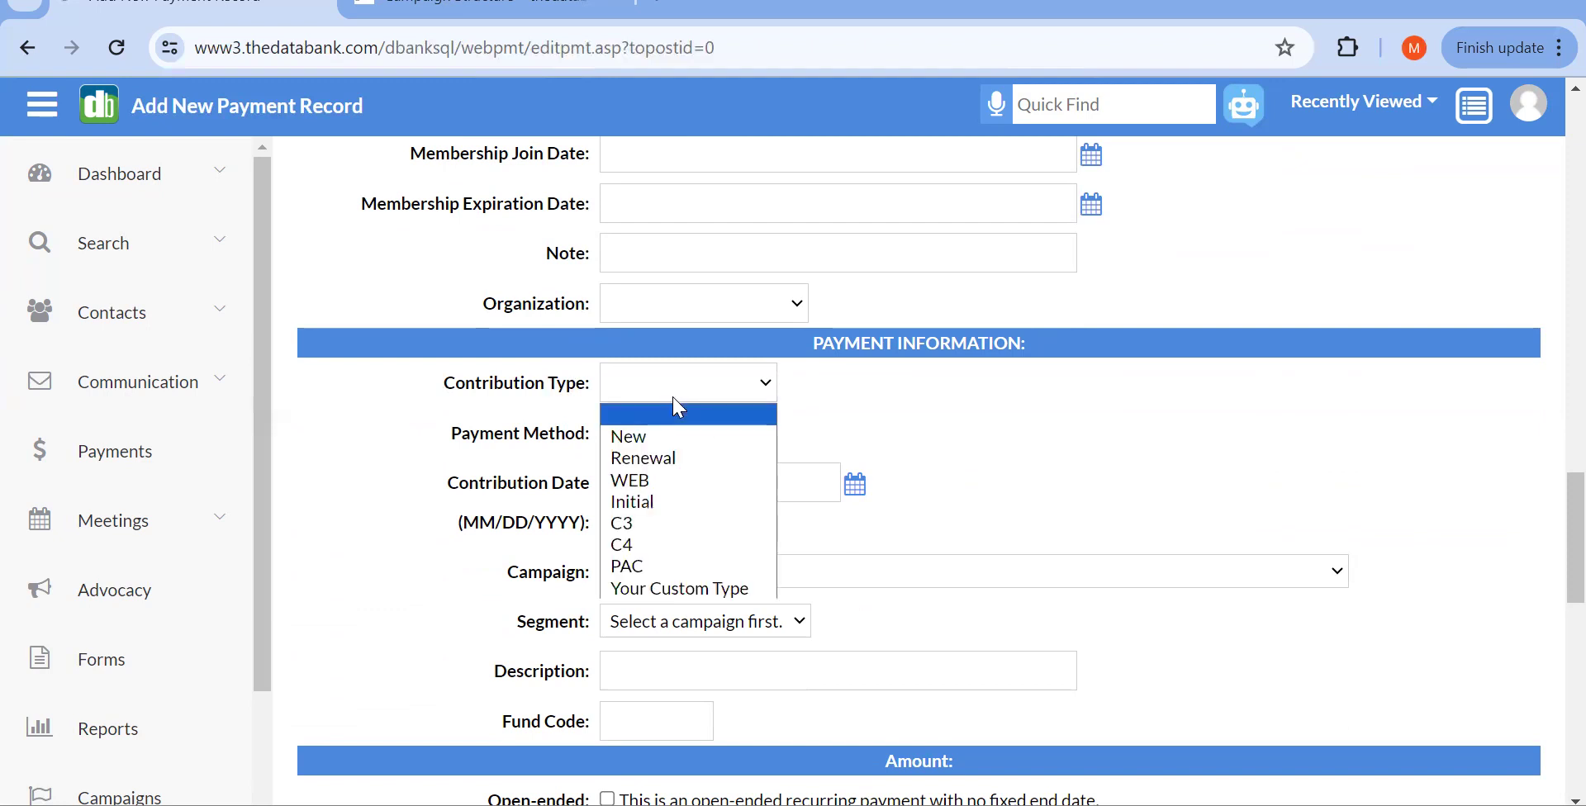
left_click(680, 438)
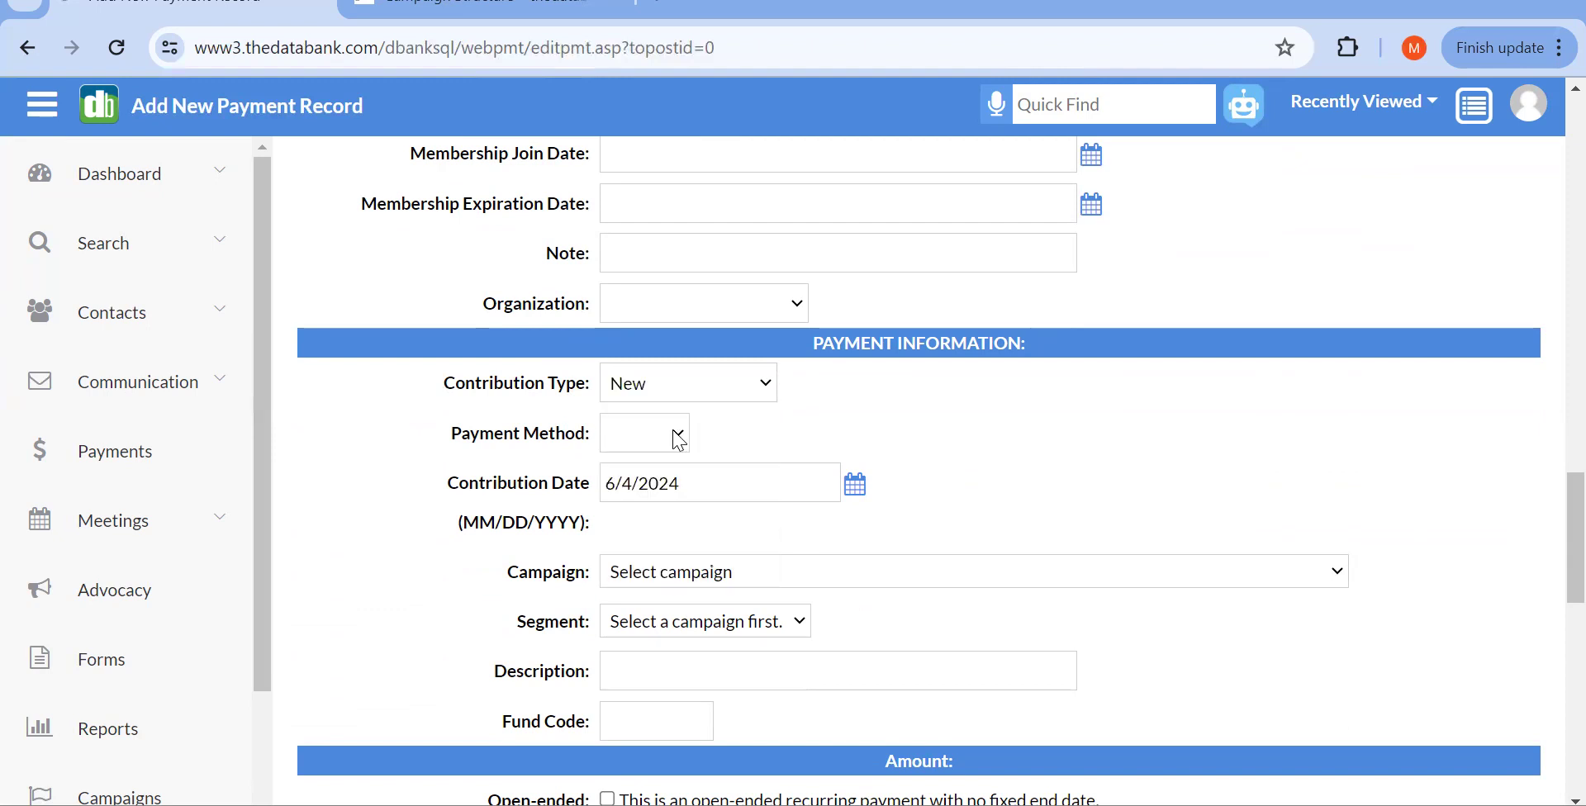
left_click(668, 436)
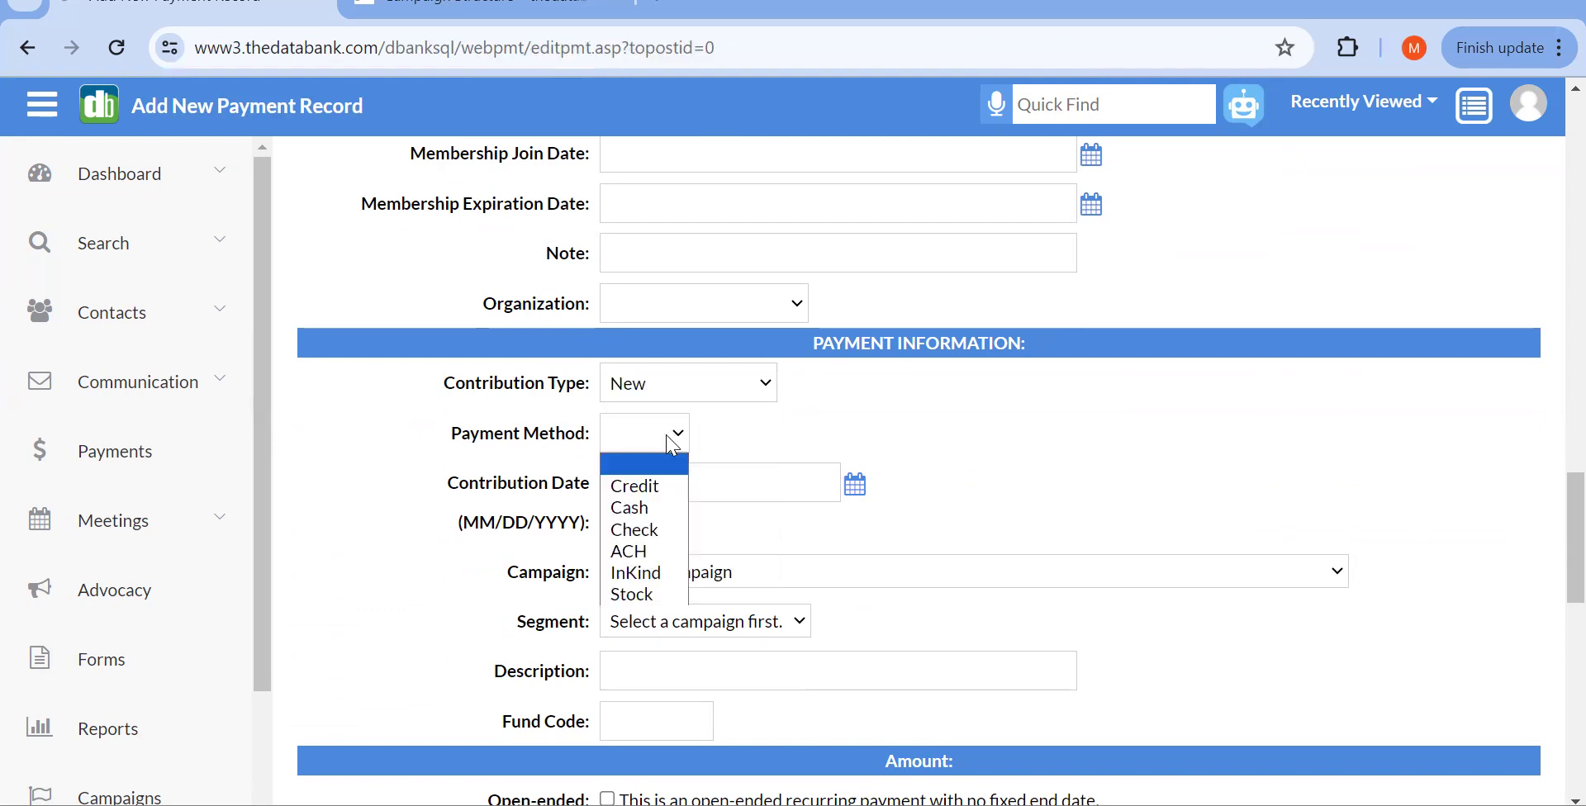
left_click(653, 494)
scroll(659, 502, "down", 1)
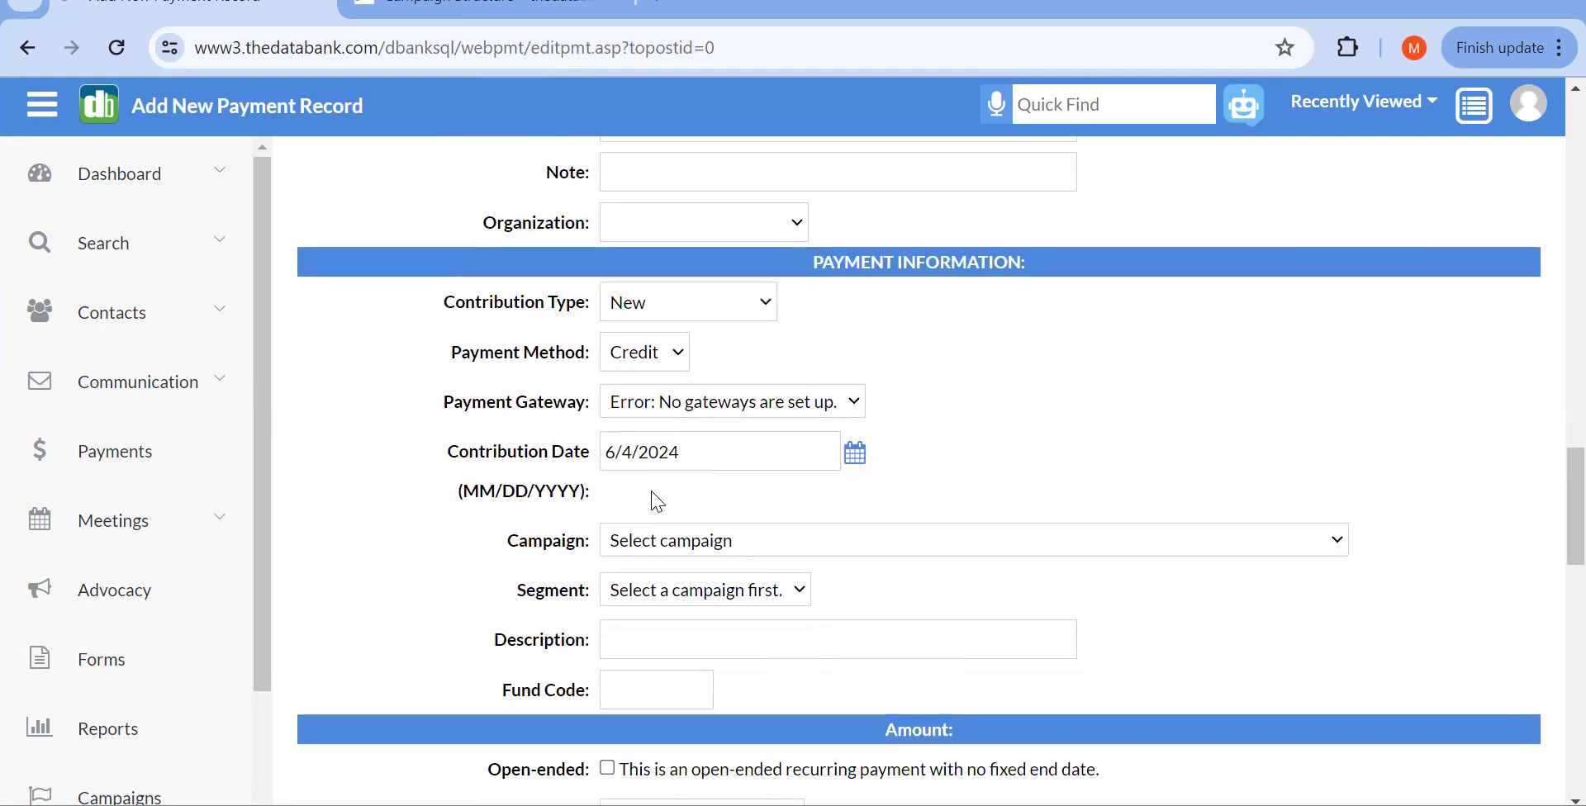
left_click(668, 422)
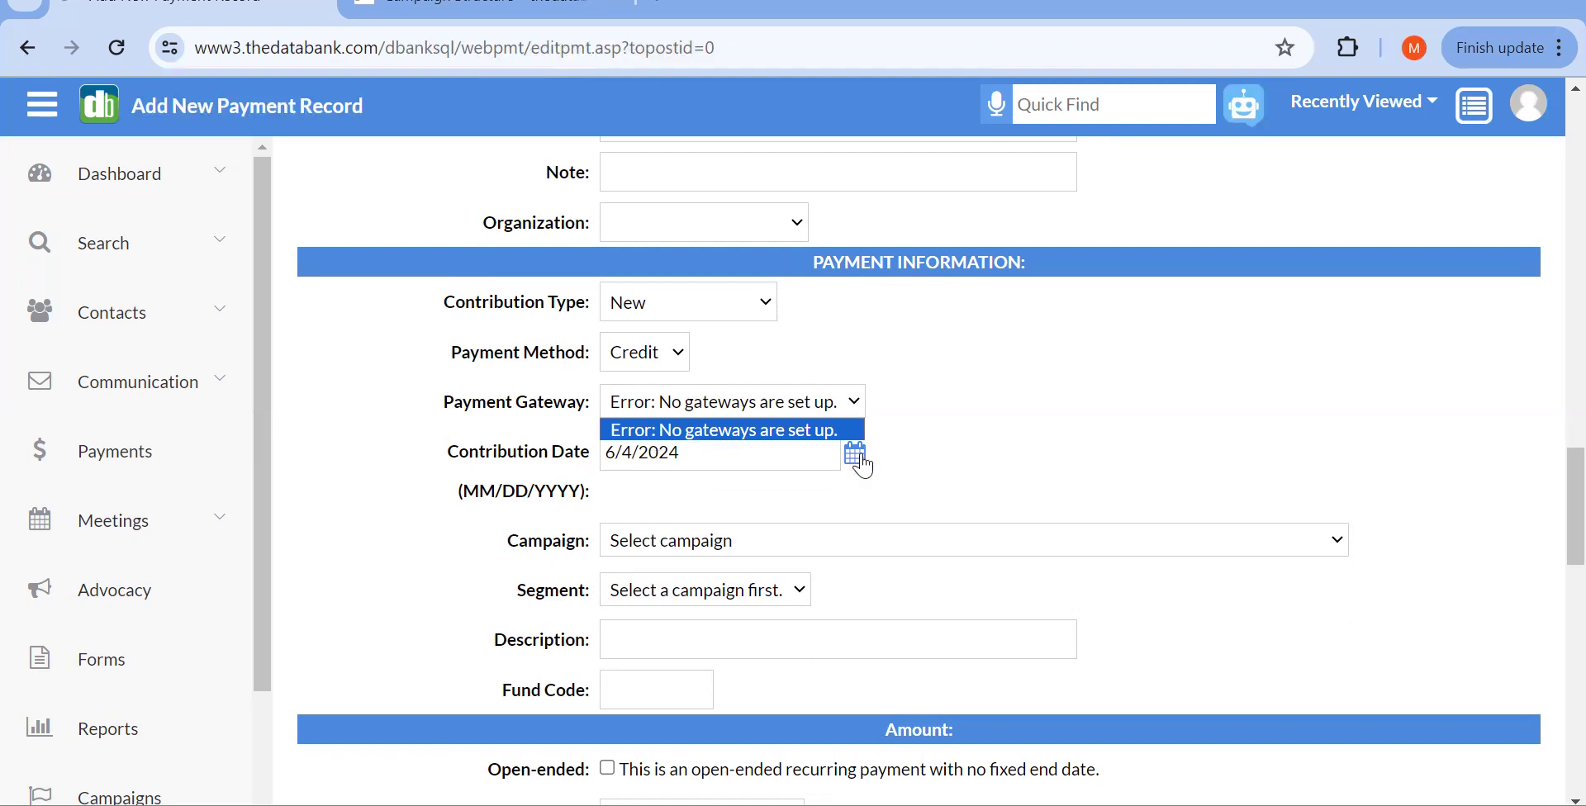
left_click(932, 435)
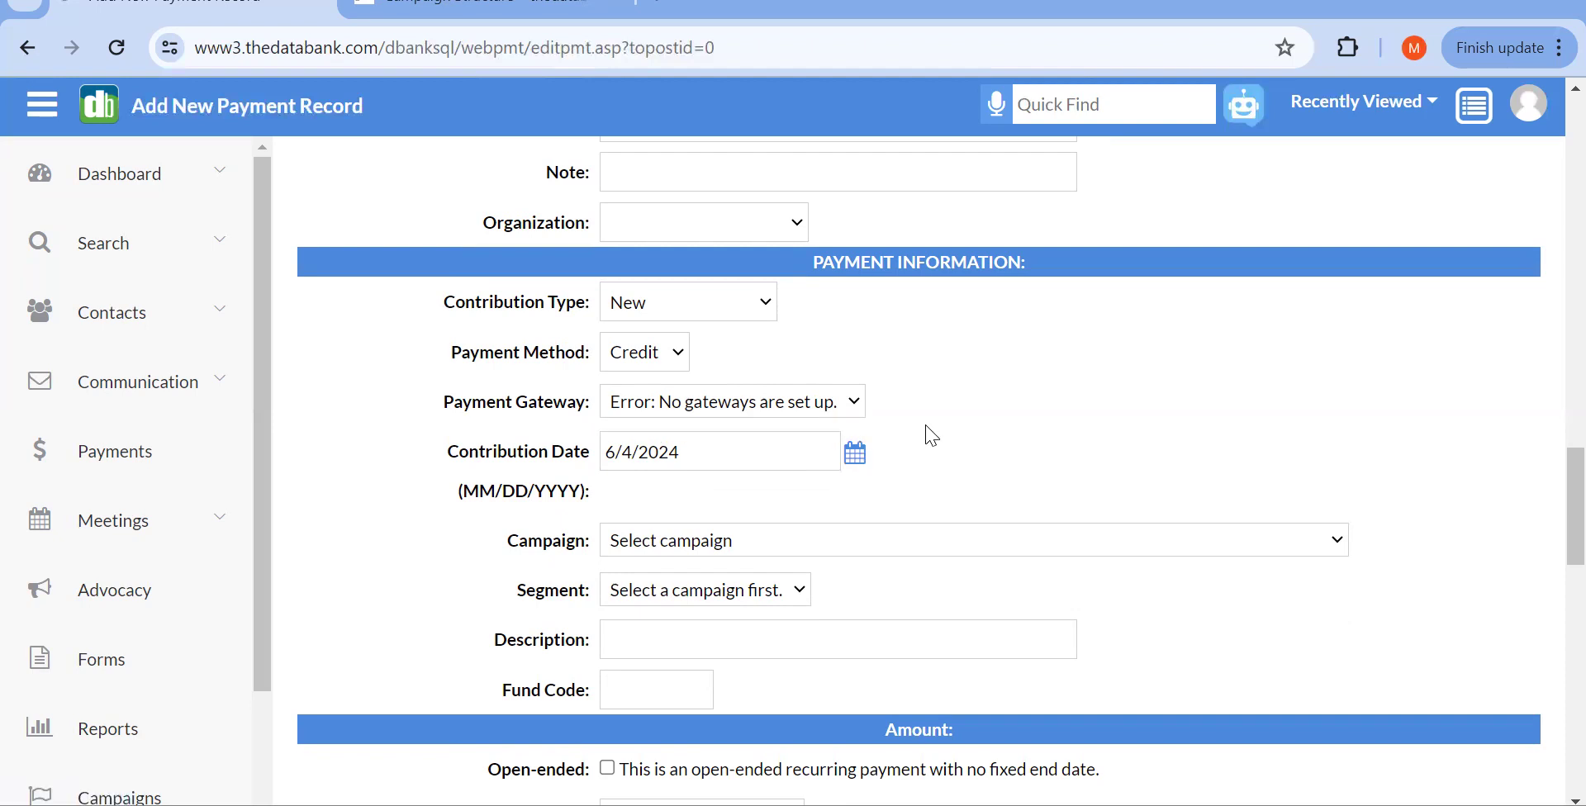
right_click(932, 435)
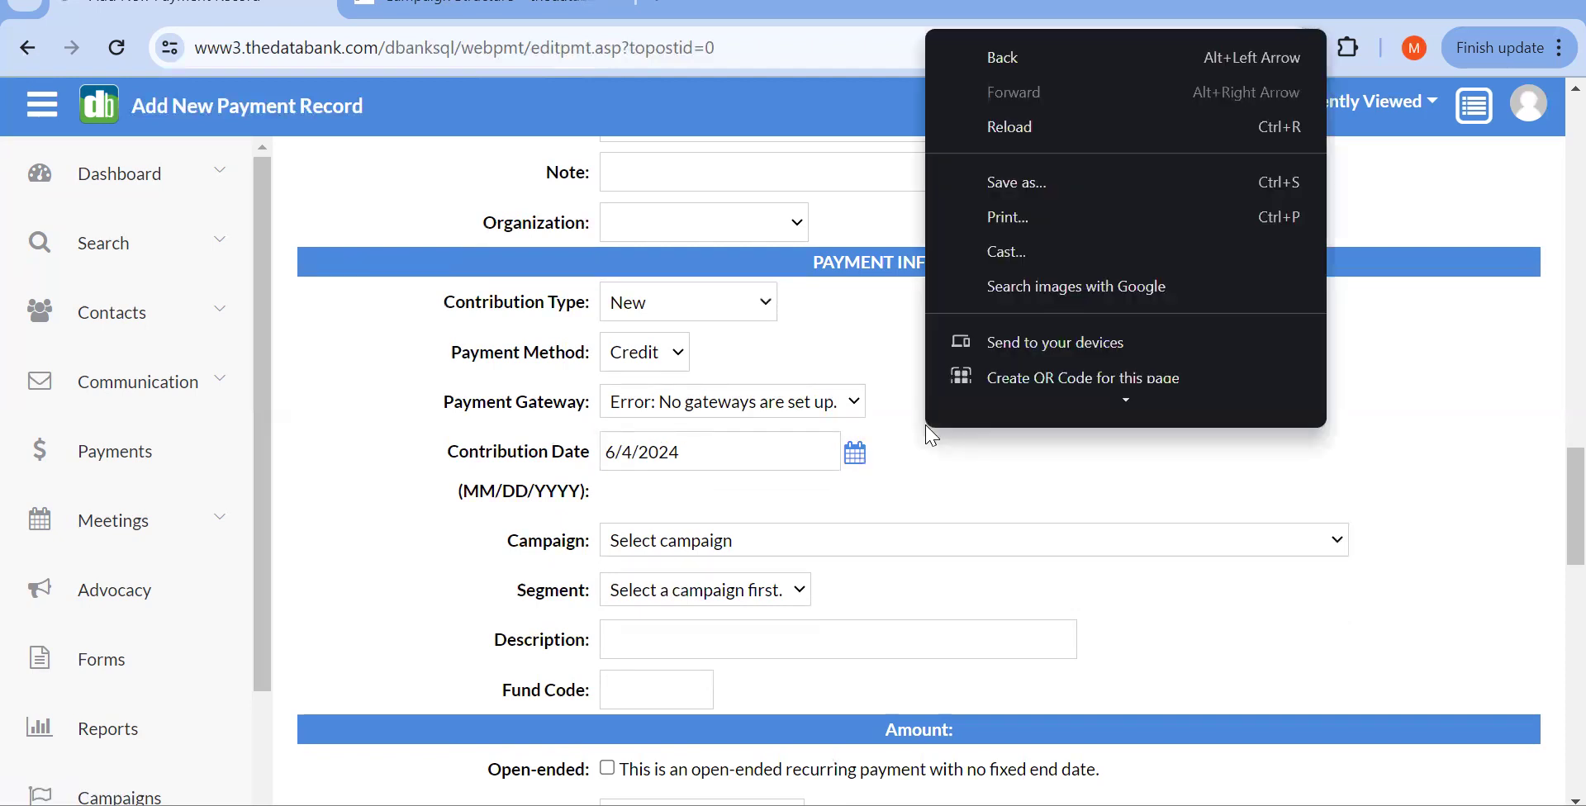
left_click(805, 335)
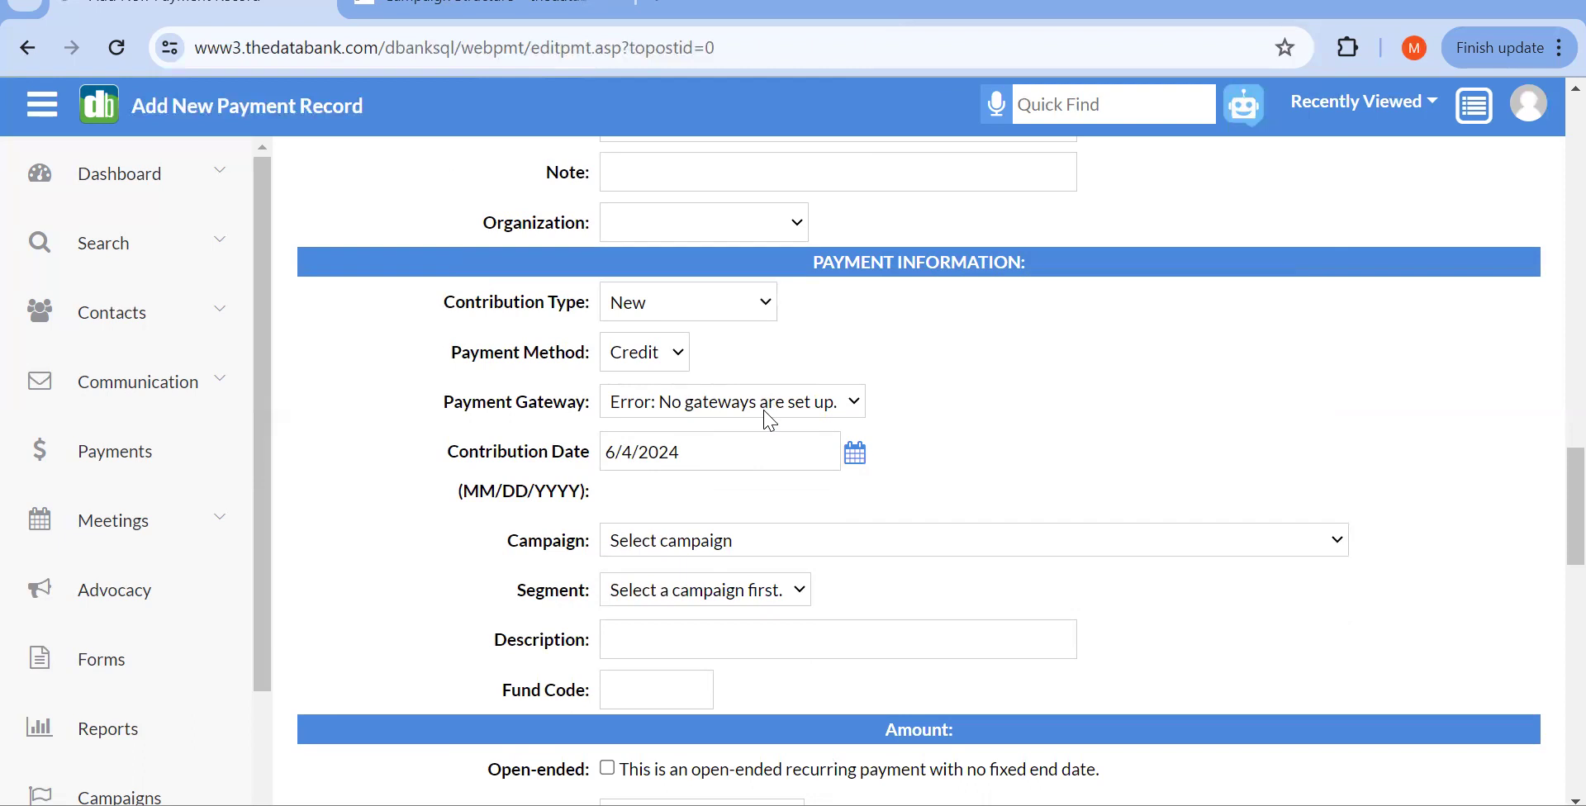
scroll(770, 422, "down", 4)
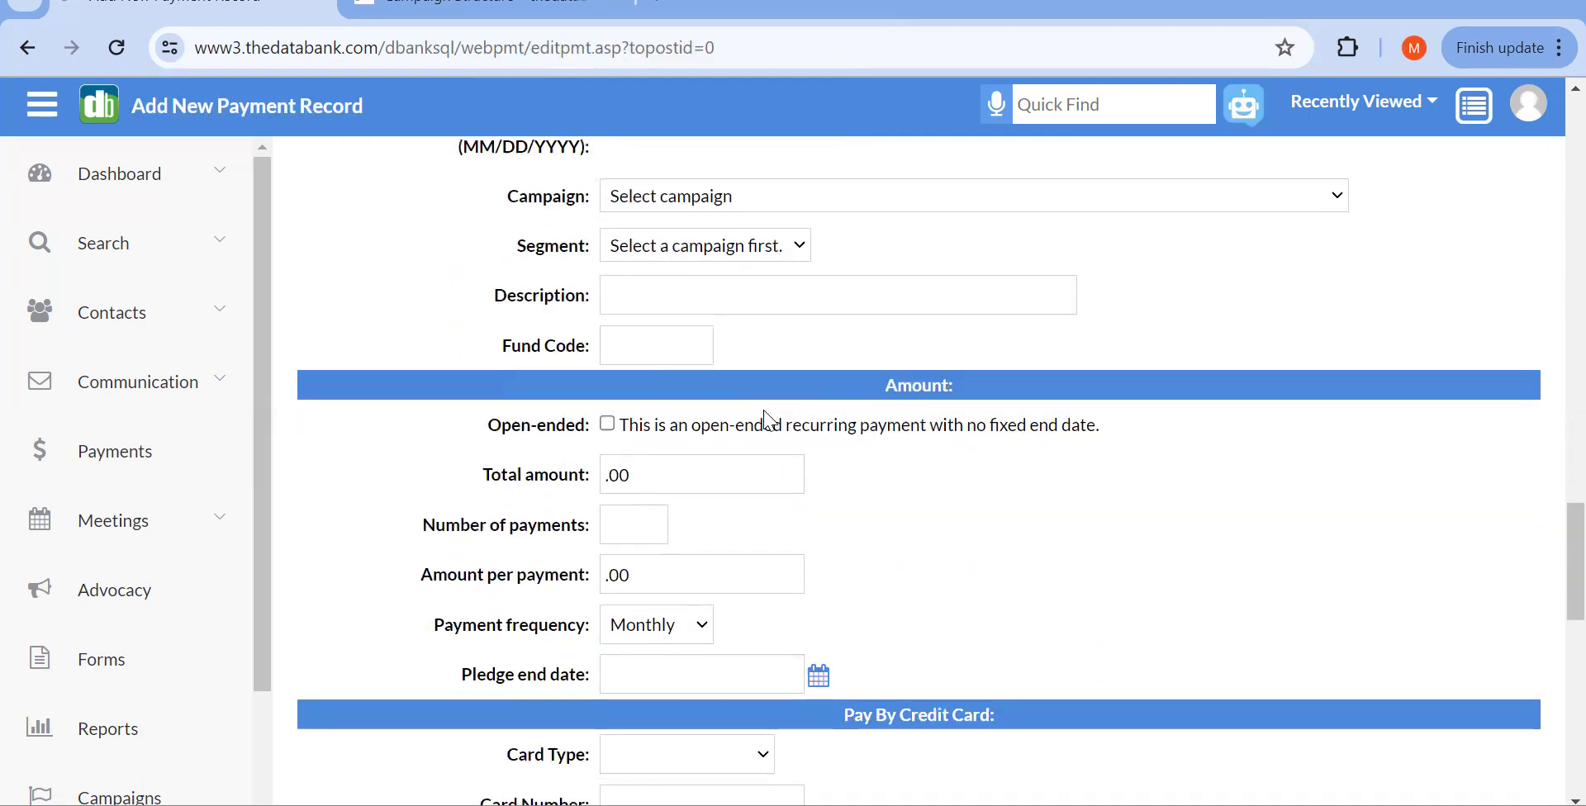
scroll(702, 516, "down", 2)
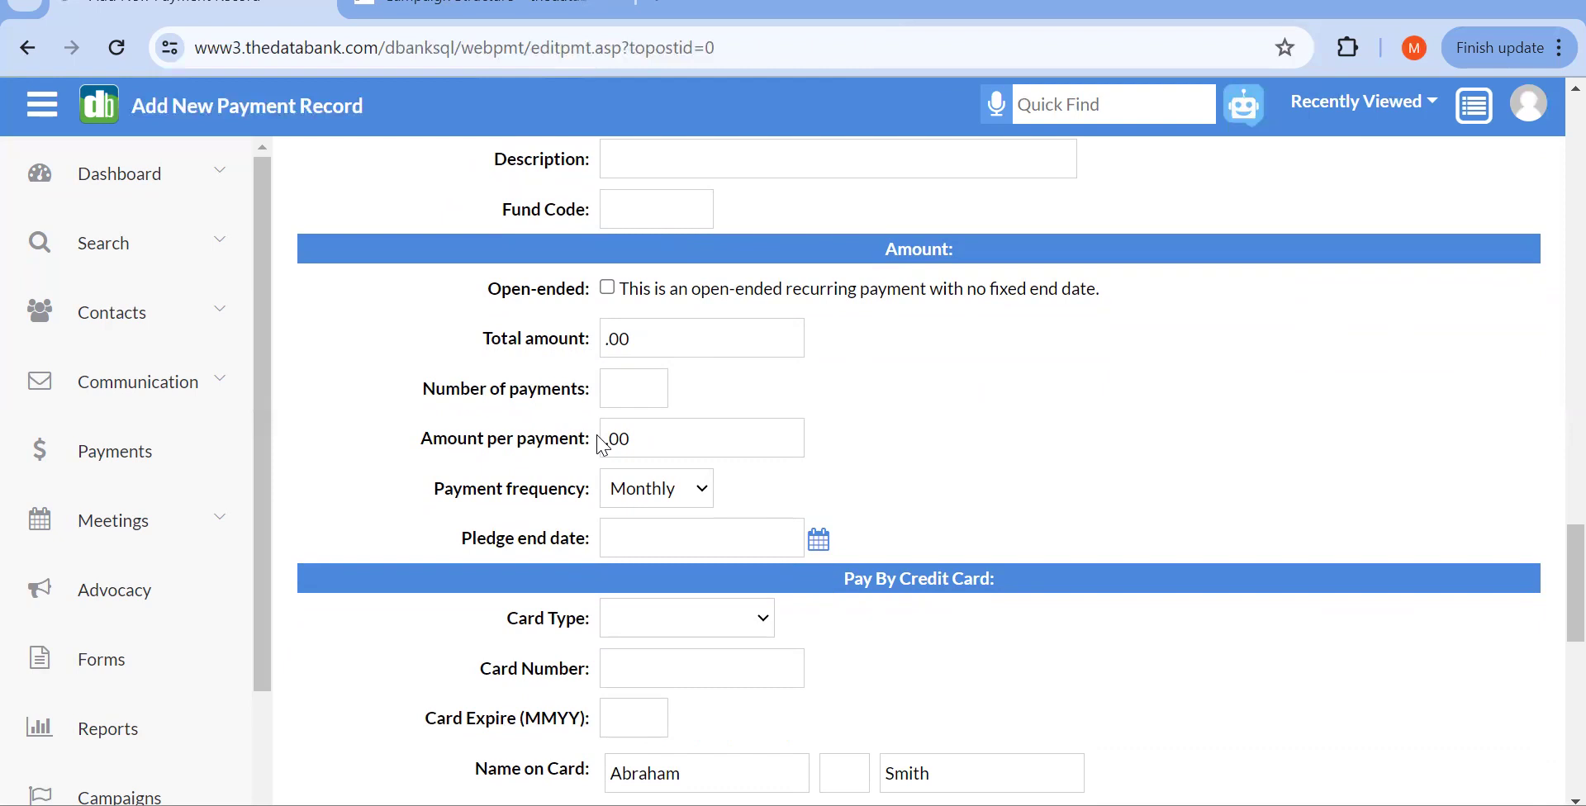
scroll(878, 485, "down", 1)
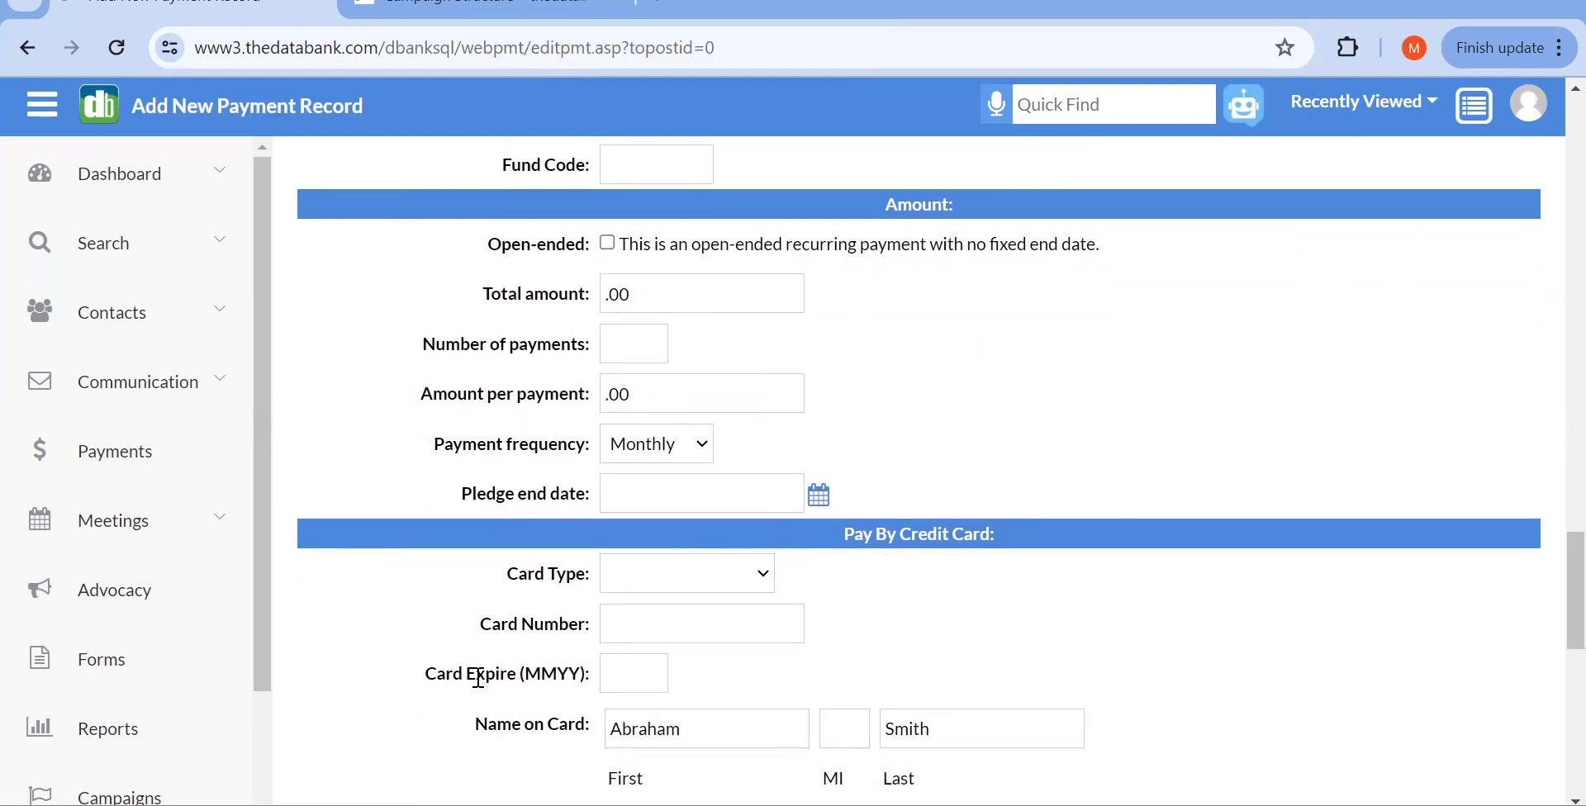
scroll(880, 630, "down", 2)
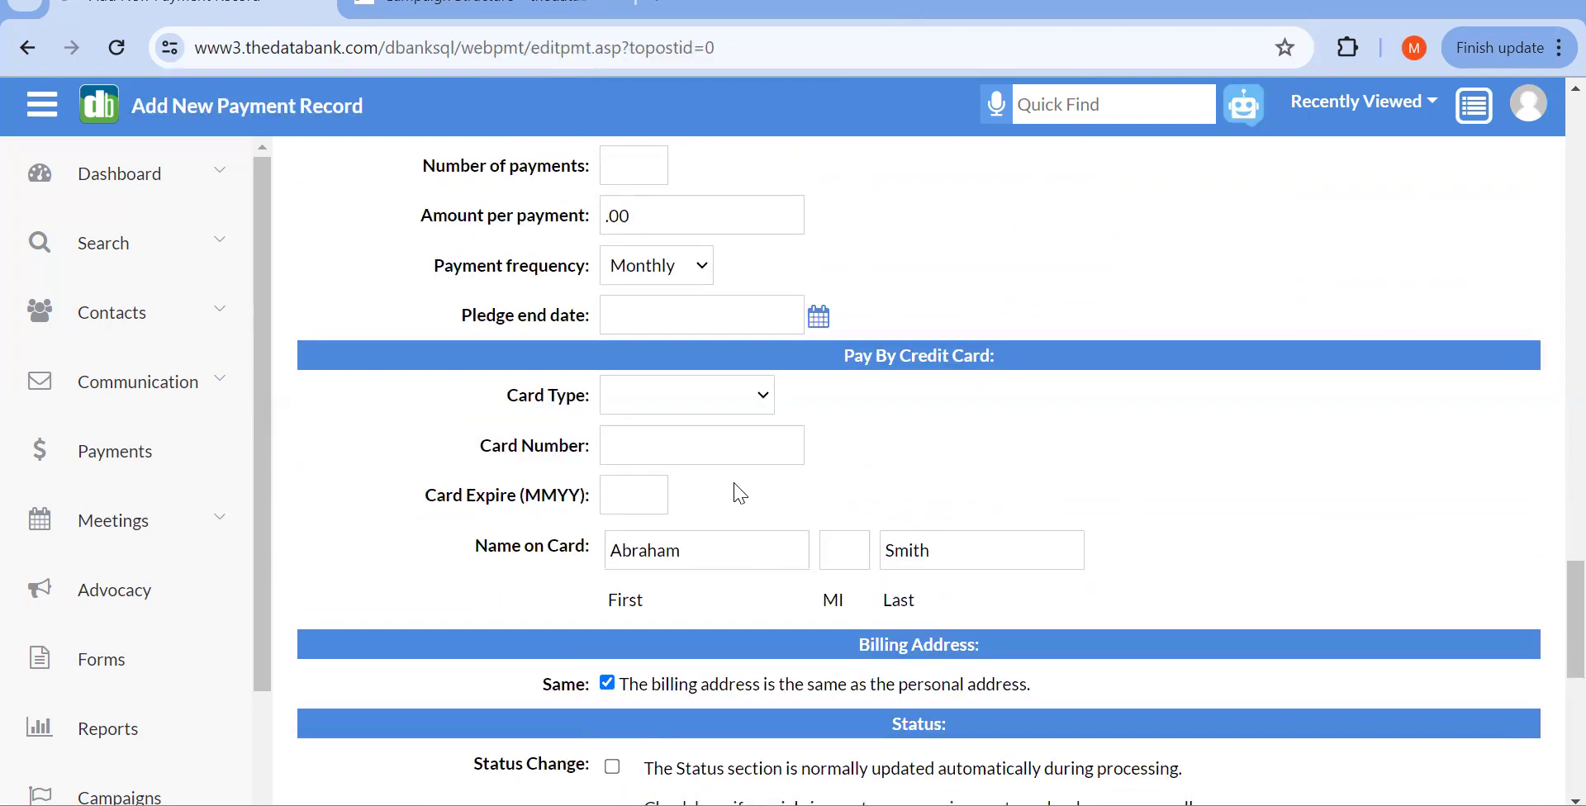
scroll(739, 493, "down", 6)
scroll(740, 493, "up", 8)
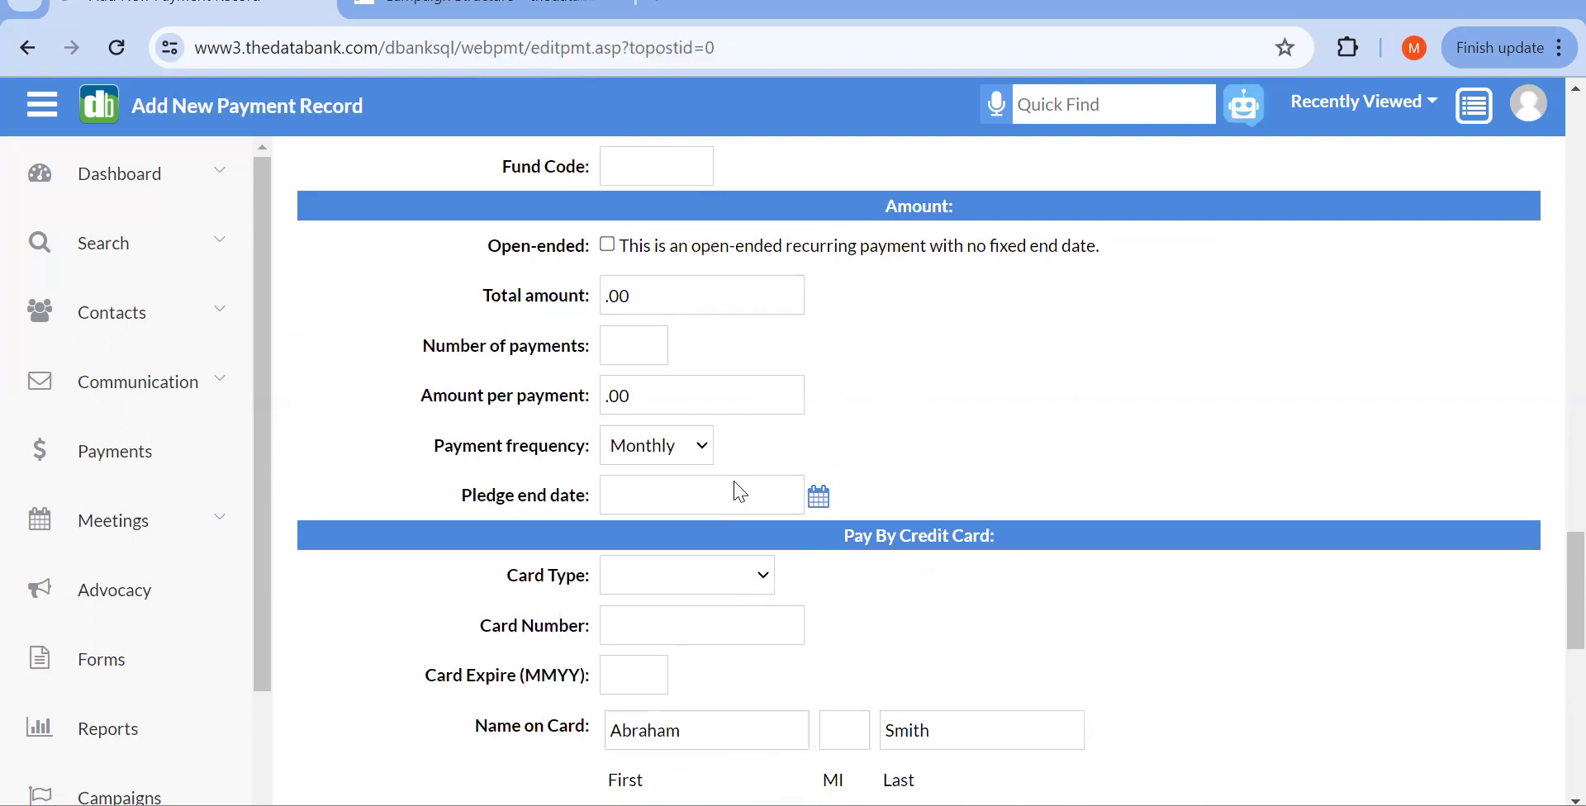
scroll(739, 493, "up", 4)
scroll(740, 493, "up", 3)
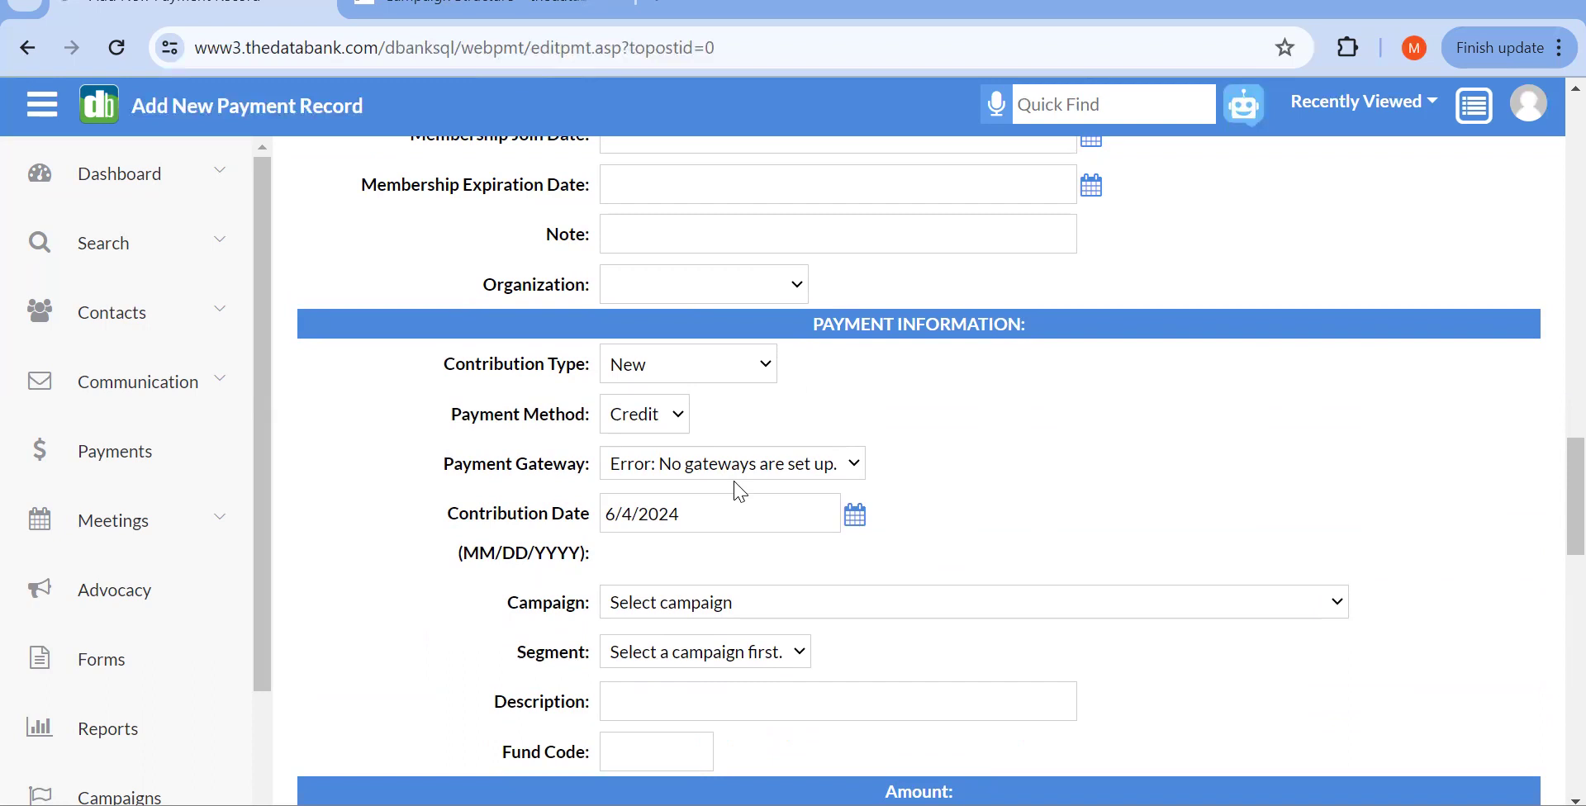
scroll(740, 491, "down", 10)
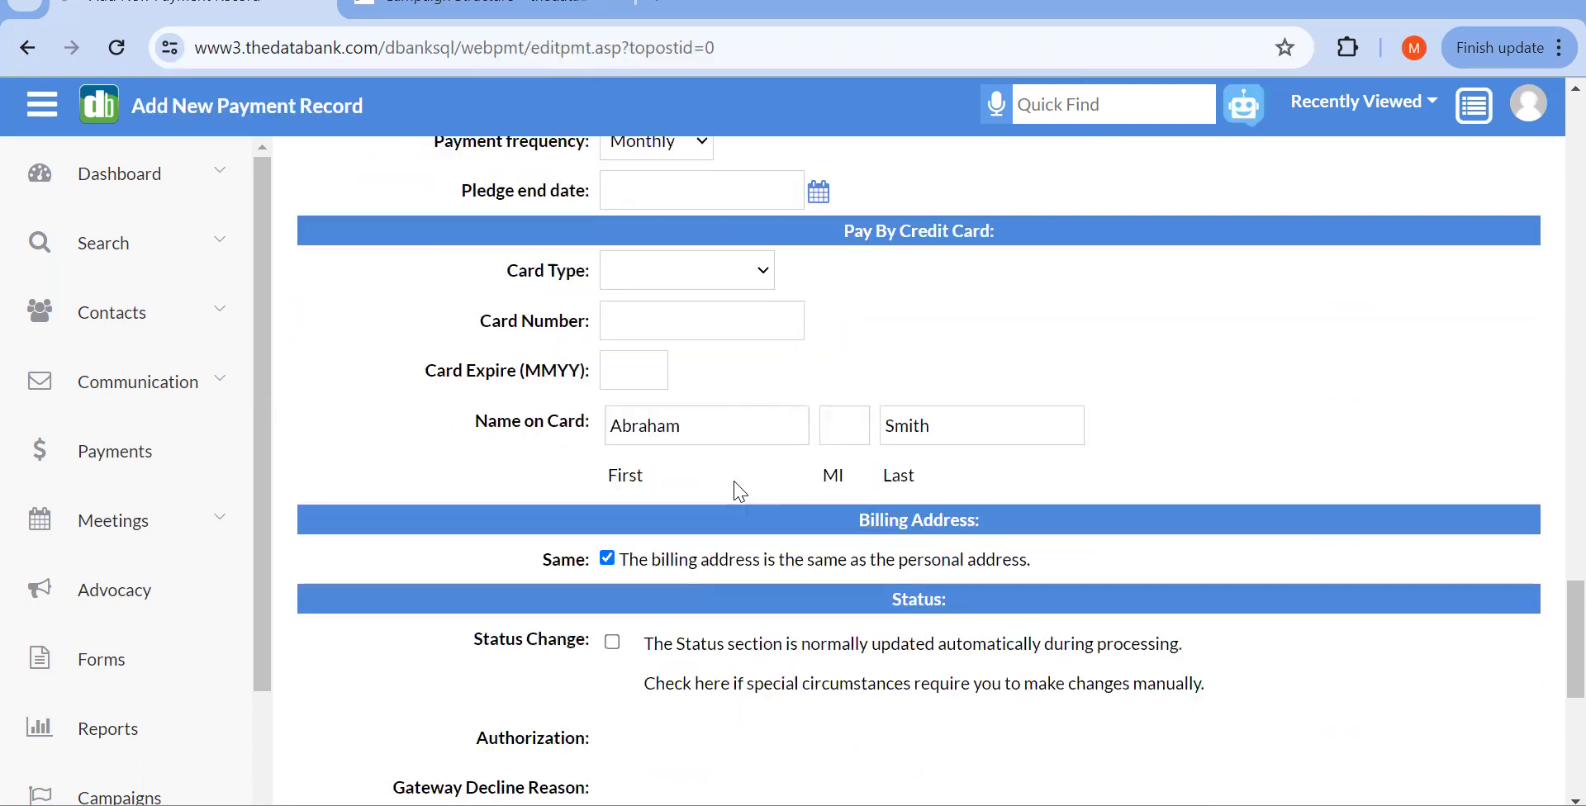
scroll(740, 492, "up", 5)
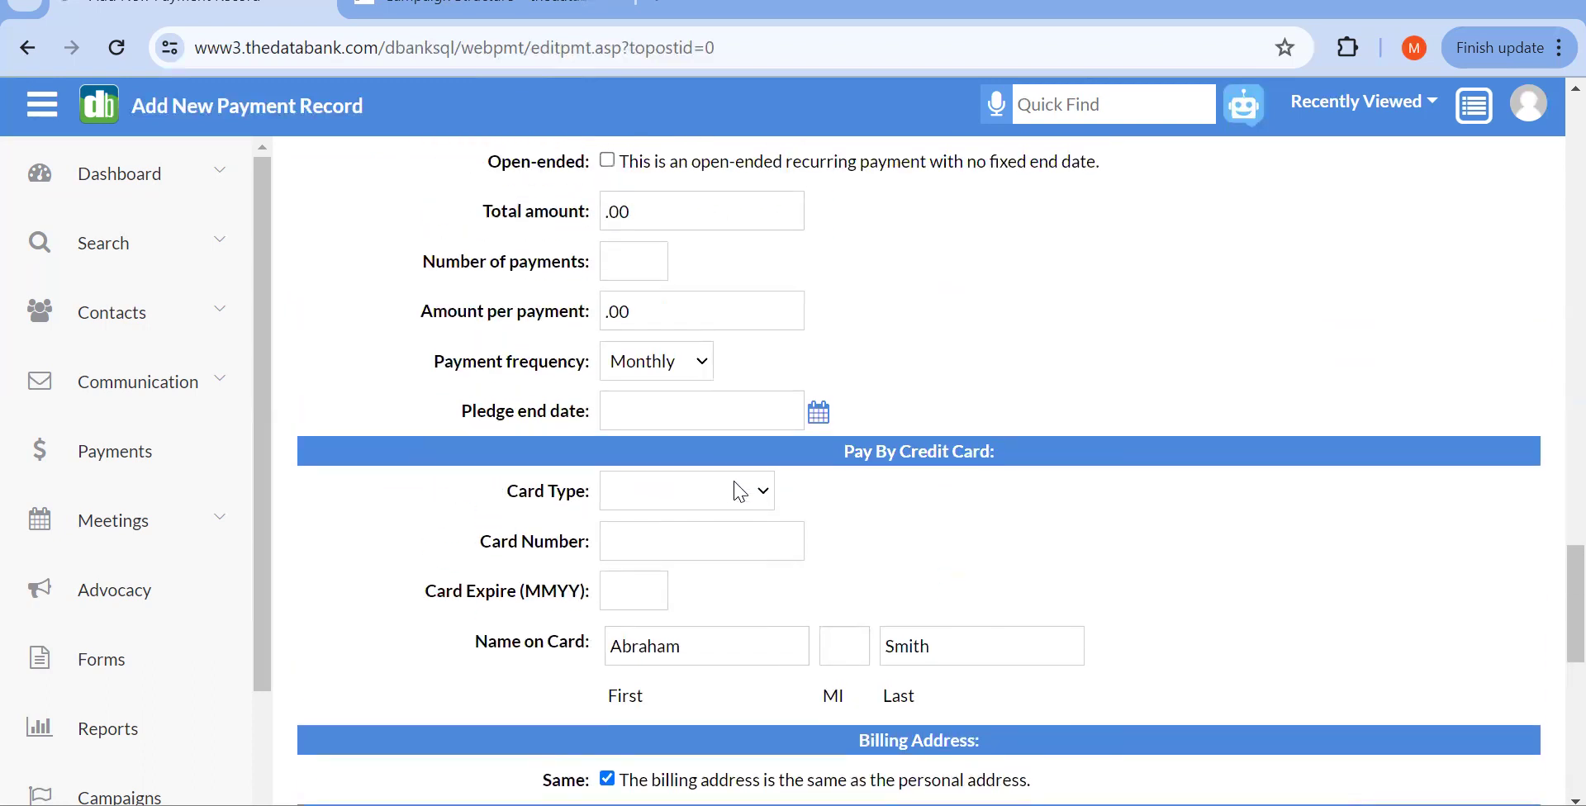
scroll(741, 492, "up", 6)
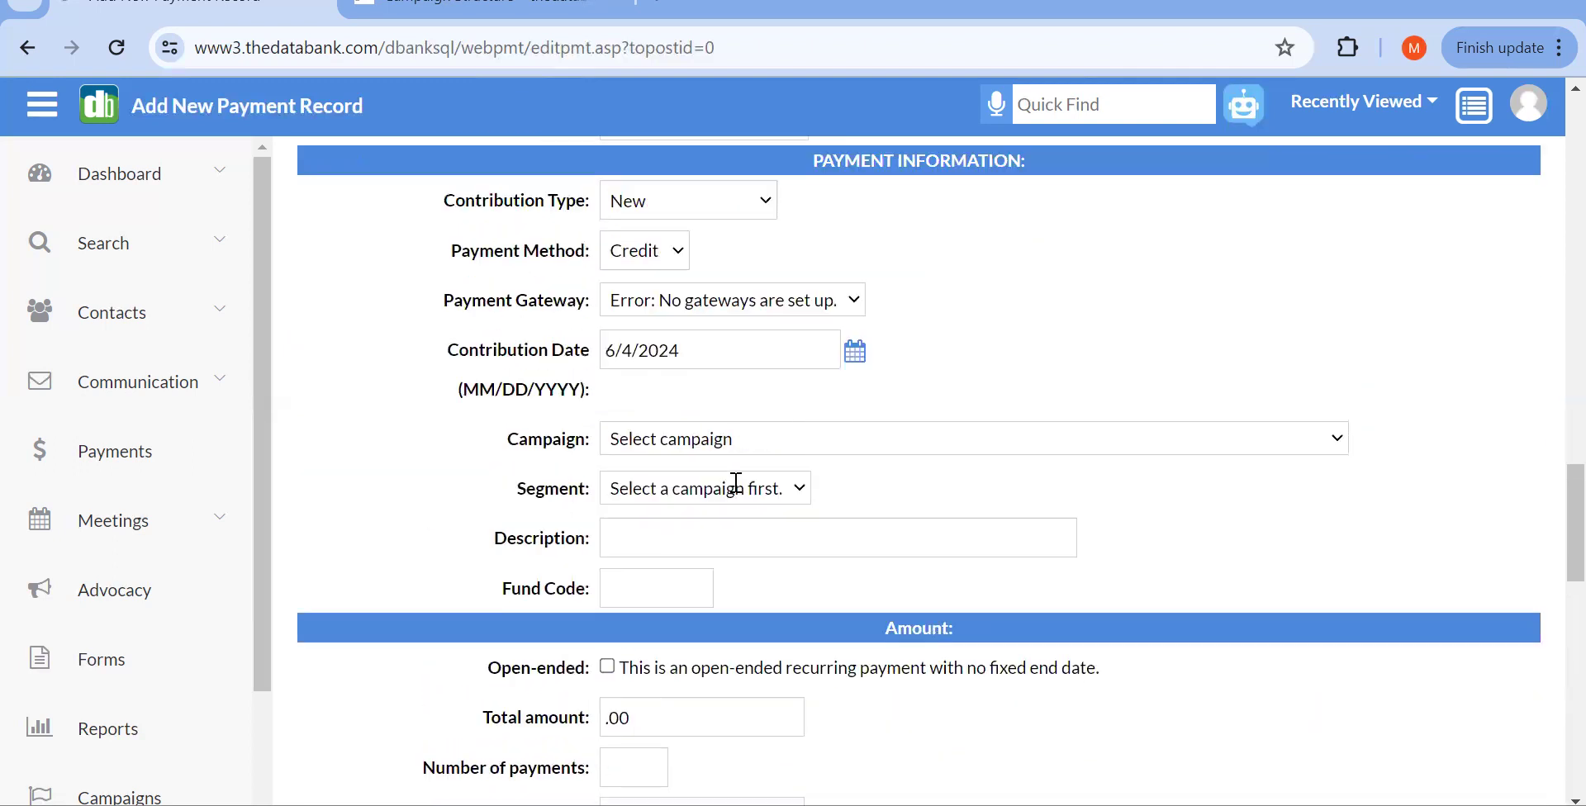
left_click(640, 270)
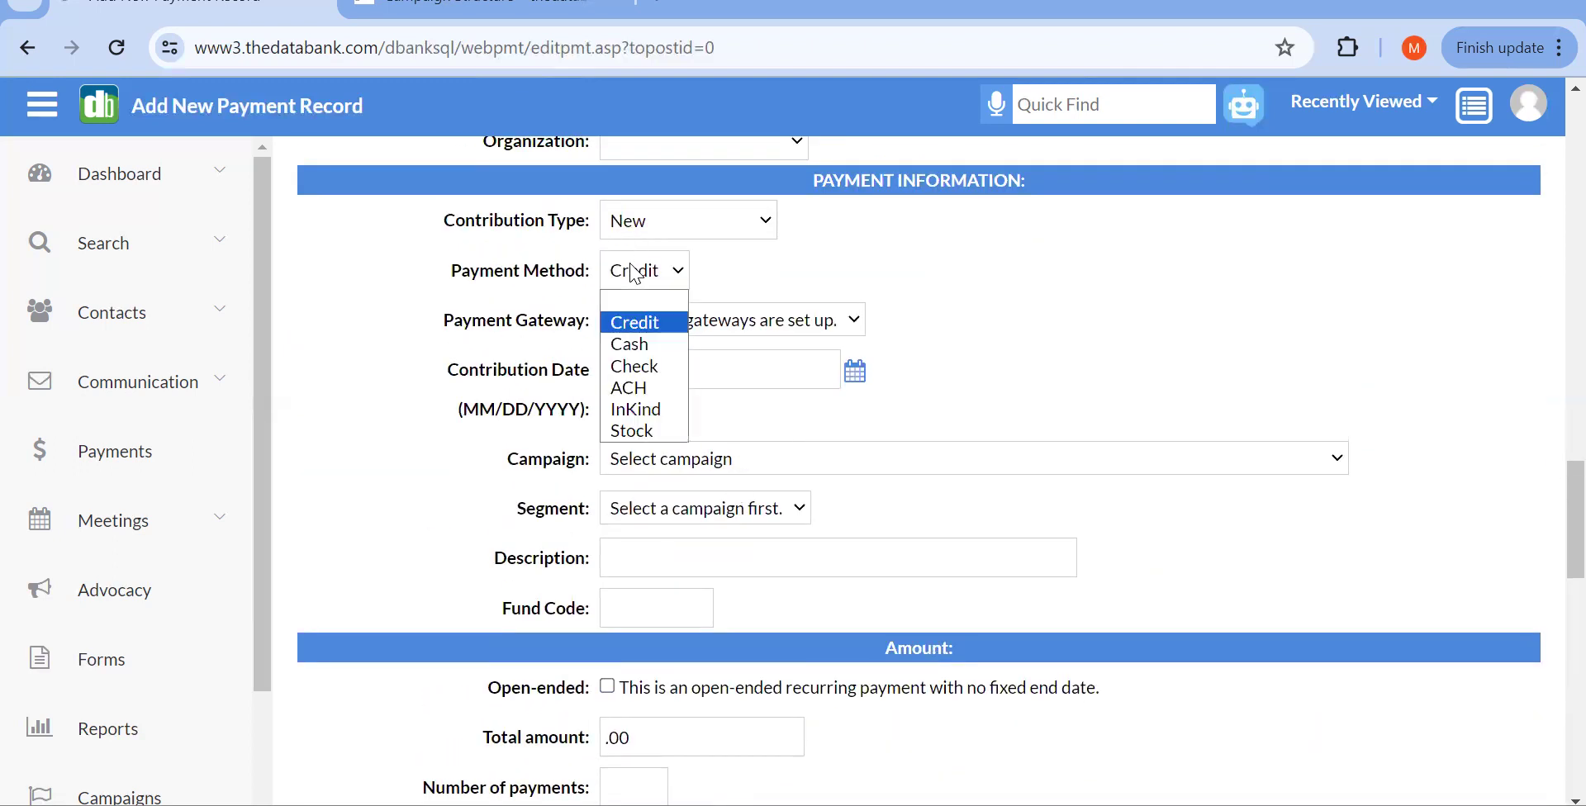
left_click(668, 383)
left_click(662, 382)
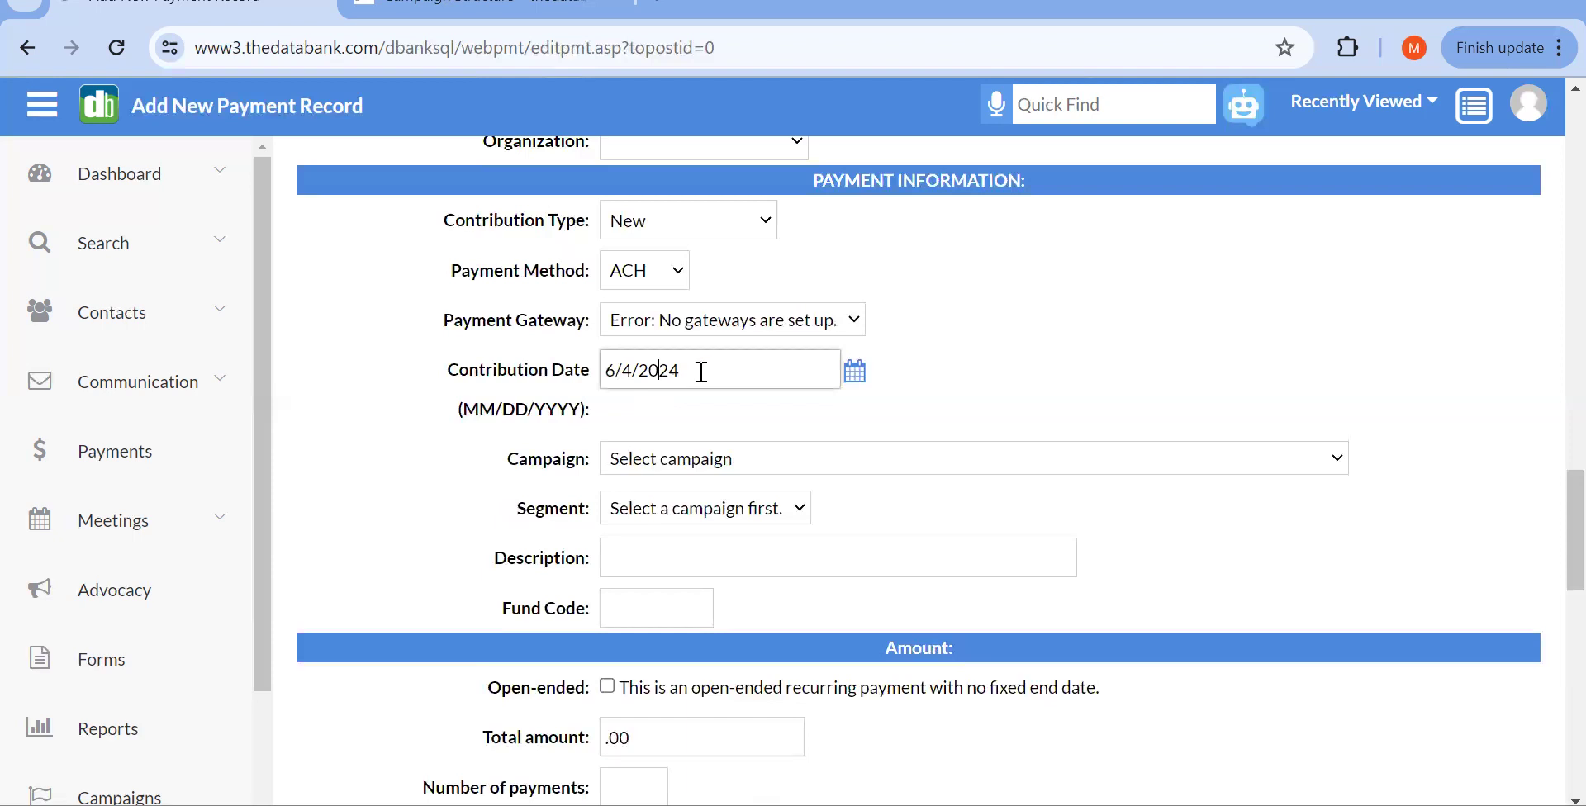
scroll(709, 366, "down", 1)
scroll(709, 367, "down", 1)
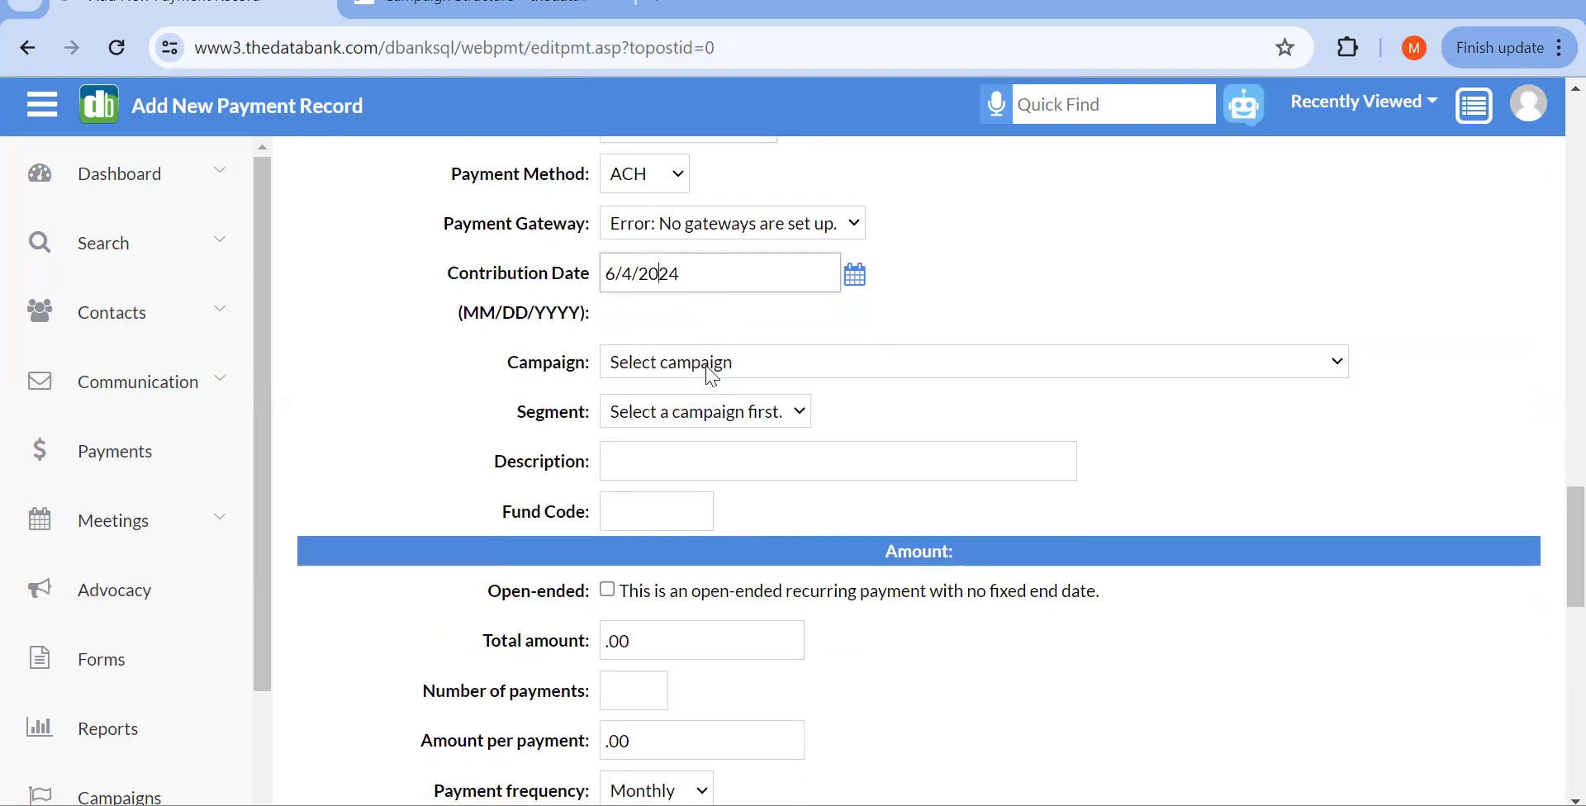
scroll(712, 376, "down", 5)
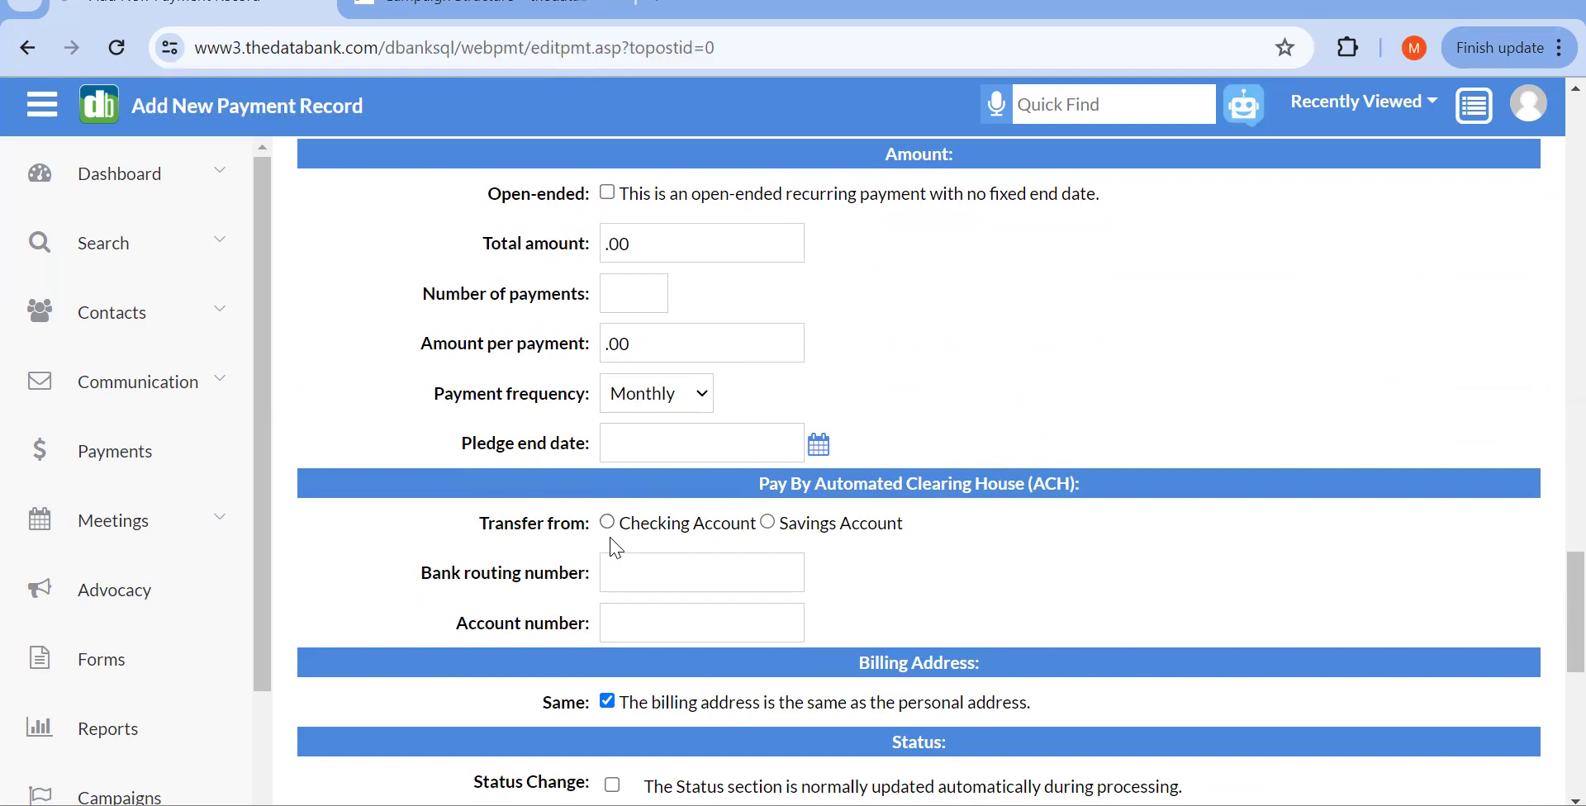
scroll(620, 559, "up", 1)
scroll(620, 559, "up", 8)
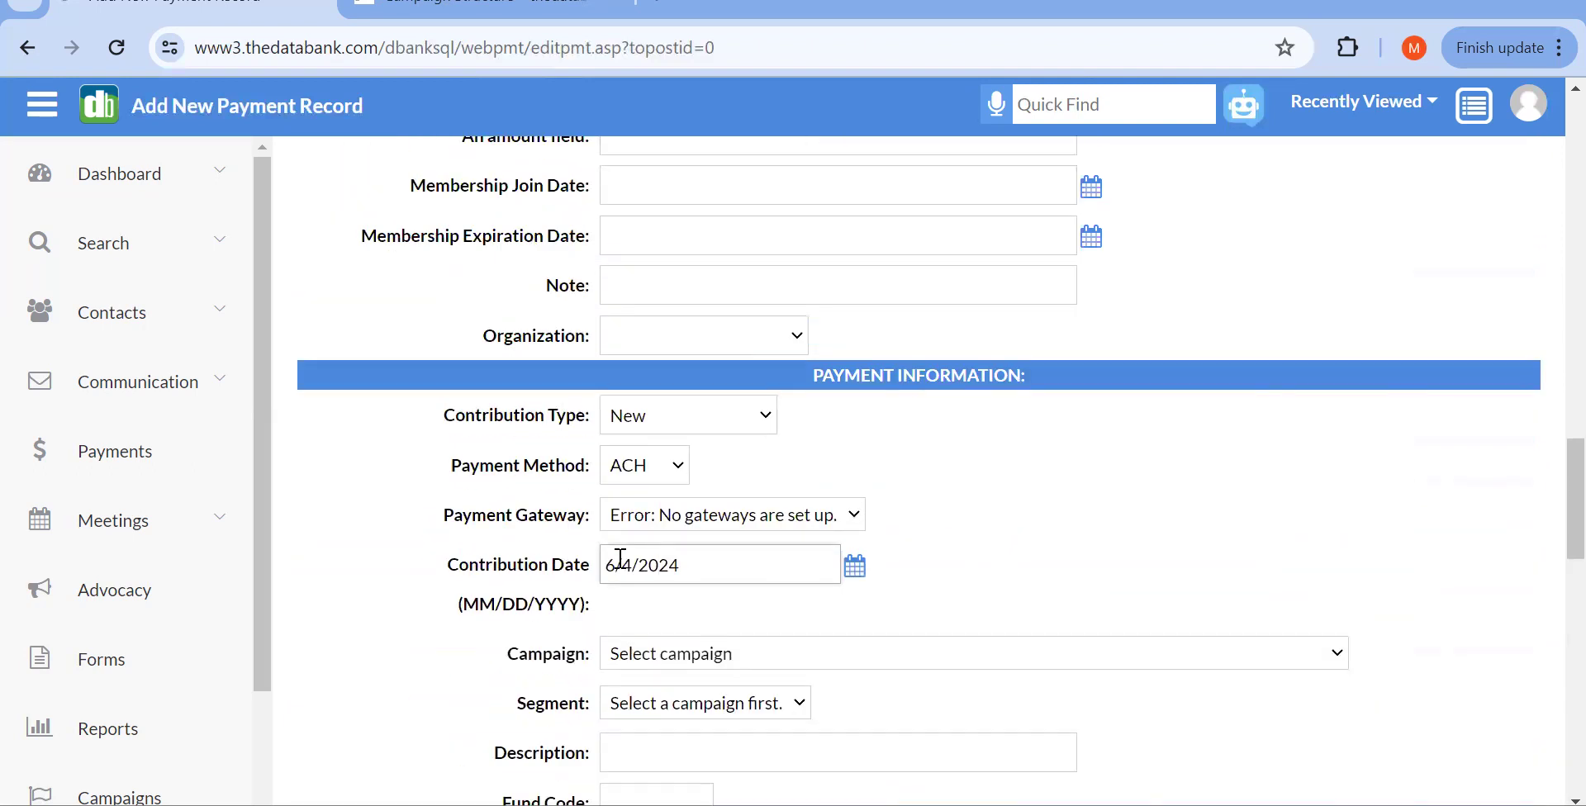
left_click(631, 479)
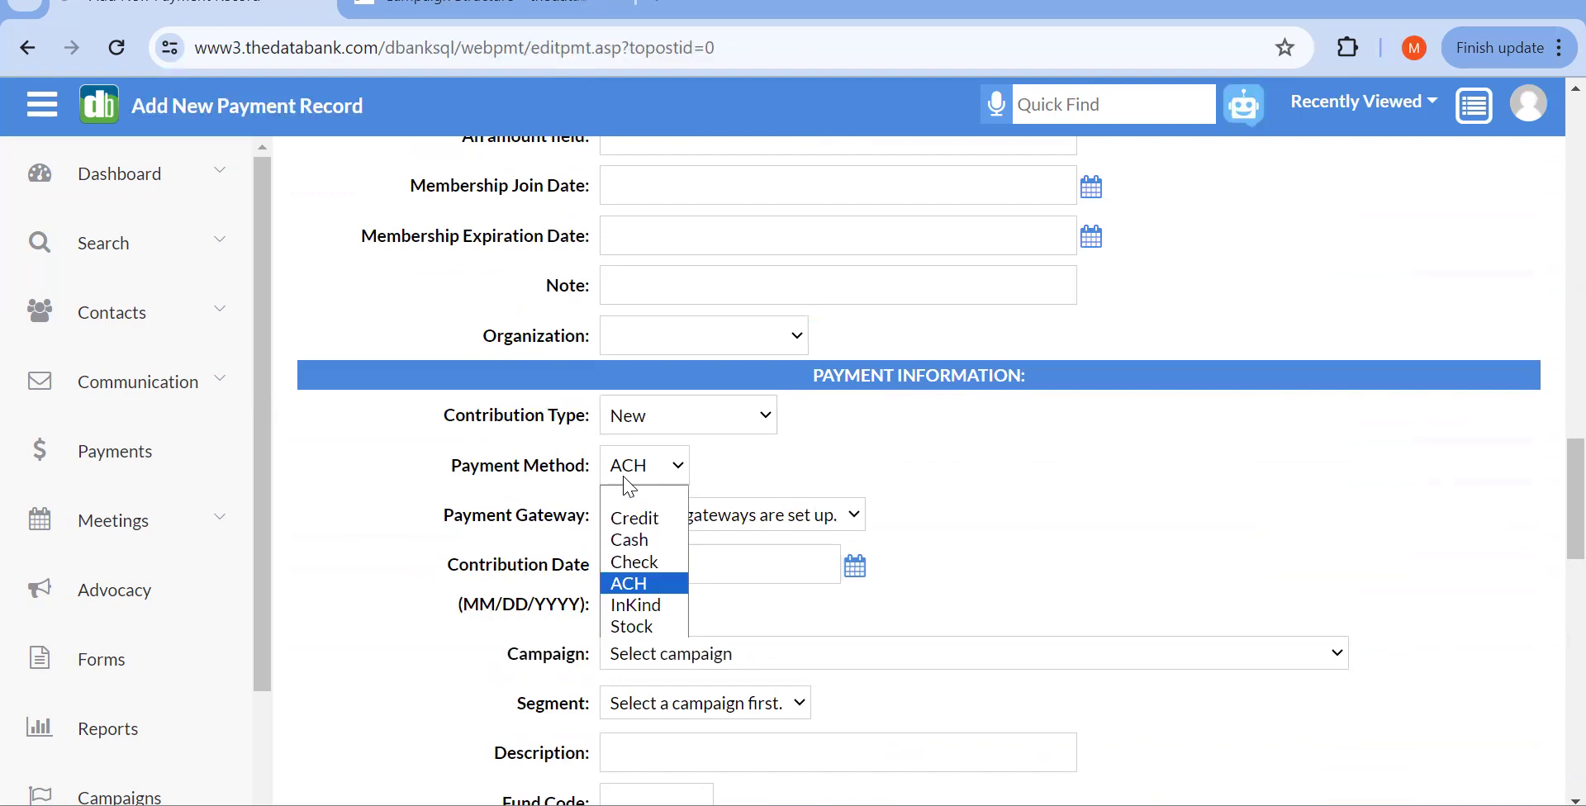
left_click(660, 561)
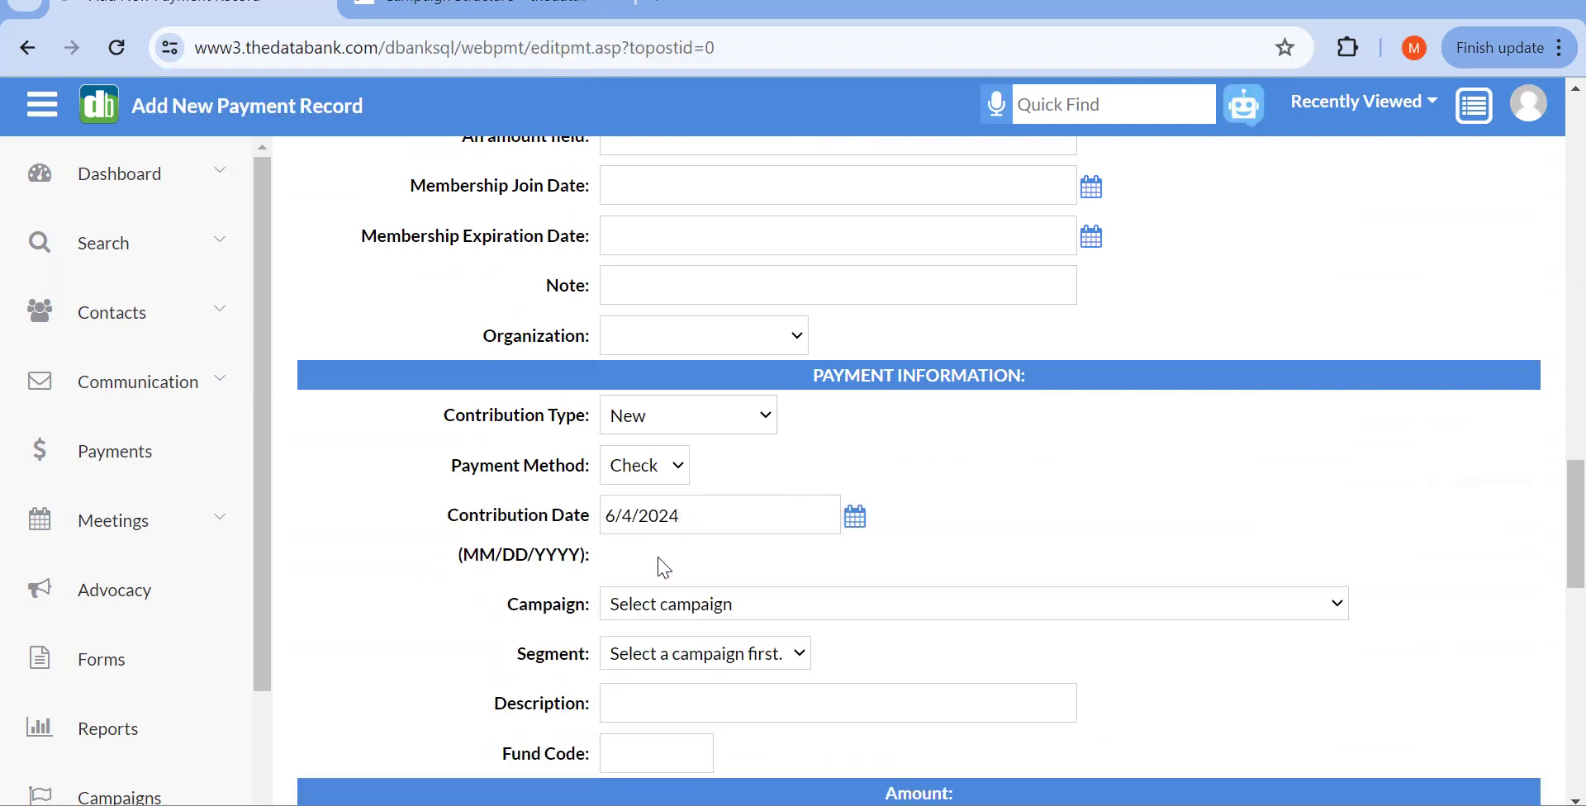
scroll(665, 568, "down", 1)
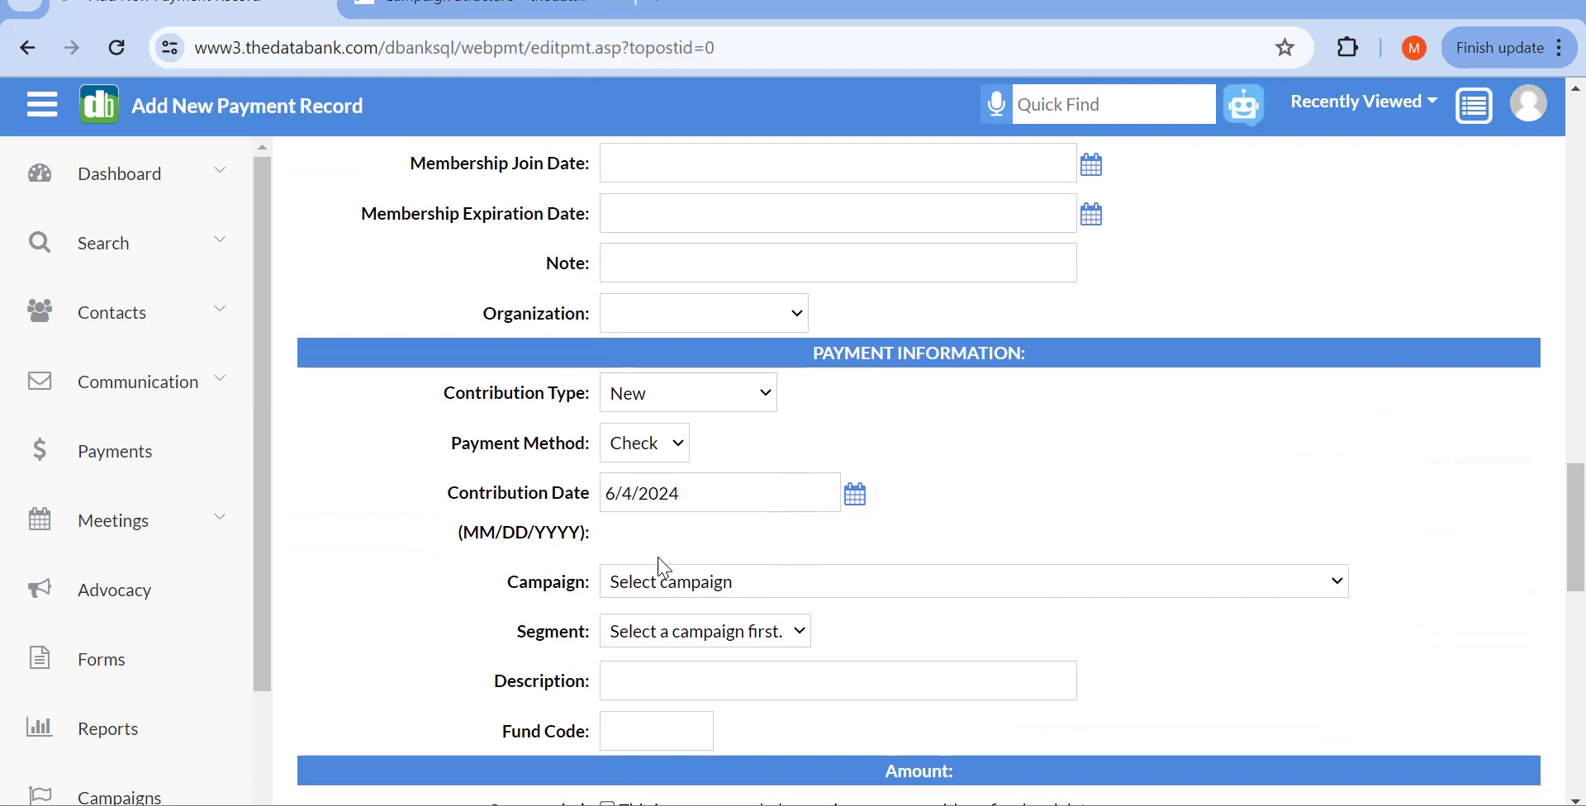
left_click(661, 446)
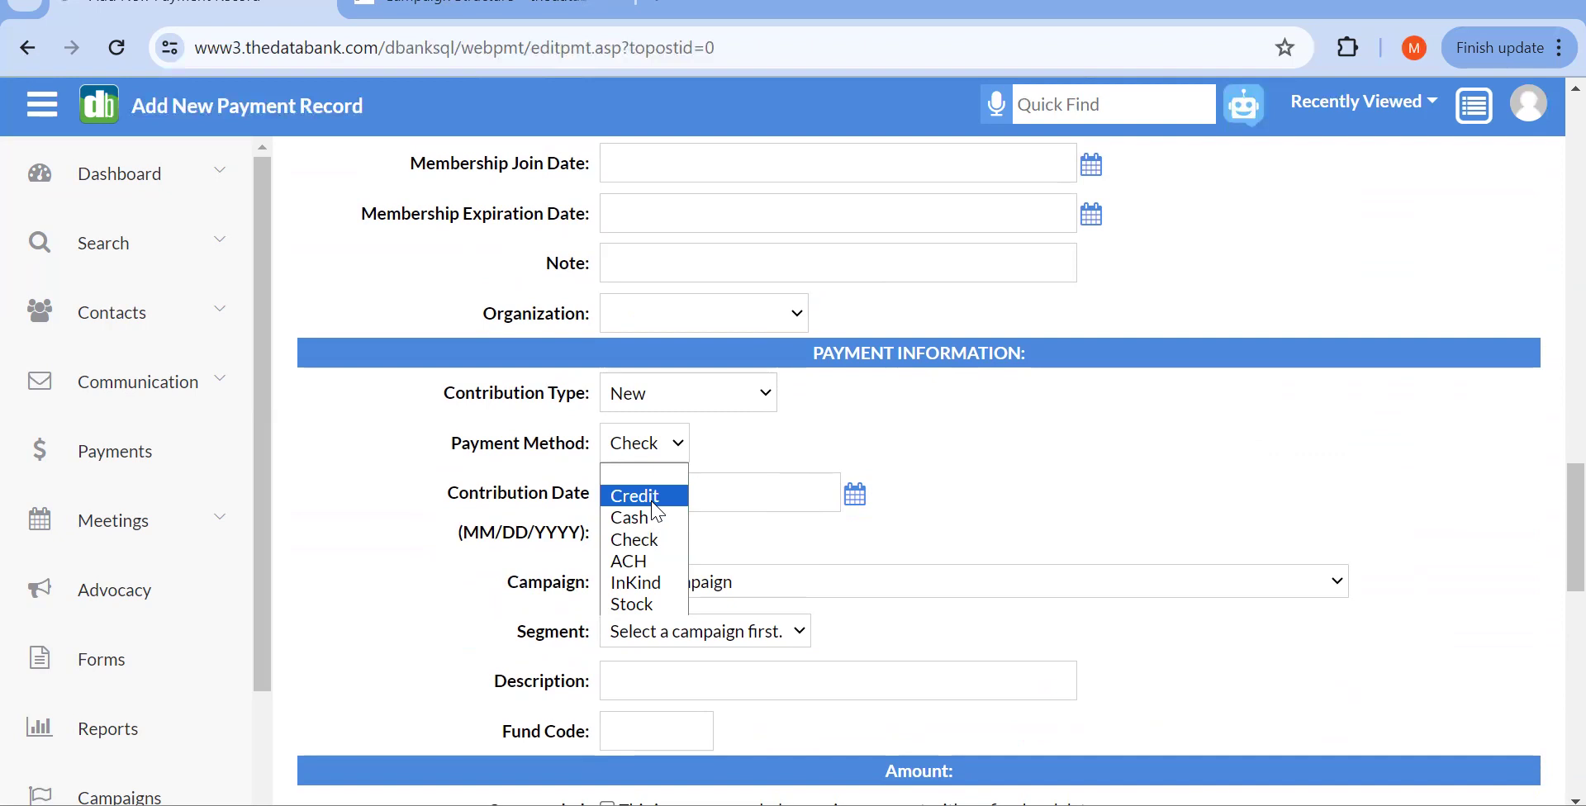
left_click(650, 501)
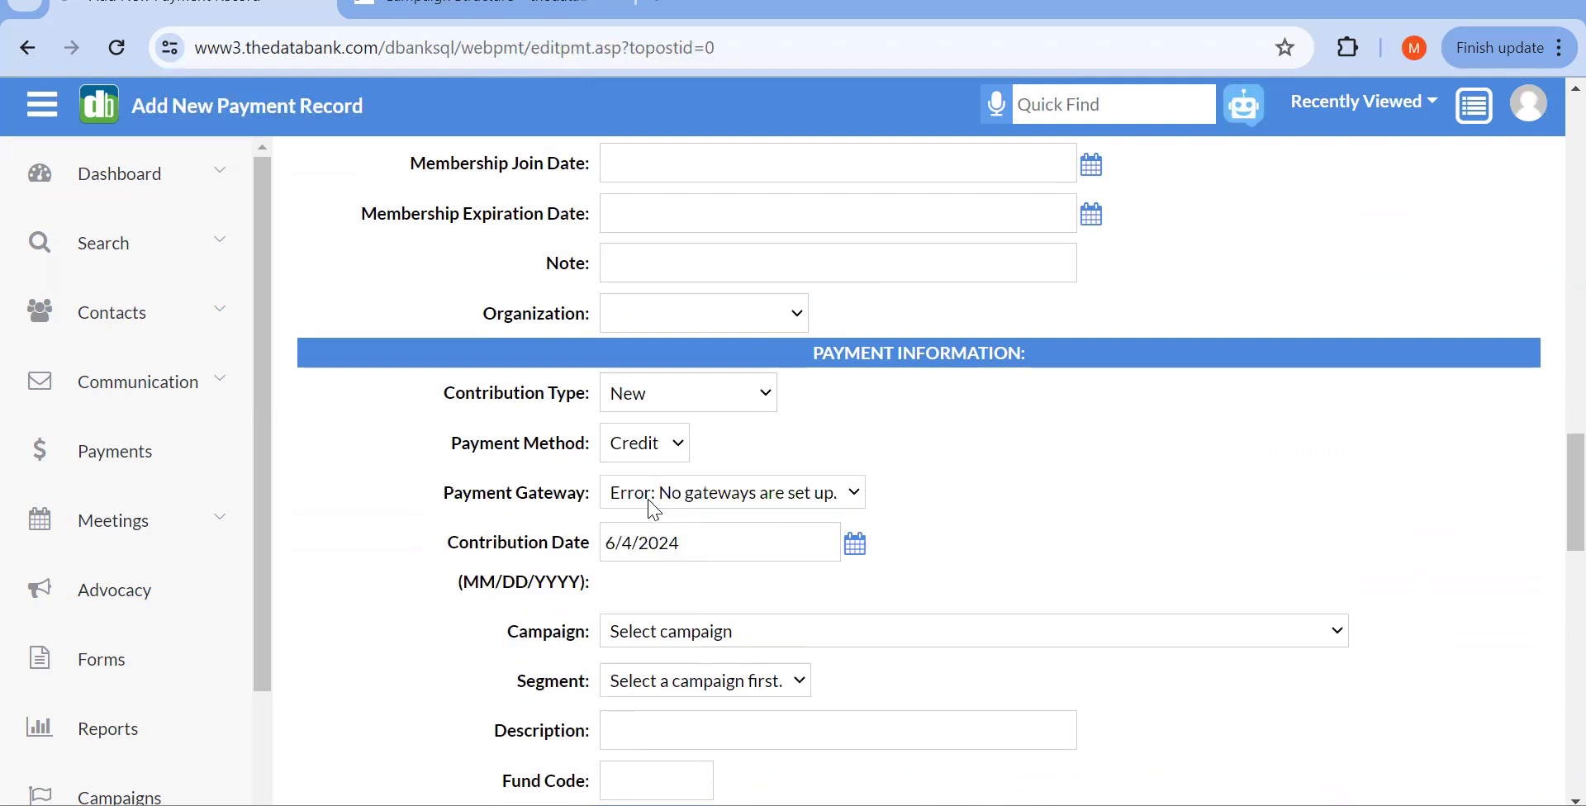
scroll(653, 508, "down", 1)
left_click(633, 438)
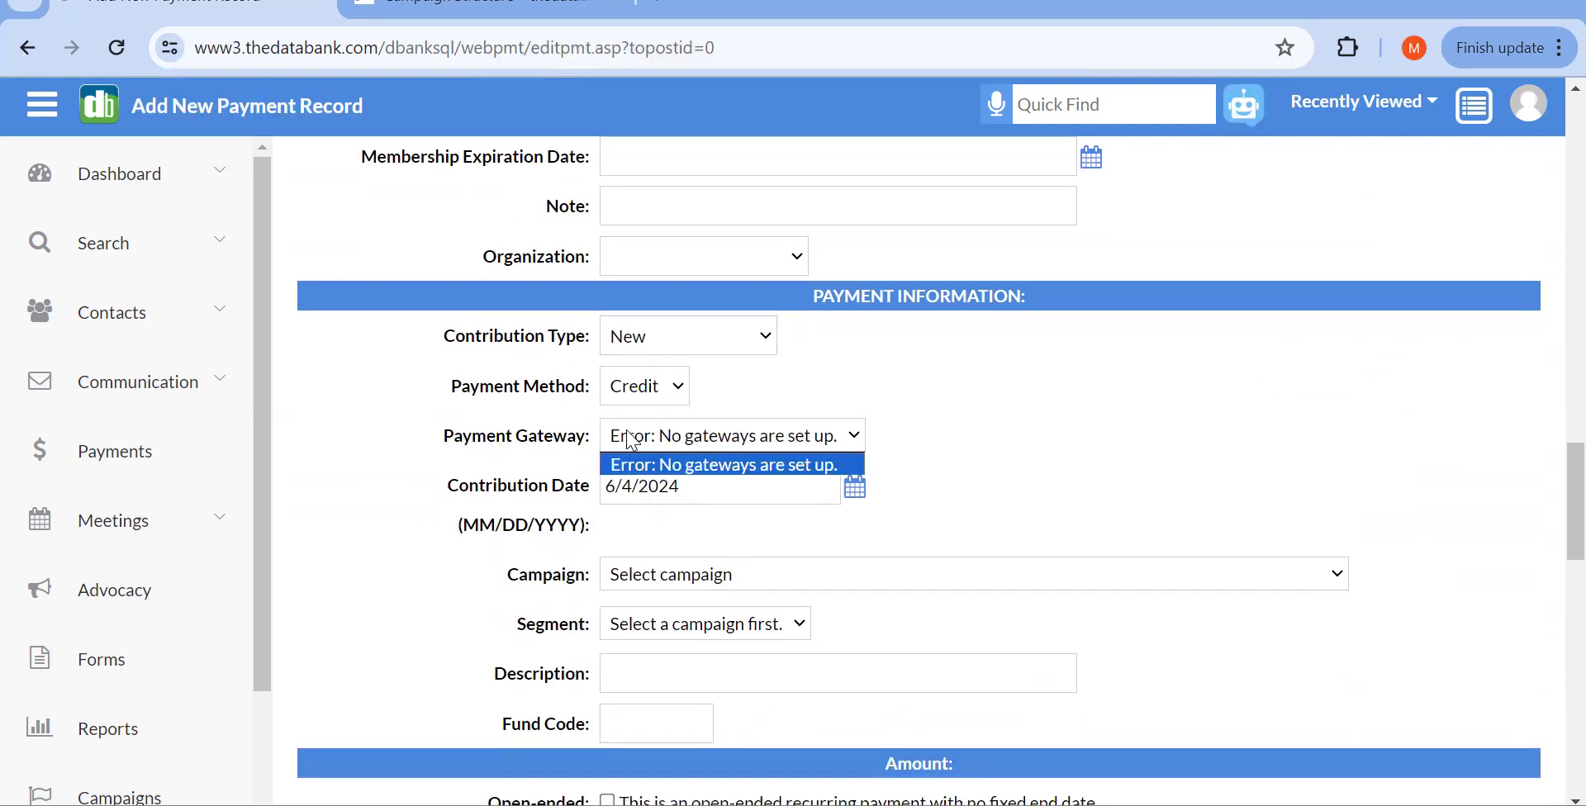
left_click(672, 469)
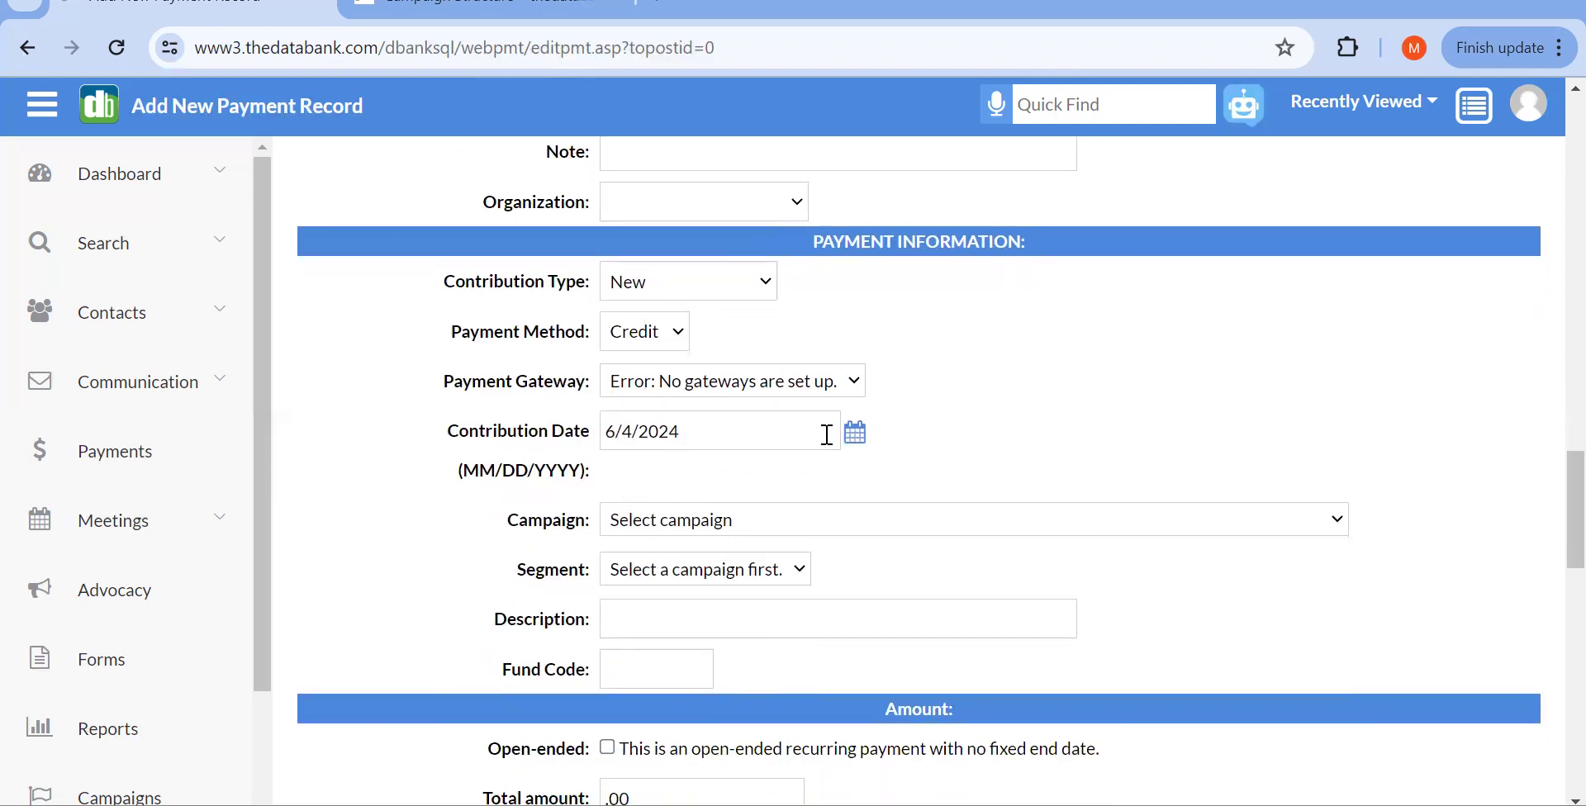
scroll(760, 384, "down", 2)
scroll(767, 384, "down", 1)
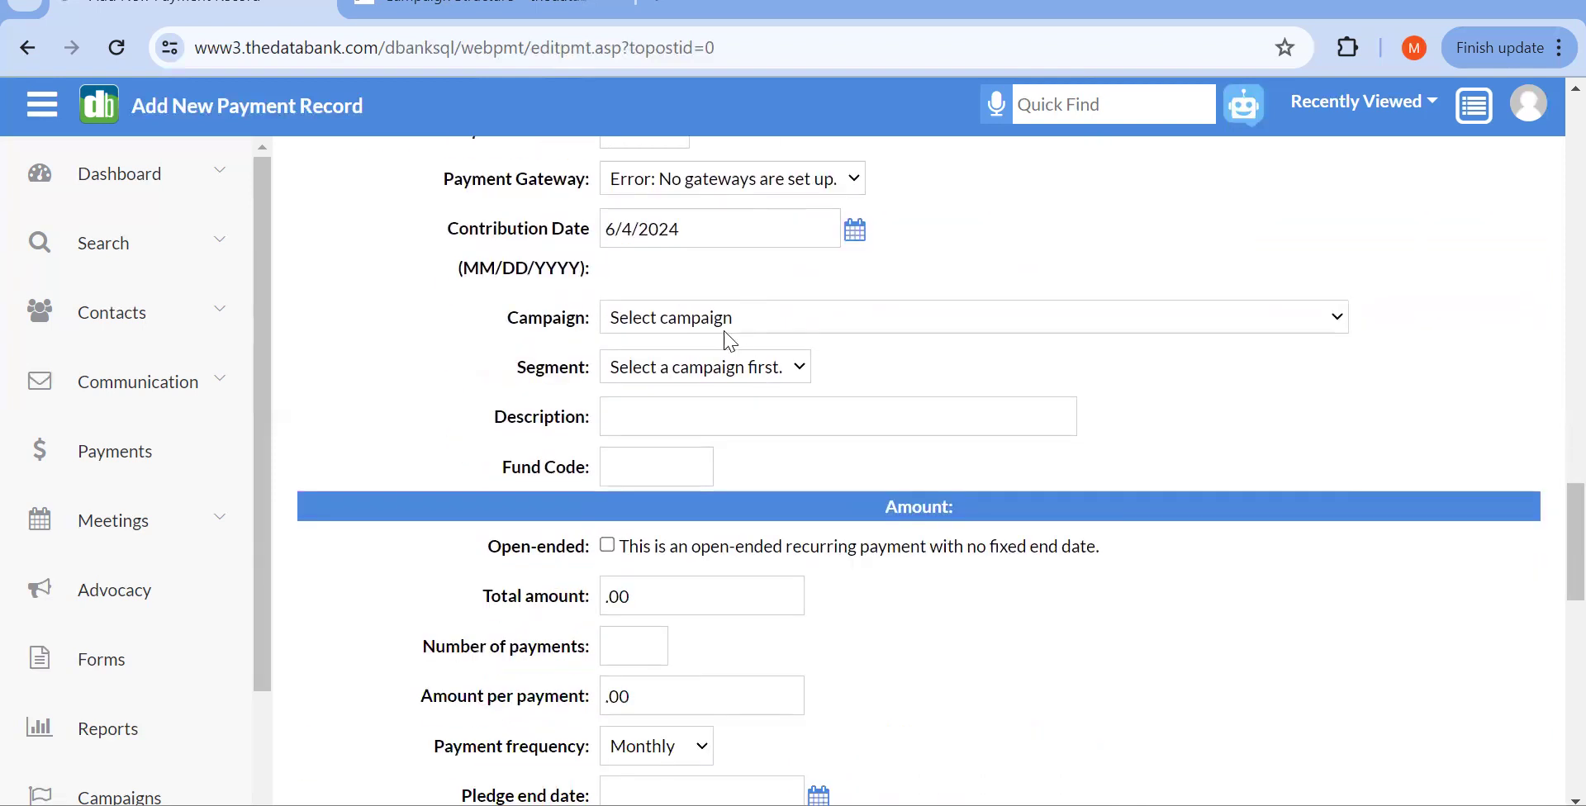
Step: Set the campaign to FY24 Award Banquet and keep segment FY24IG Individual Gifts
left_click(715, 322)
scroll(832, 582, "down", 10)
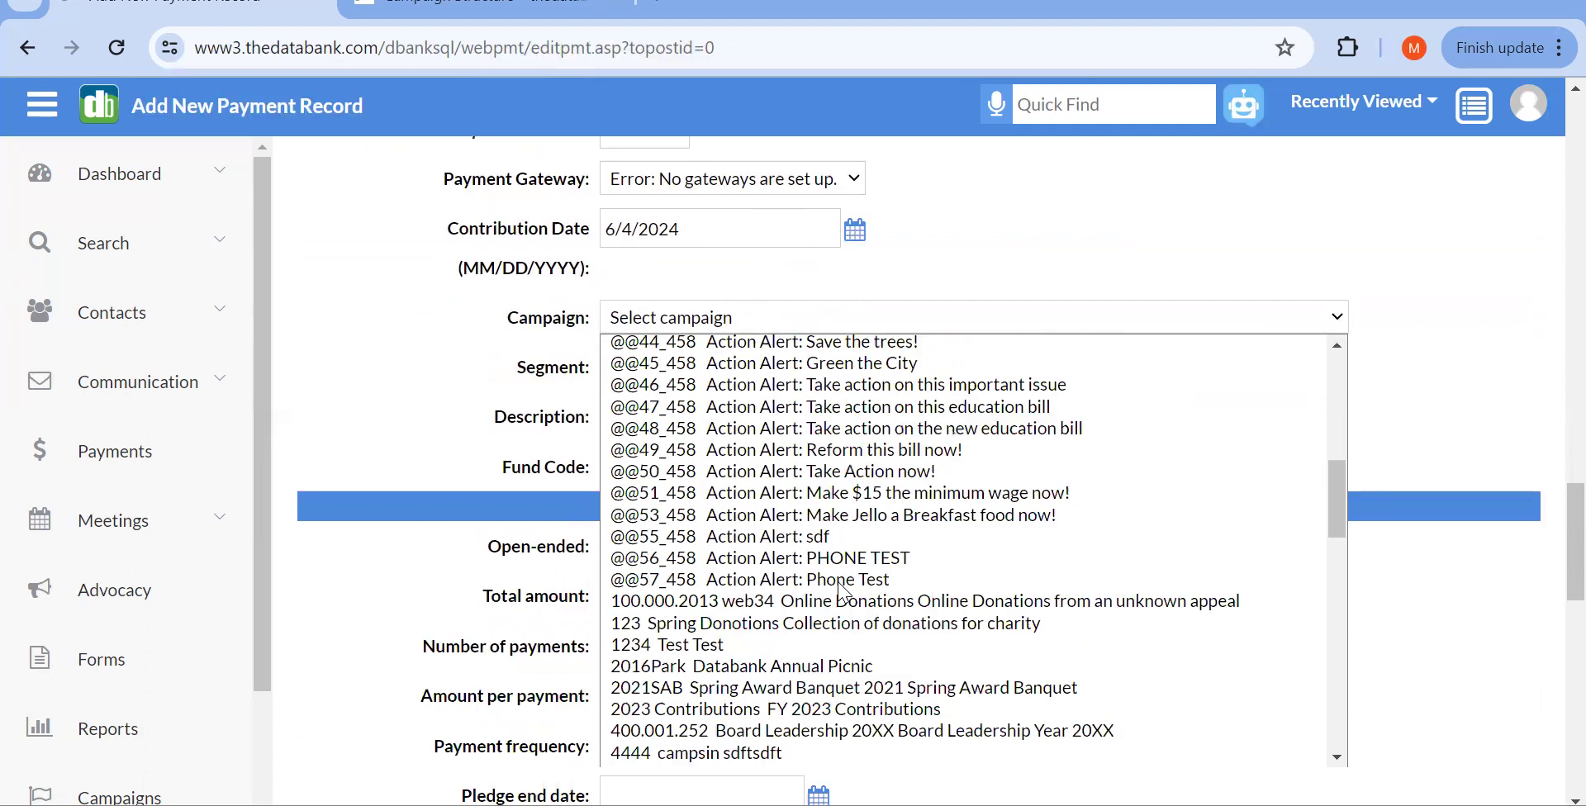
scroll(851, 578, "down", 1)
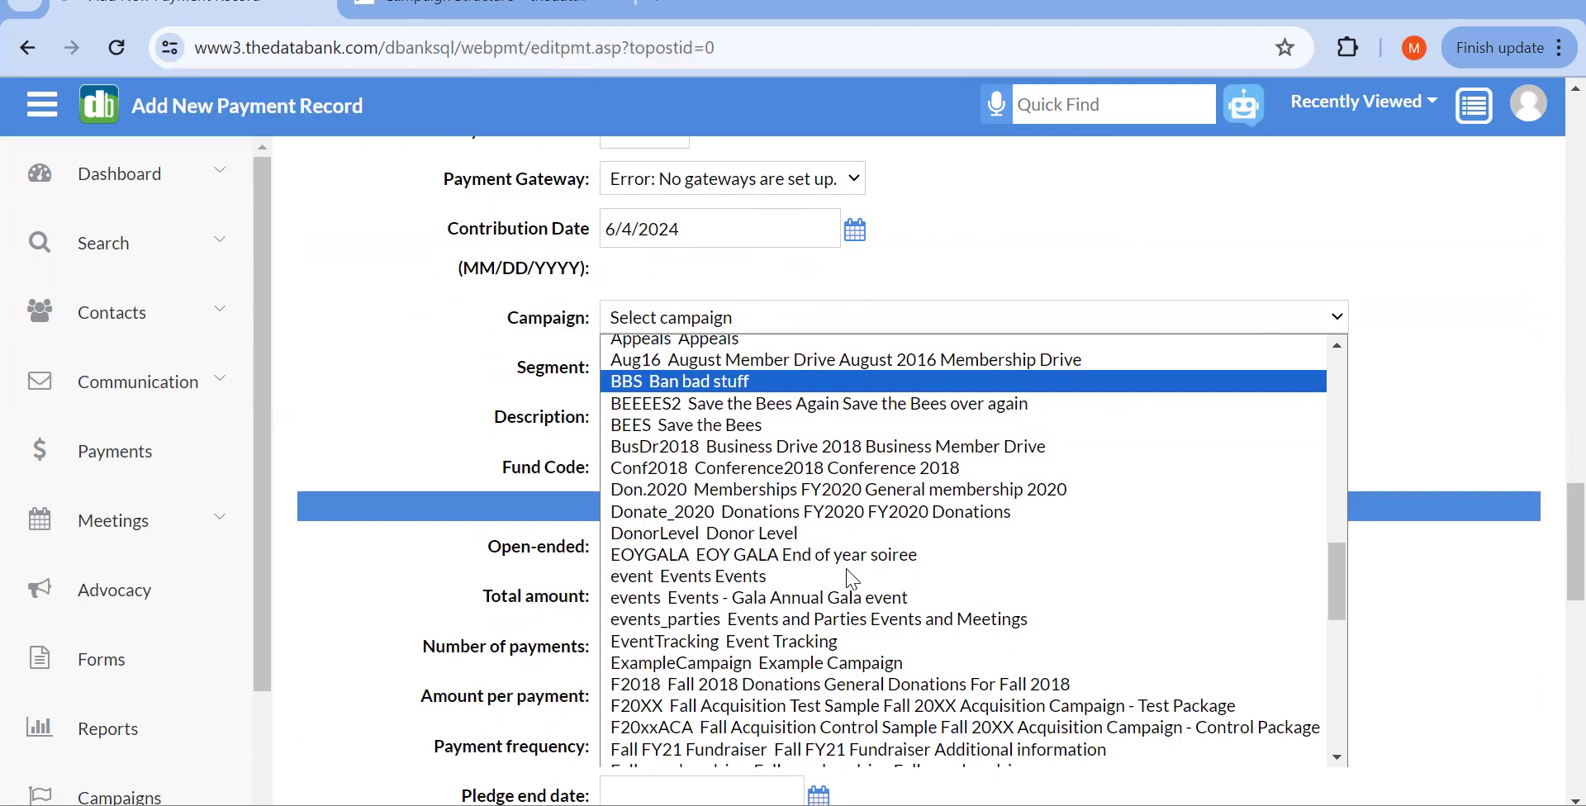
scroll(851, 578, "down", 5)
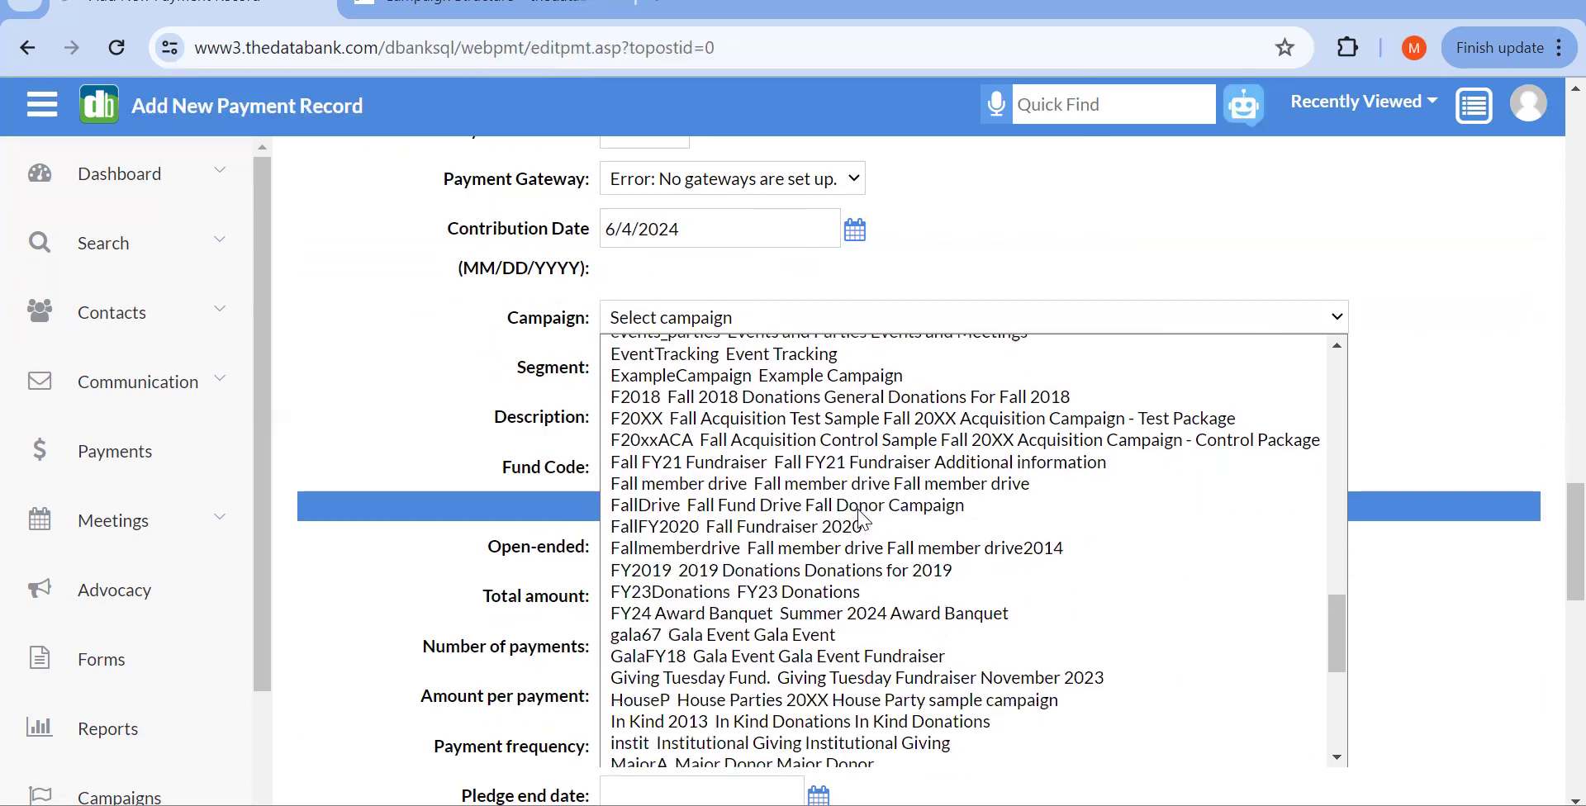
left_click(822, 609)
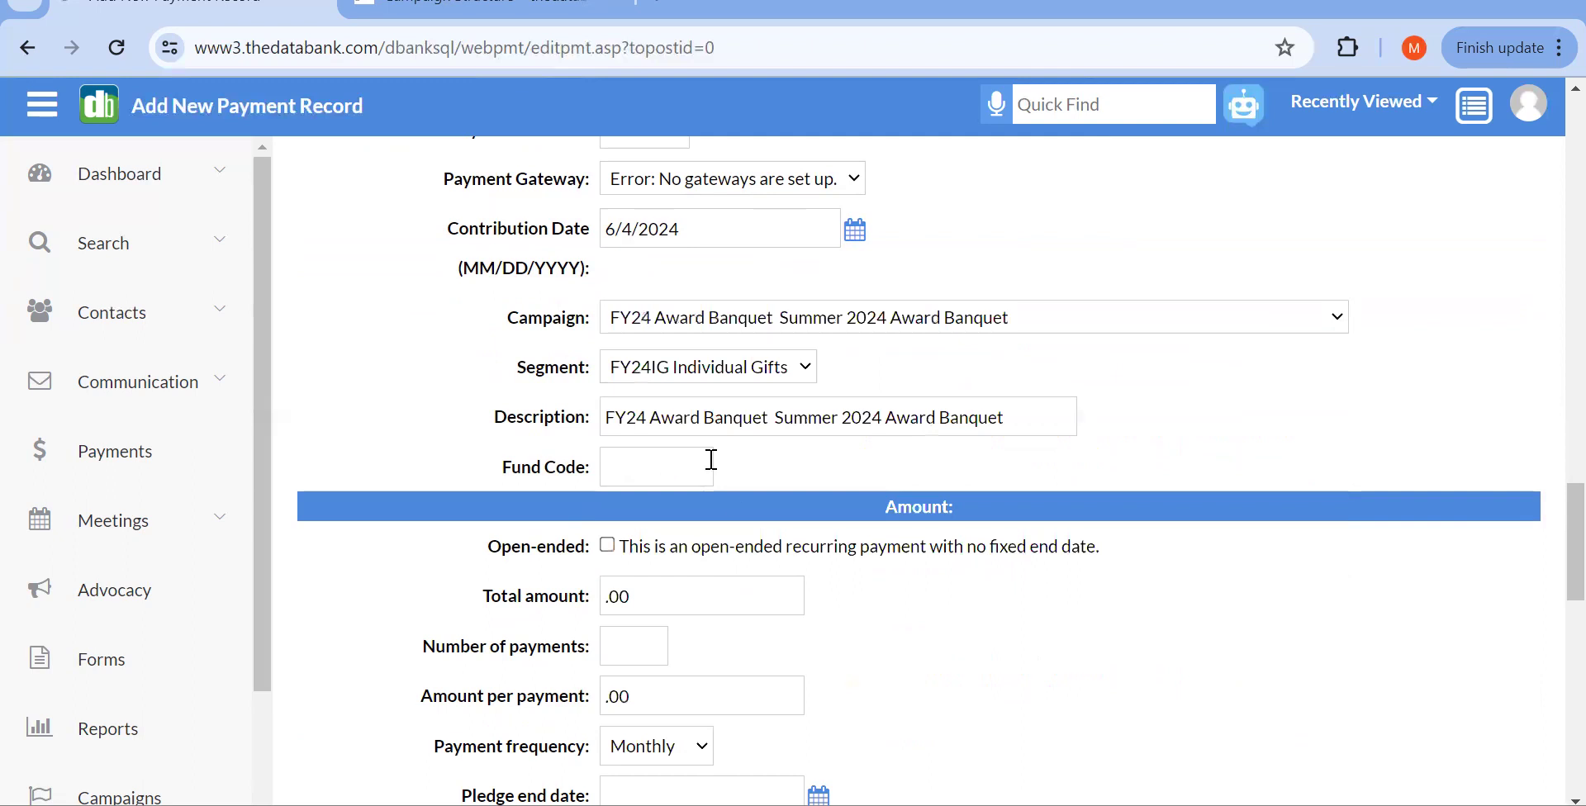
scroll(708, 460, "down", 1)
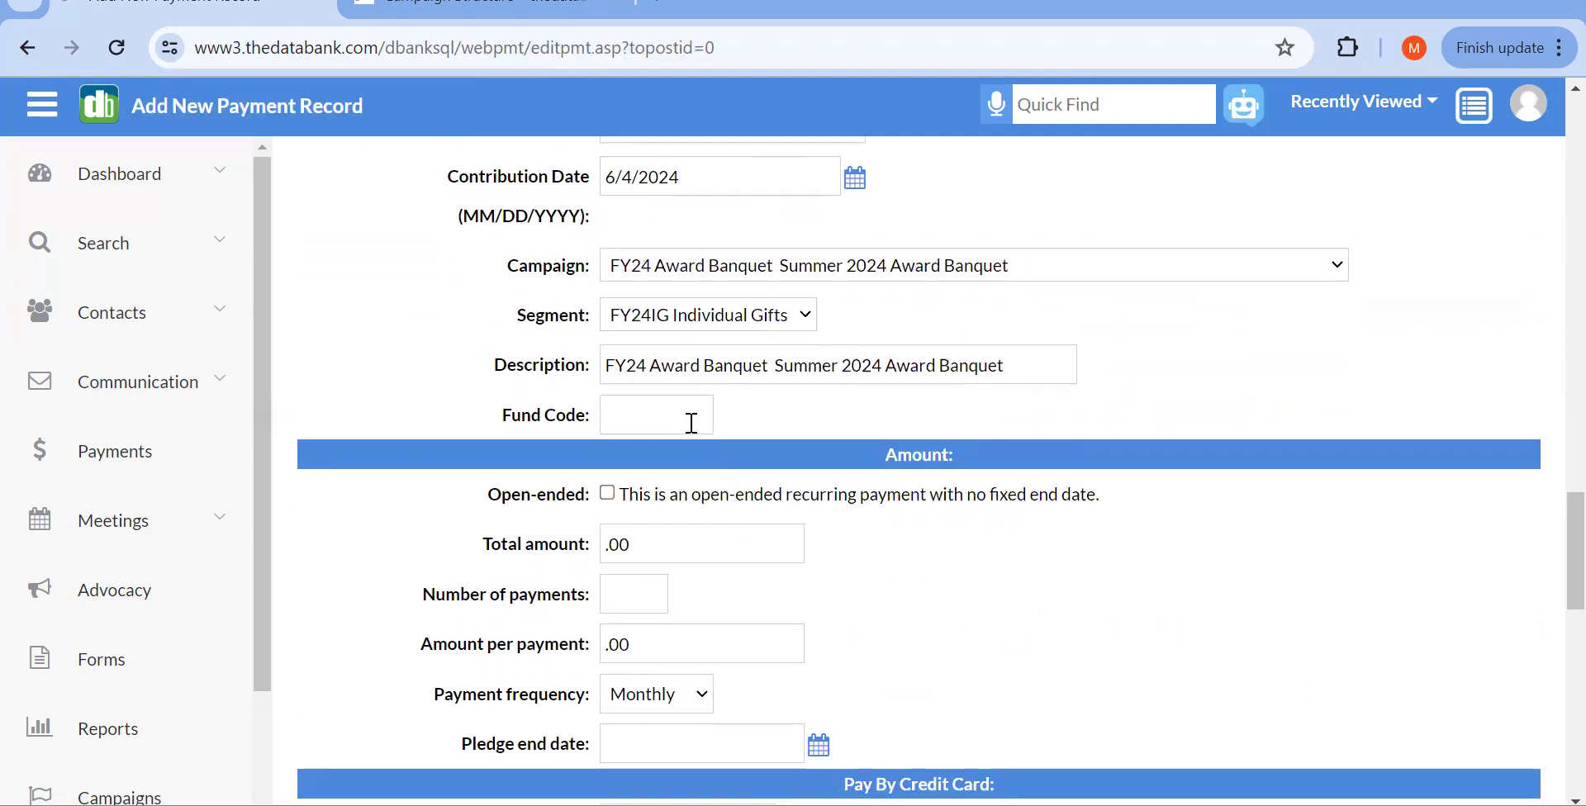
scroll(690, 424, "up", 1)
left_click(679, 395)
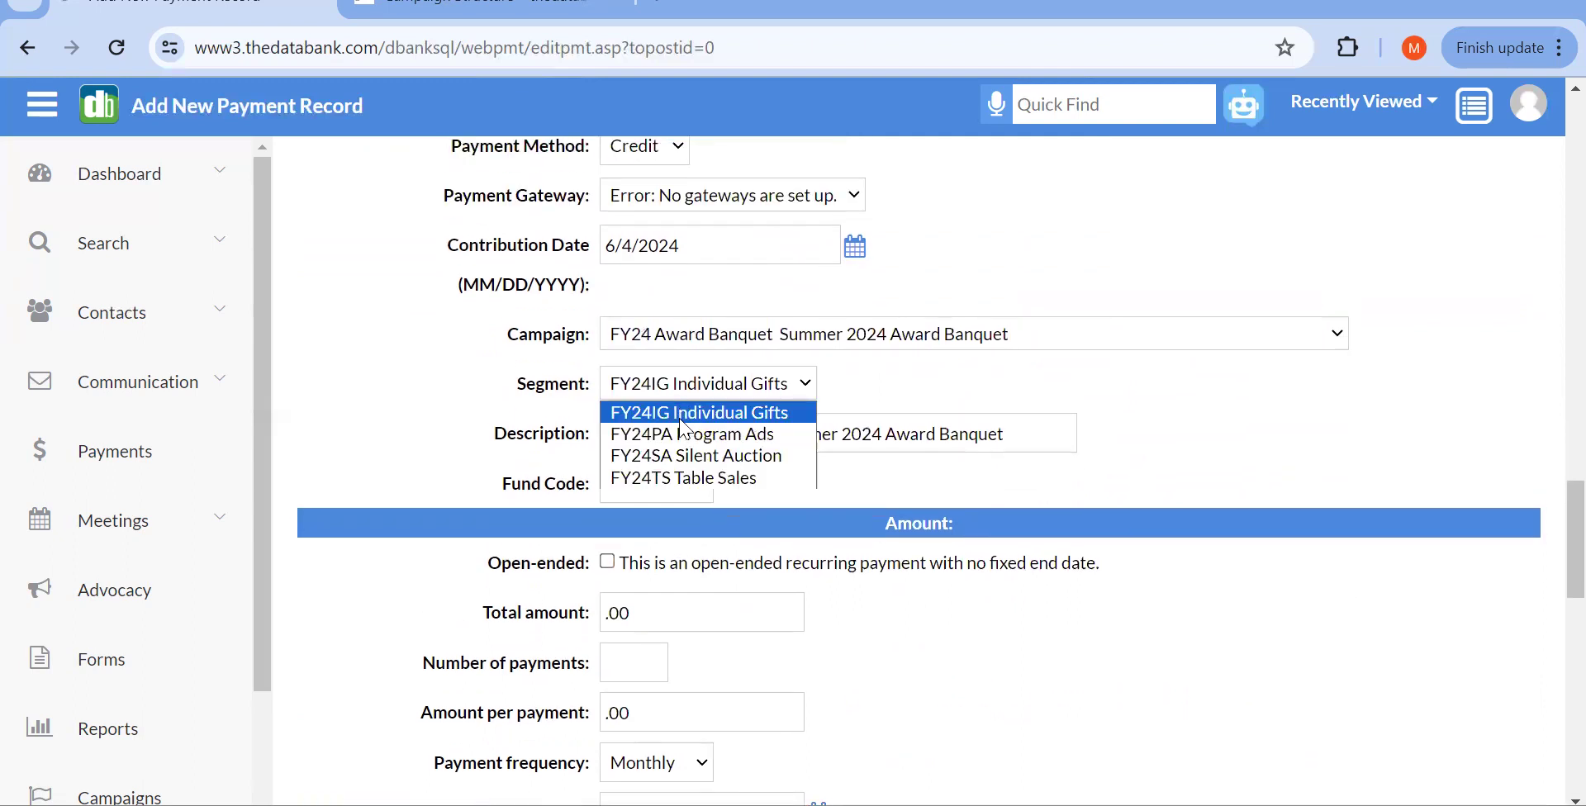
left_click(683, 414)
scroll(719, 547, "down", 1)
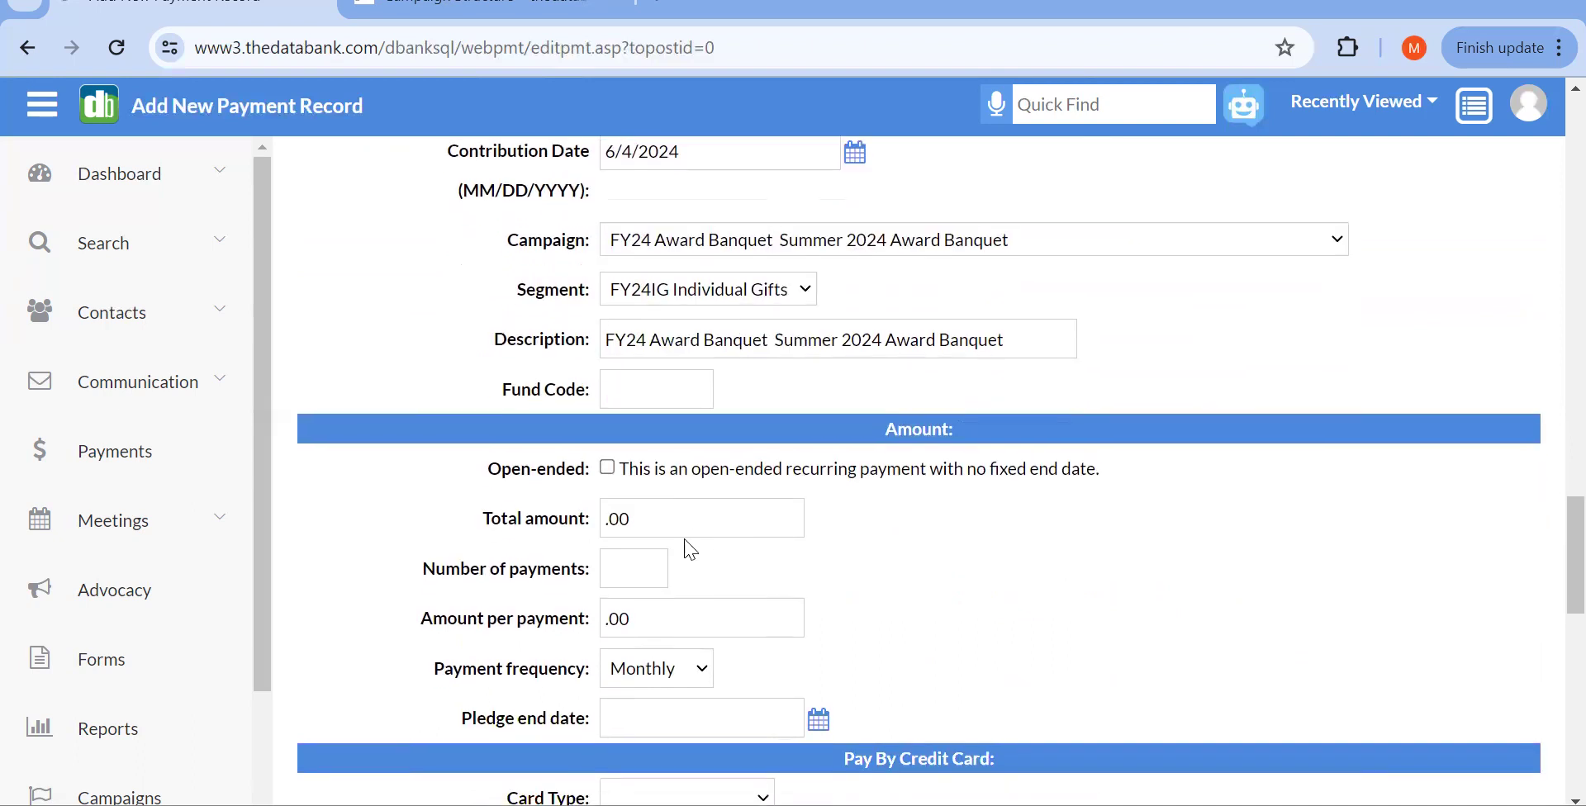
left_click(609, 518)
Step: Enter a 500 total as 1 payment and leave it one-time, not open-ended
type("500")
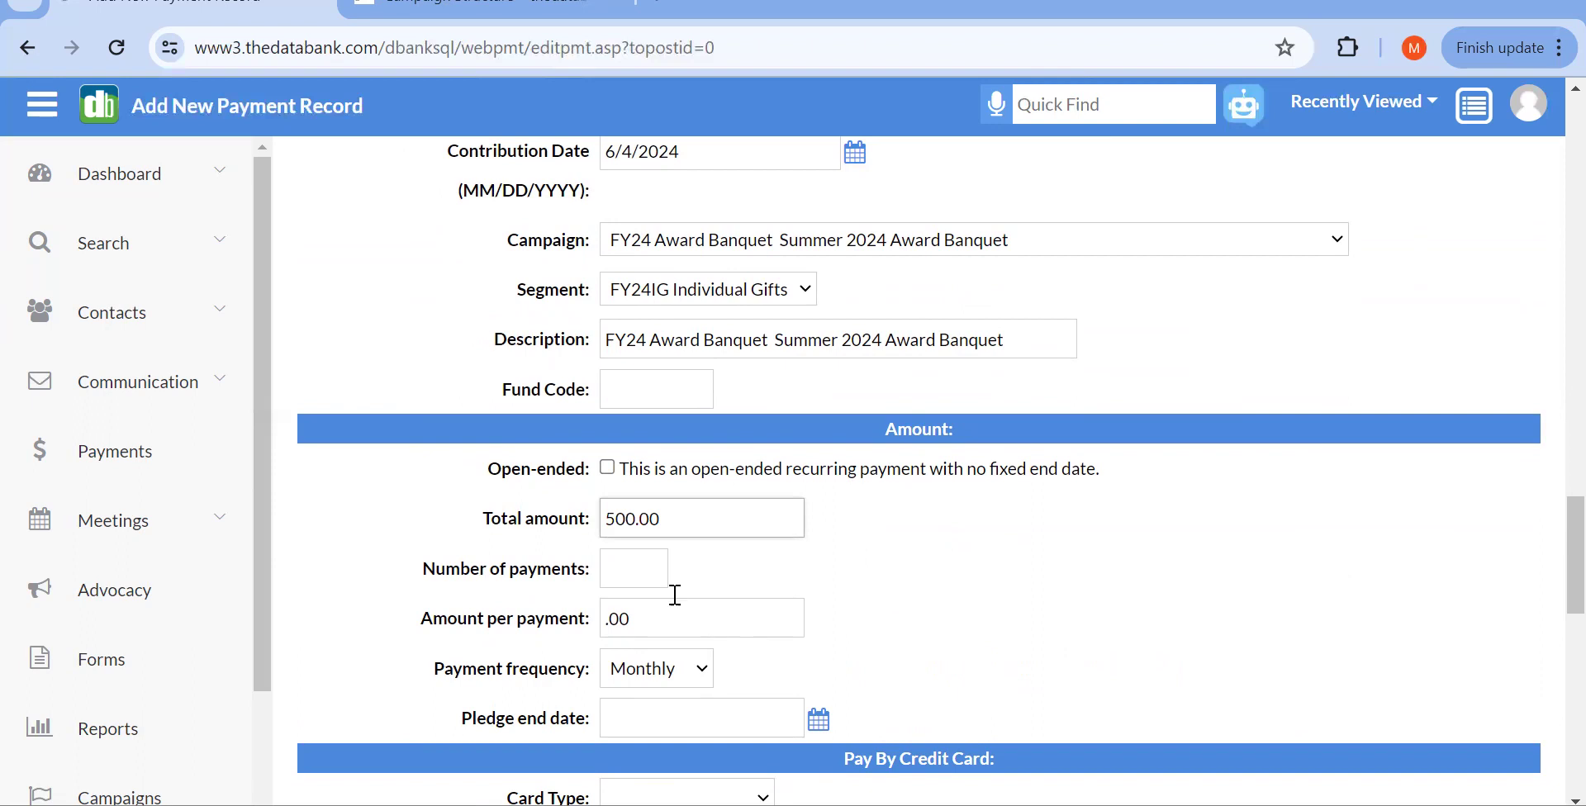
left_click(628, 568)
type("1")
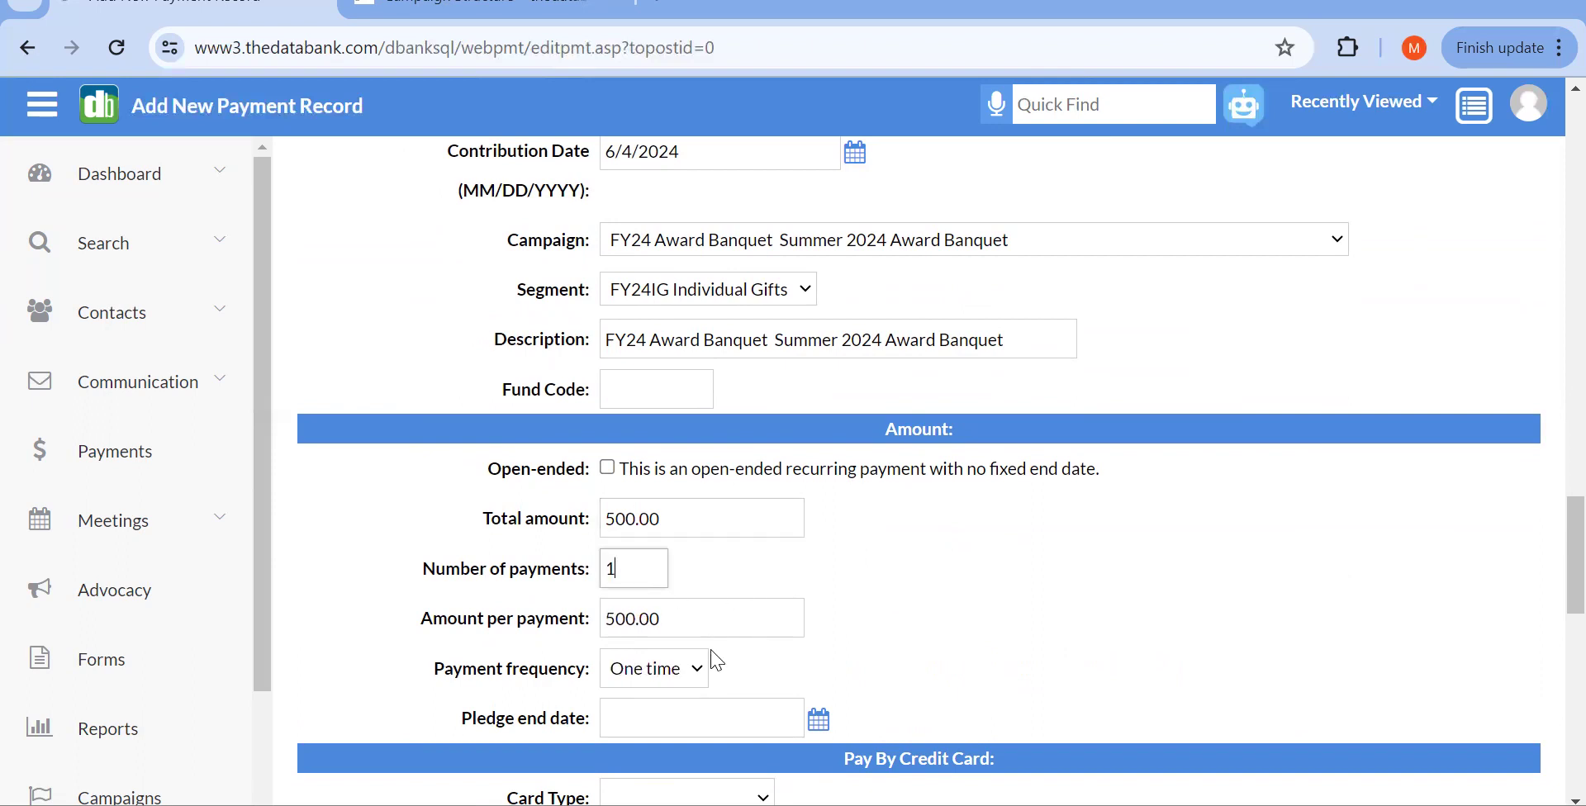
scroll(730, 611, "down", 1)
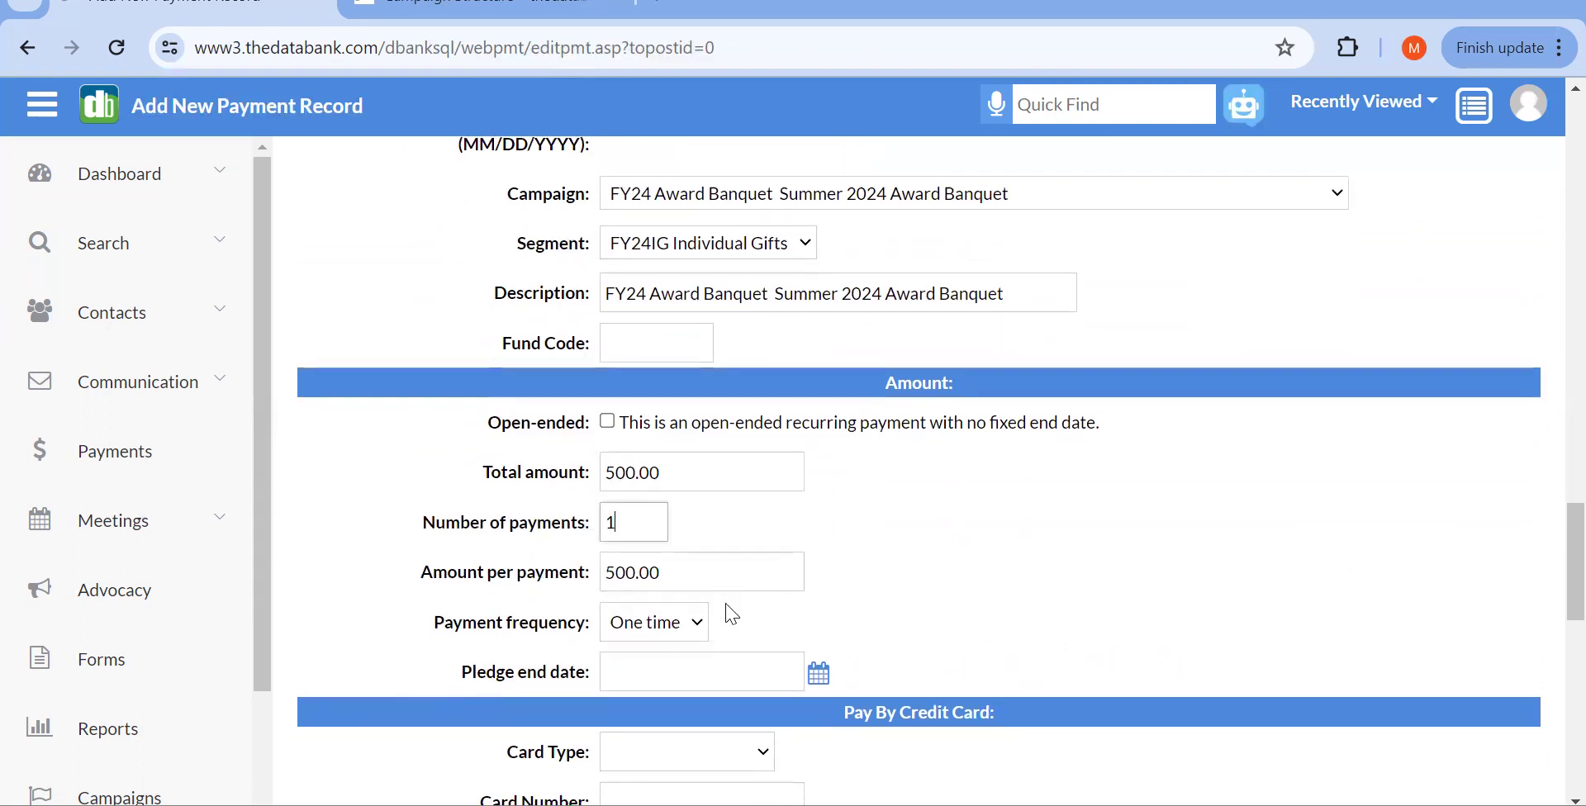
scroll(730, 613, "down", 3)
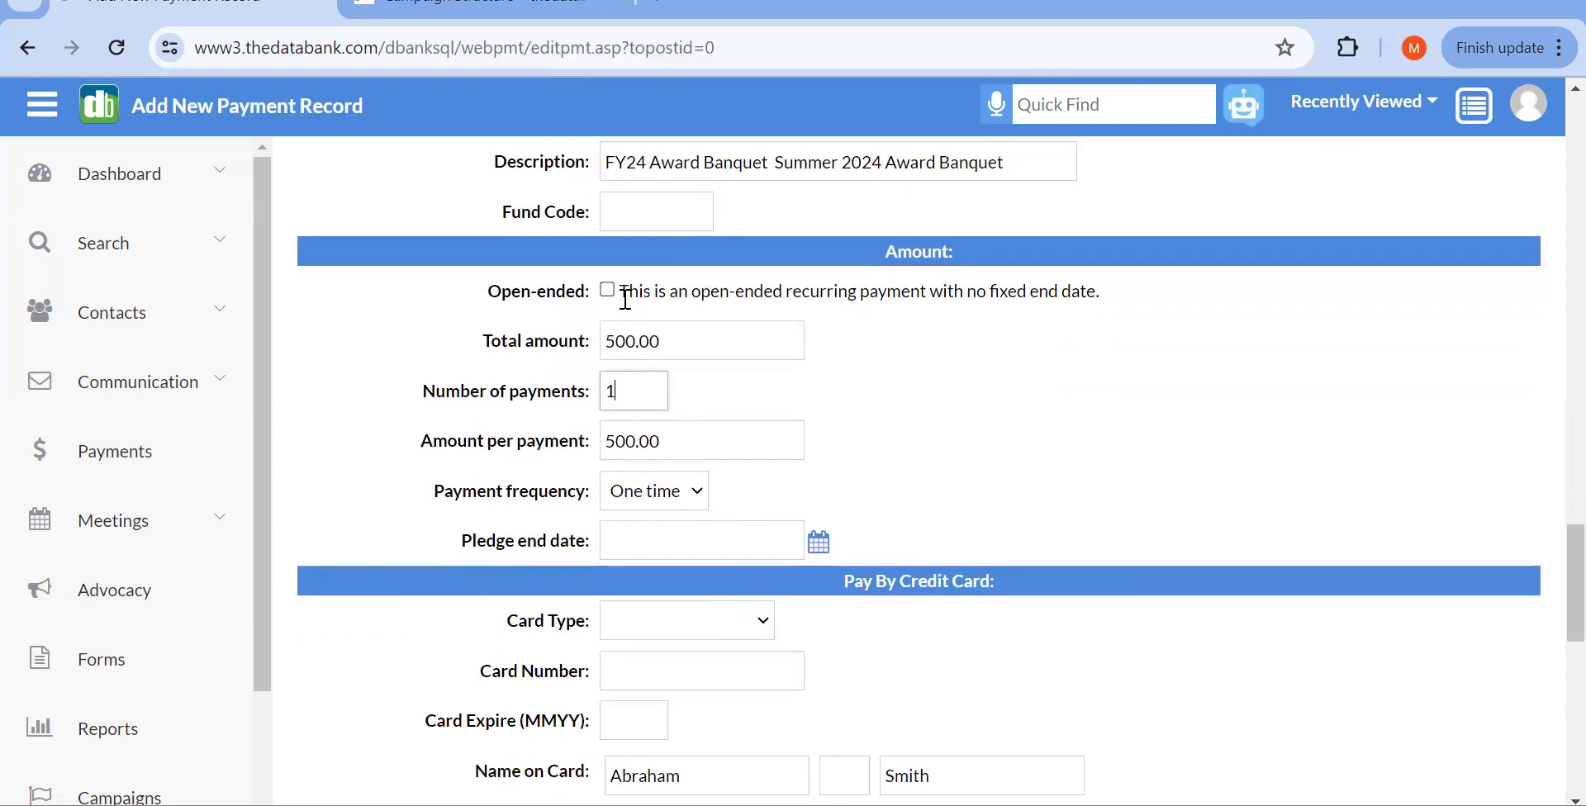
left_click(608, 292)
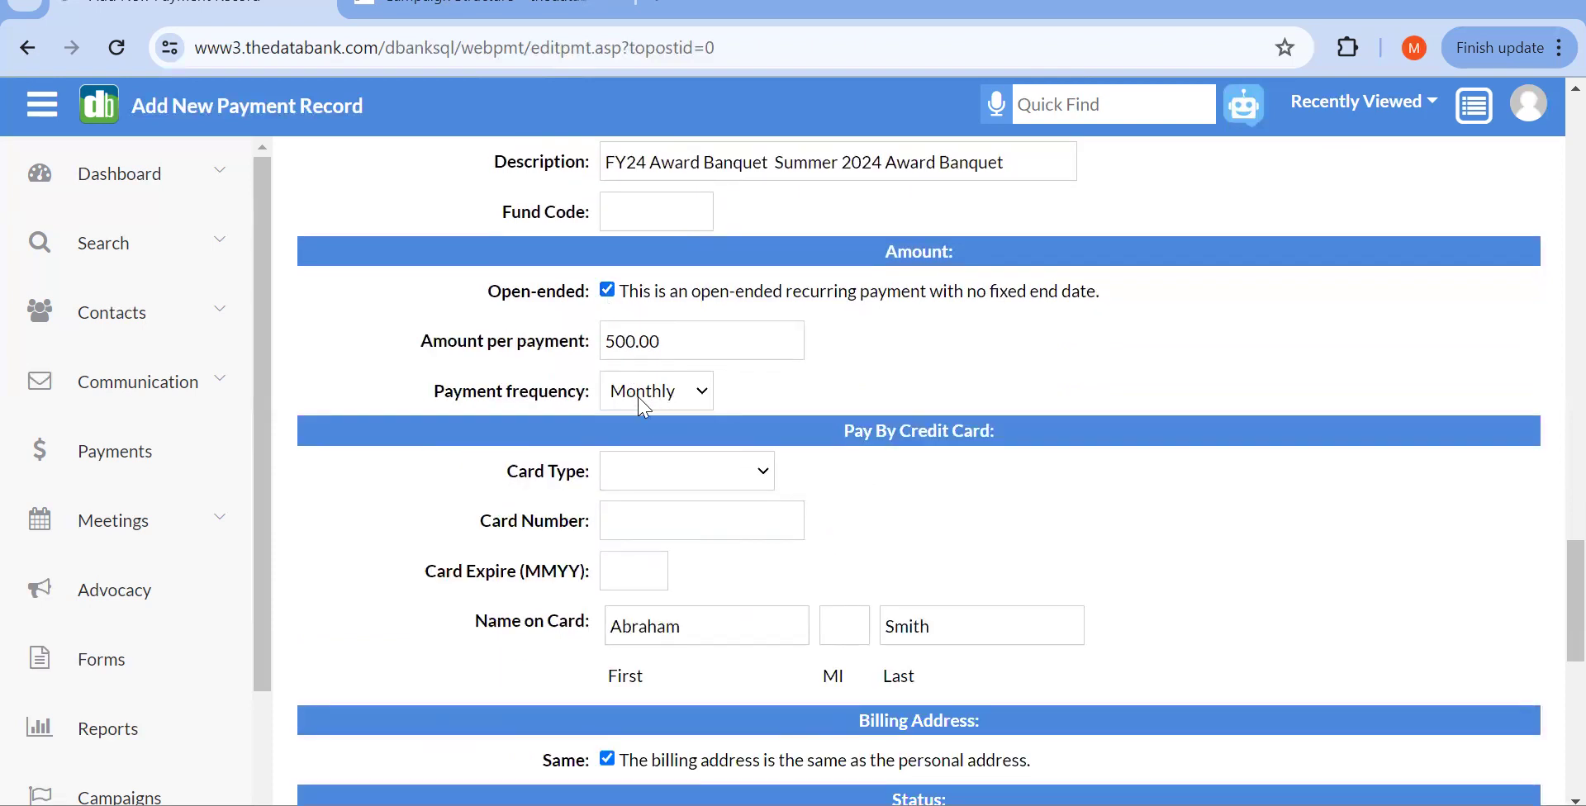
left_click(608, 291)
Step: Choose VISA, enter a test card number with expiry 1226, and submit the payment
scroll(705, 533, "down", 3)
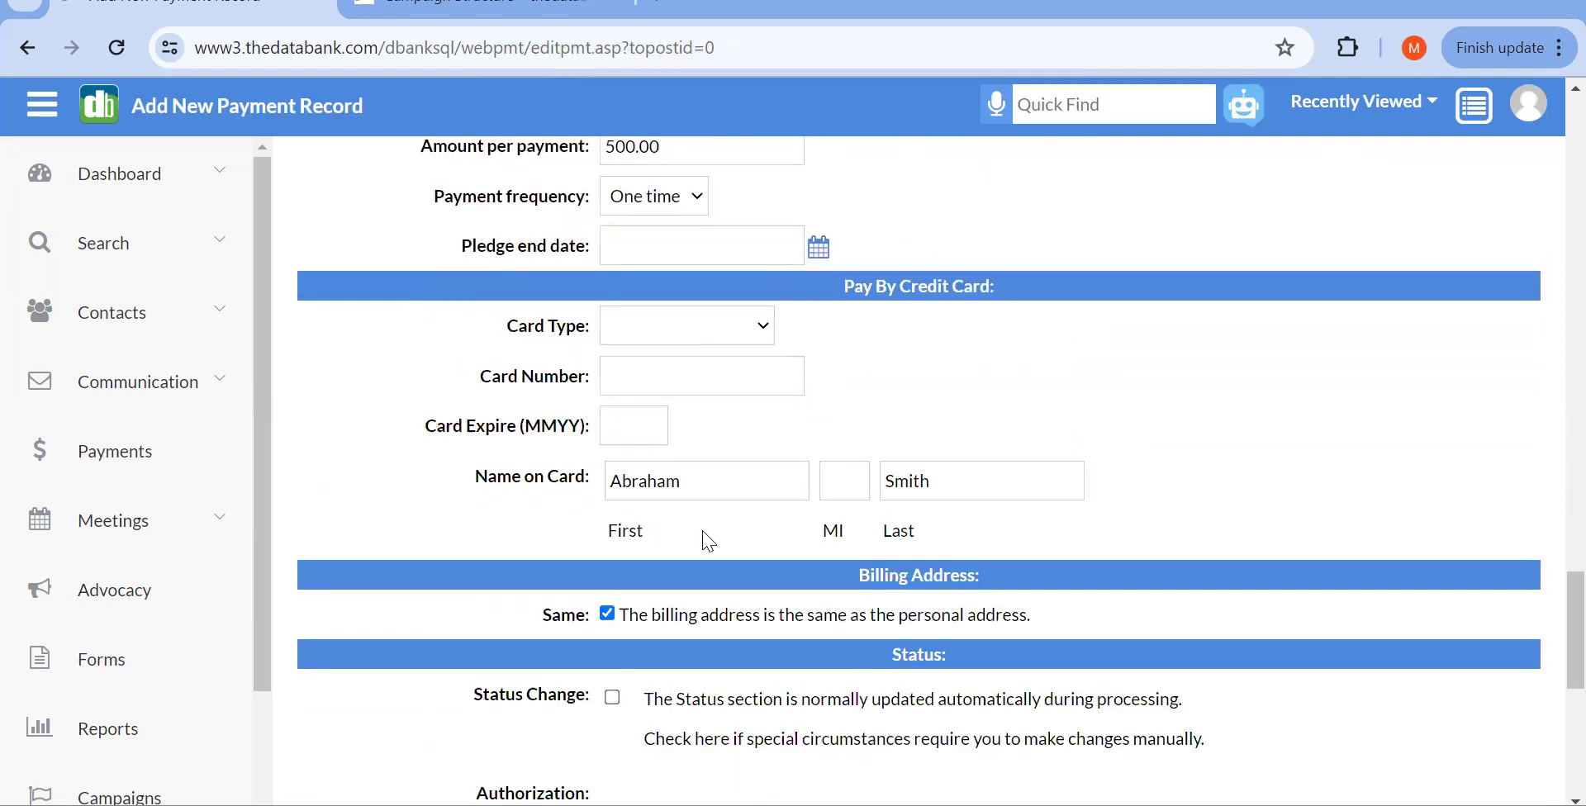
left_click(646, 343)
left_click(655, 370)
left_click(657, 375)
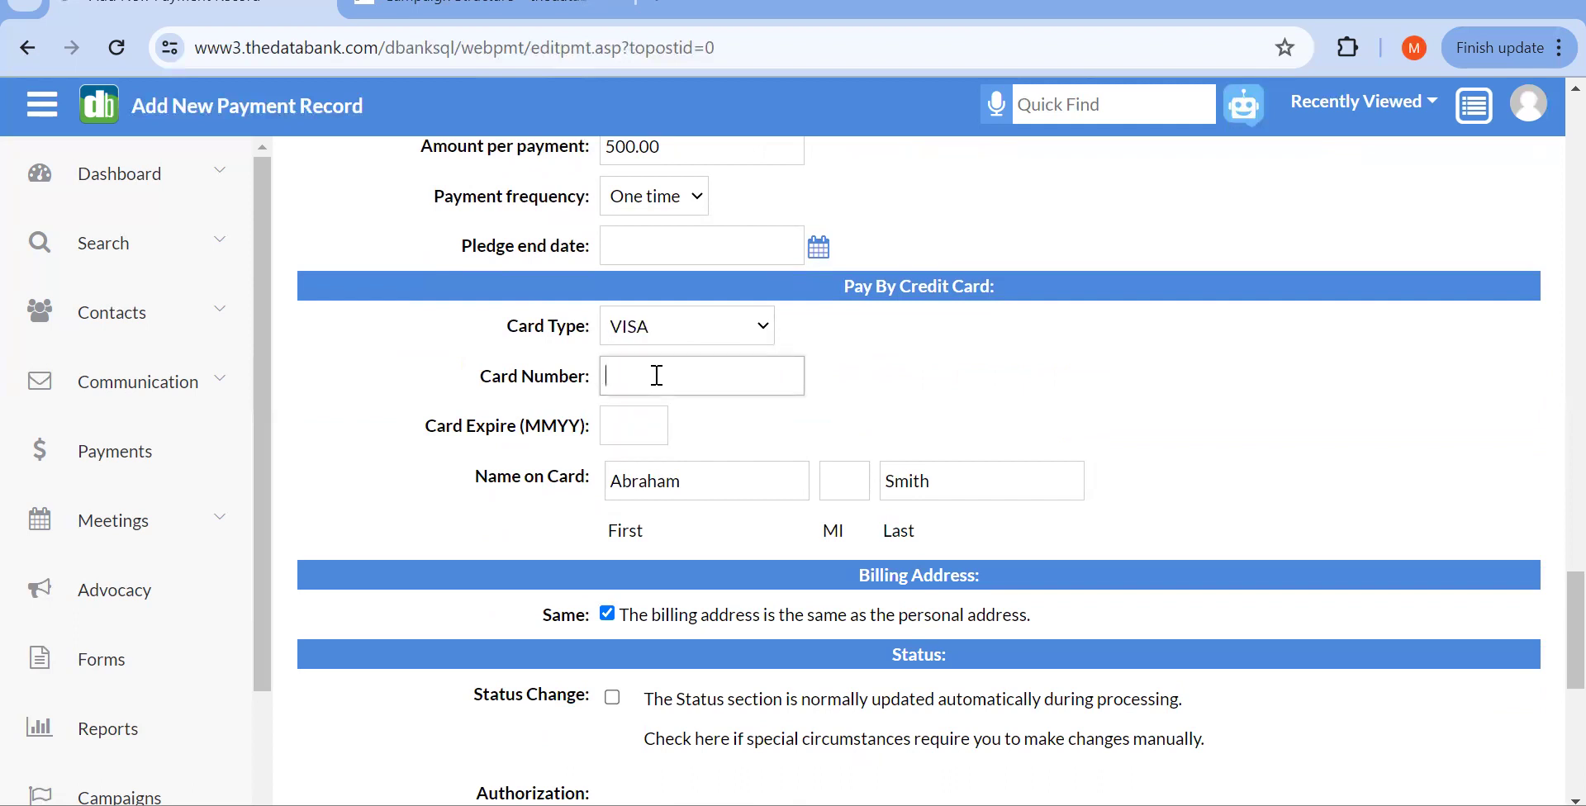
type("41111111111111111")
left_click(628, 432)
type("121")
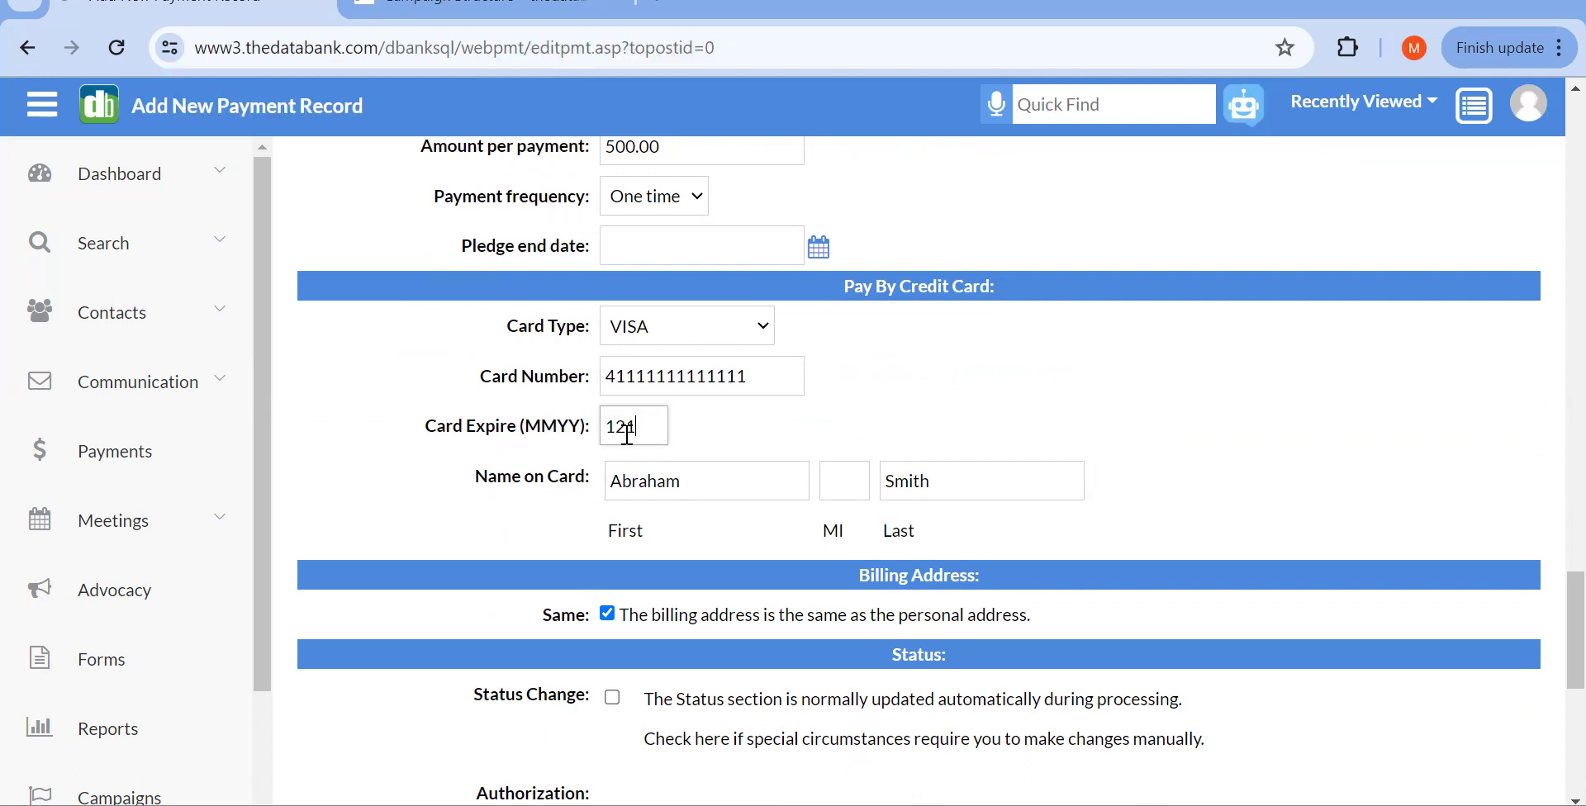
key("BackSpace")
type("26")
scroll(1054, 489, "down", 5)
scroll(1054, 489, "down", 2)
left_click(1359, 317)
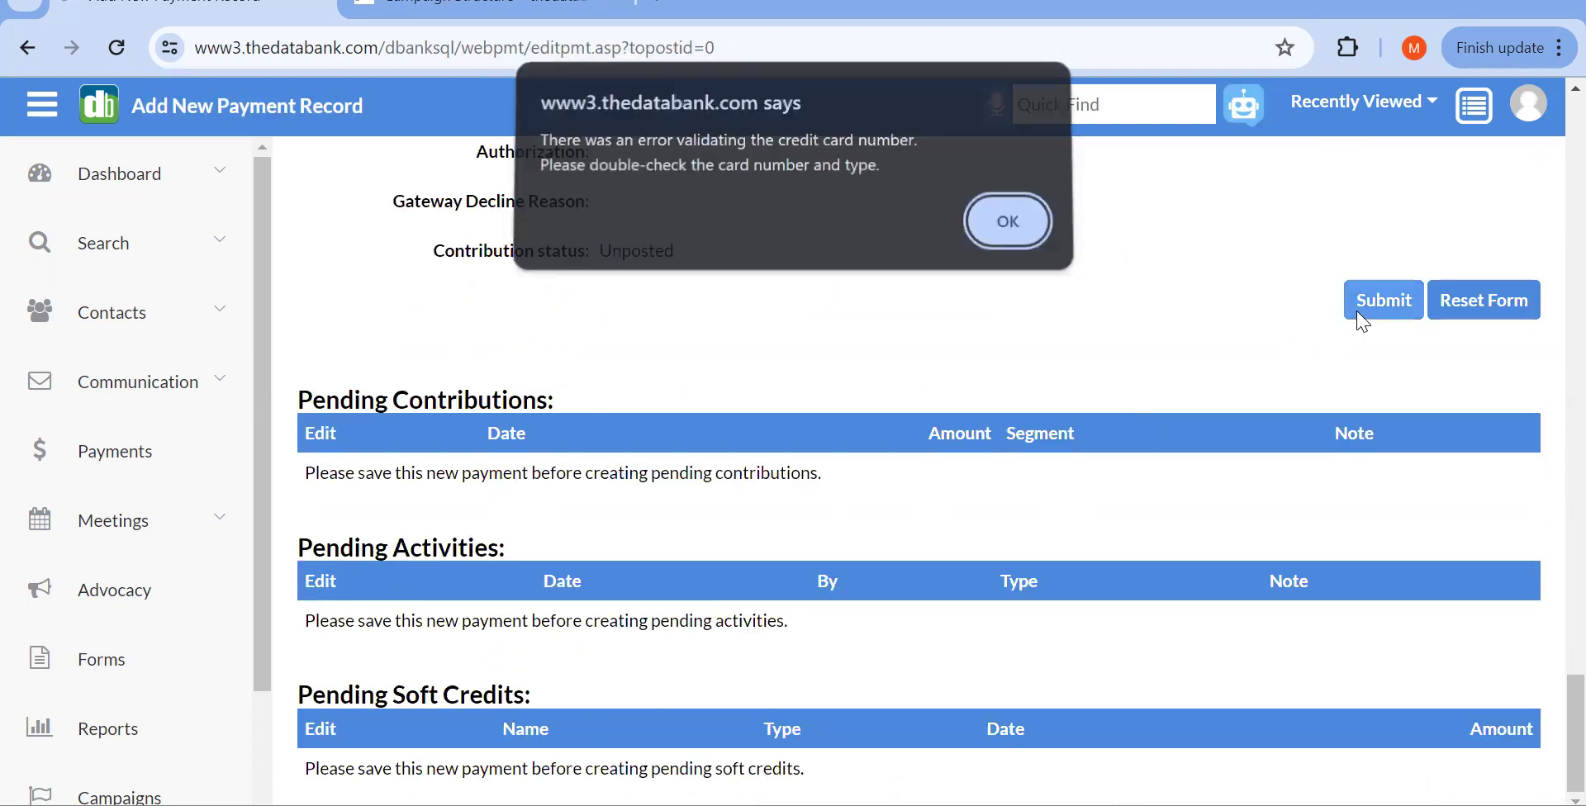
Step: Dismiss the card error and try a spaced test VISA number in the custom donation form's Credit Card field
left_click(1001, 248)
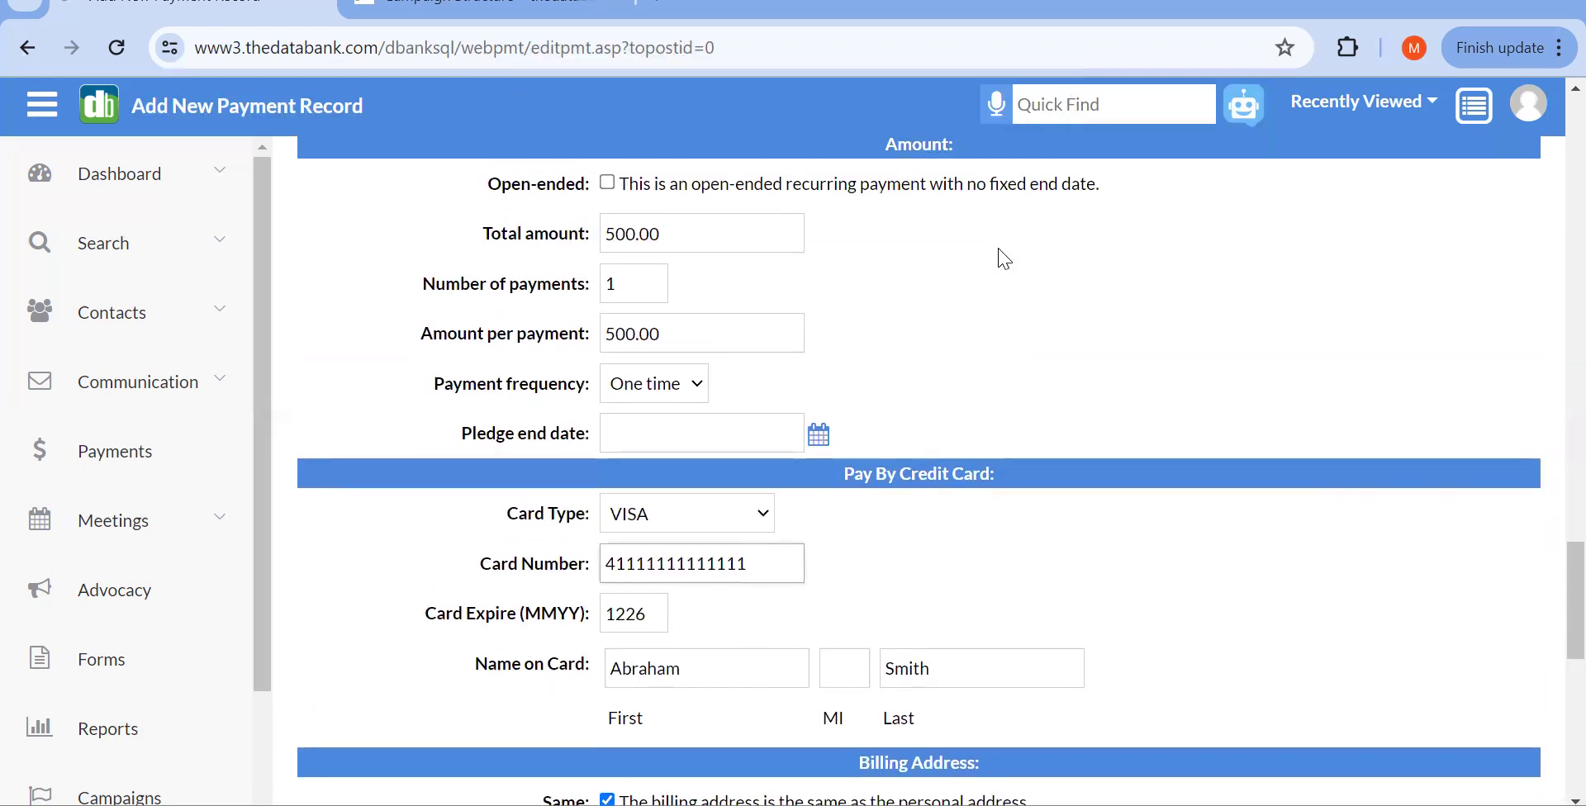
left_click(142, 648)
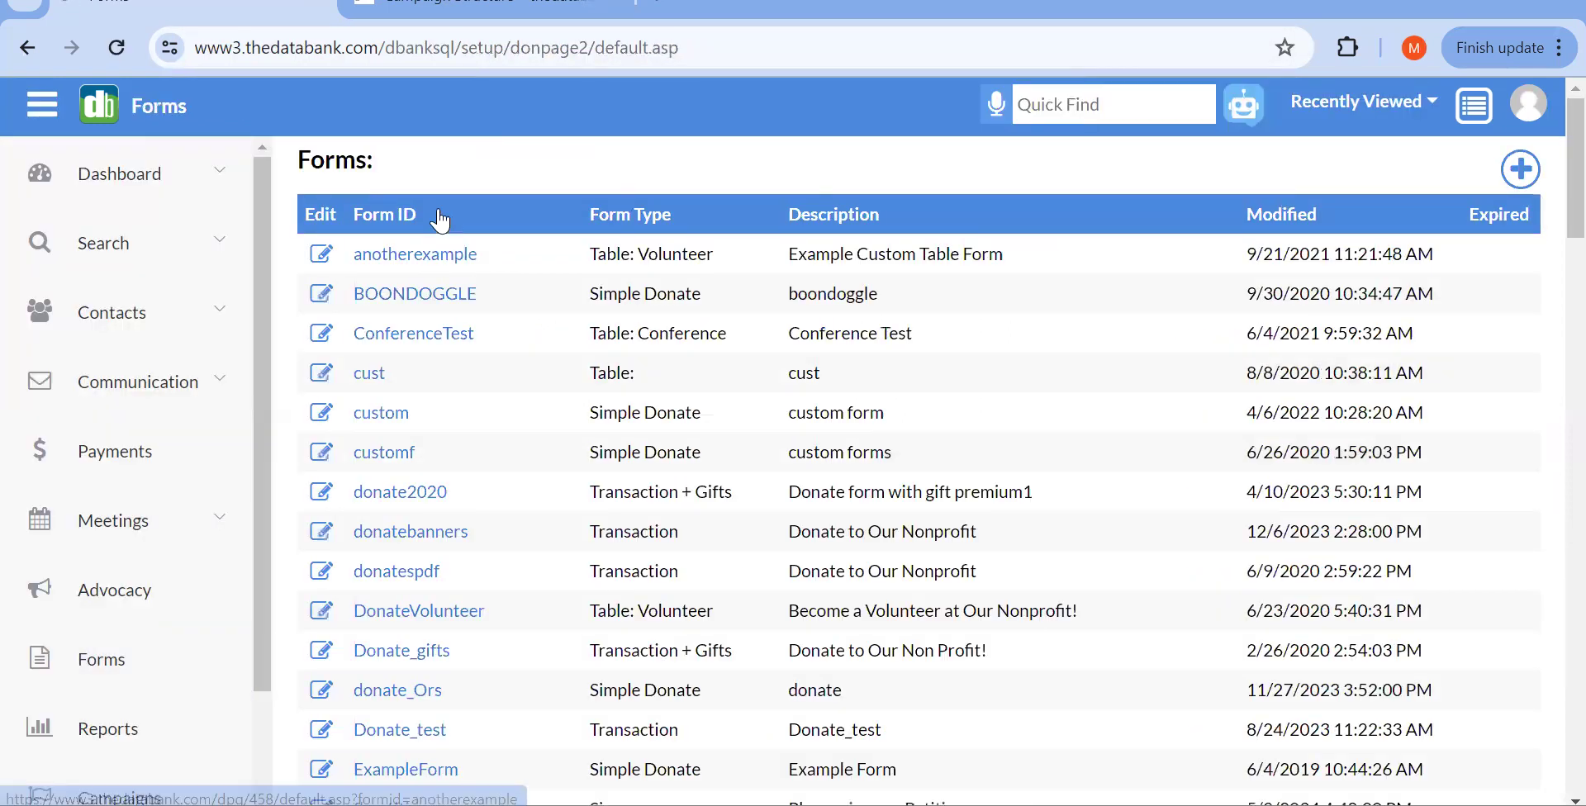
left_click(395, 413)
scroll(559, 318, "down", 10)
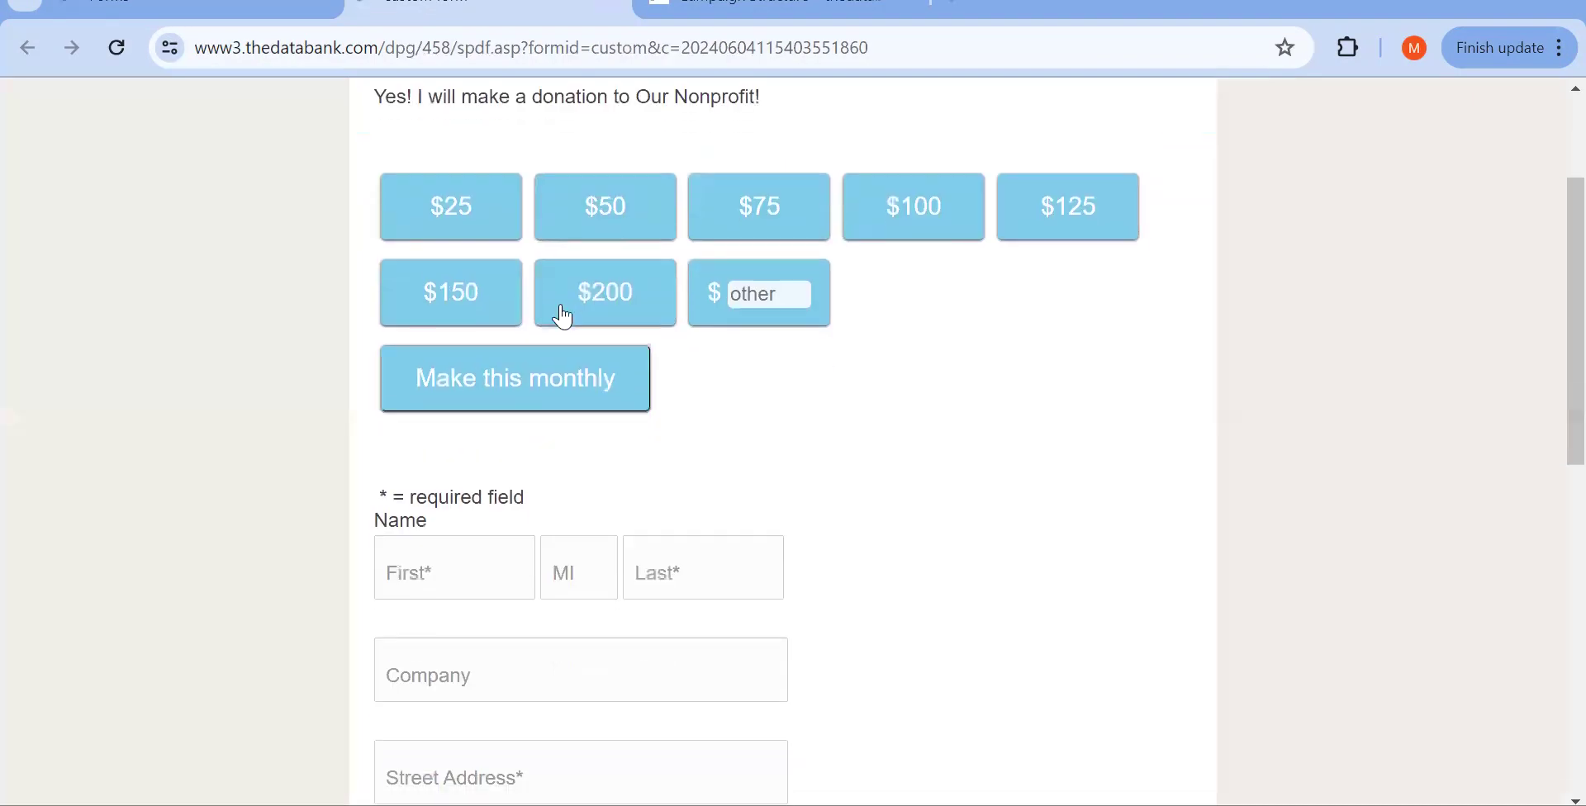
left_click(487, 624)
scroll(487, 632, "down", 5)
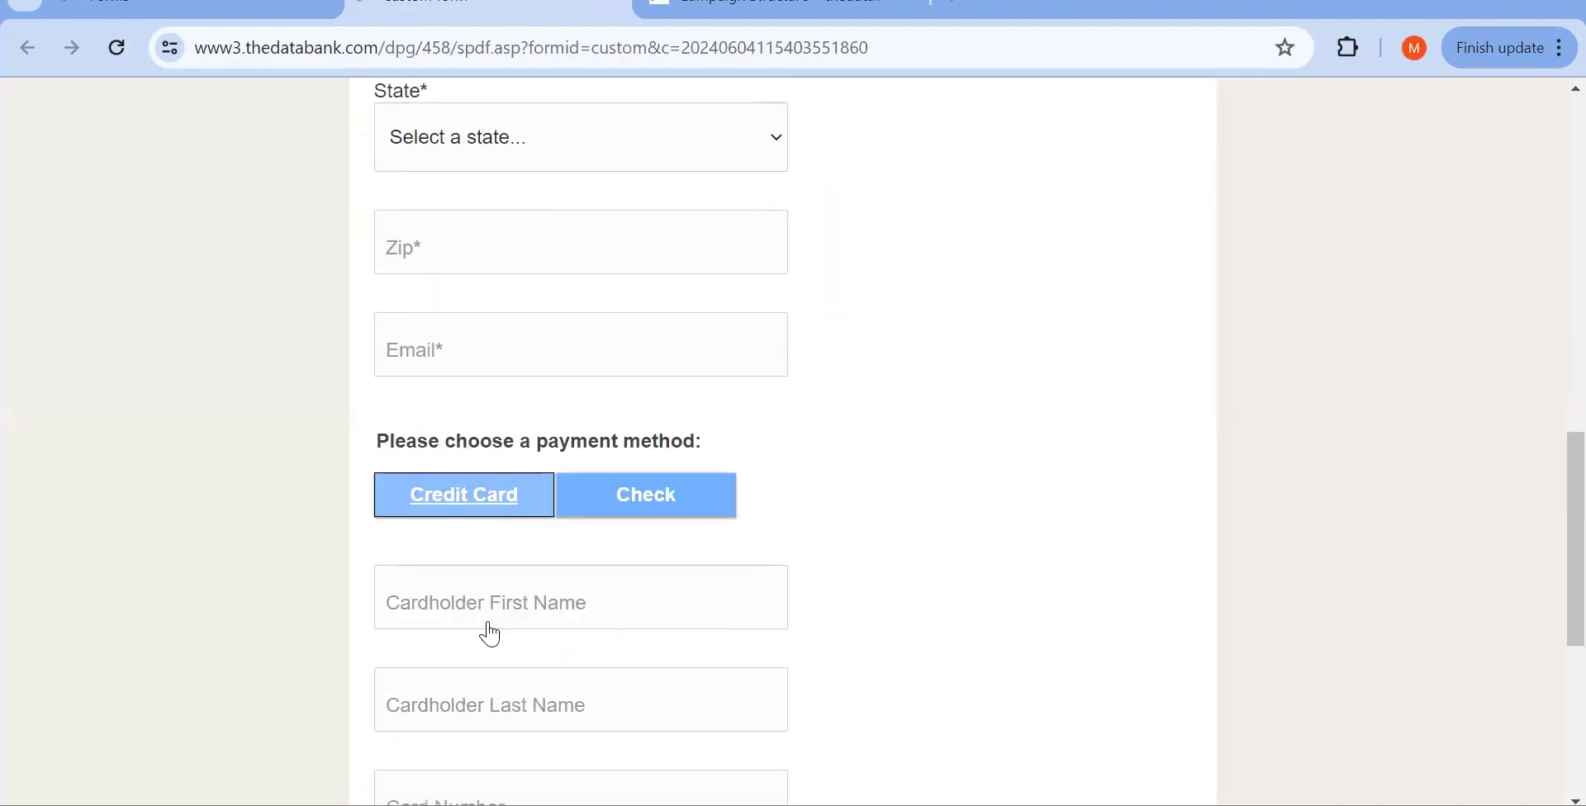
left_click(438, 502)
type("4")
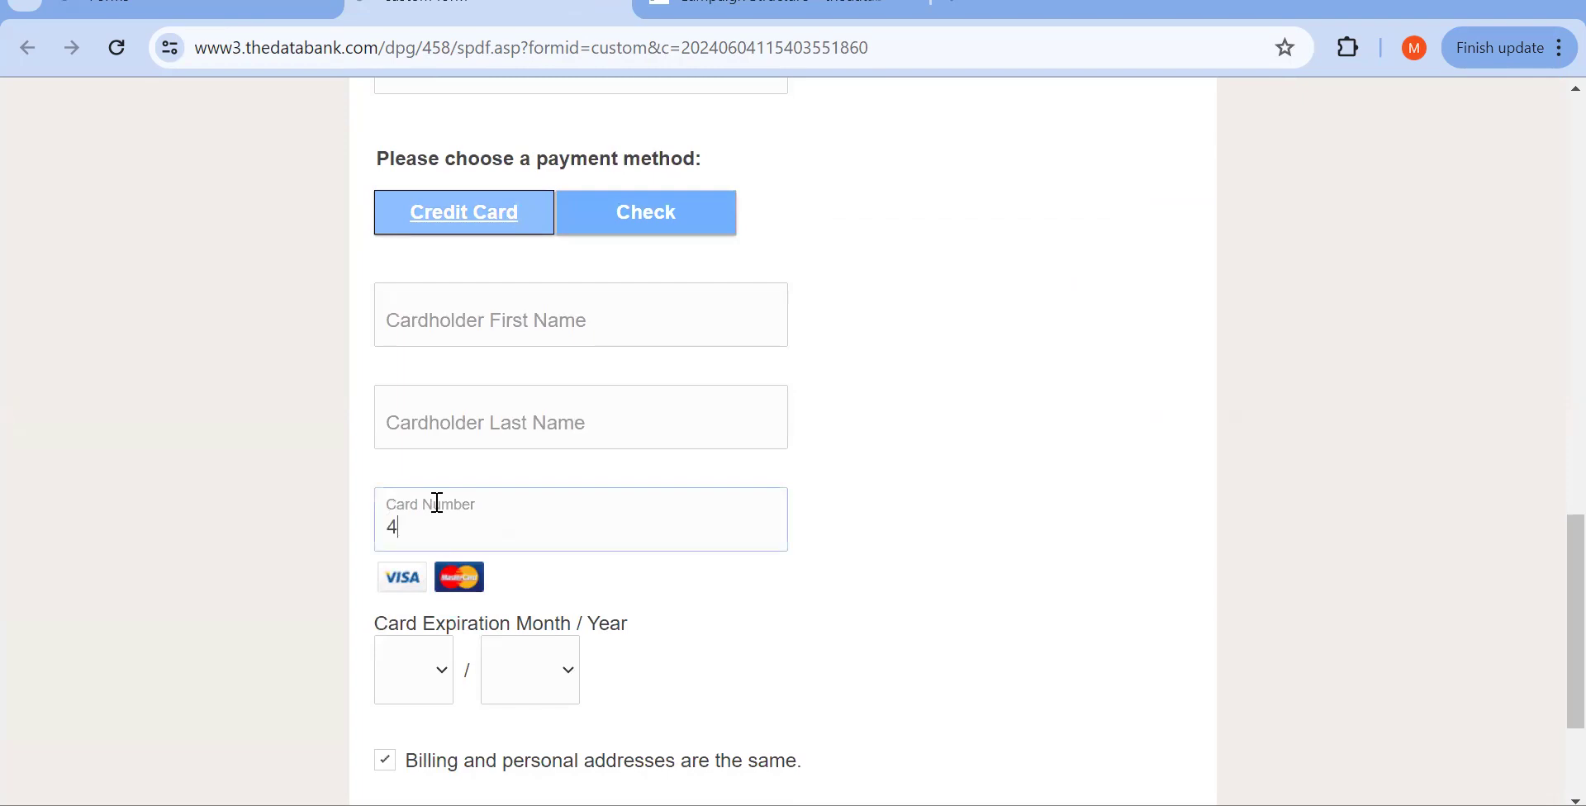
type("111 1111 1111 1111")
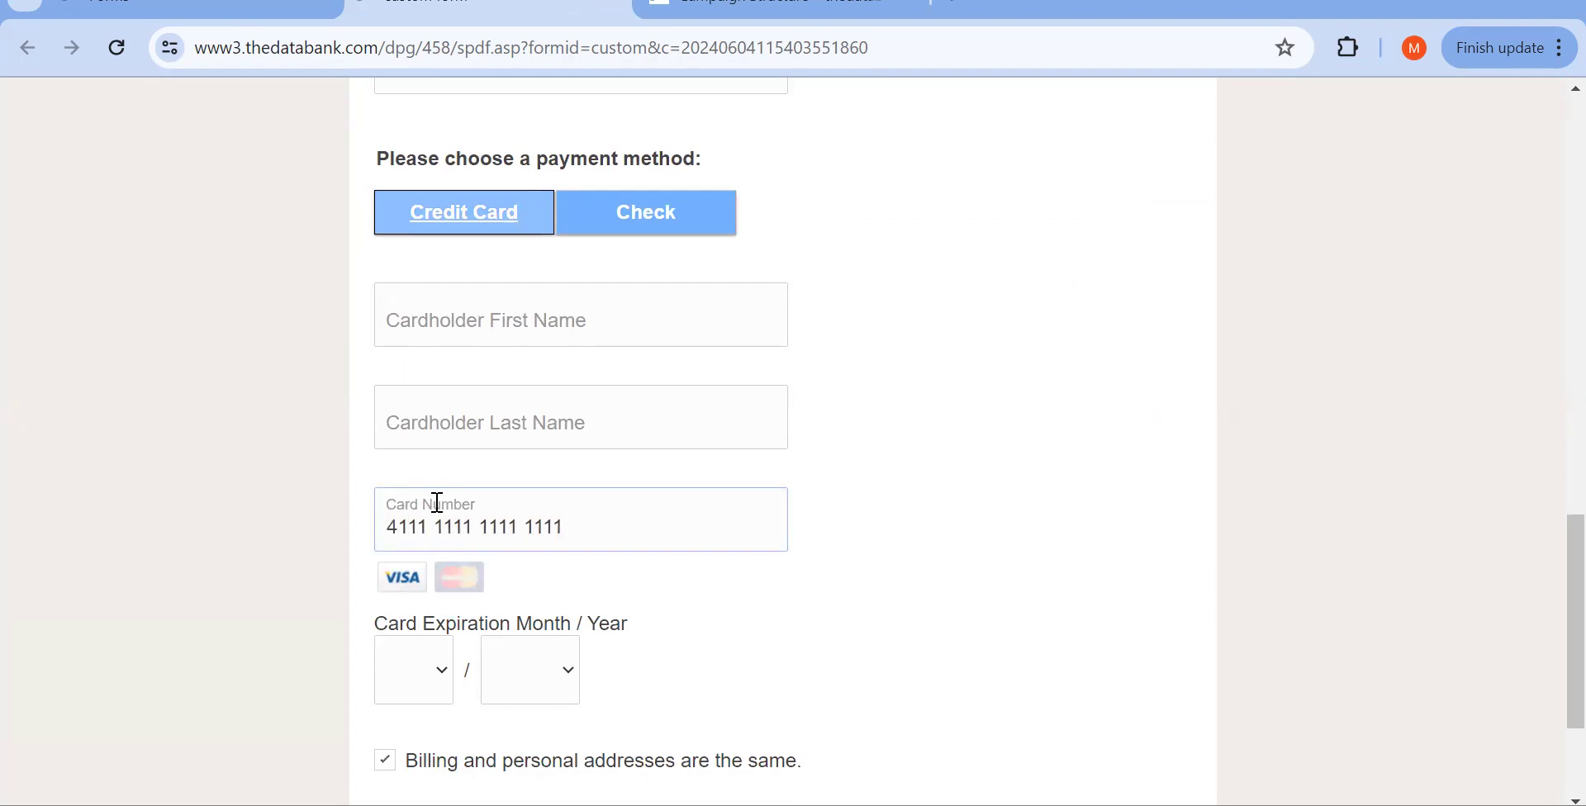
key("ctrl+a")
key("ctrl+c")
left_click(232, 10)
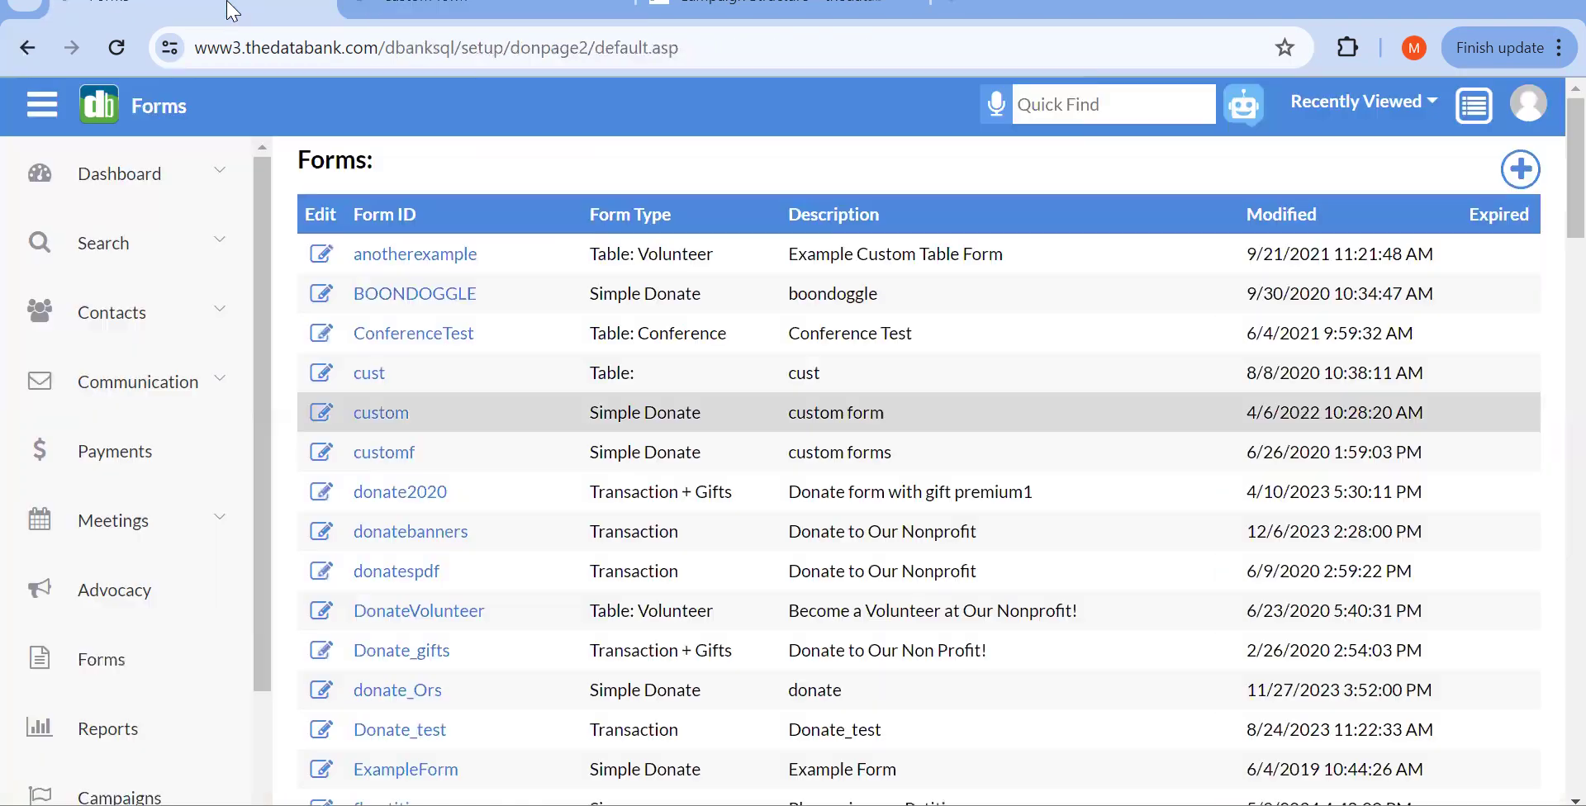
Step: Replace the Card Number with the spaced version and resubmit, saving the $500.00 payment
left_click(27, 47)
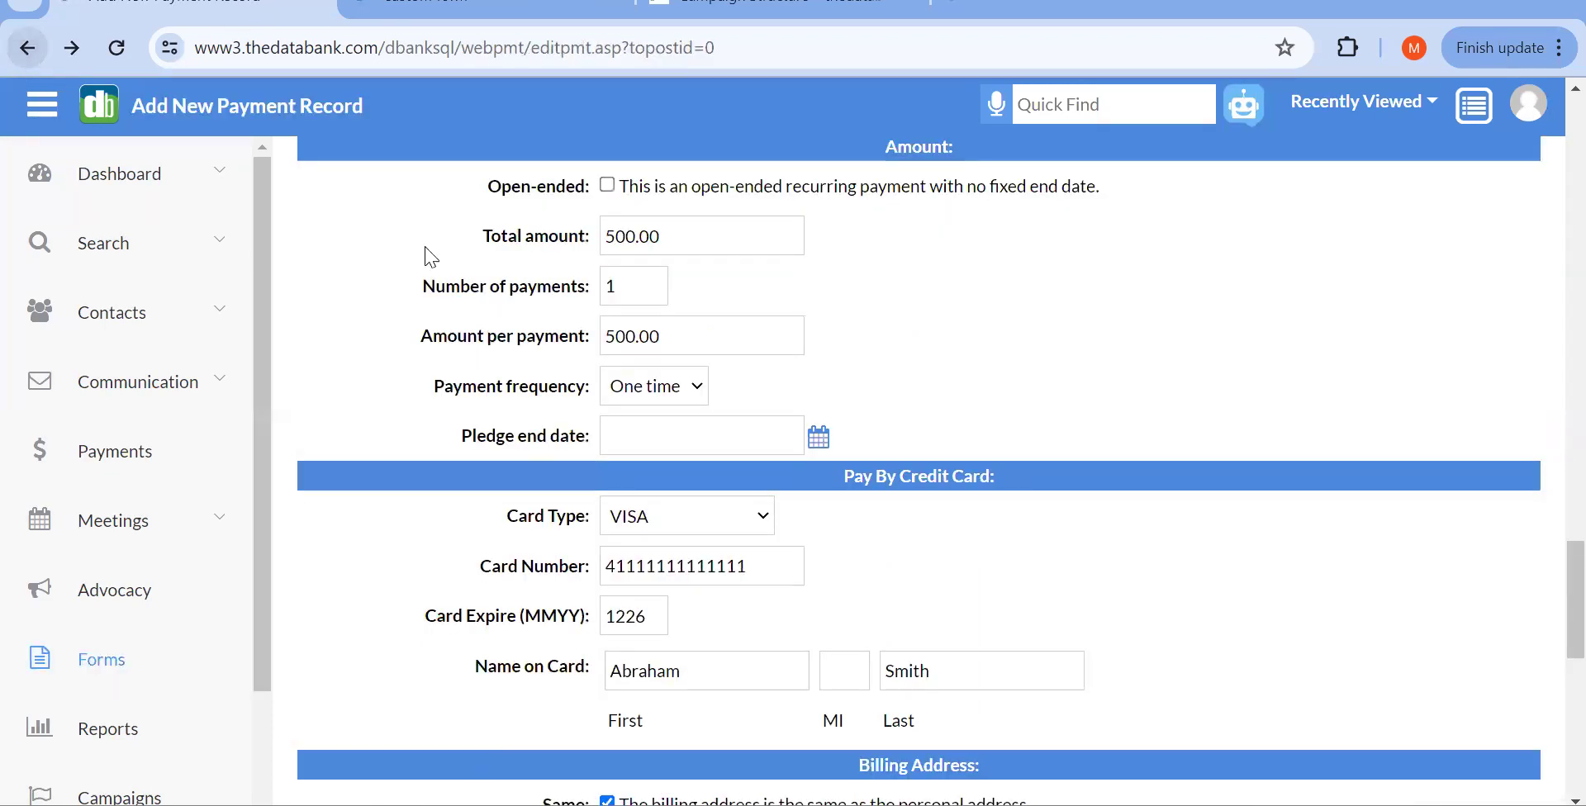
left_click(722, 565)
key("ctrl+a")
key("ctrl+v")
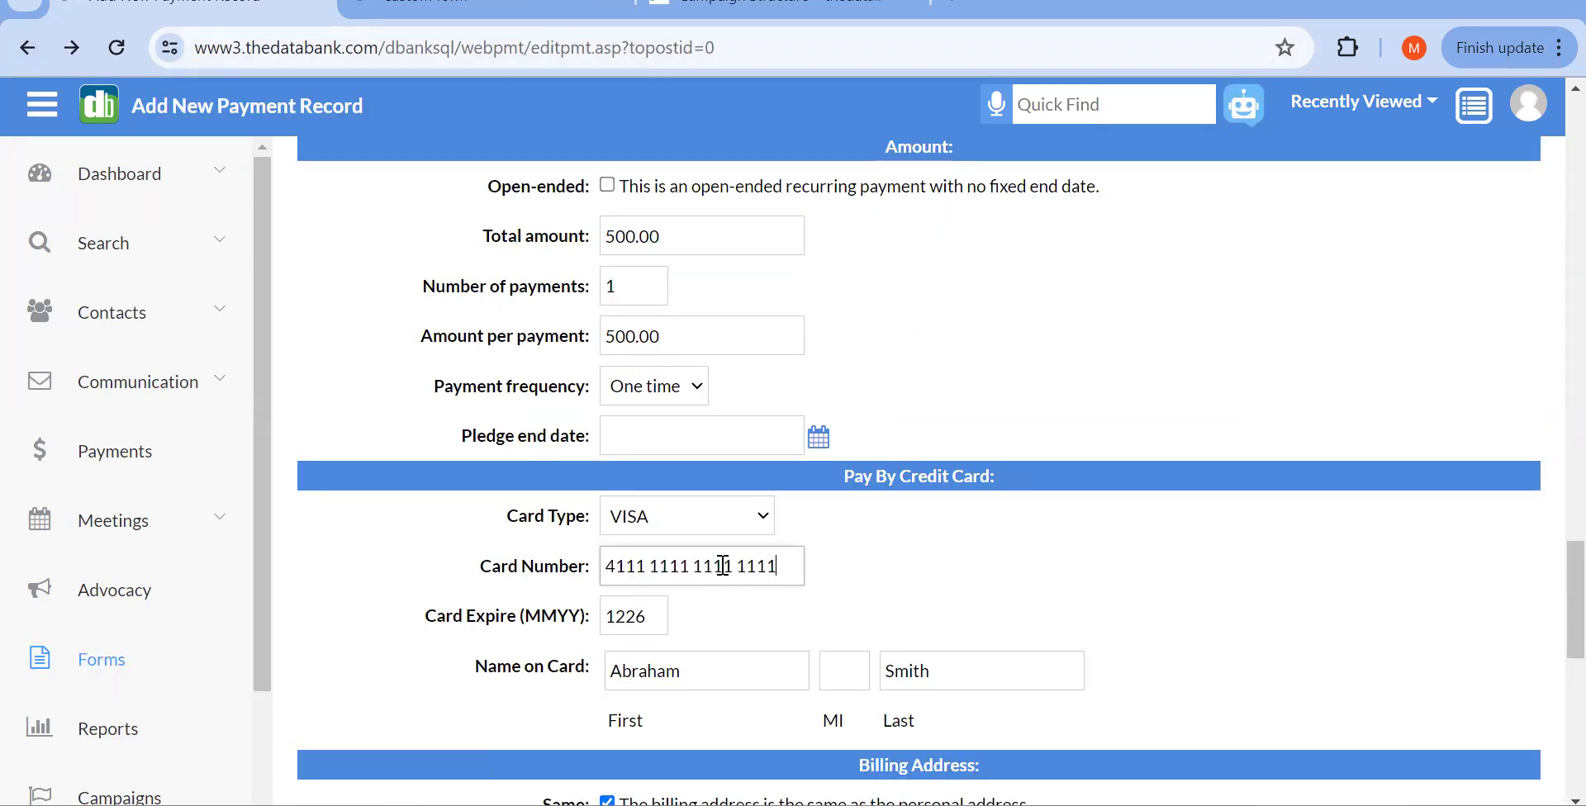
scroll(722, 565, "down", 10)
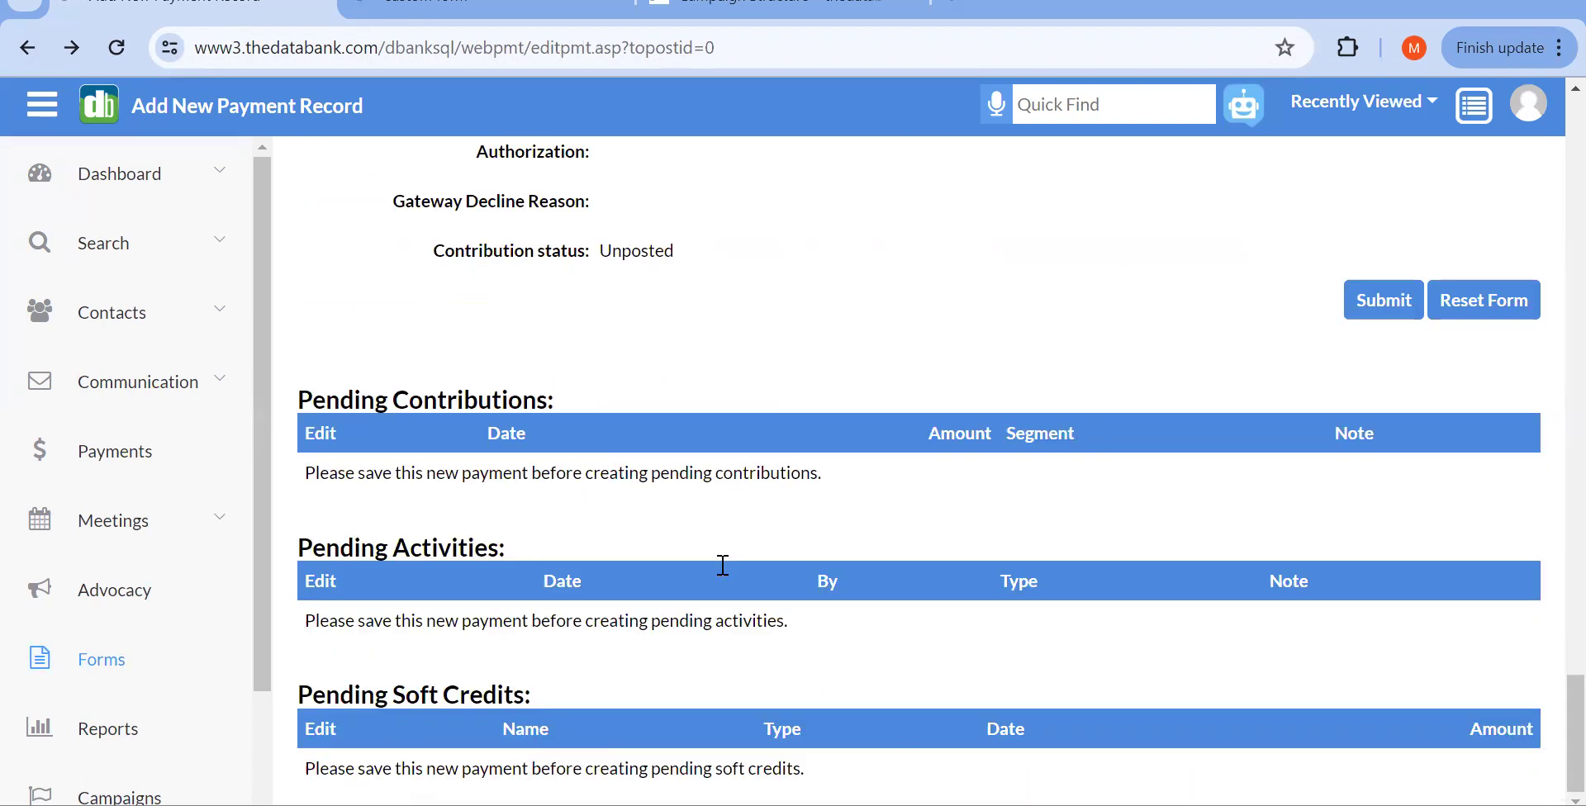
left_click(1367, 309)
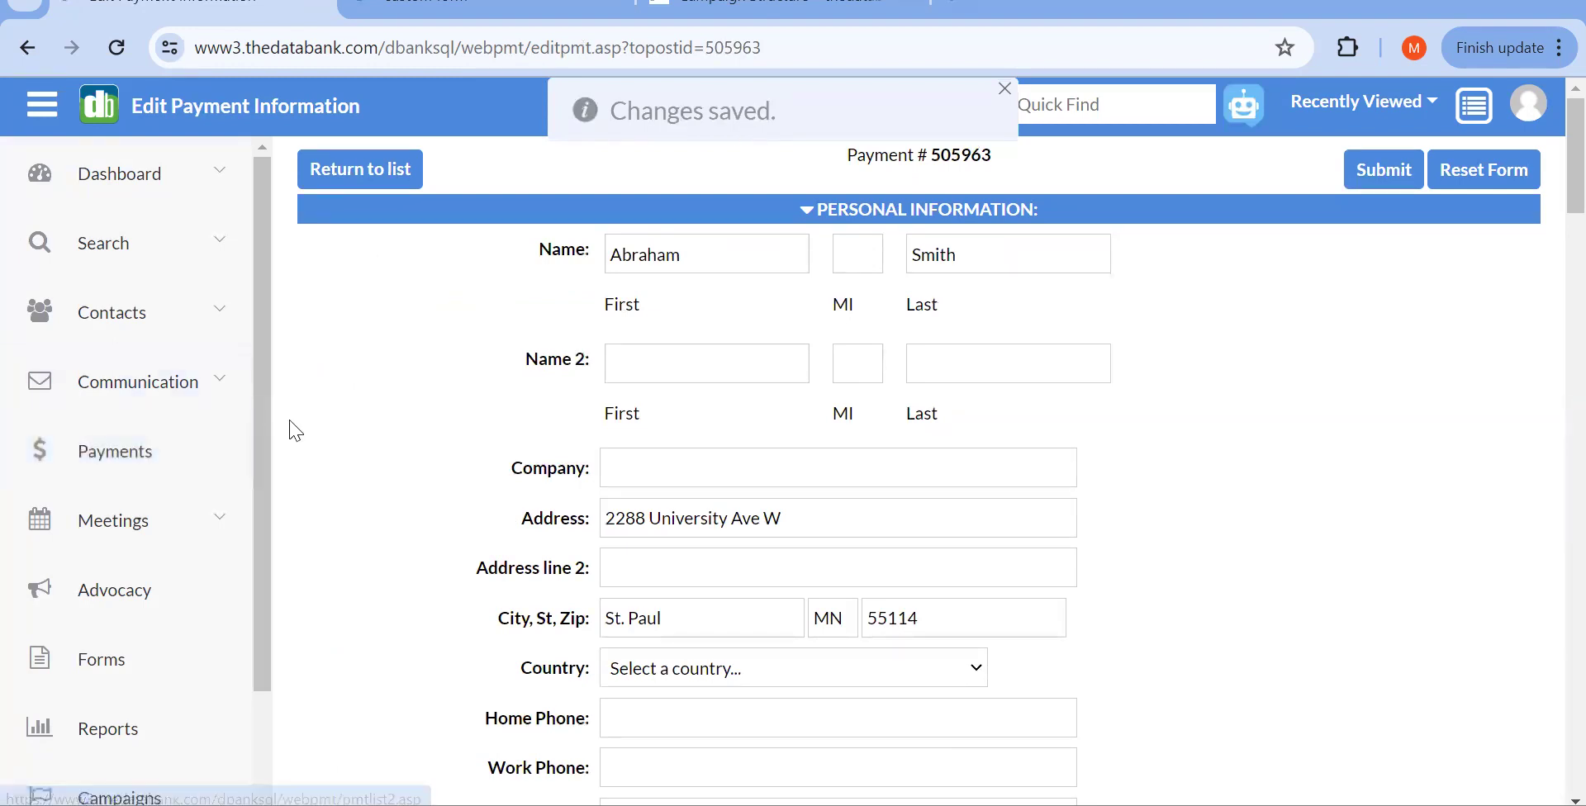
left_click(207, 450)
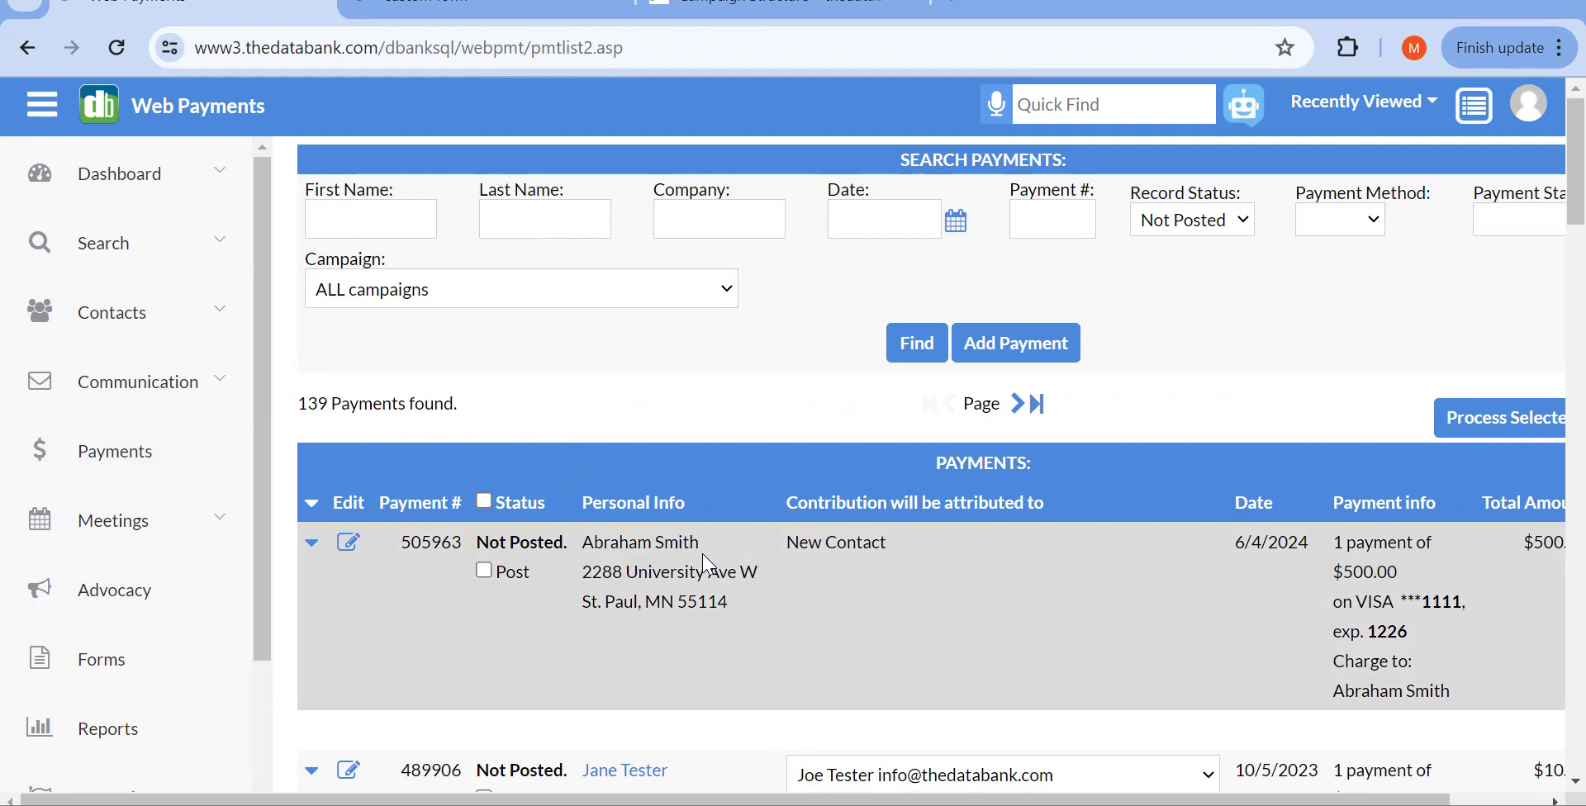
Step: Scroll around the Web Payments list to review the new $500.00 VISA row marked Not Posted
scroll(709, 566, "down", 1)
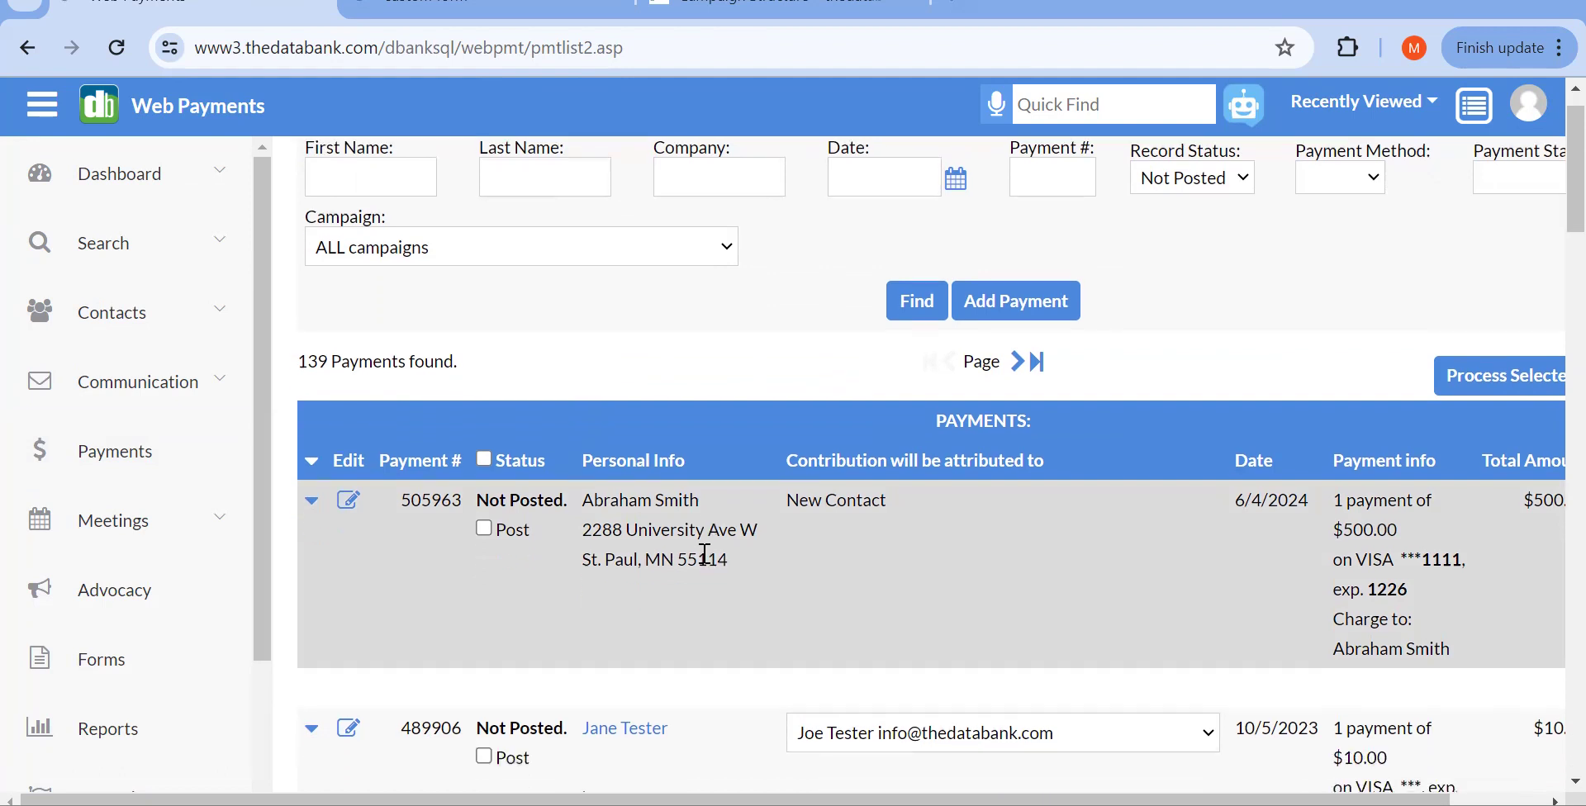
scroll(706, 555, "right", 2)
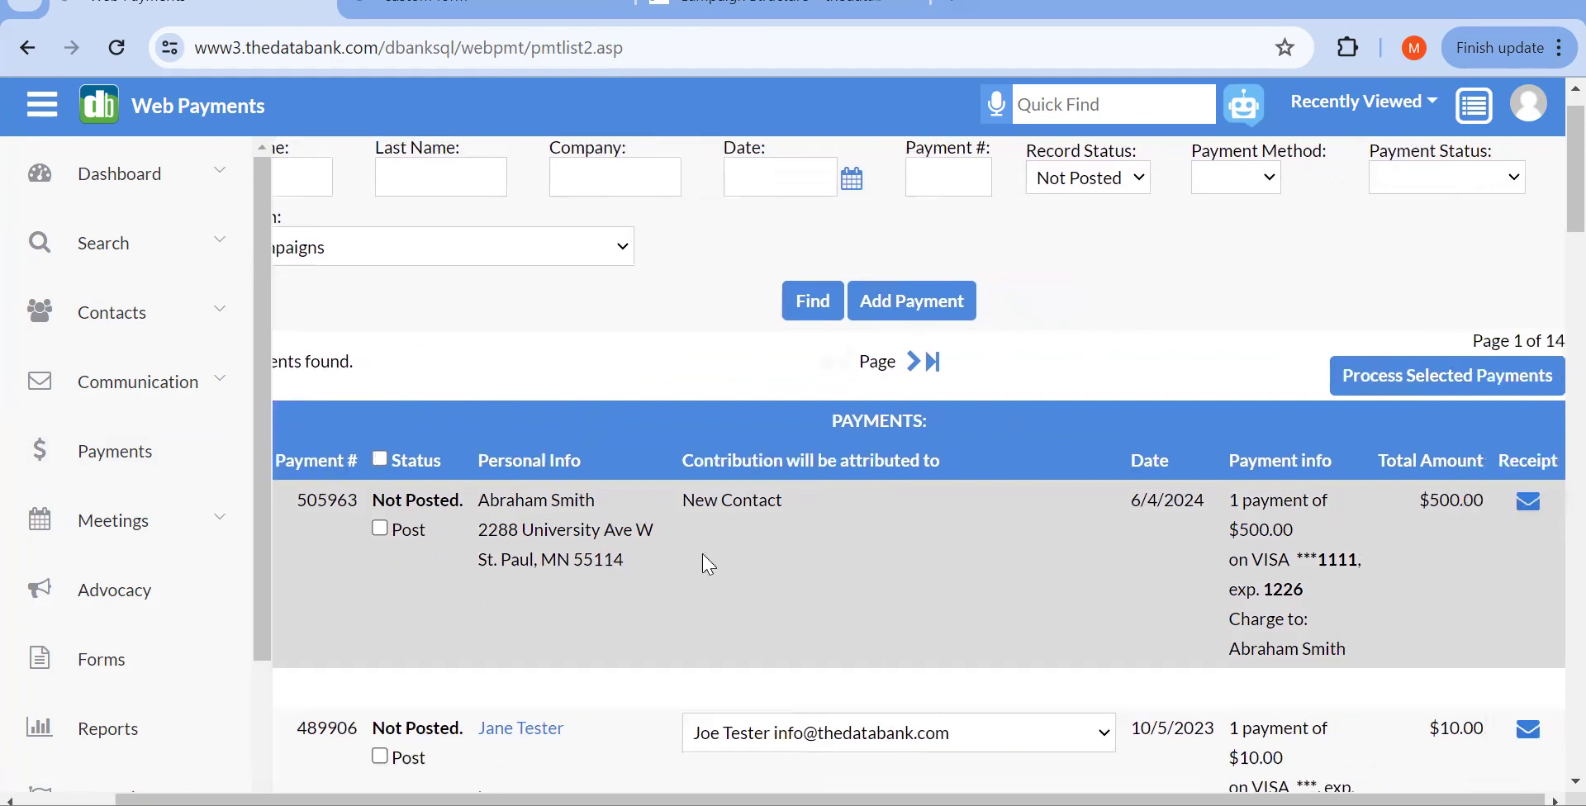
scroll(932, 581, "left", 2)
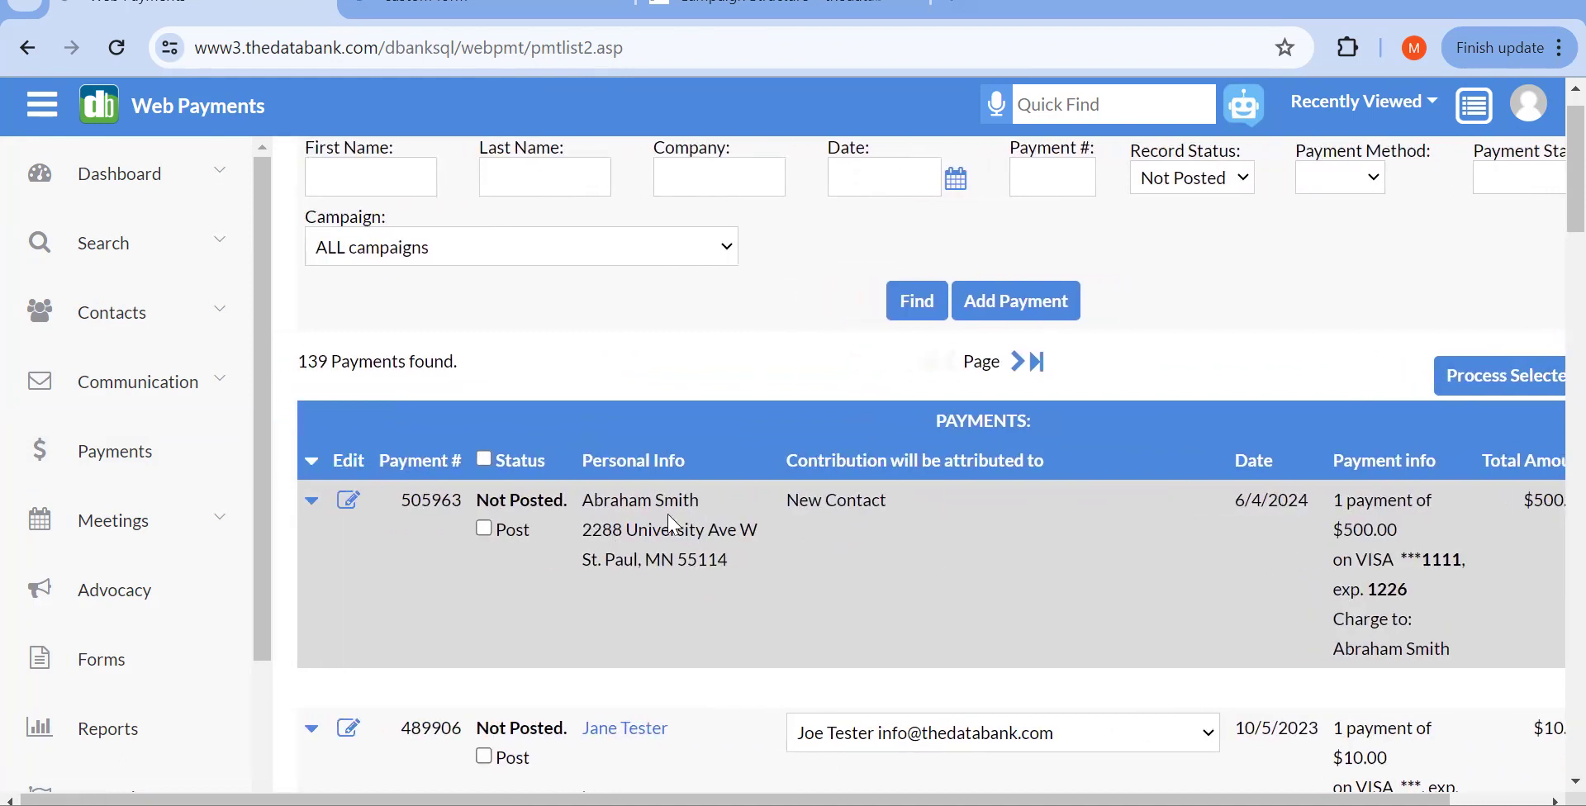
scroll(1191, 619, "up", 1)
scroll(1191, 619, "right", 1)
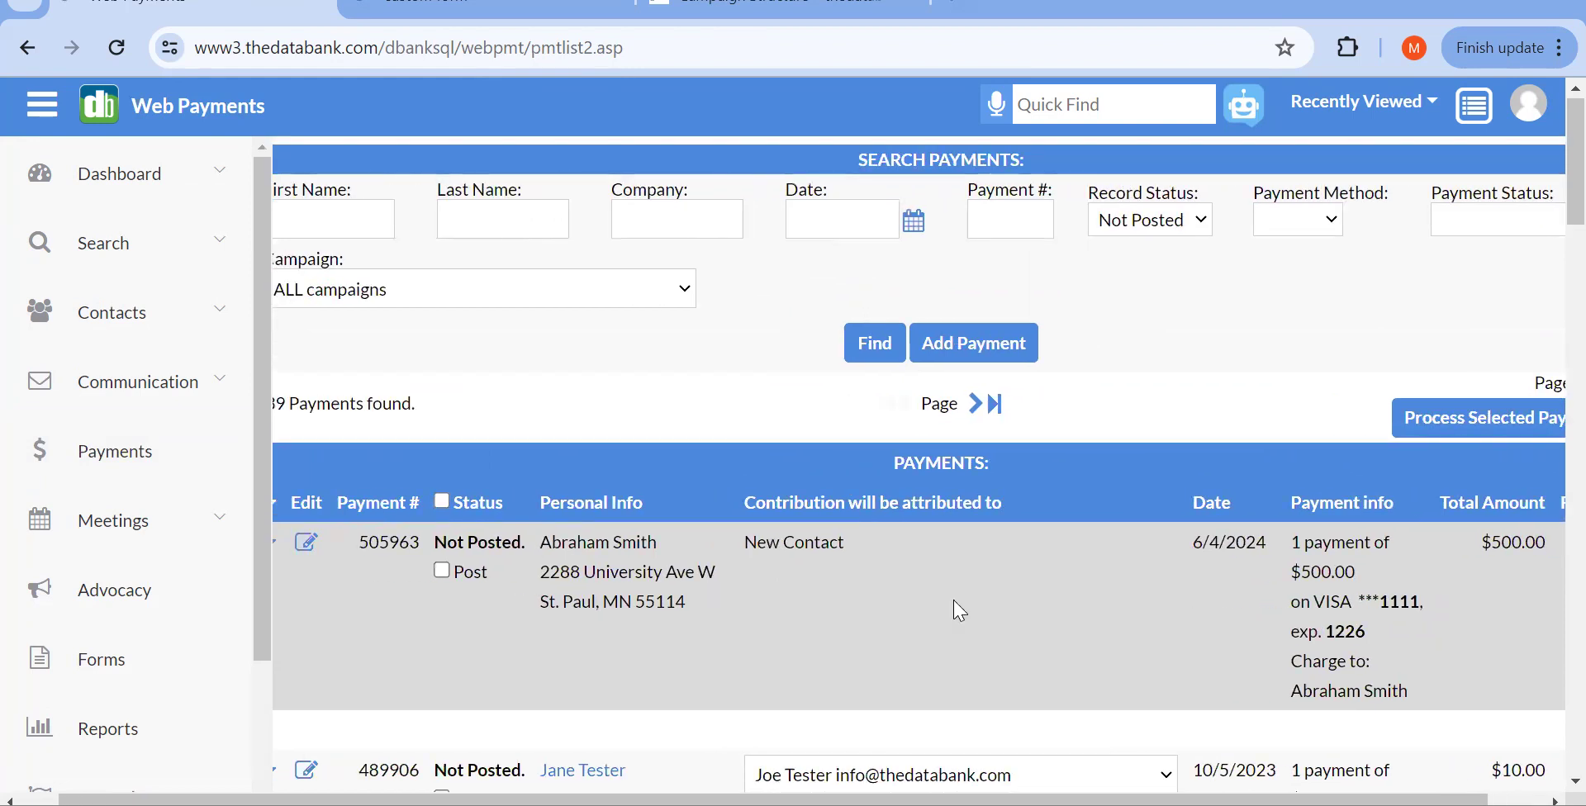
scroll(959, 615, "left", 1)
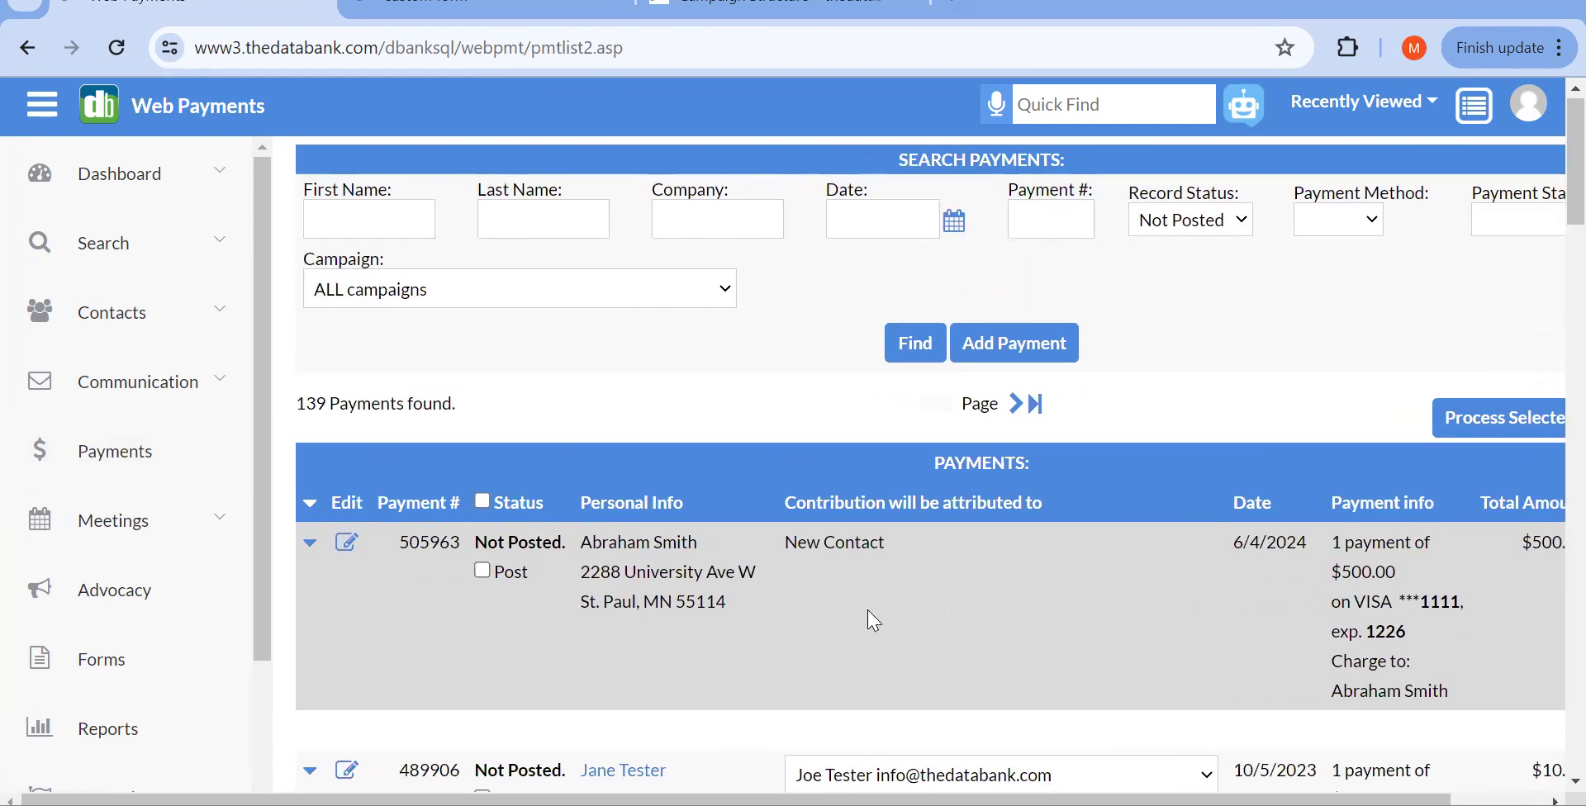
Step: Mark the $500.00 VISA payment for posting and process it, leaving 138 unposted payments
left_click(486, 575)
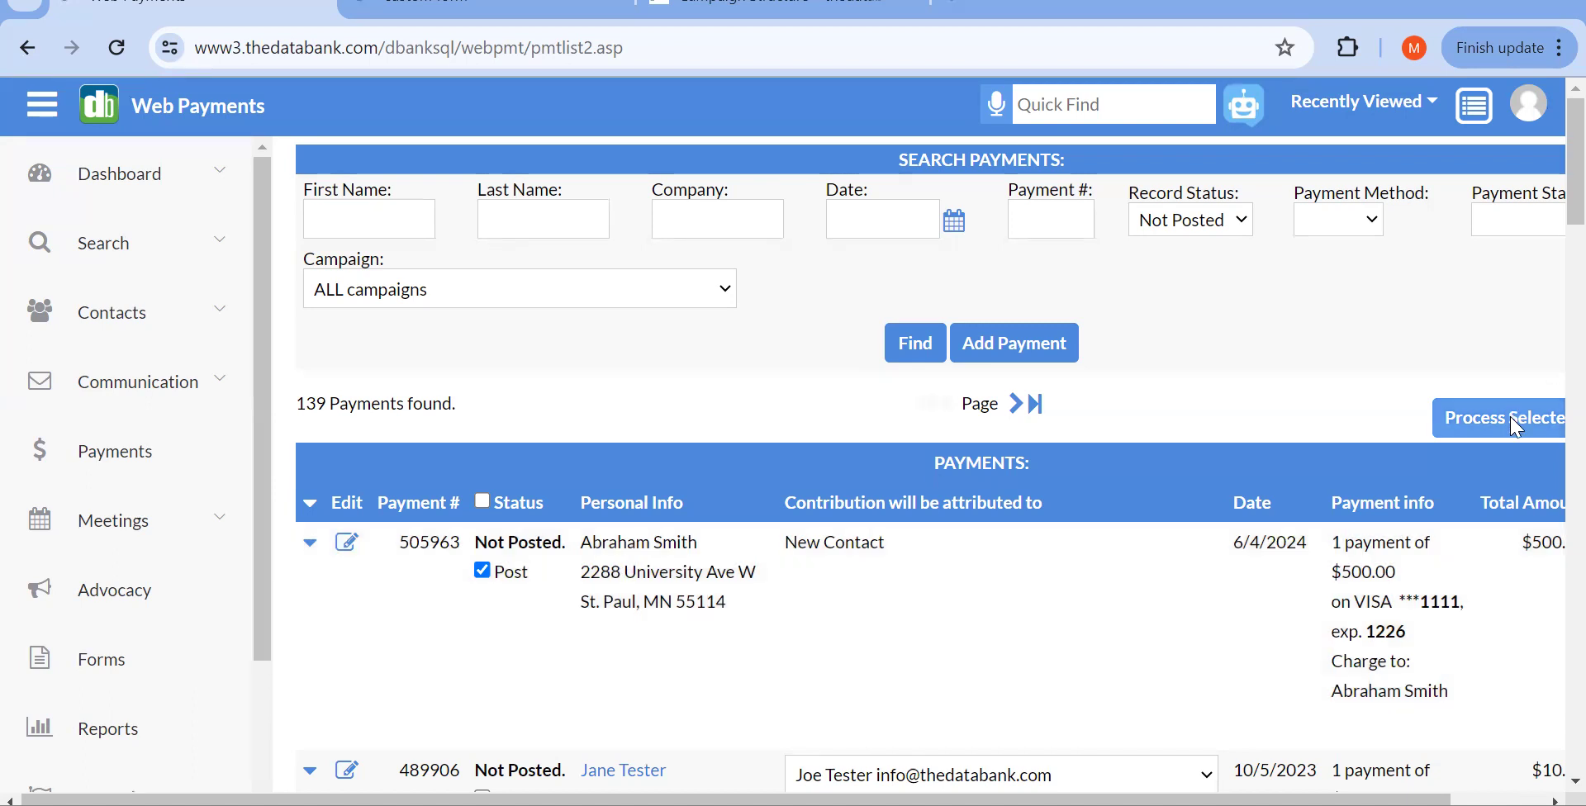
left_click(1515, 425)
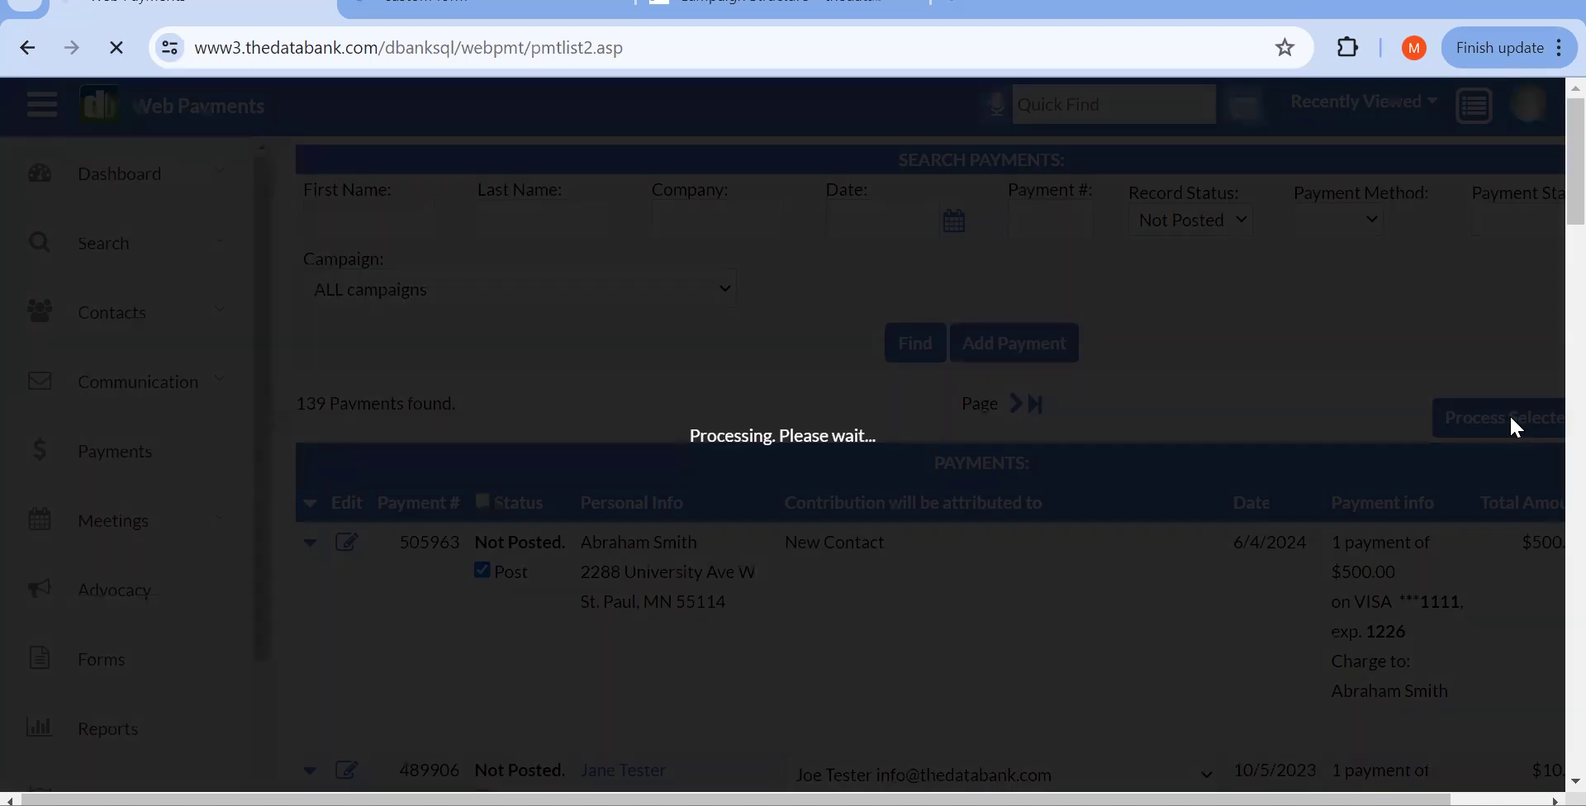
scroll(1351, 438, "right", 3)
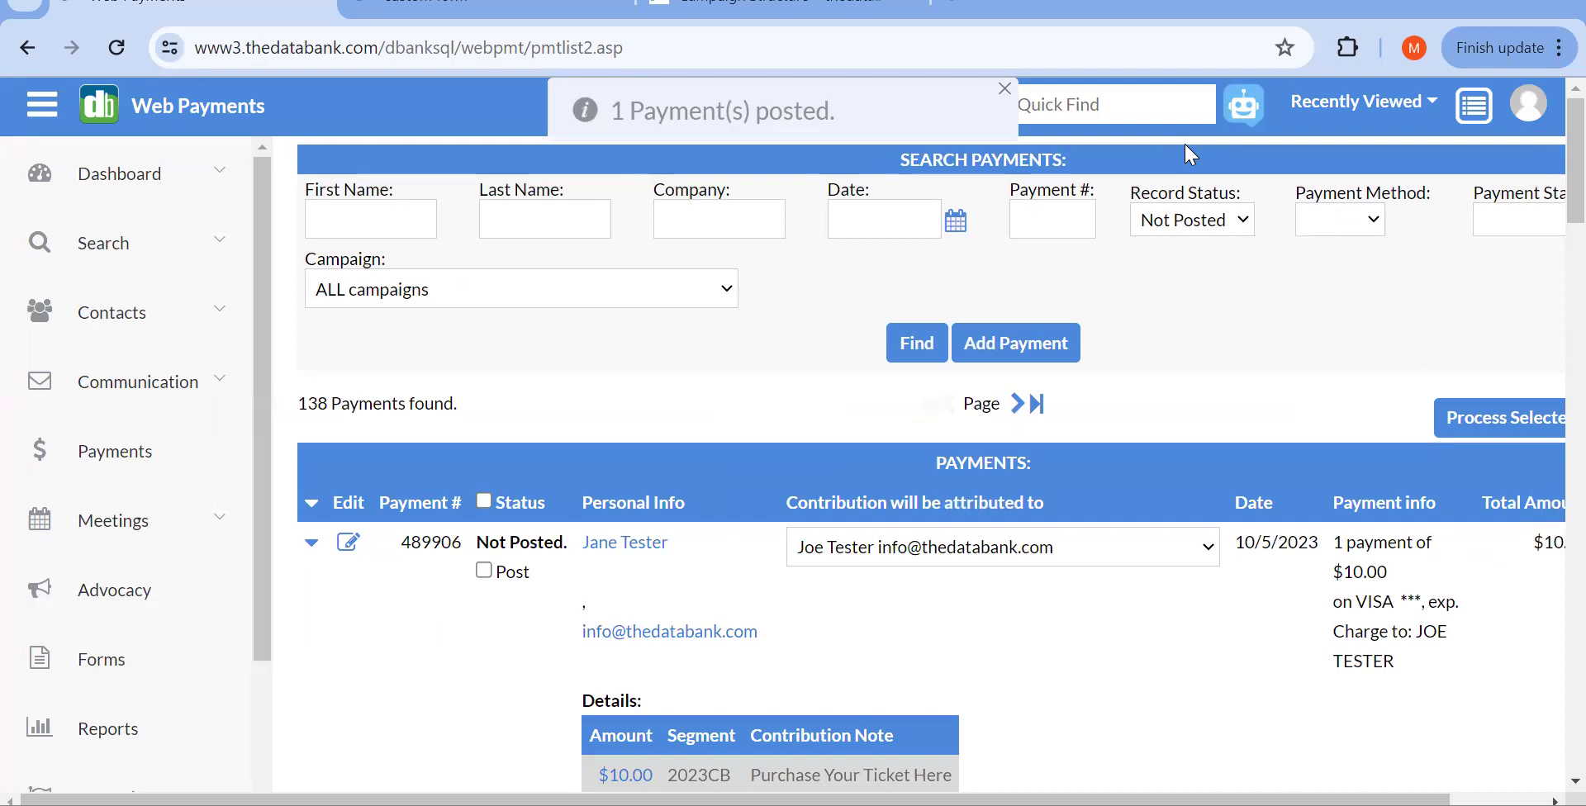
left_click(1295, 129)
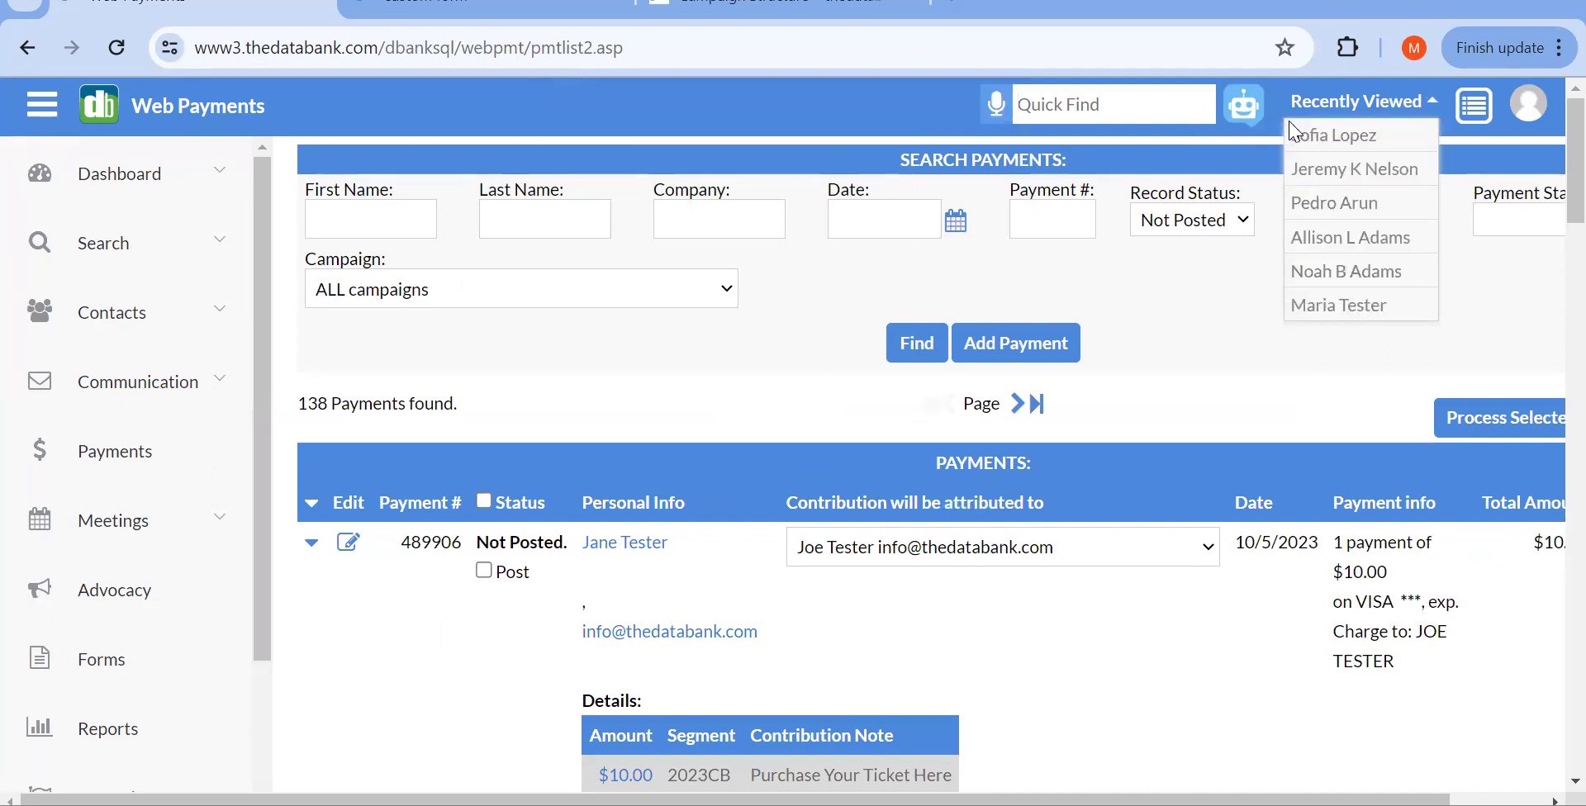
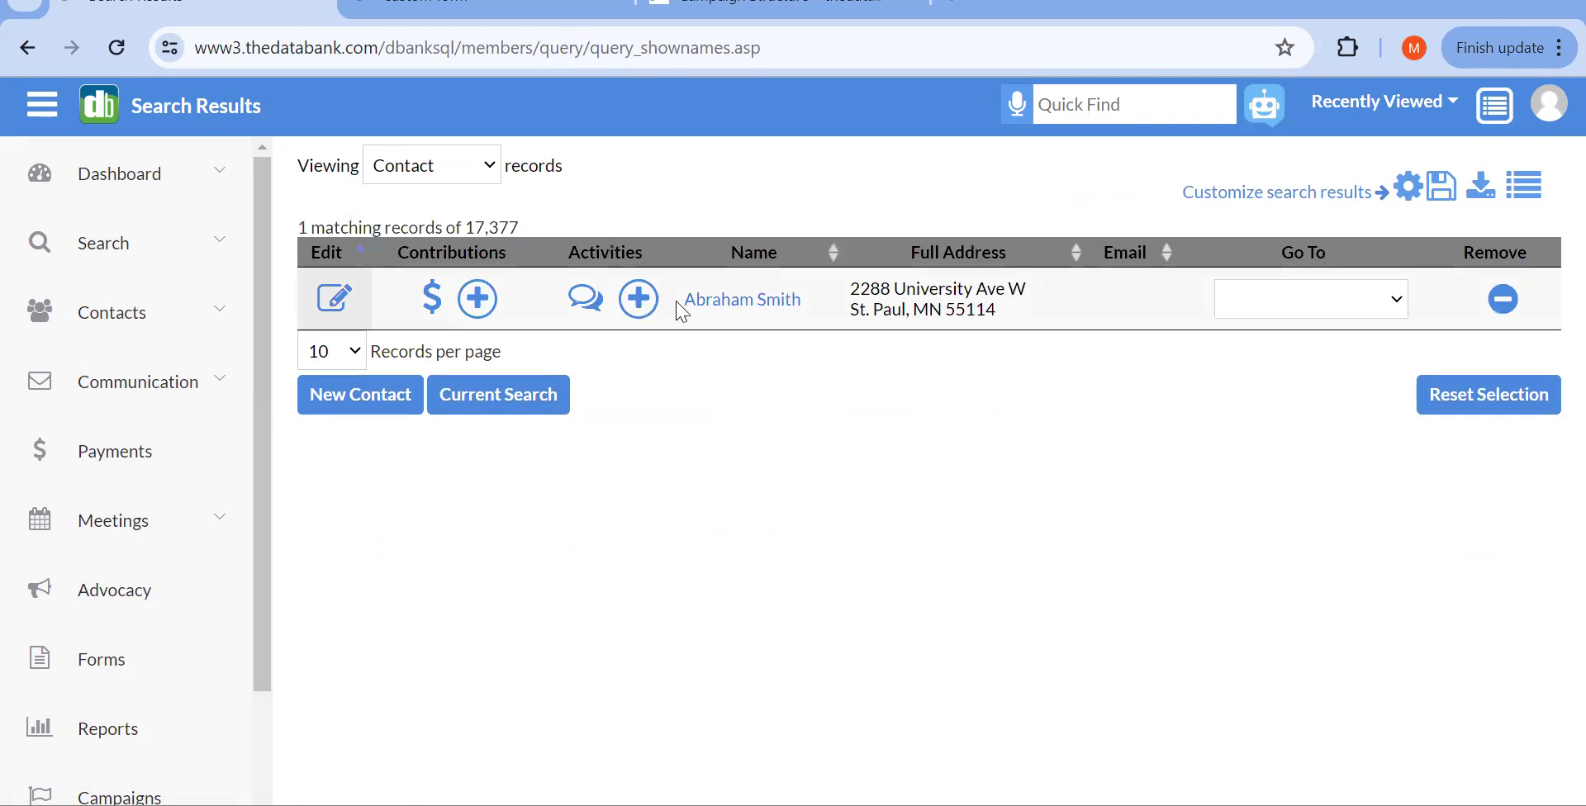
left_click(709, 306)
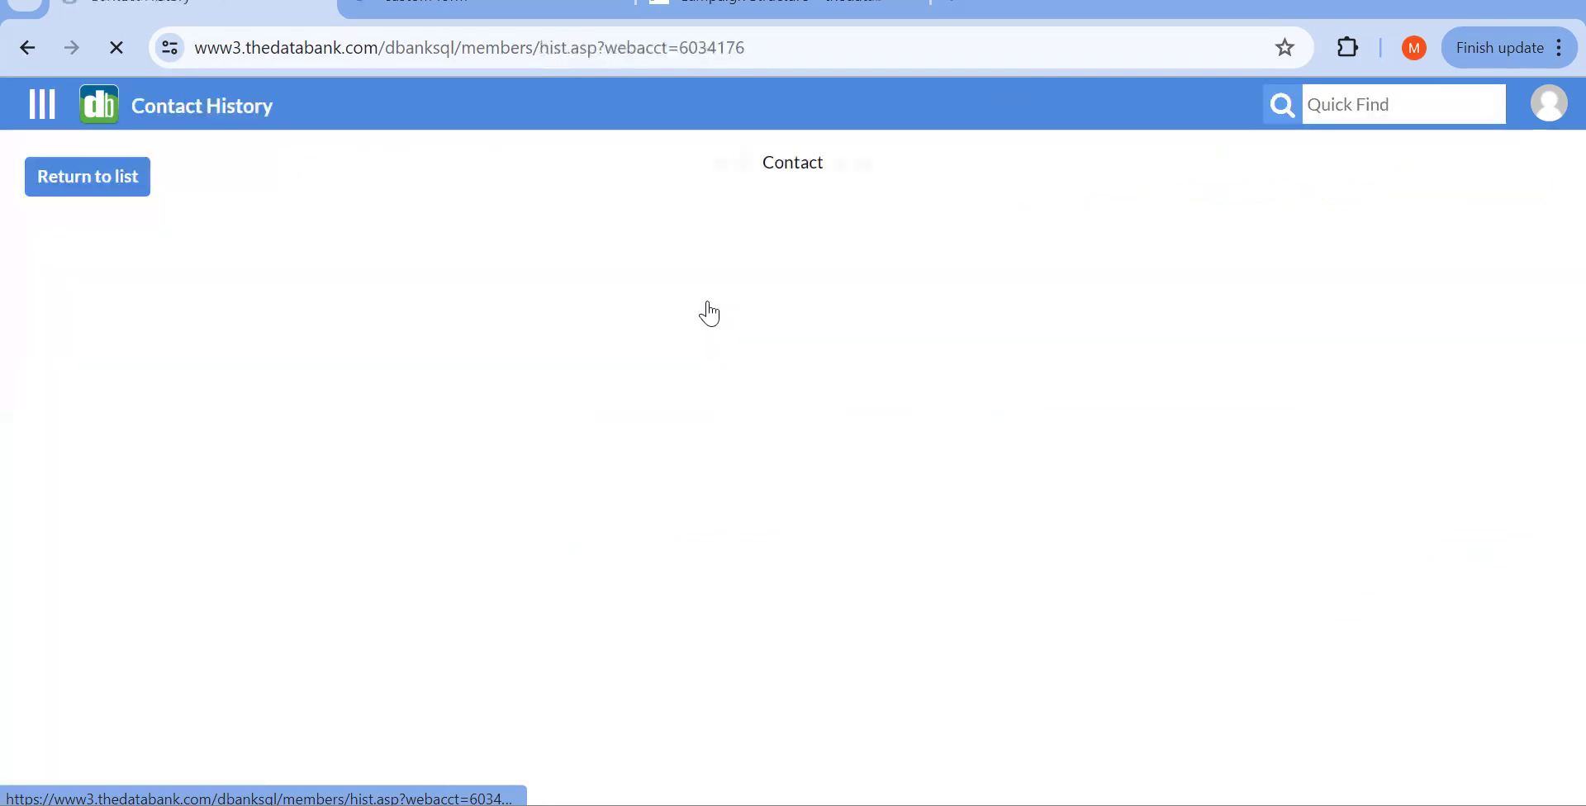
scroll(1111, 495, "down", 1)
scroll(1117, 500, "down", 4)
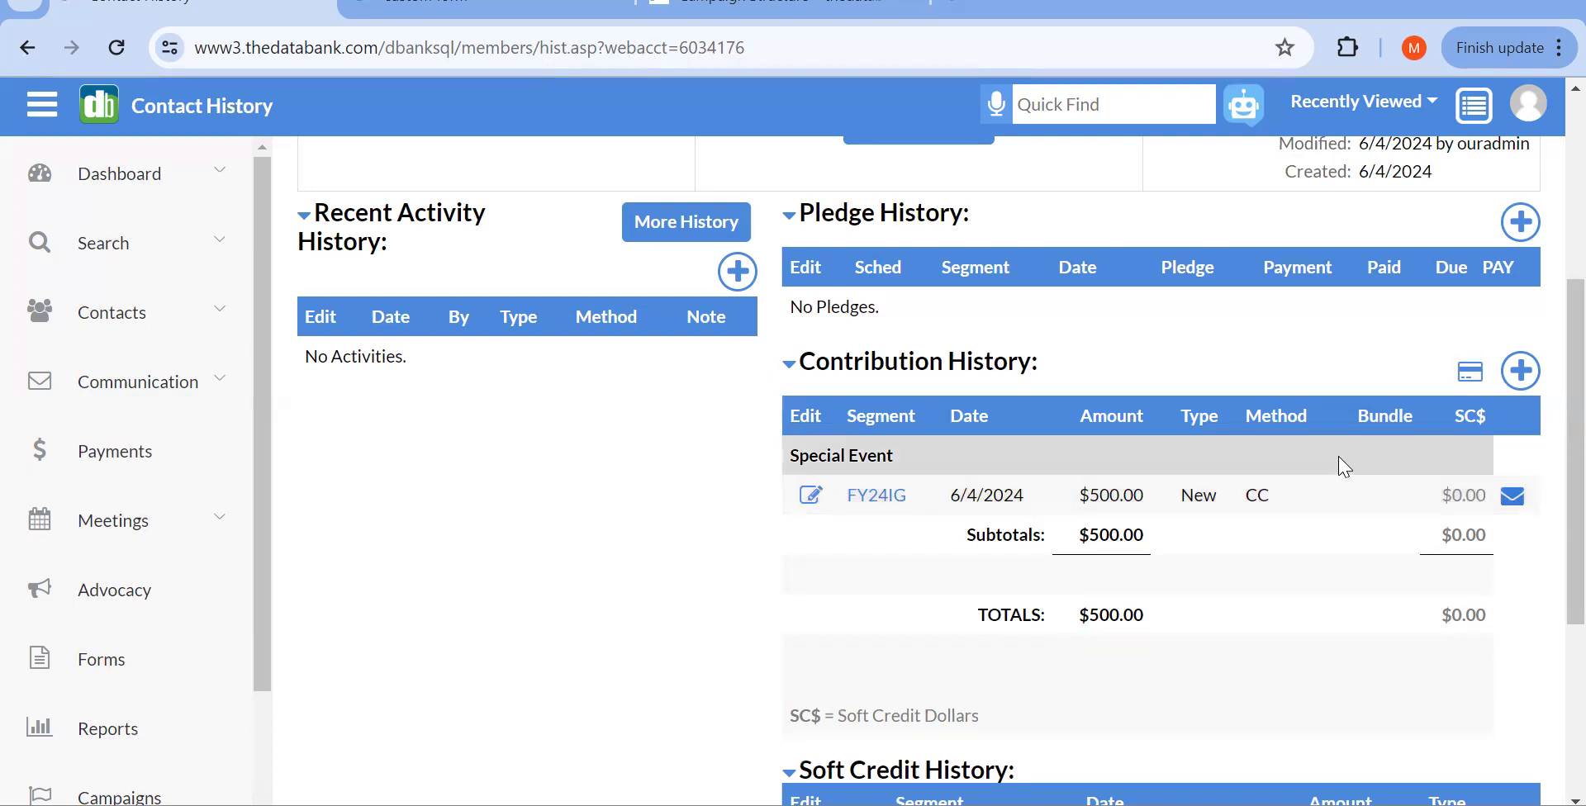
scroll(938, 357, "up", 5)
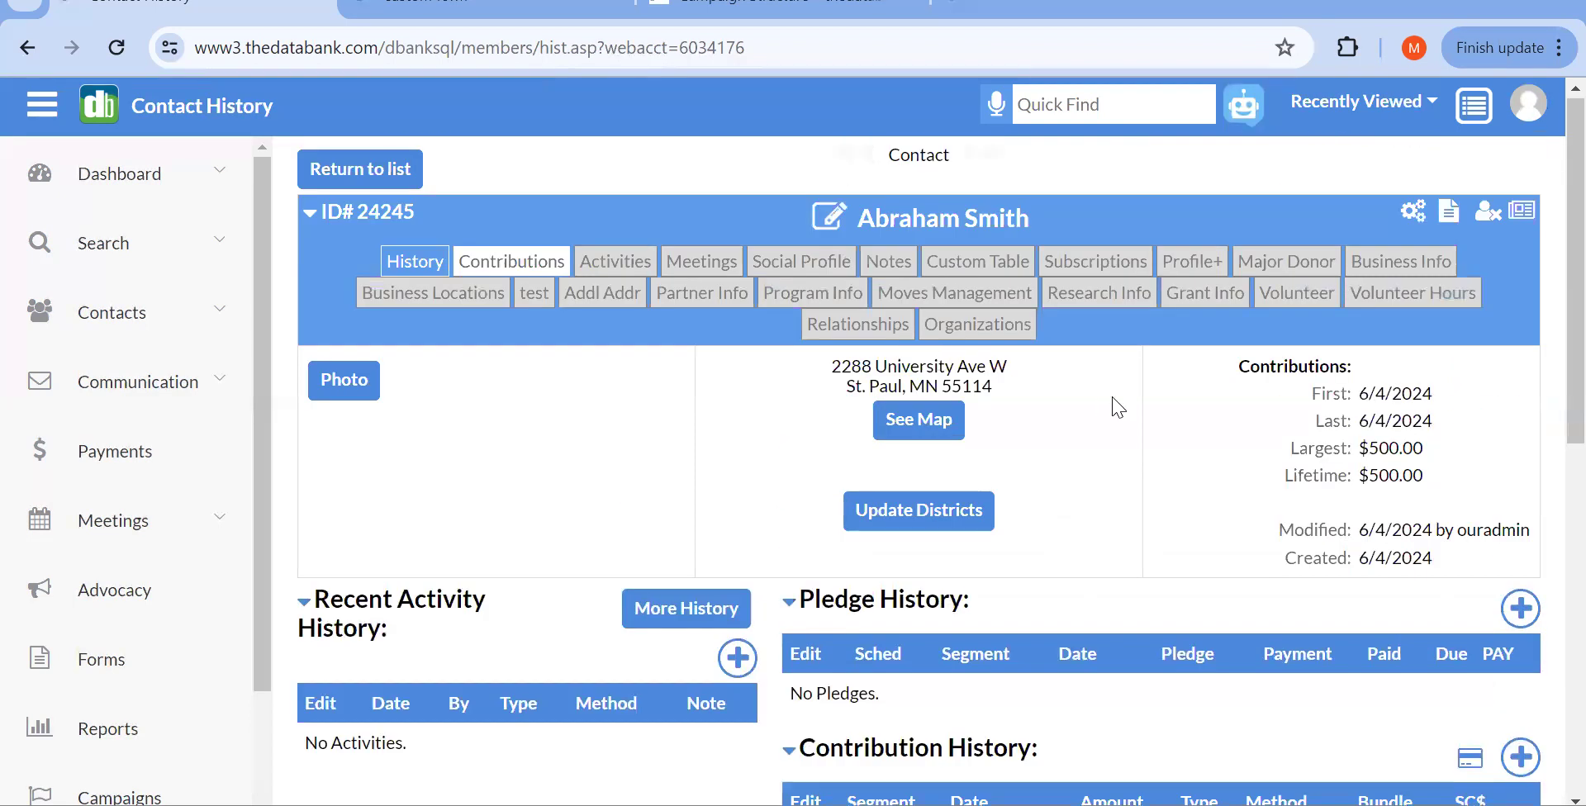
scroll(1116, 407, "down", 3)
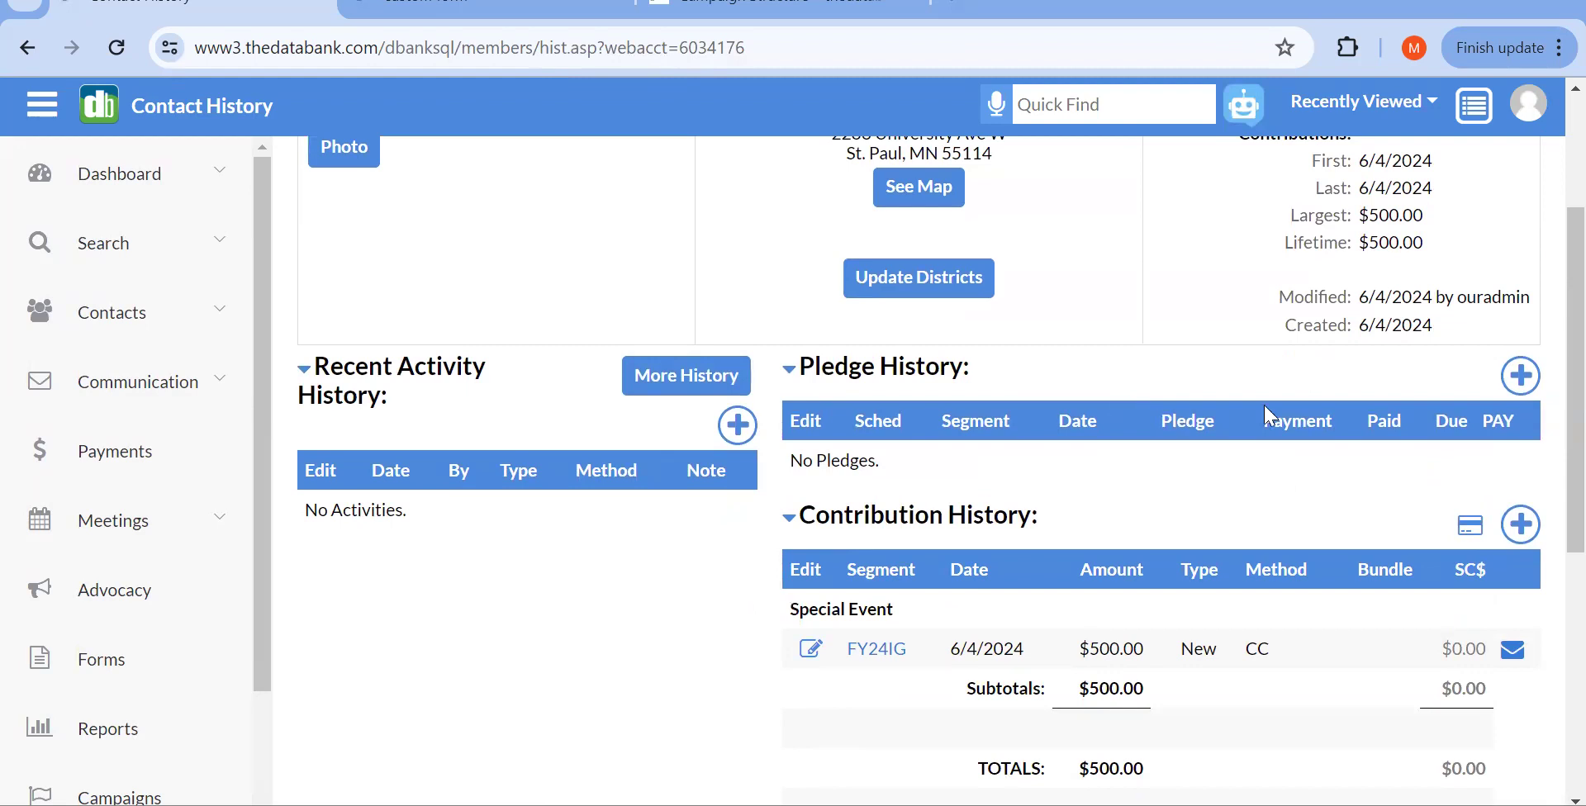
scroll(1258, 308, "down", 3)
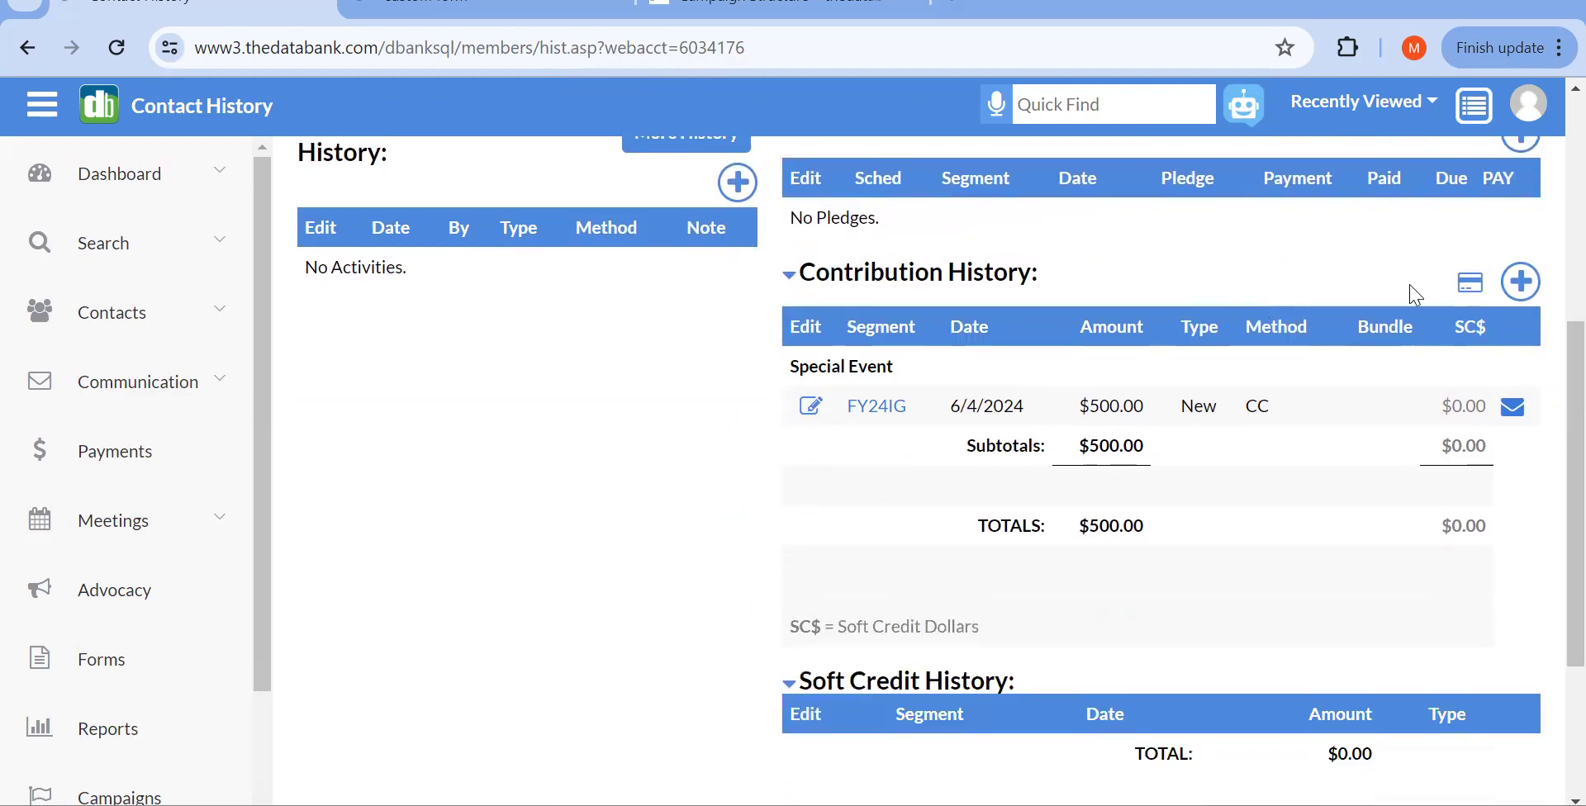
Step: Start a new payment for the contact and set Contribution Type to New
left_click(1472, 285)
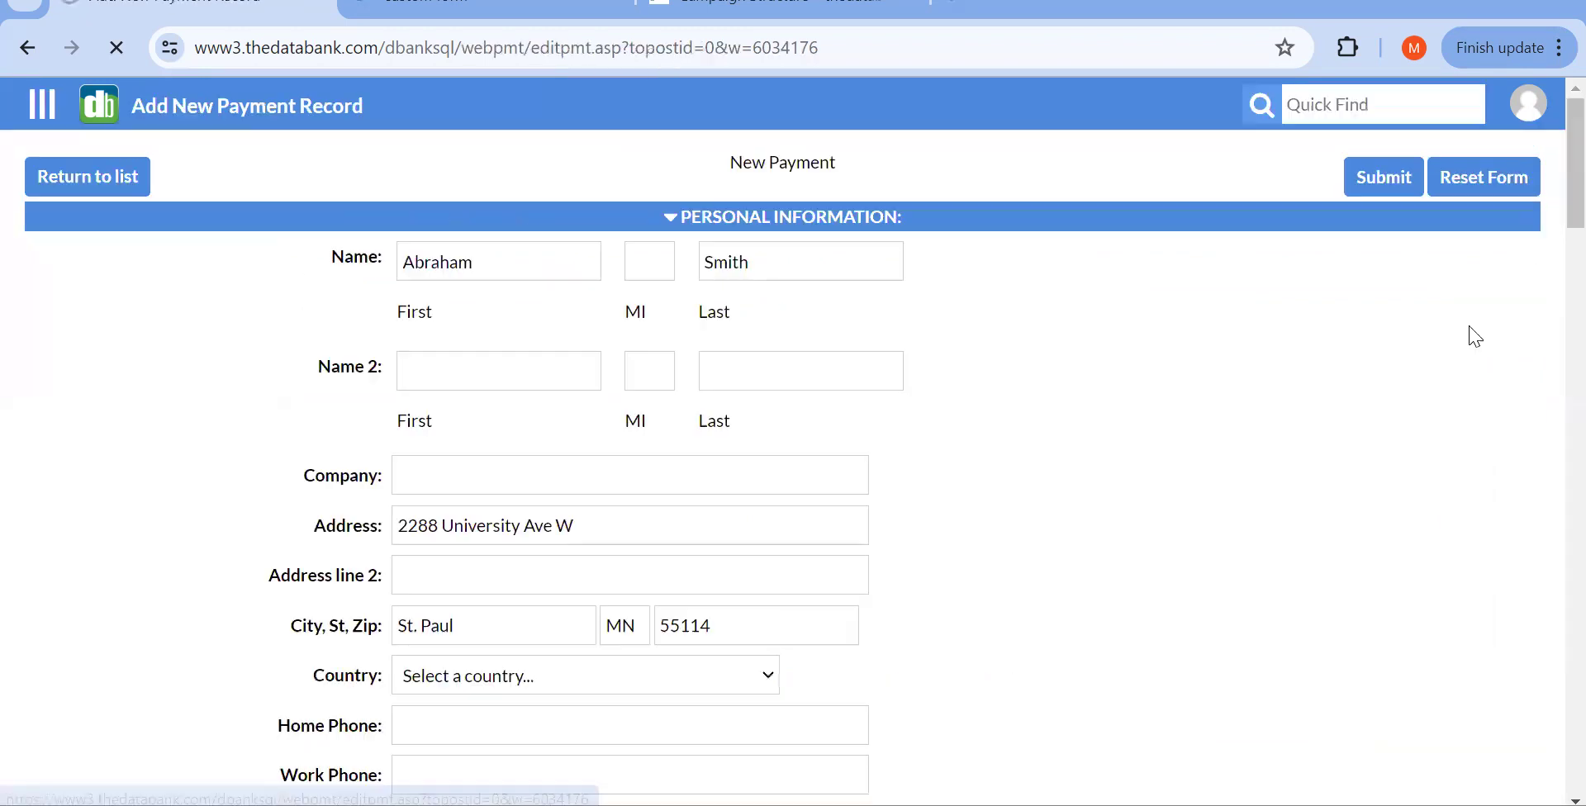
scroll(1242, 530, "down", 2)
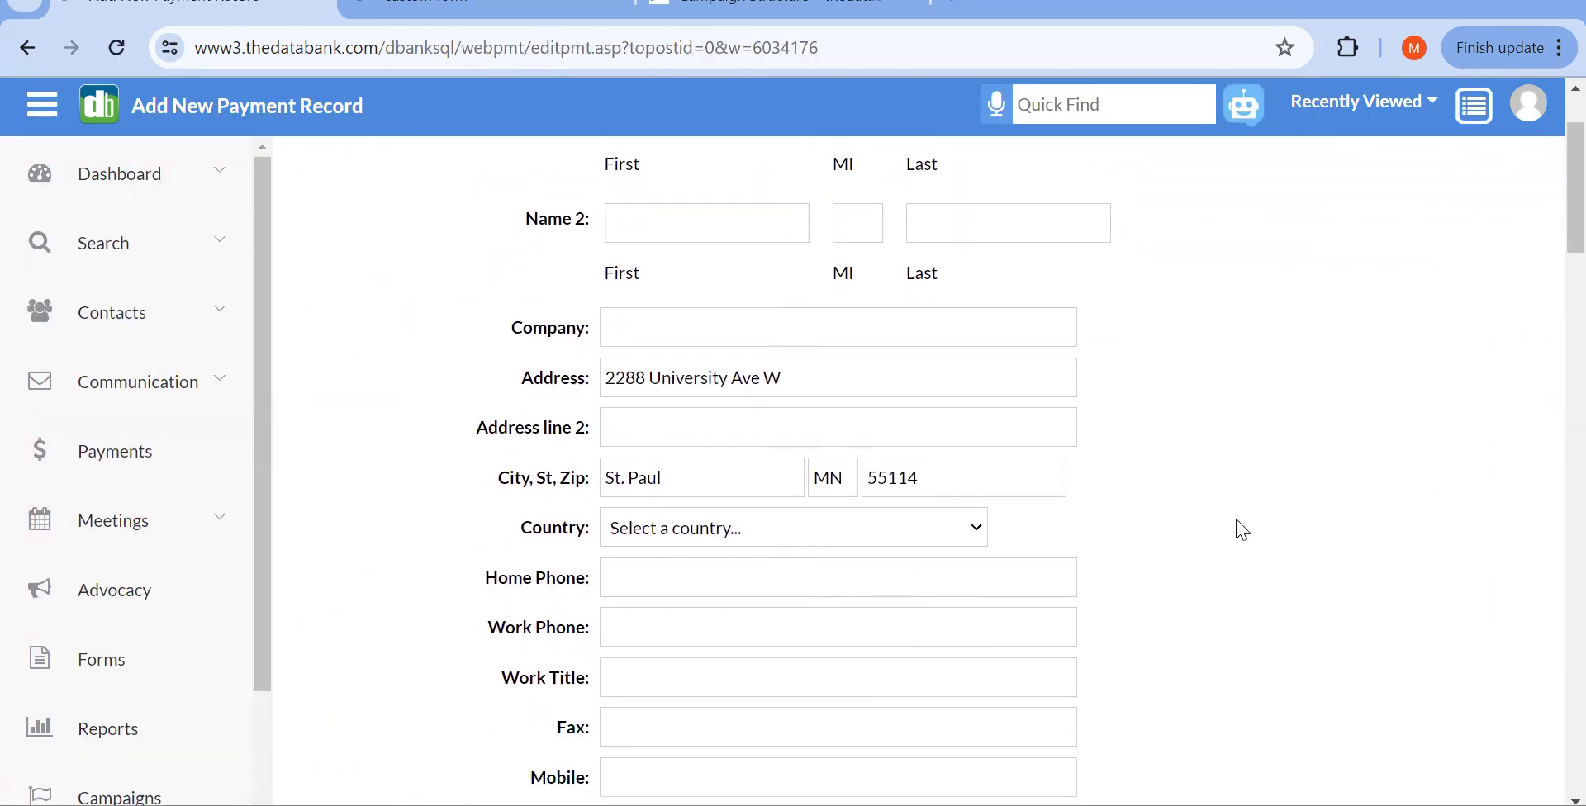
scroll(1242, 530, "down", 18)
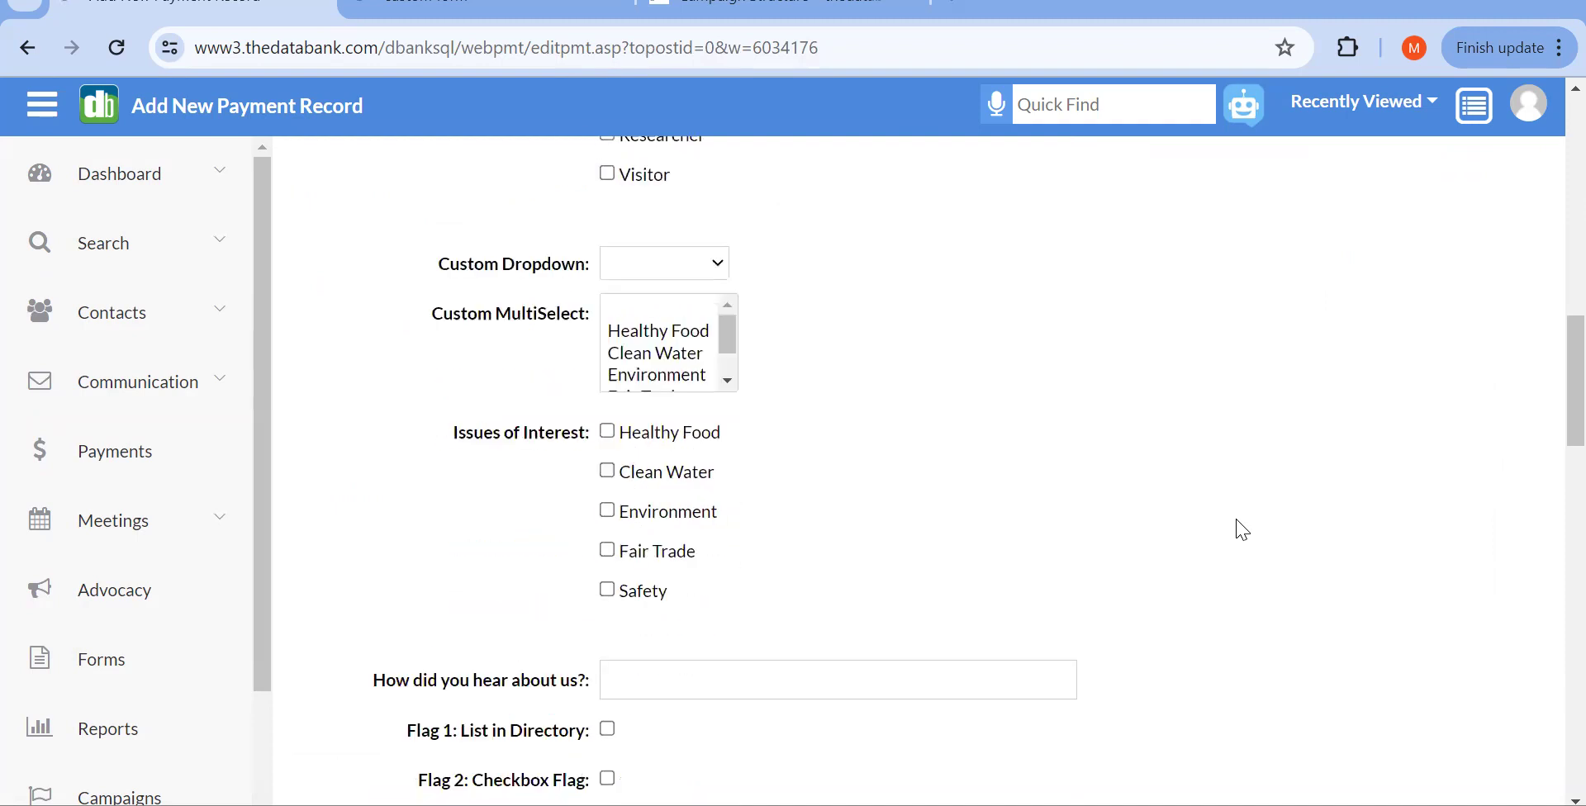
scroll(1242, 530, "down", 10)
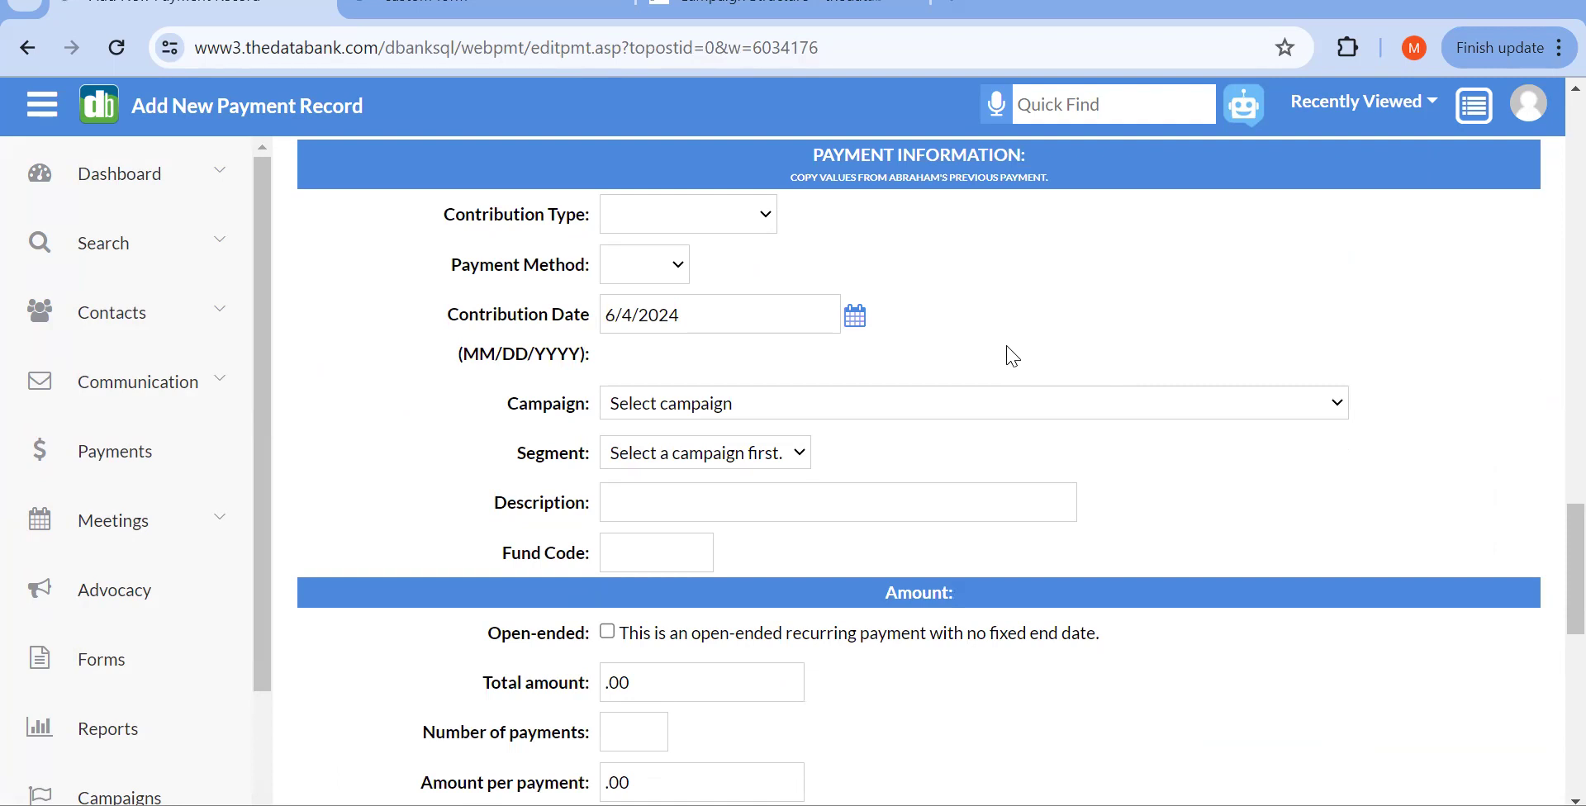
left_click(716, 224)
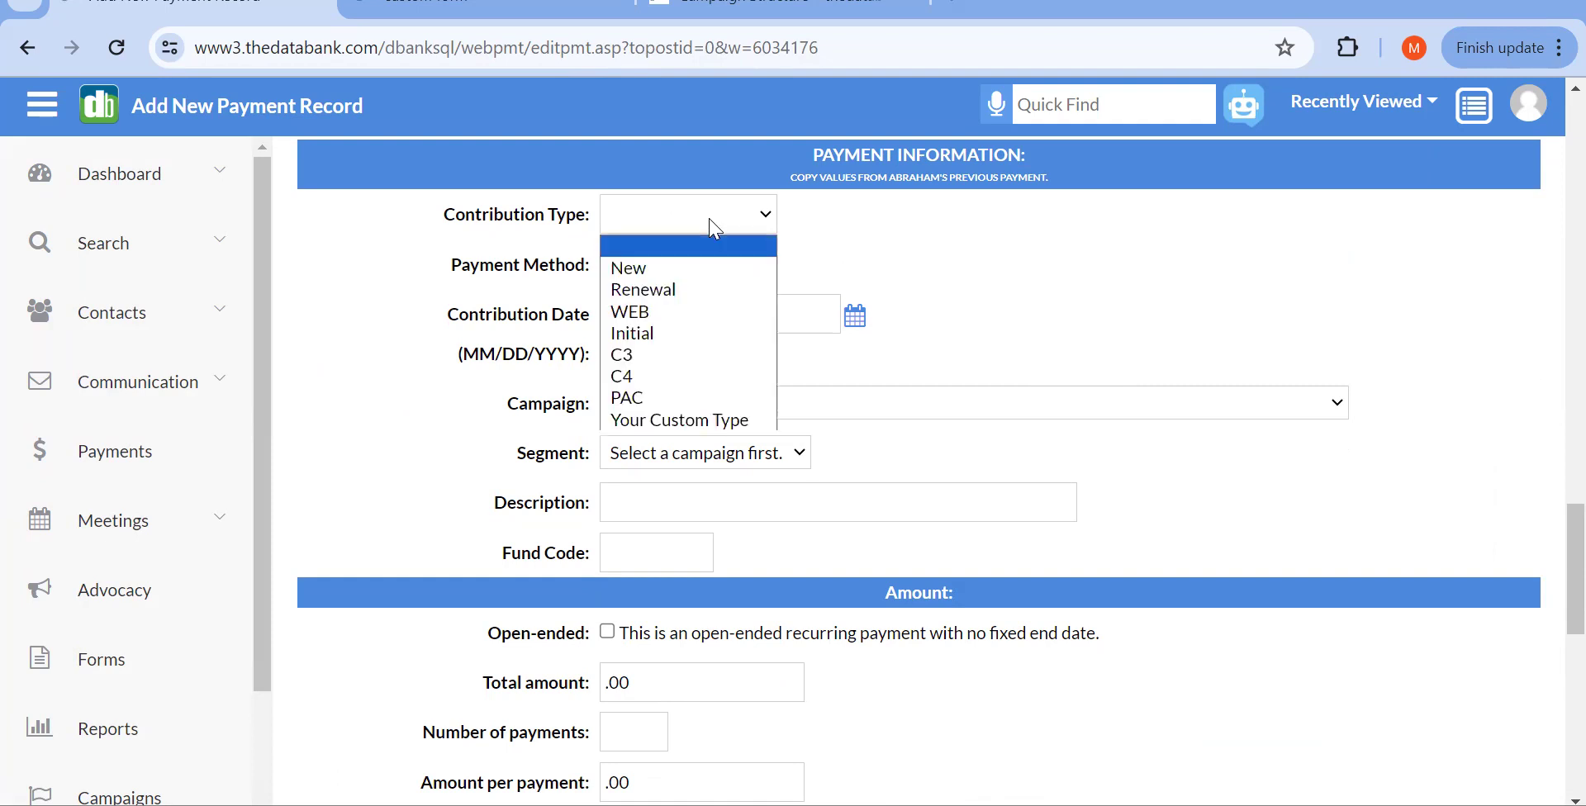
left_click(709, 266)
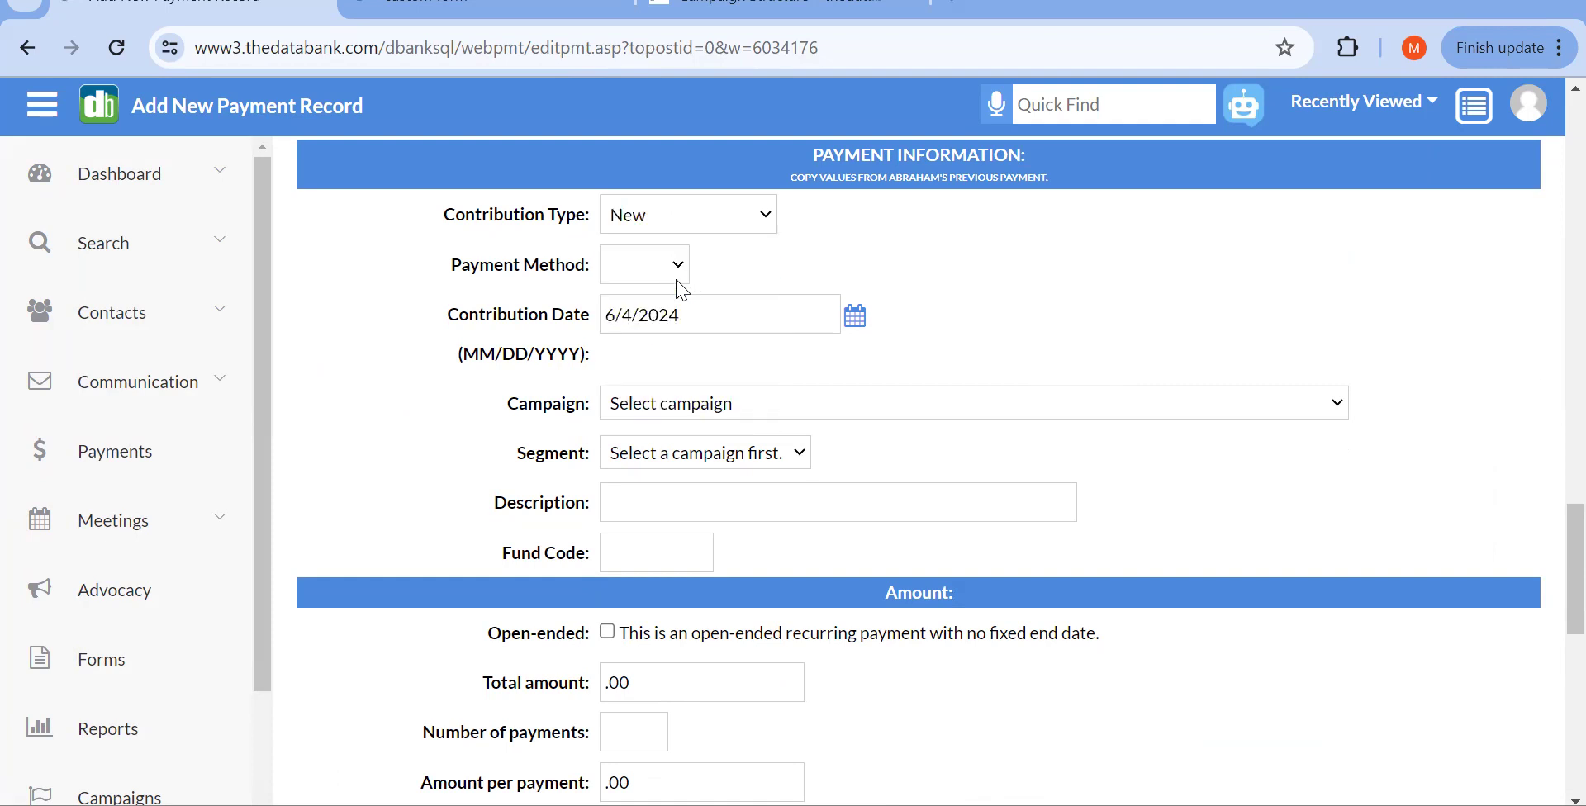
Step: Assign campaign FY24 Award Banquet with segment FY24SA Silent Auction
scroll(727, 372, "down", 1)
left_click(706, 338)
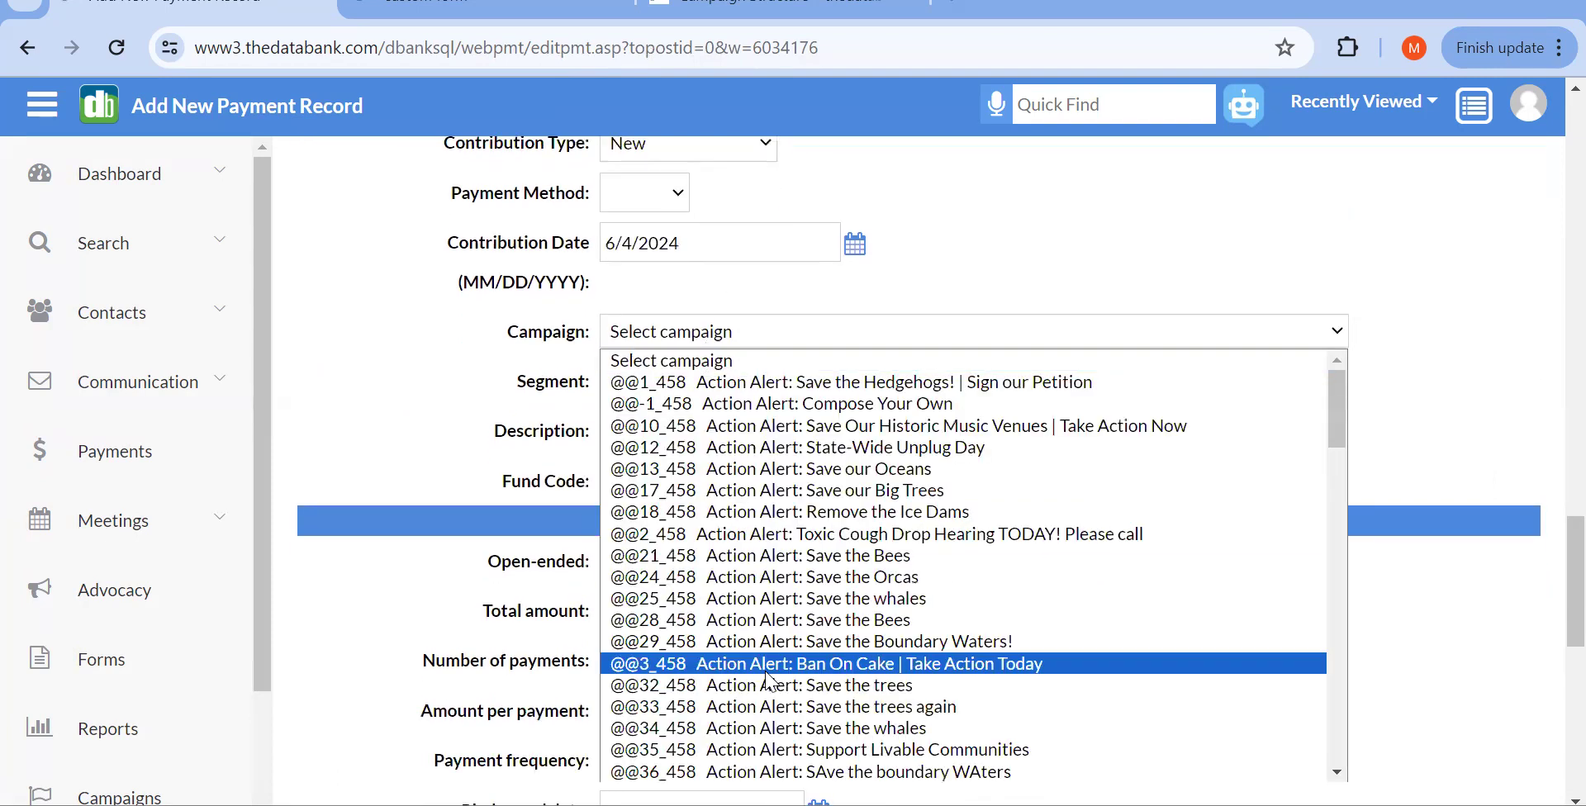
scroll(768, 661, "down", 10)
scroll(769, 679, "down", 2)
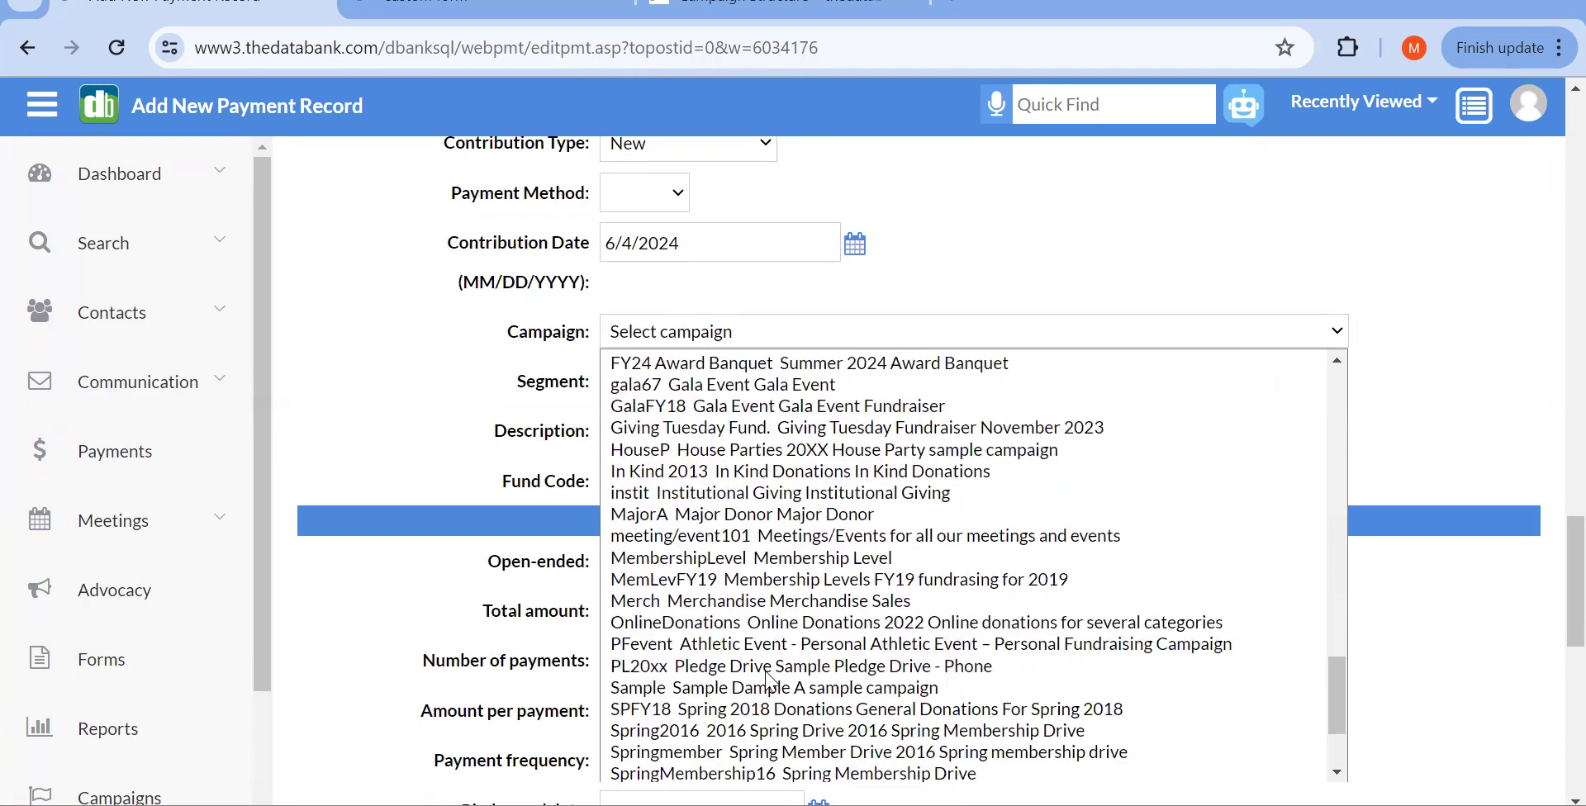
scroll(768, 679, "down", 2)
scroll(768, 680, "up", 3)
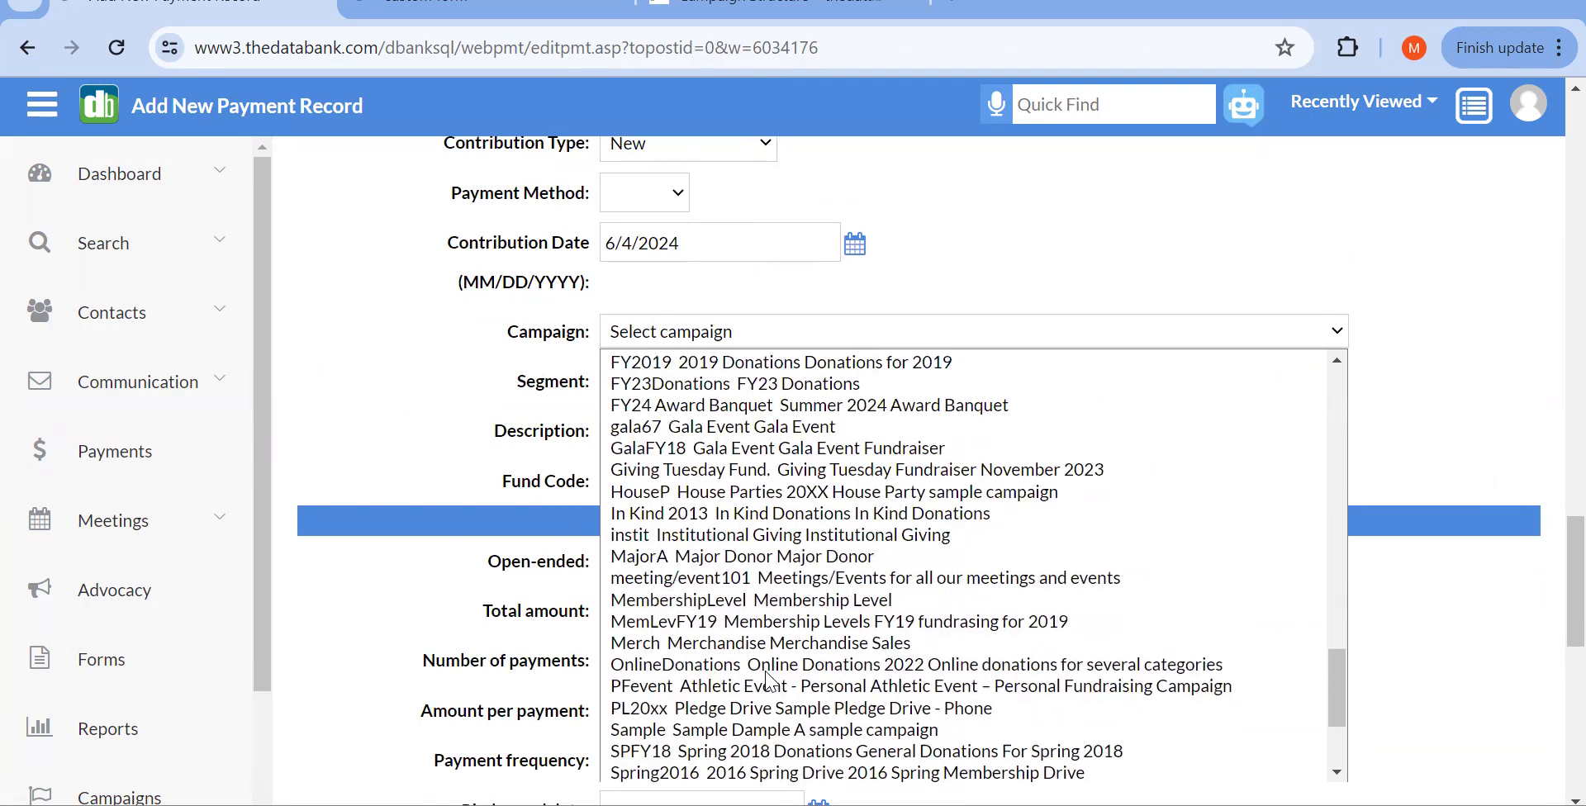
left_click(678, 405)
left_click(661, 382)
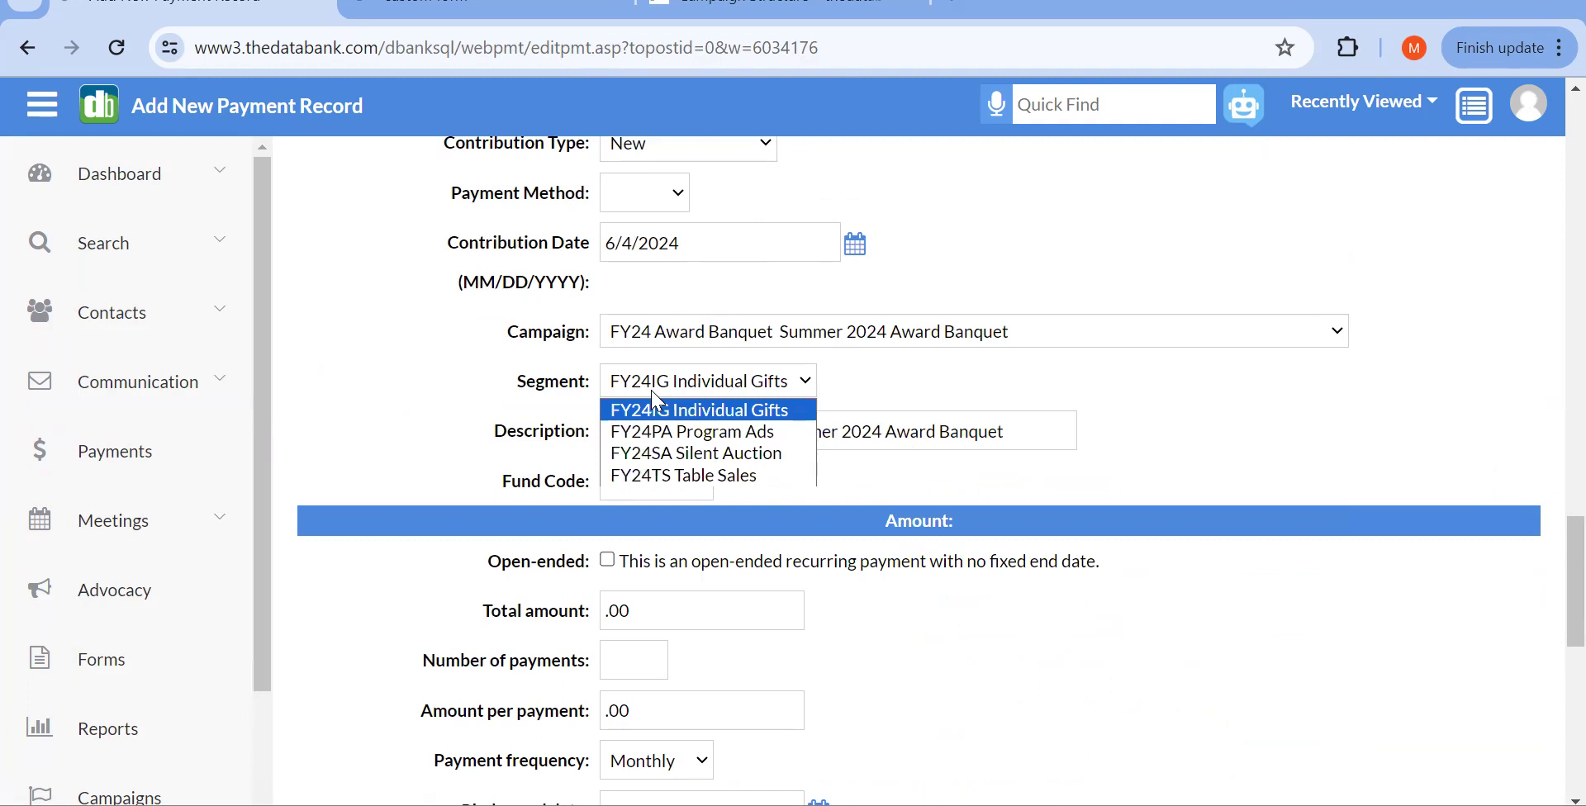
left_click(684, 454)
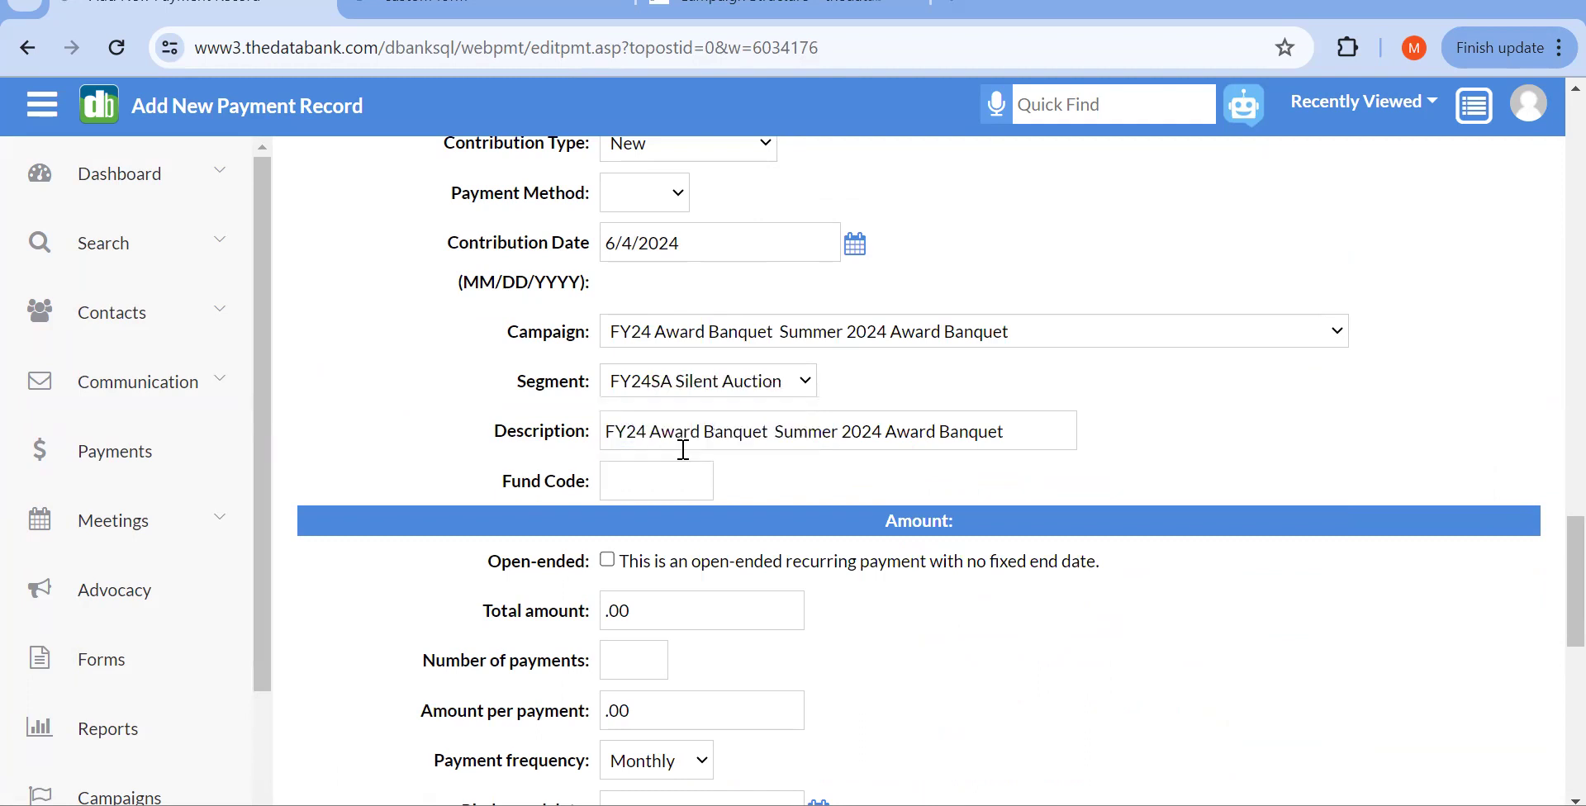
Step: Enter a 1000.00 total as one payment and set the payment method to Credit
scroll(684, 450, "down", 4)
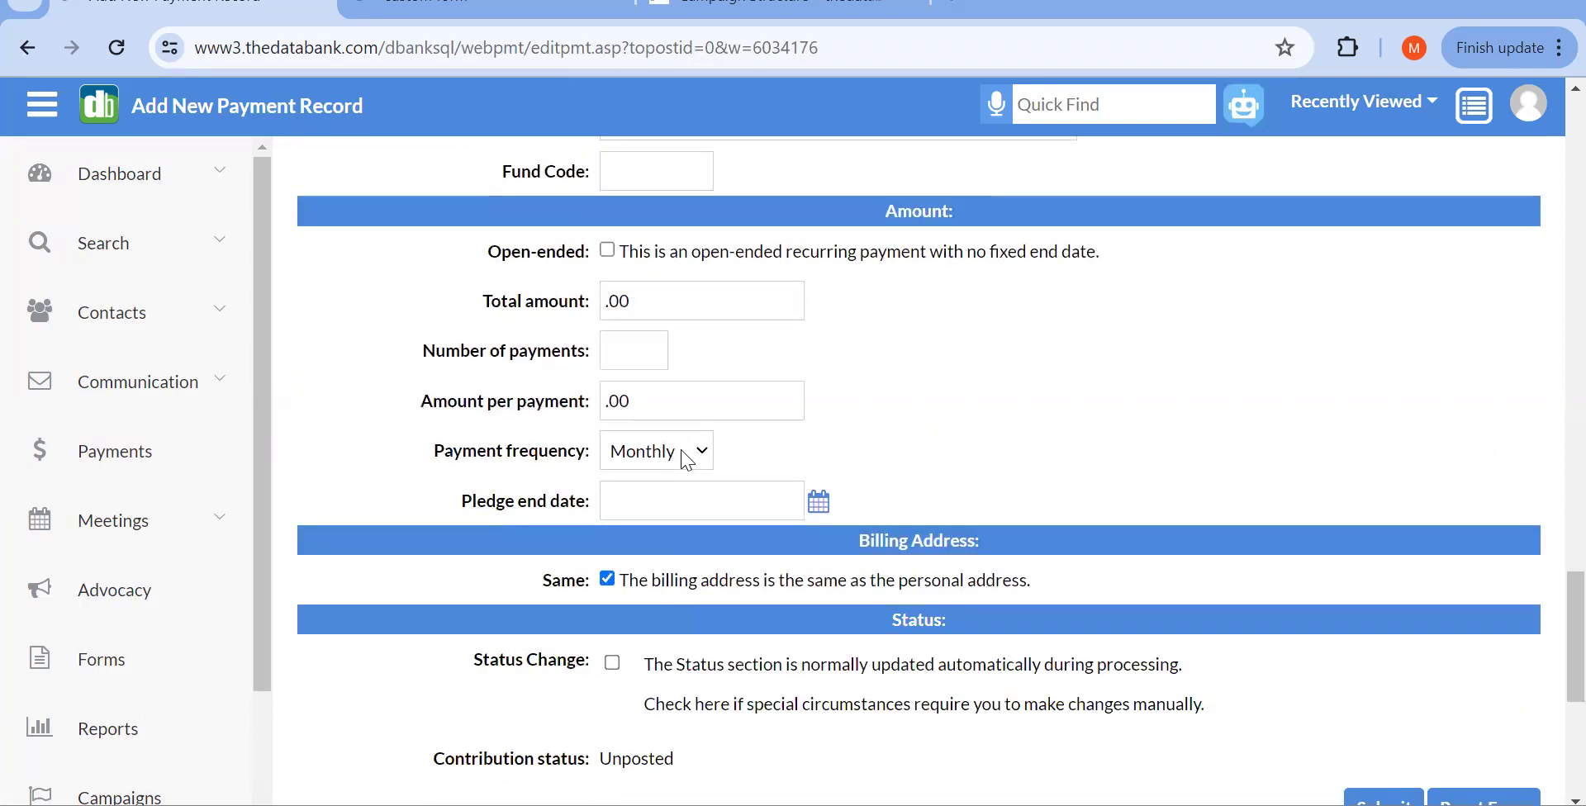
left_click(602, 305)
type("1000")
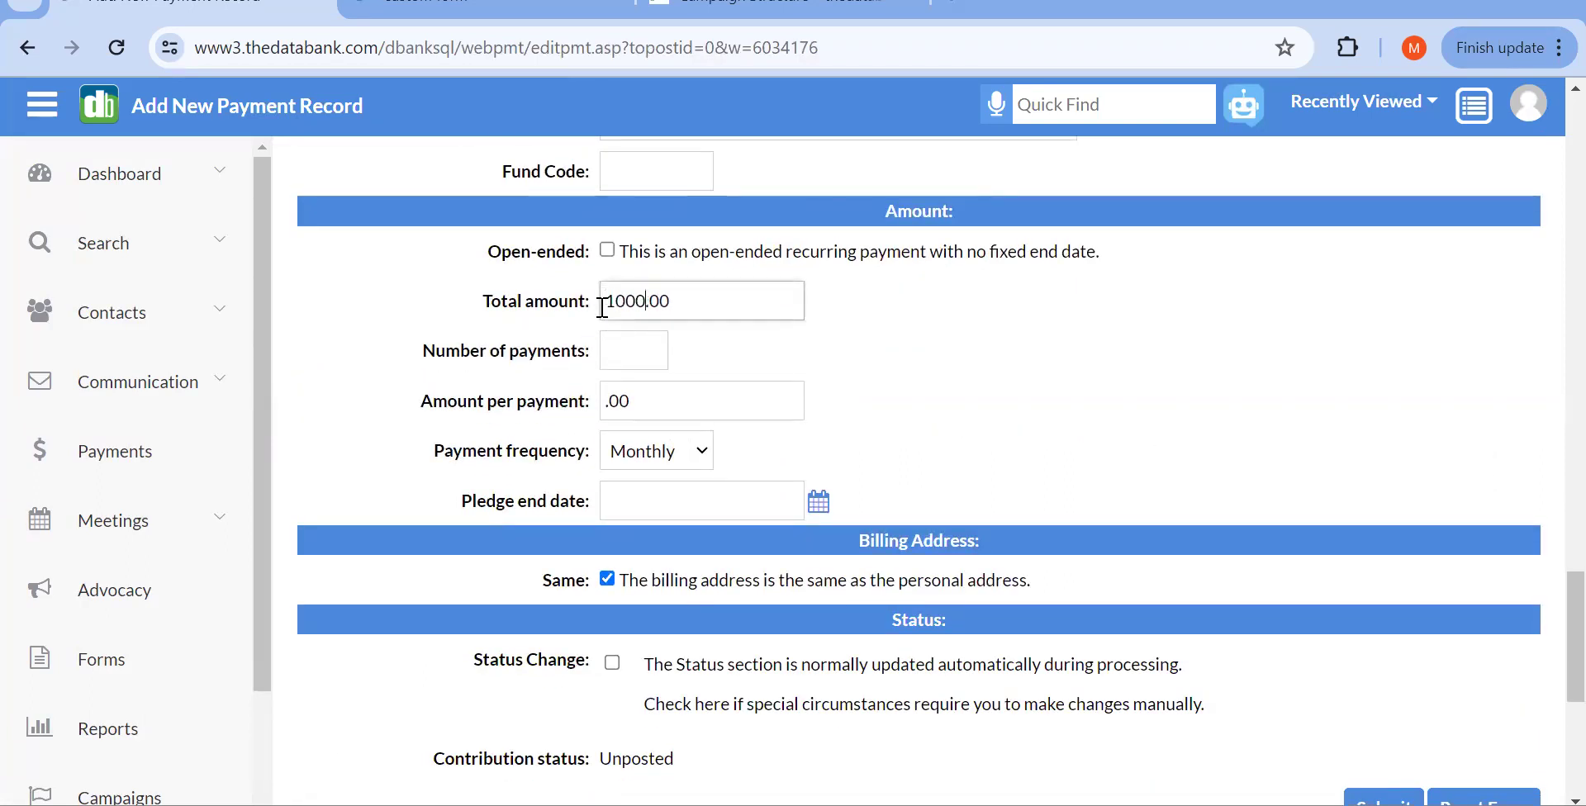
left_click(746, 359)
scroll(747, 361, "down", 1)
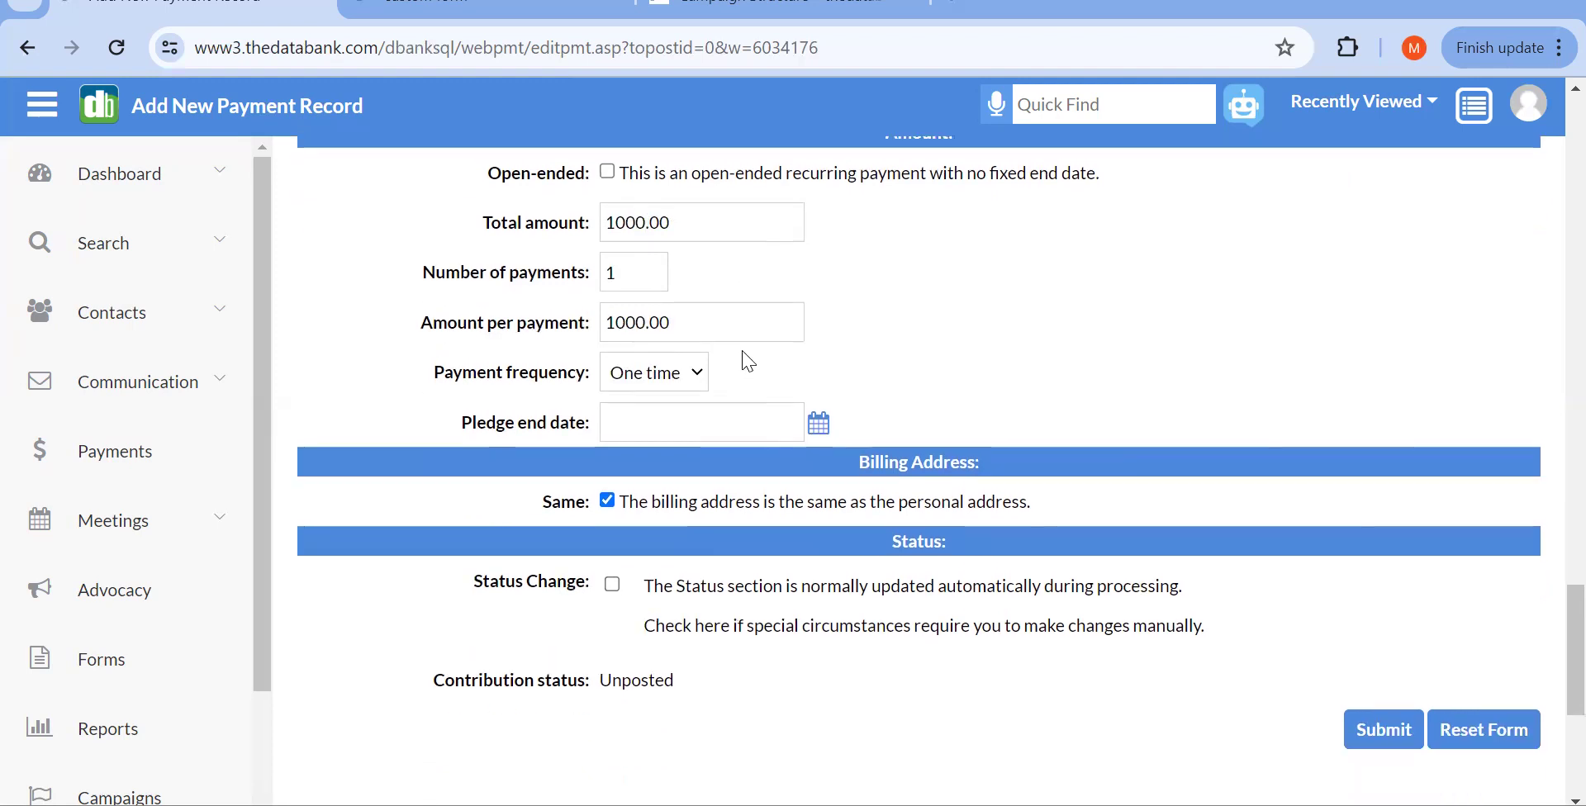
scroll(784, 547, "down", 2)
scroll(786, 549, "down", 3)
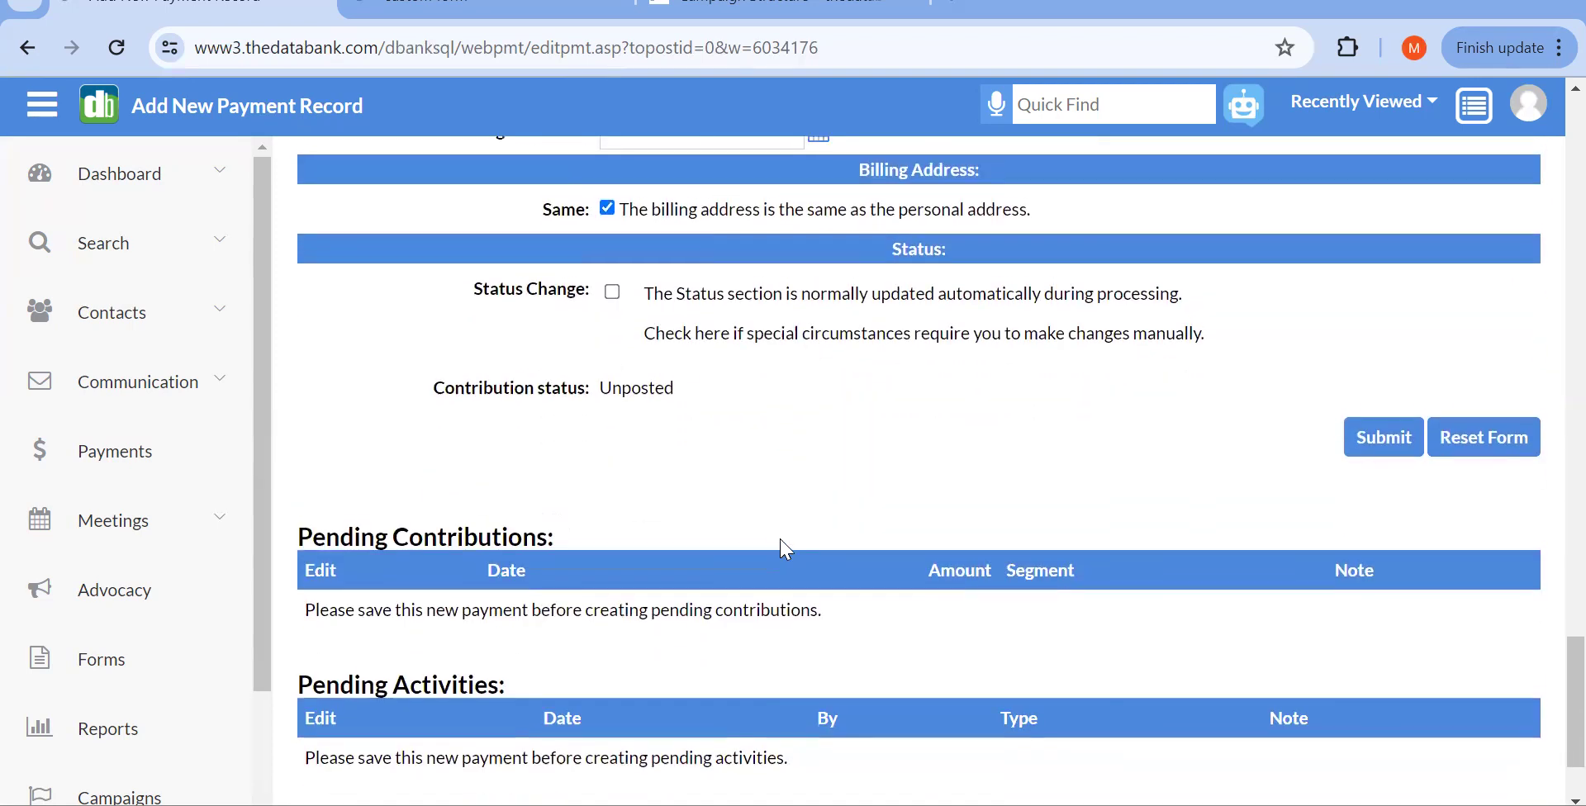
scroll(782, 538, "up", 10)
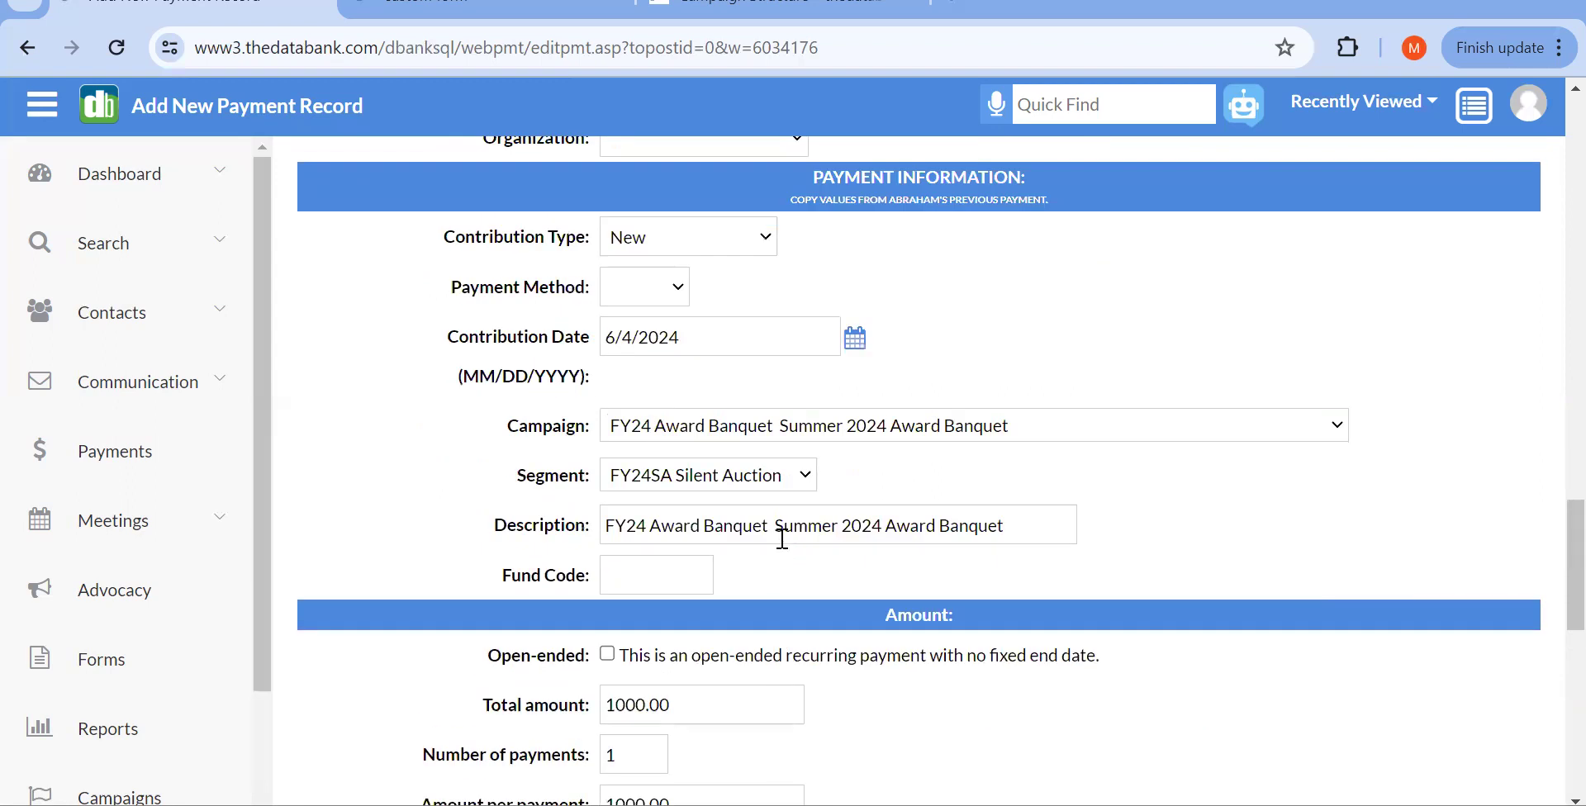
left_click(656, 302)
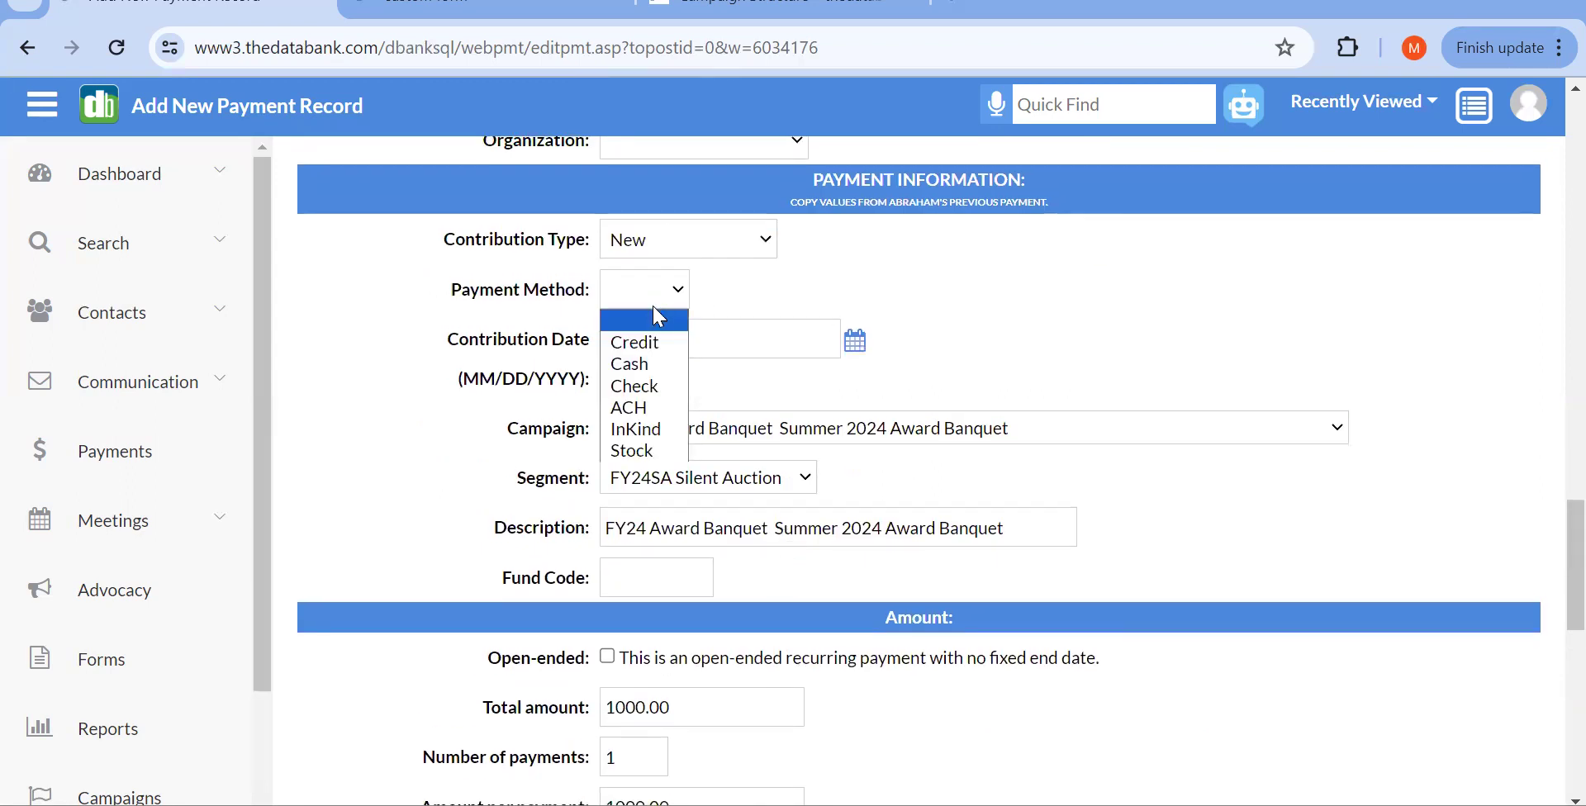
left_click(662, 347)
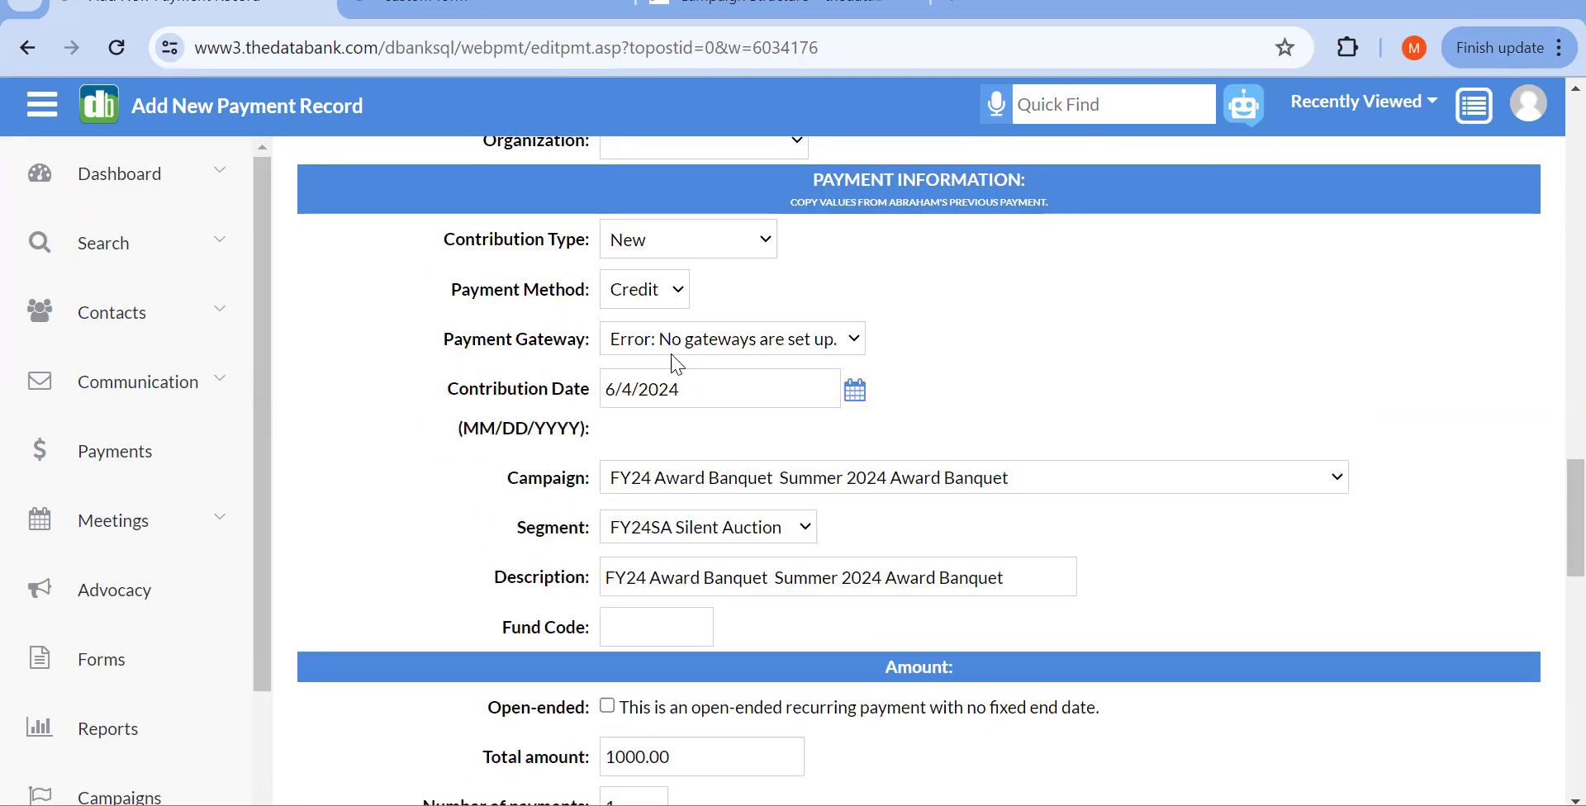
Step: Enter a test VISA card number with expiry 1226 and submit the payment
scroll(827, 606, "down", 3)
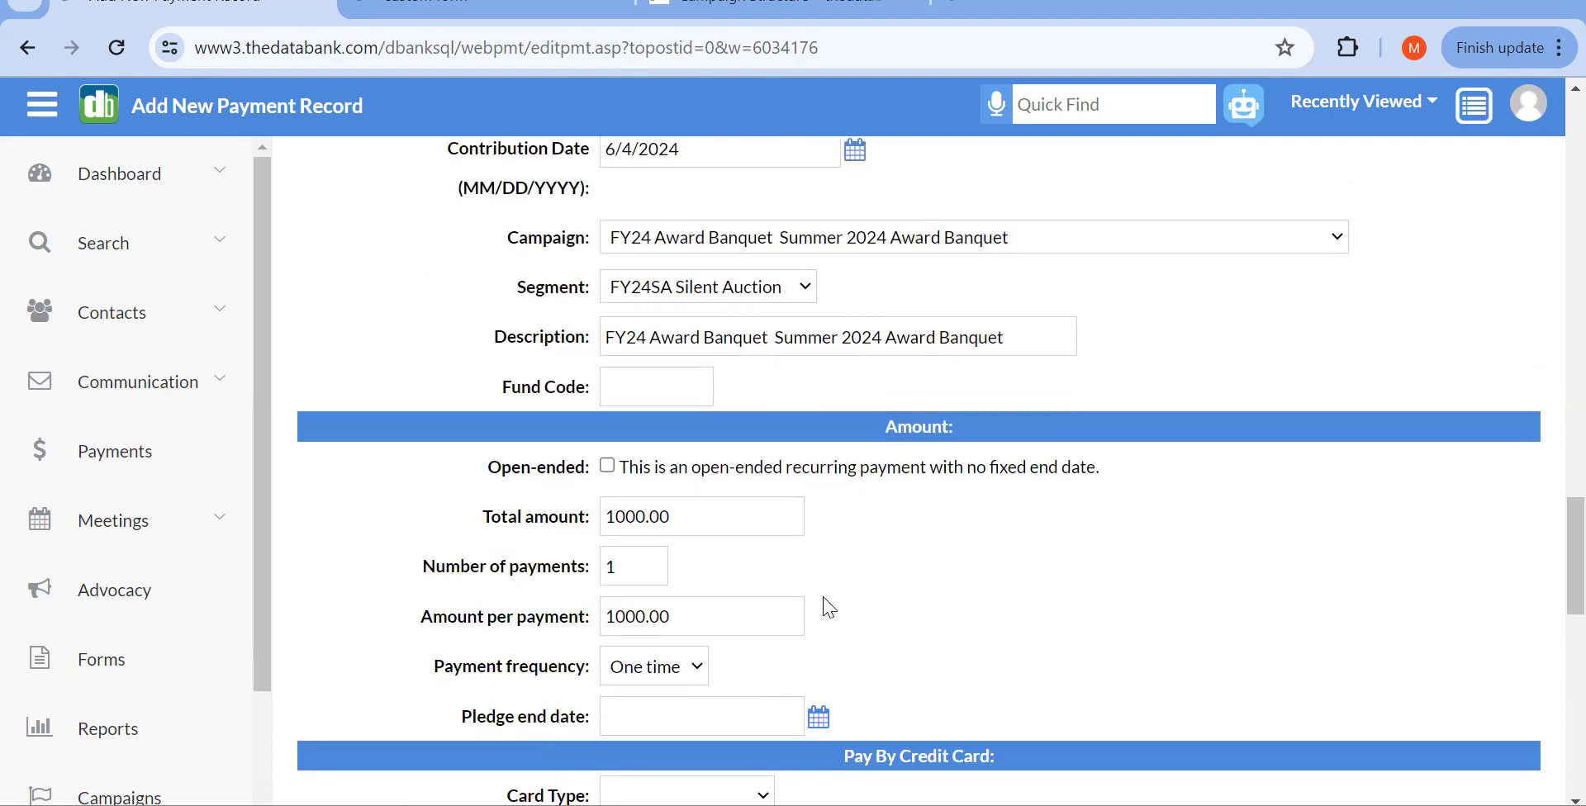
scroll(839, 499, "down", 3)
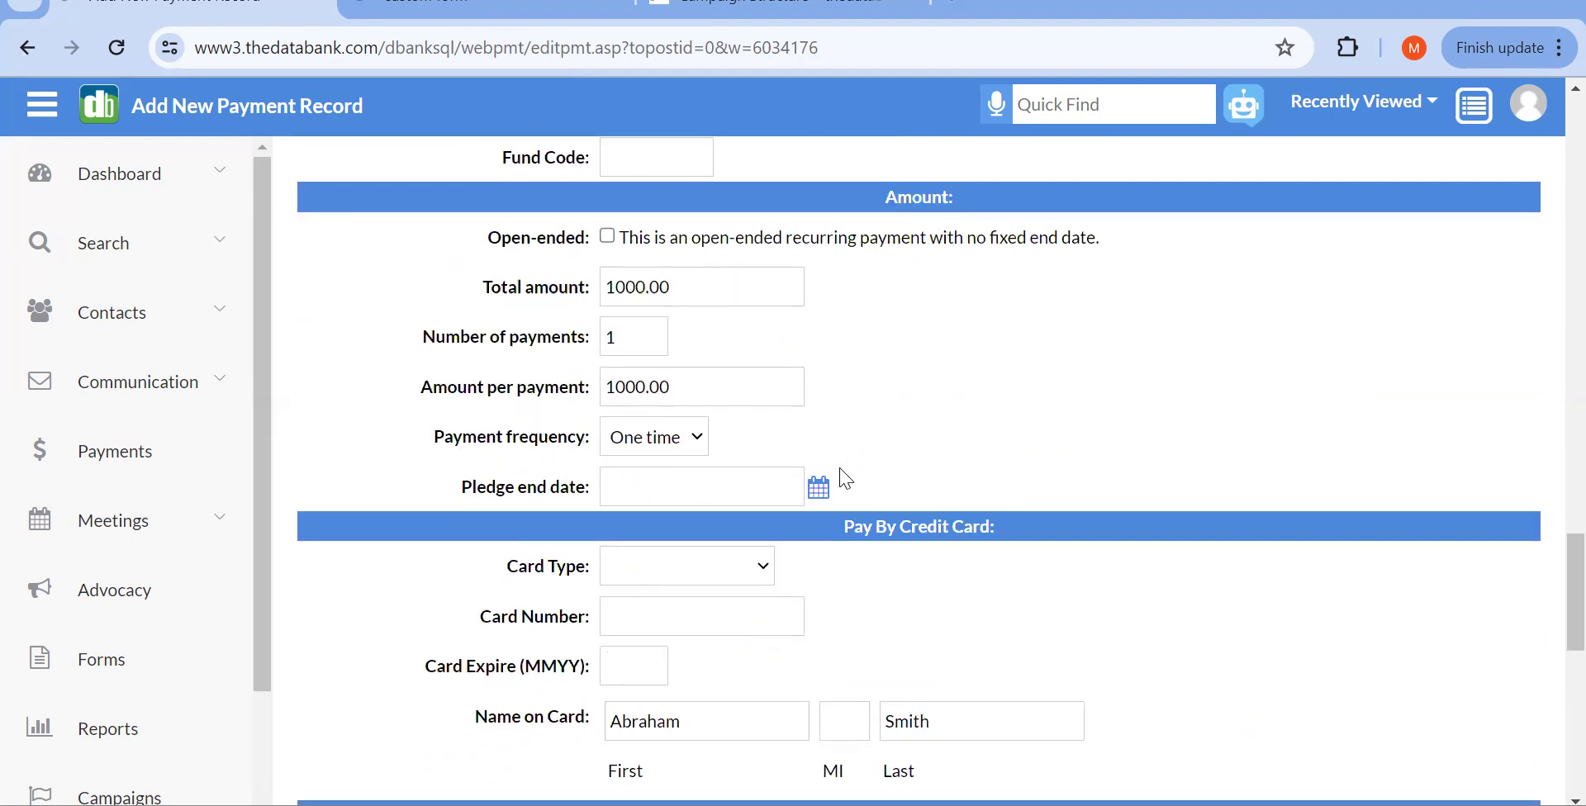
scroll(846, 479, "down", 2)
left_click(676, 442)
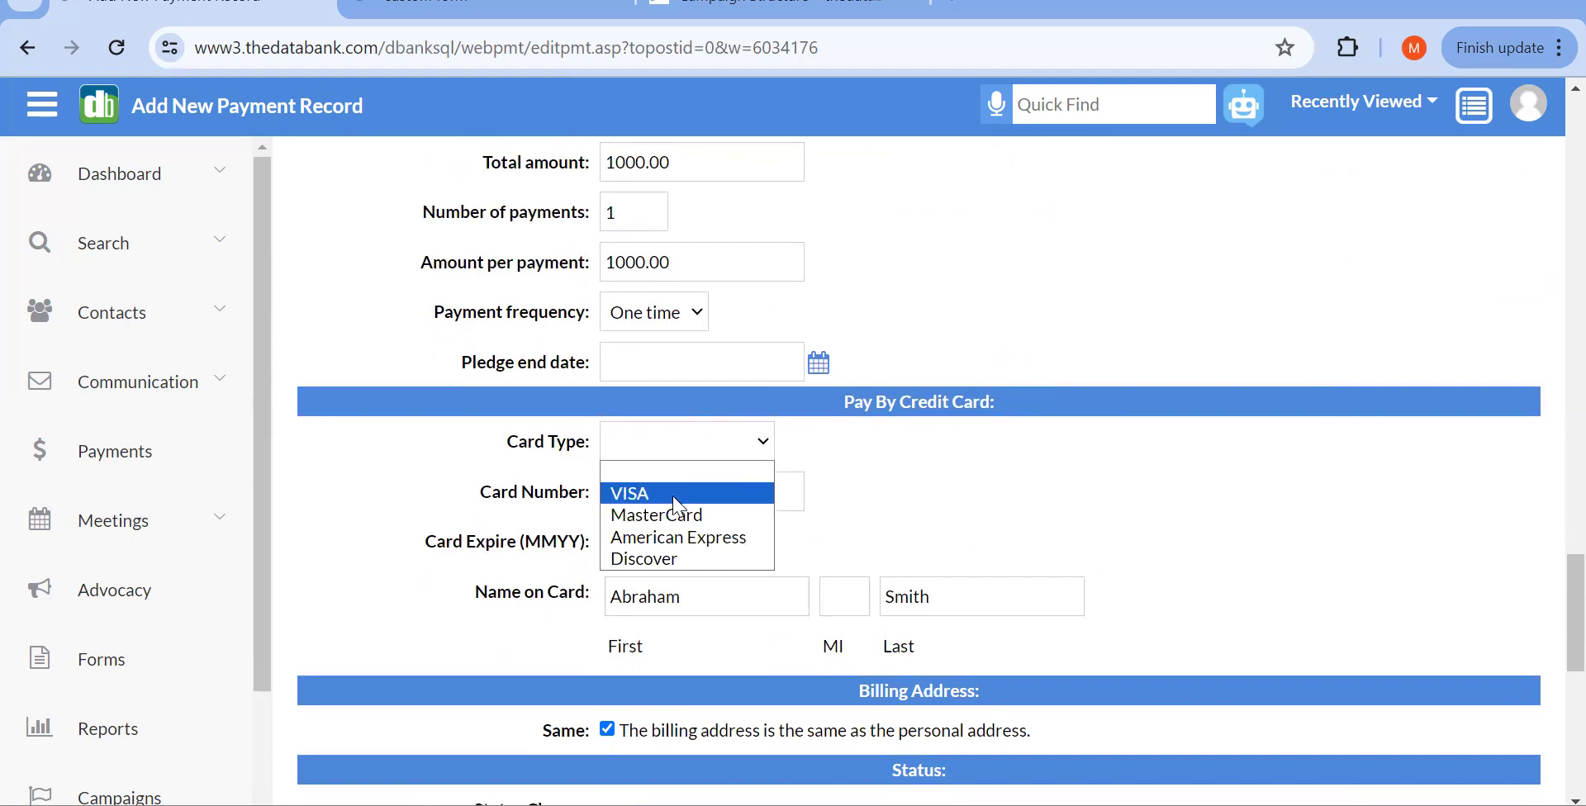
left_click(677, 494)
left_click(669, 479)
type("4111 1111 1111 1111")
scroll(676, 488, "down", 1)
left_click(634, 454)
type("12")
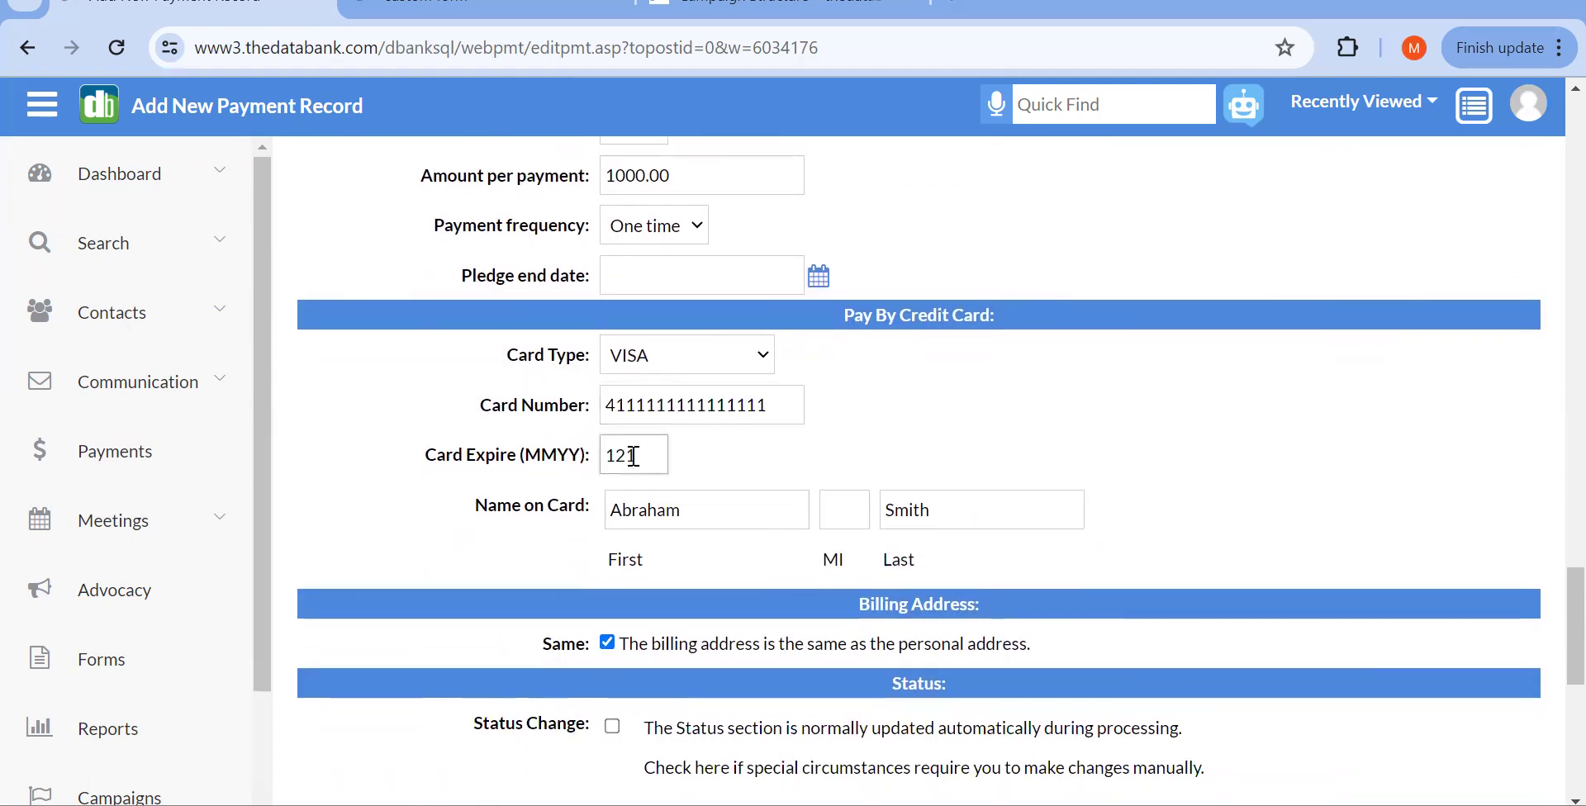
type("26")
scroll(634, 456, "down", 3)
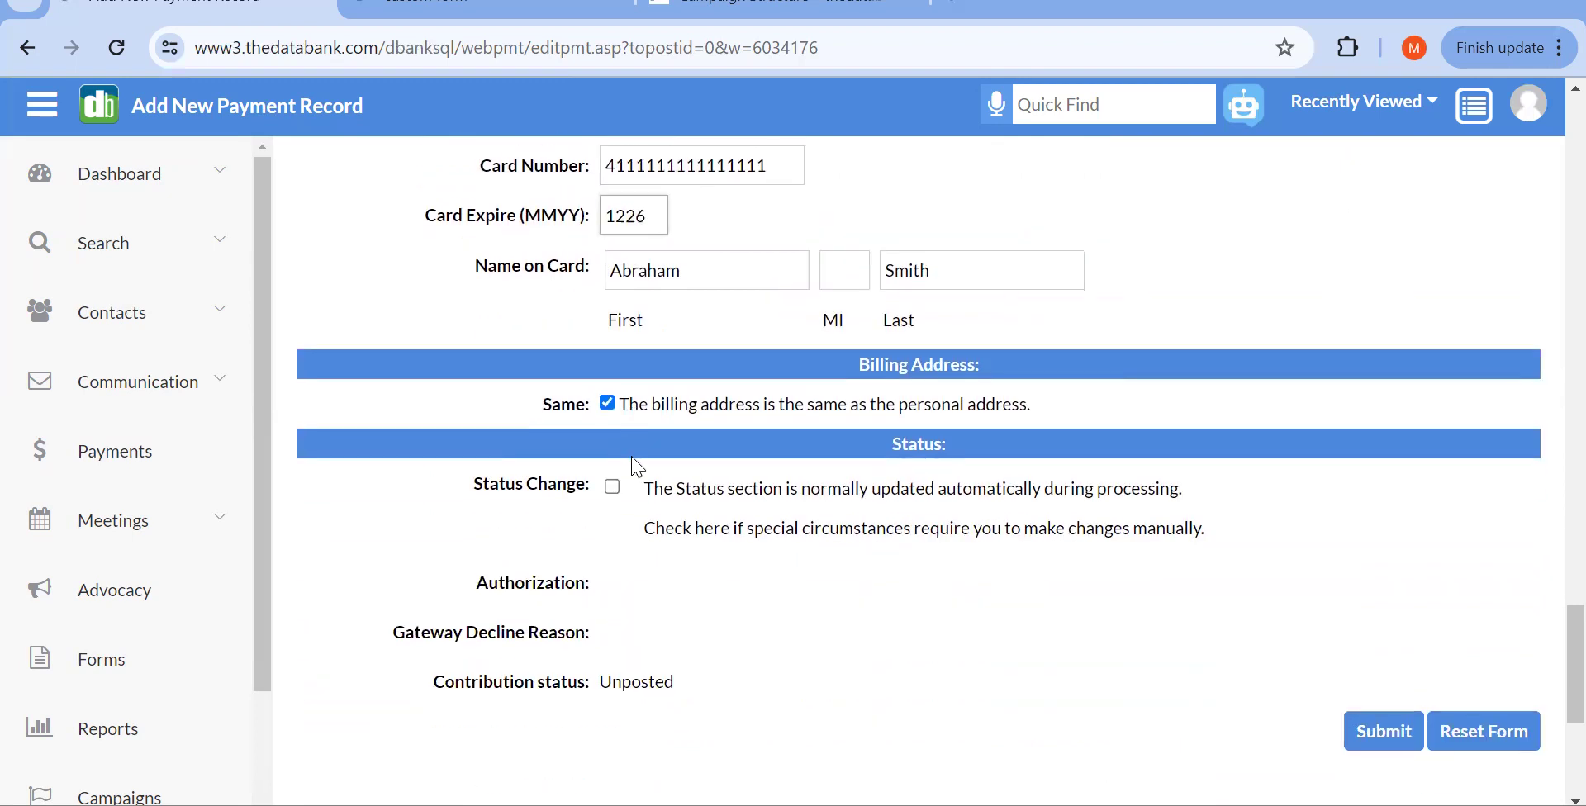
left_click(1364, 732)
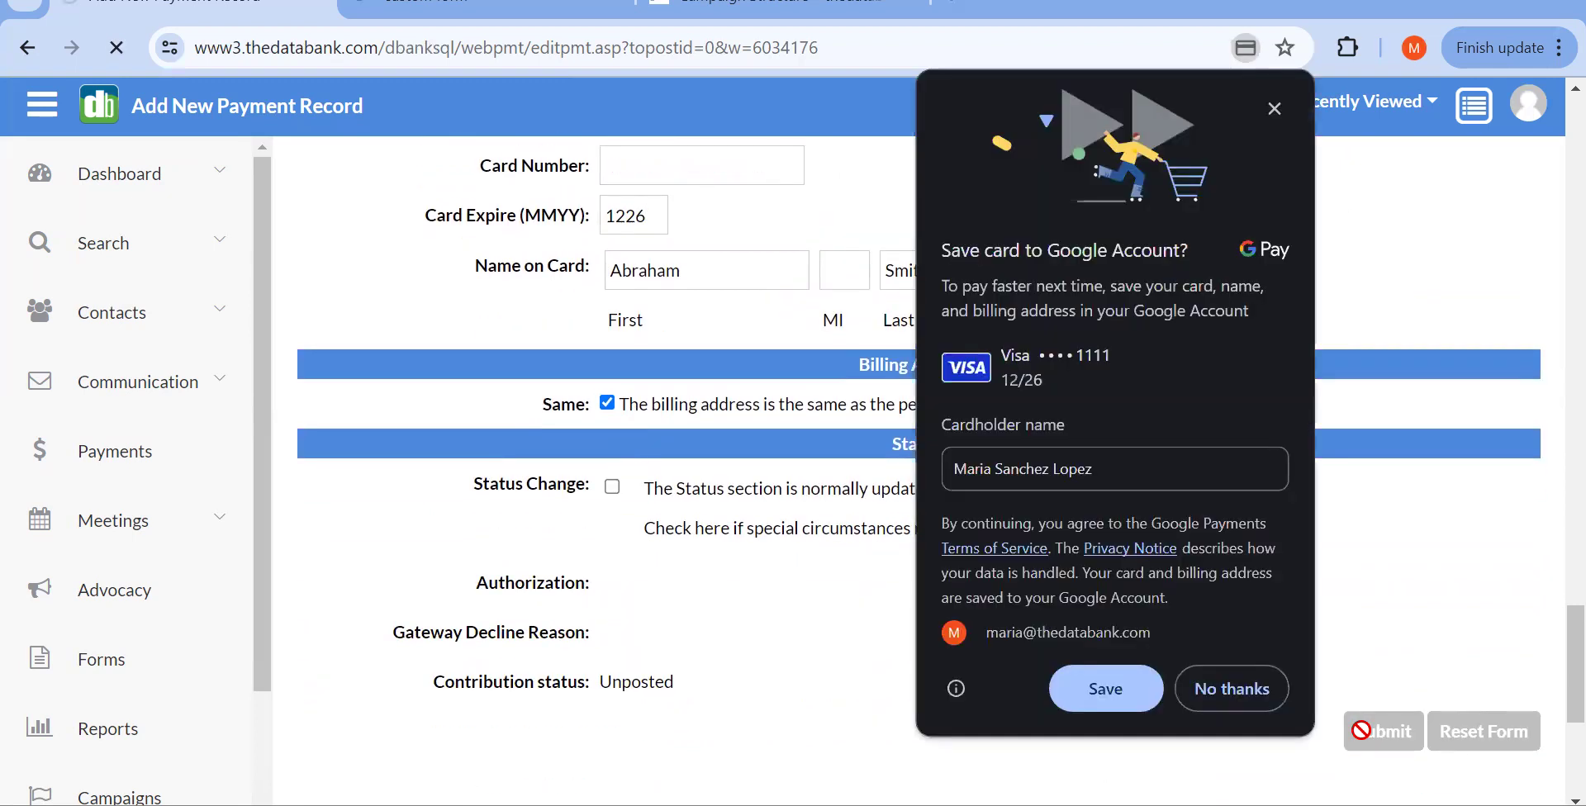
Step: Decline Chrome's save-card offer and return to Web Payments, where the $1,000.00 VISA payment shows Not Posted
left_click(1215, 687)
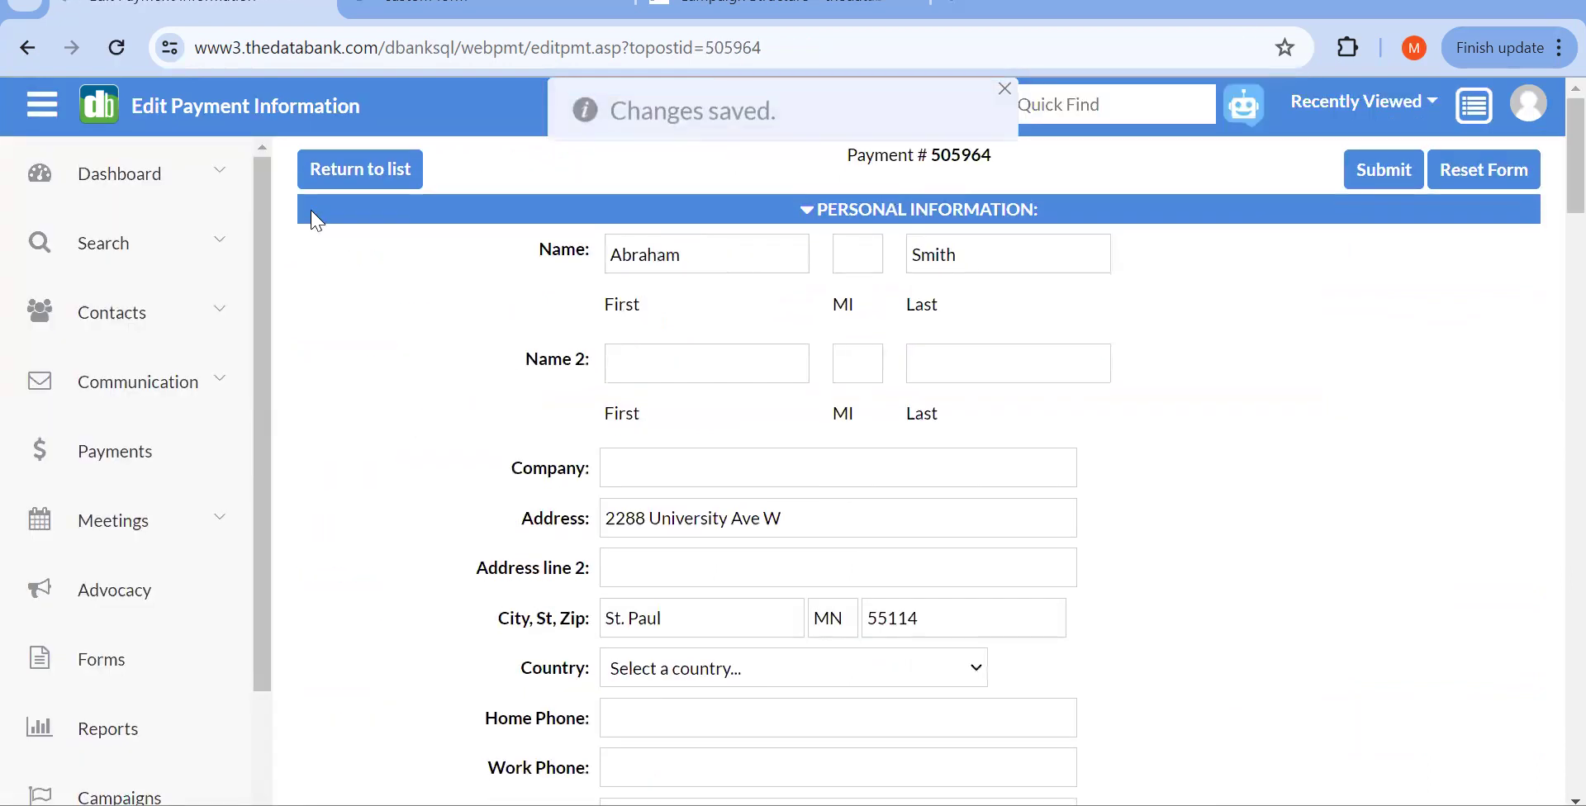
left_click(341, 188)
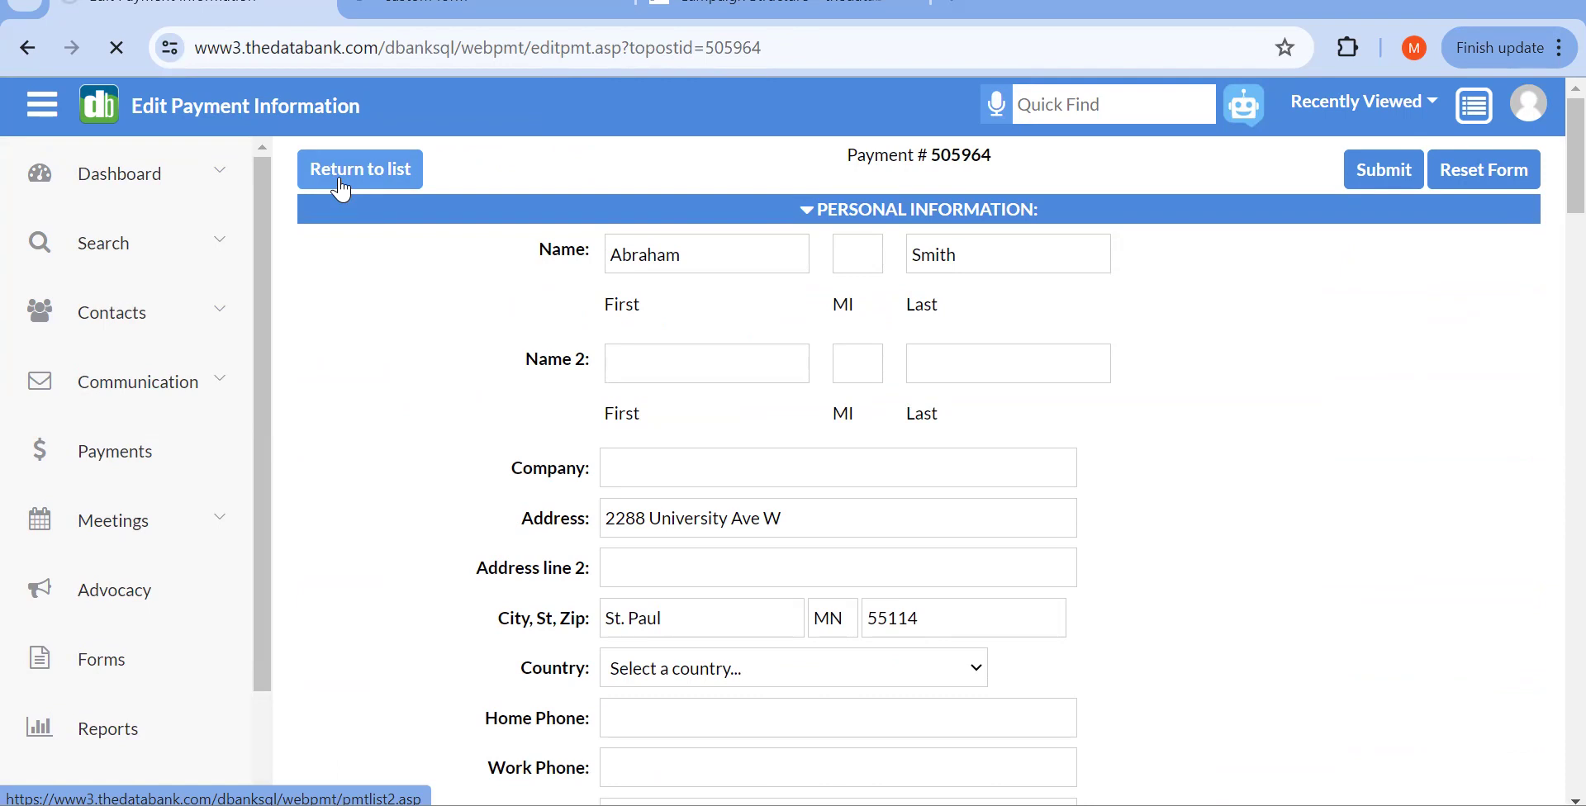
left_click(341, 189)
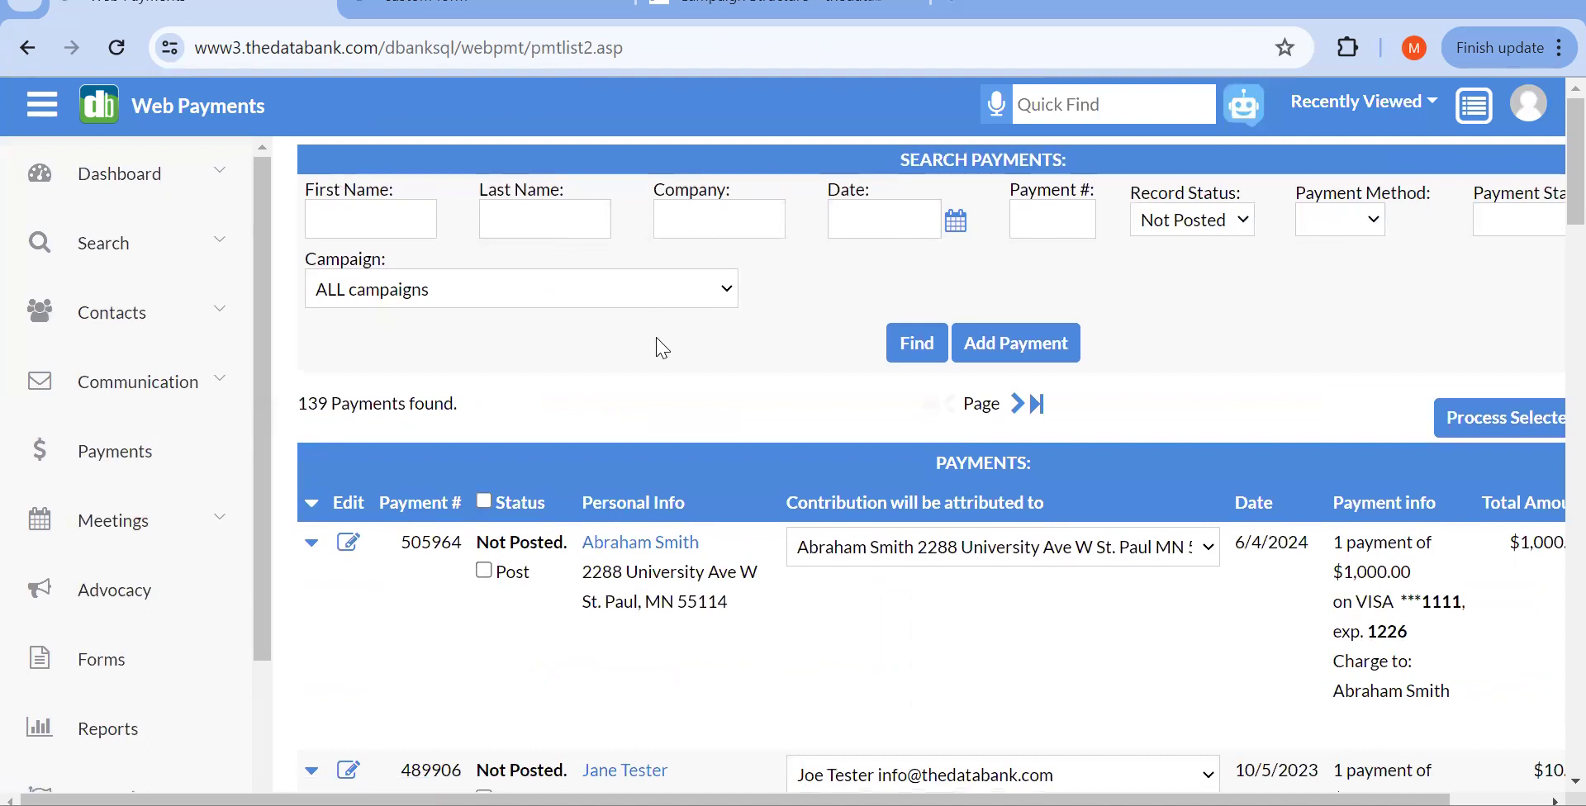
Step: Open the first payer's contact record in a new tab and view its Contribution History
scroll(912, 430, "right", 2)
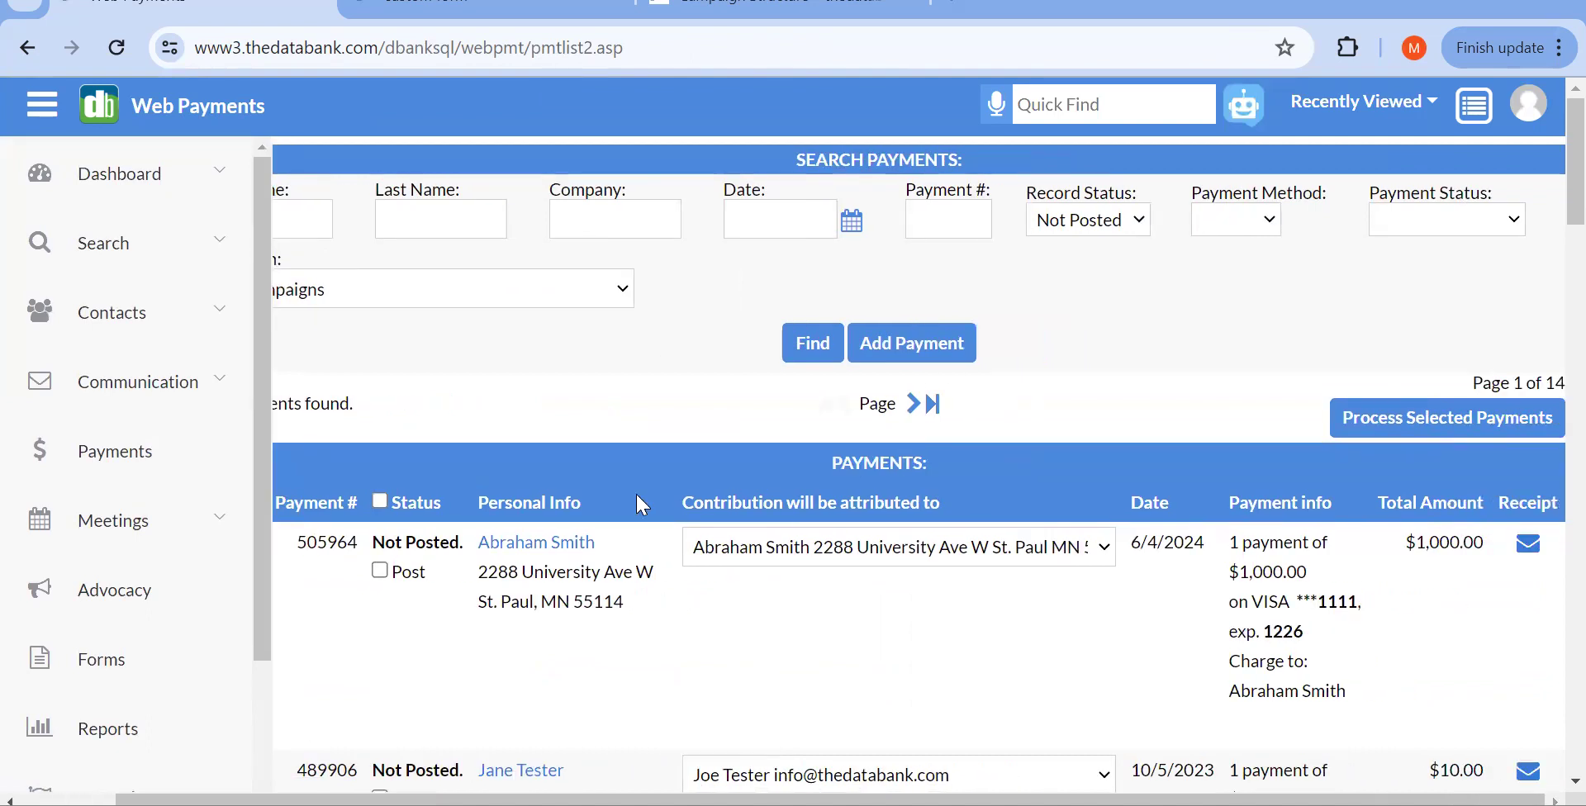
right_click(567, 547)
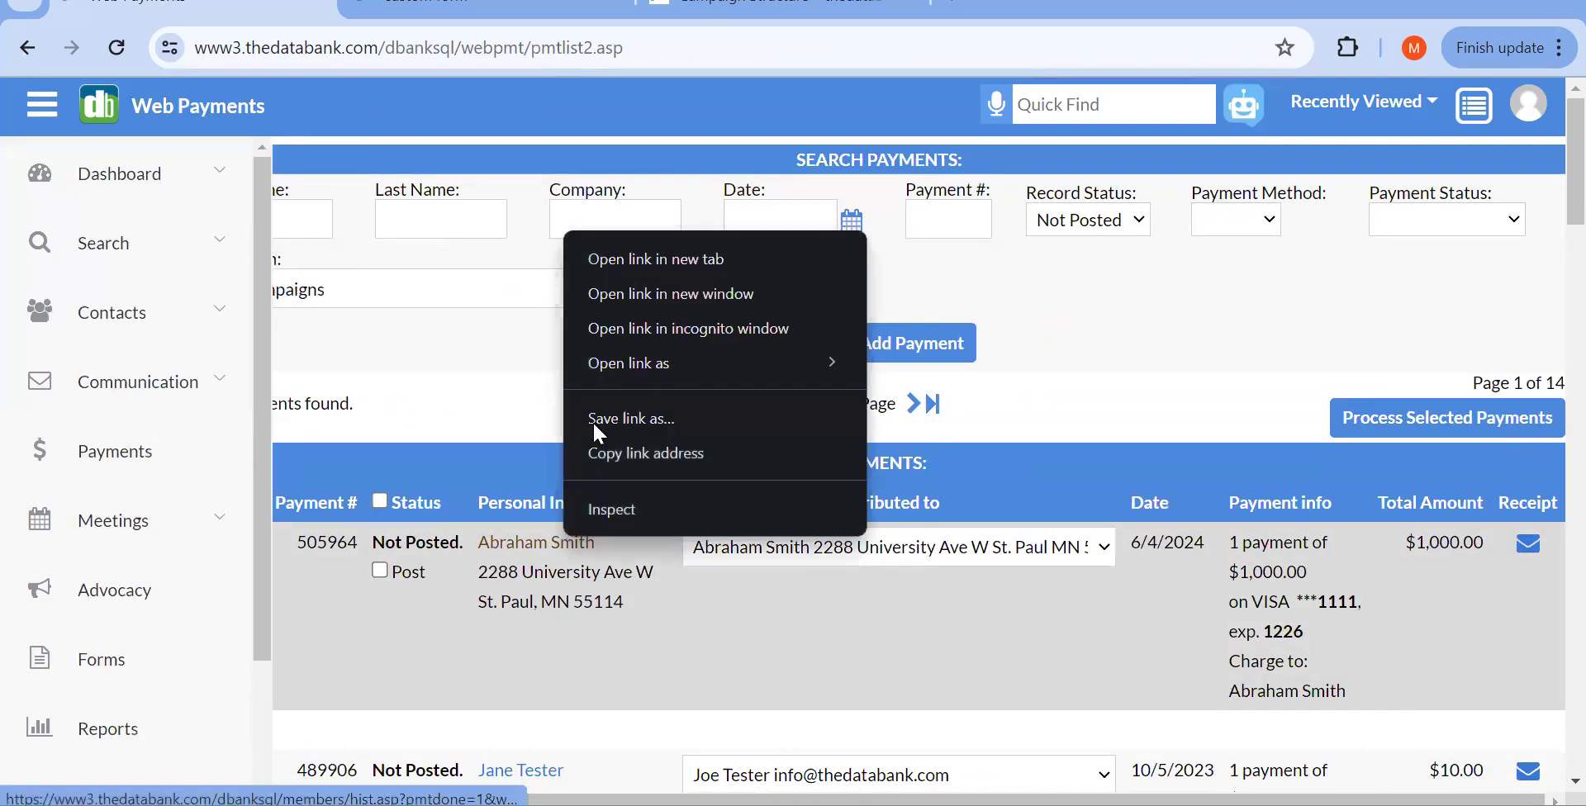
left_click(626, 255)
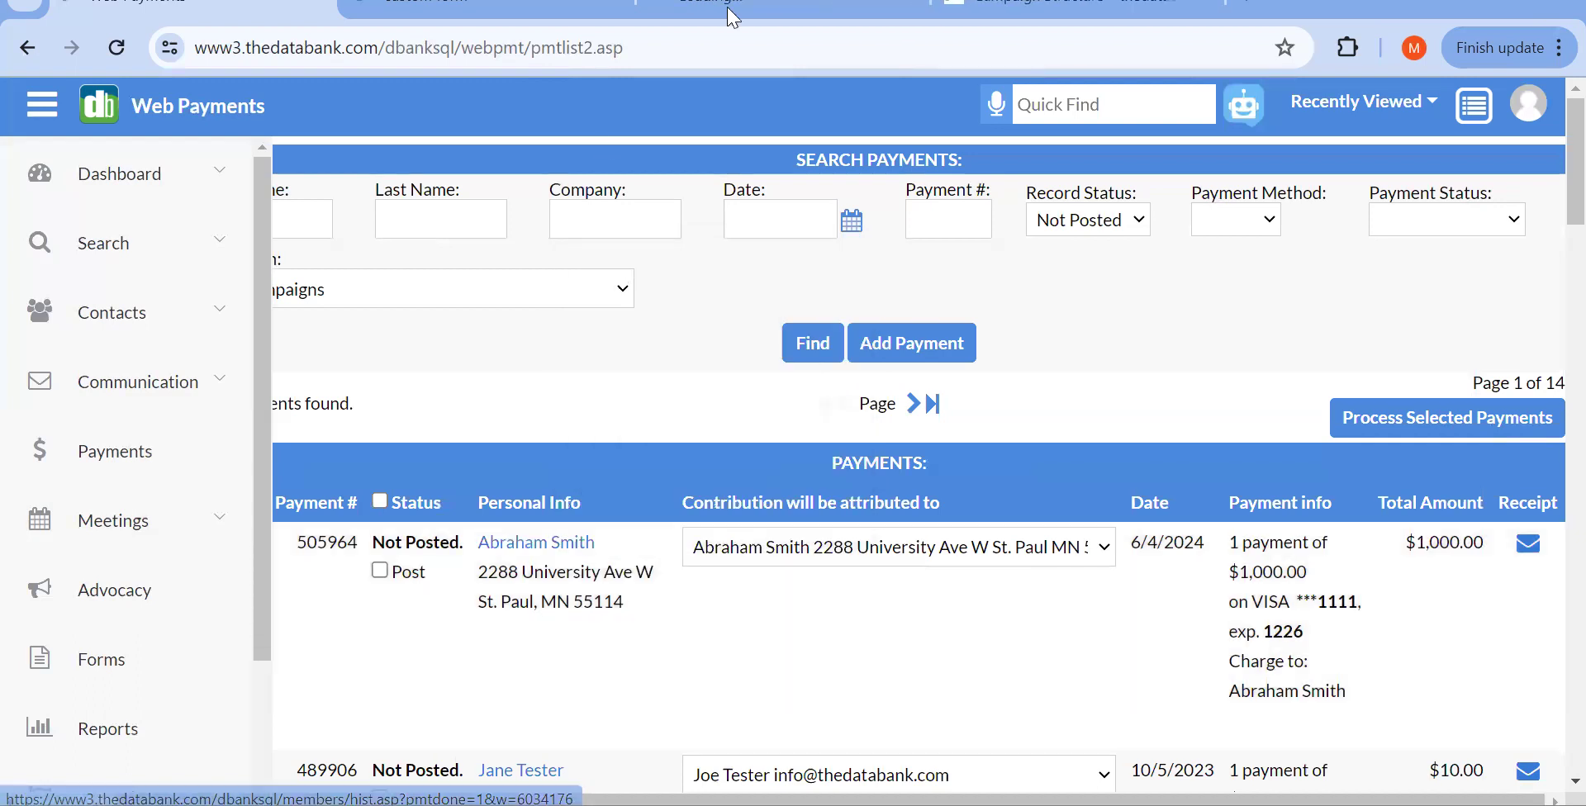
mouse_move(727, 11)
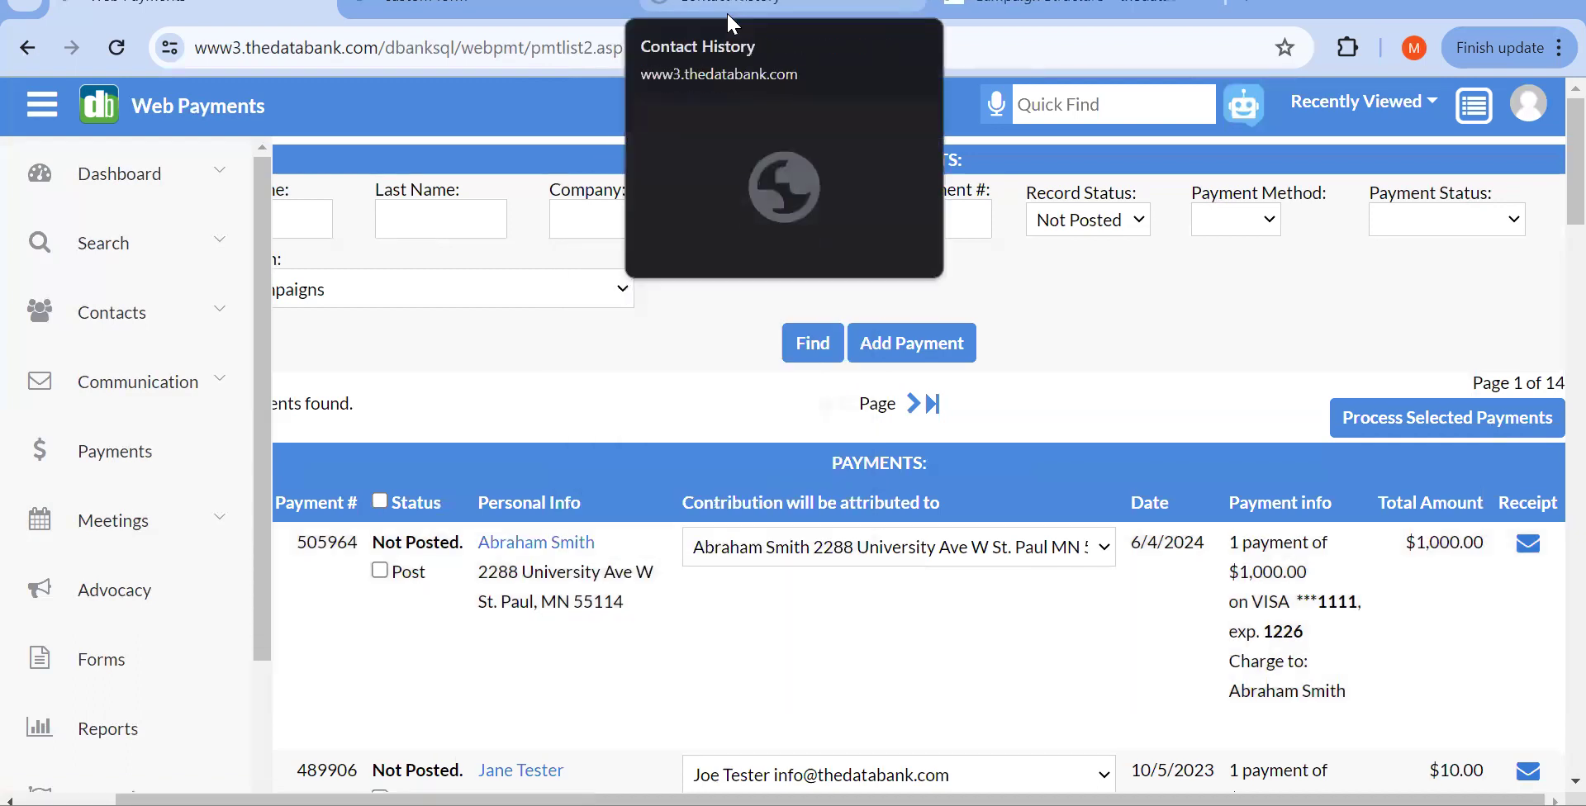
left_click(728, 15)
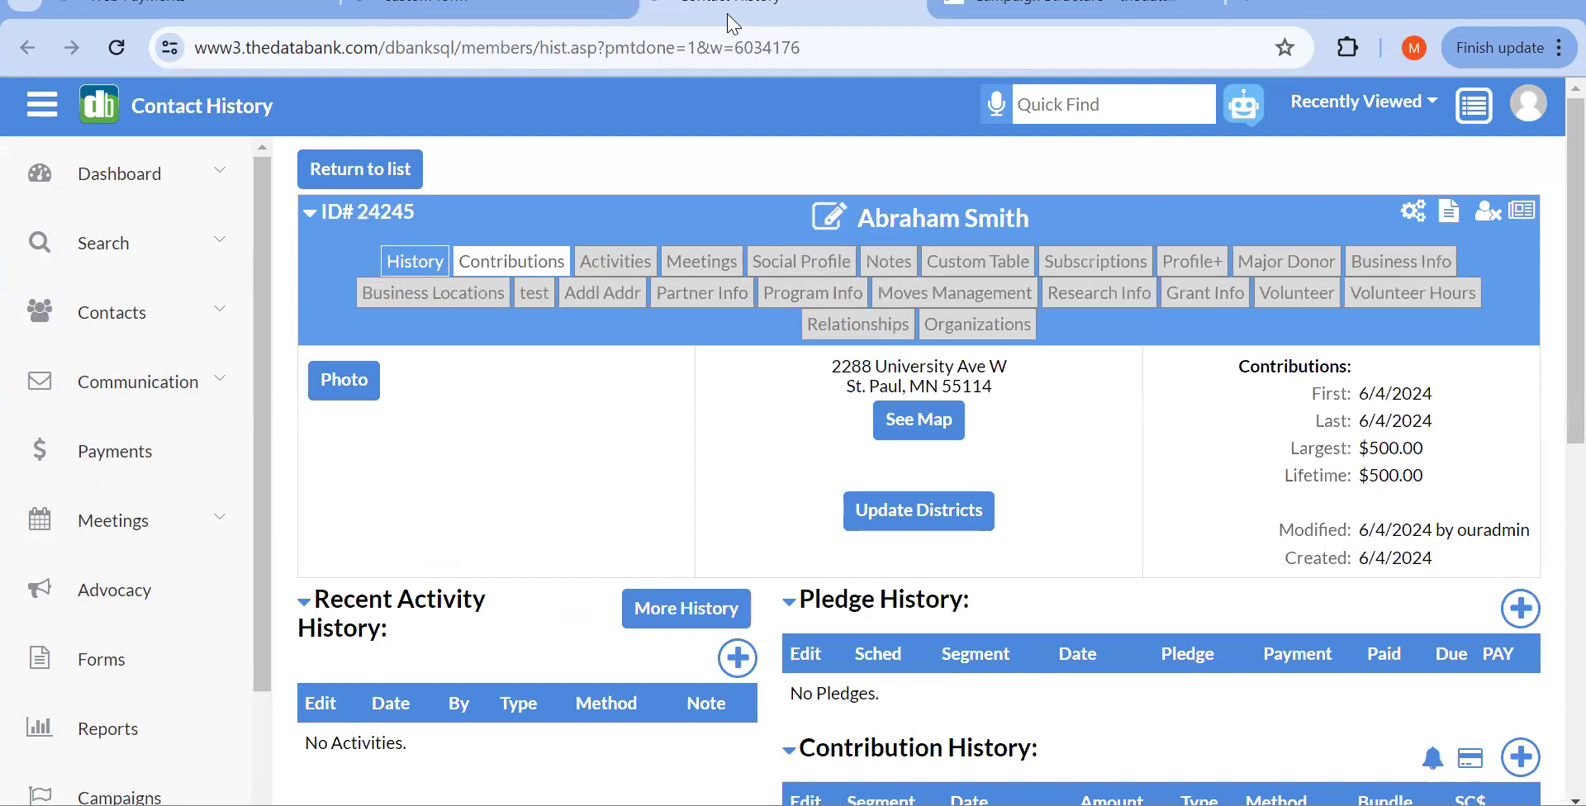
scroll(1143, 517, "down", 4)
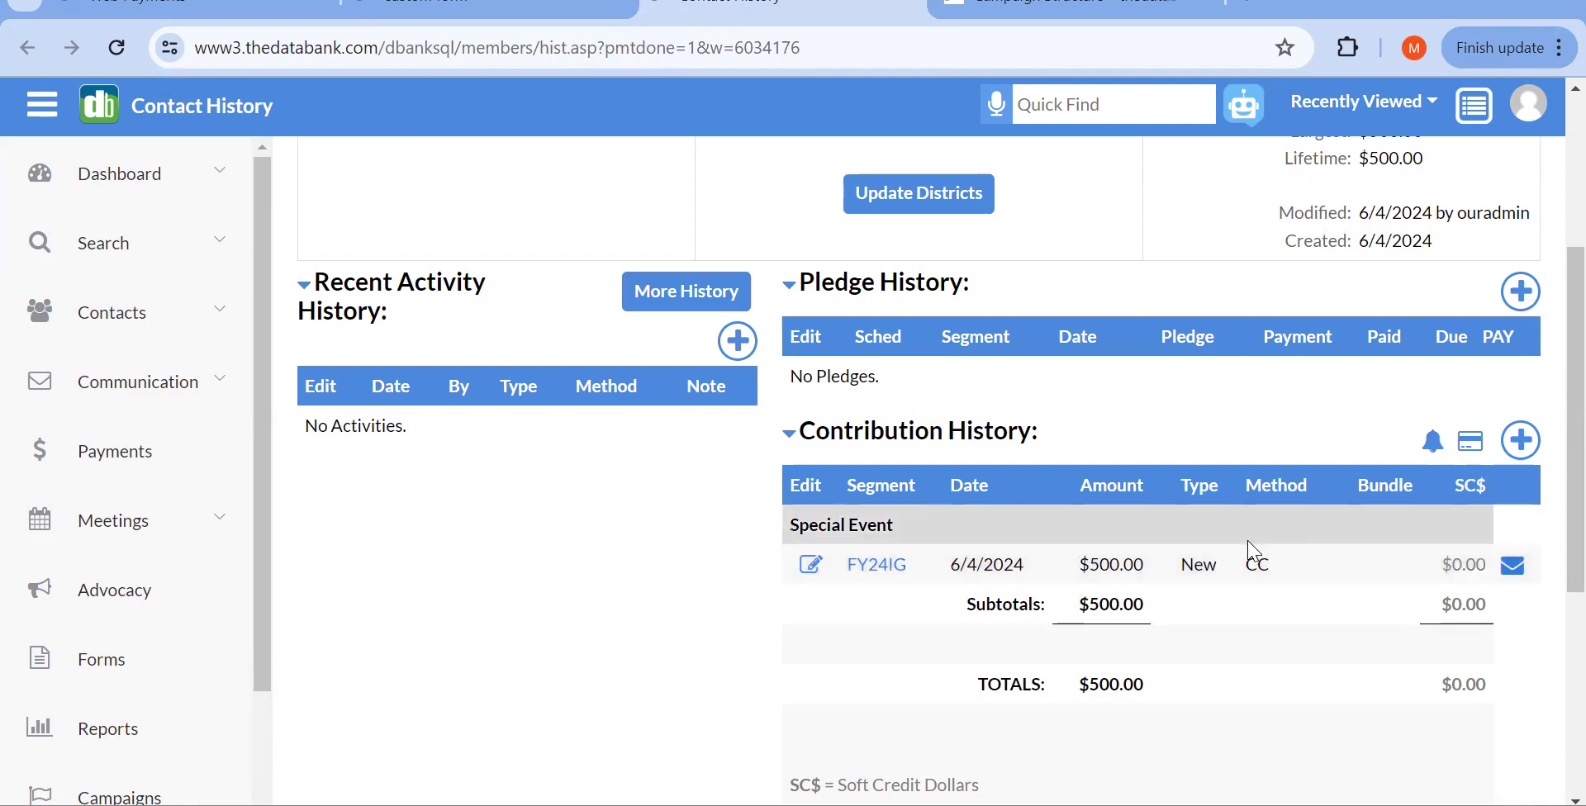
left_click(1518, 442)
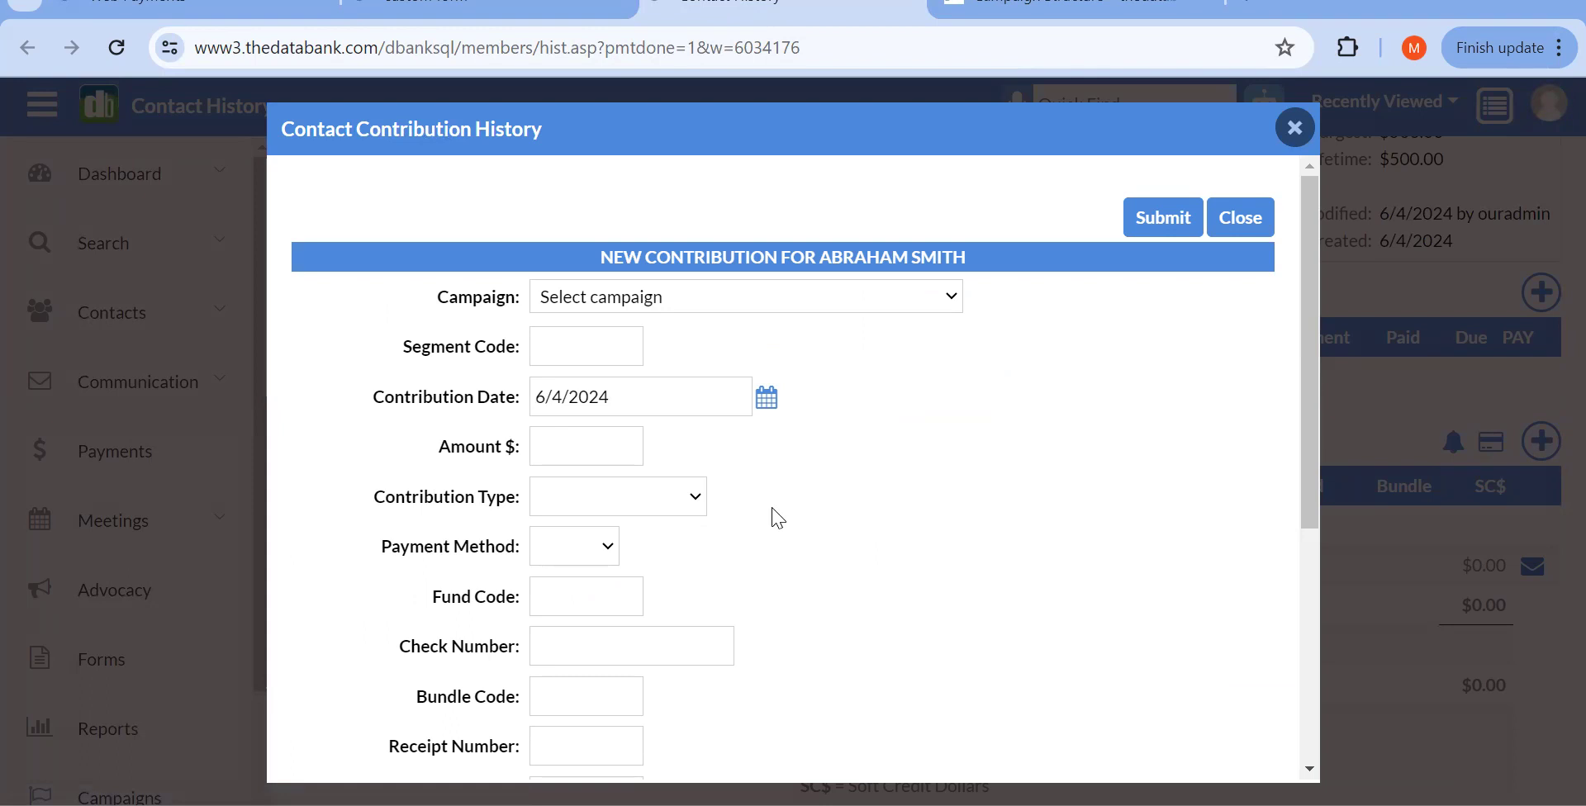
scroll(777, 518, "down", 3)
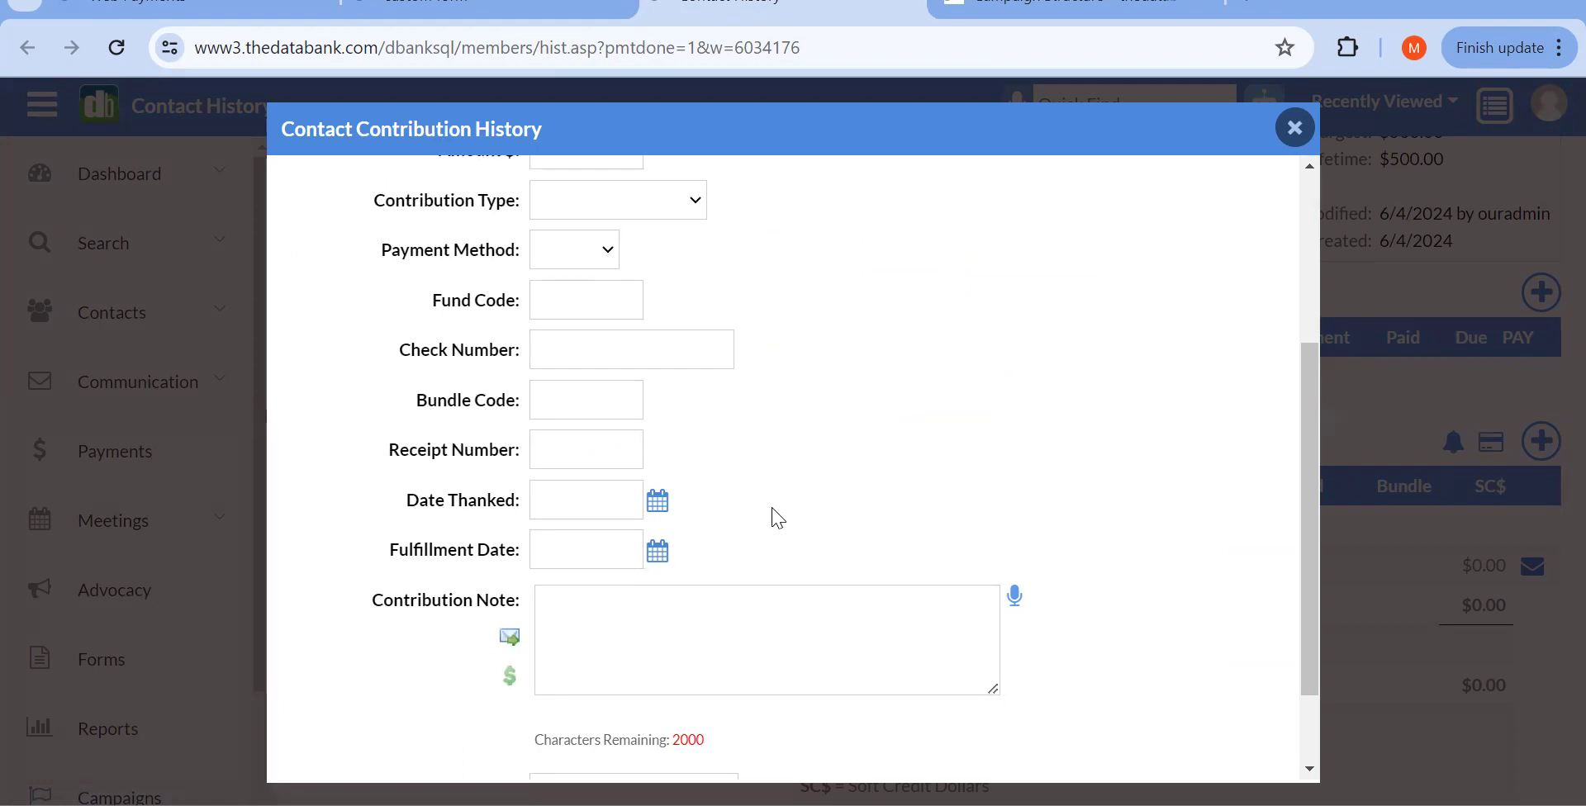
scroll(777, 518, "up", 3)
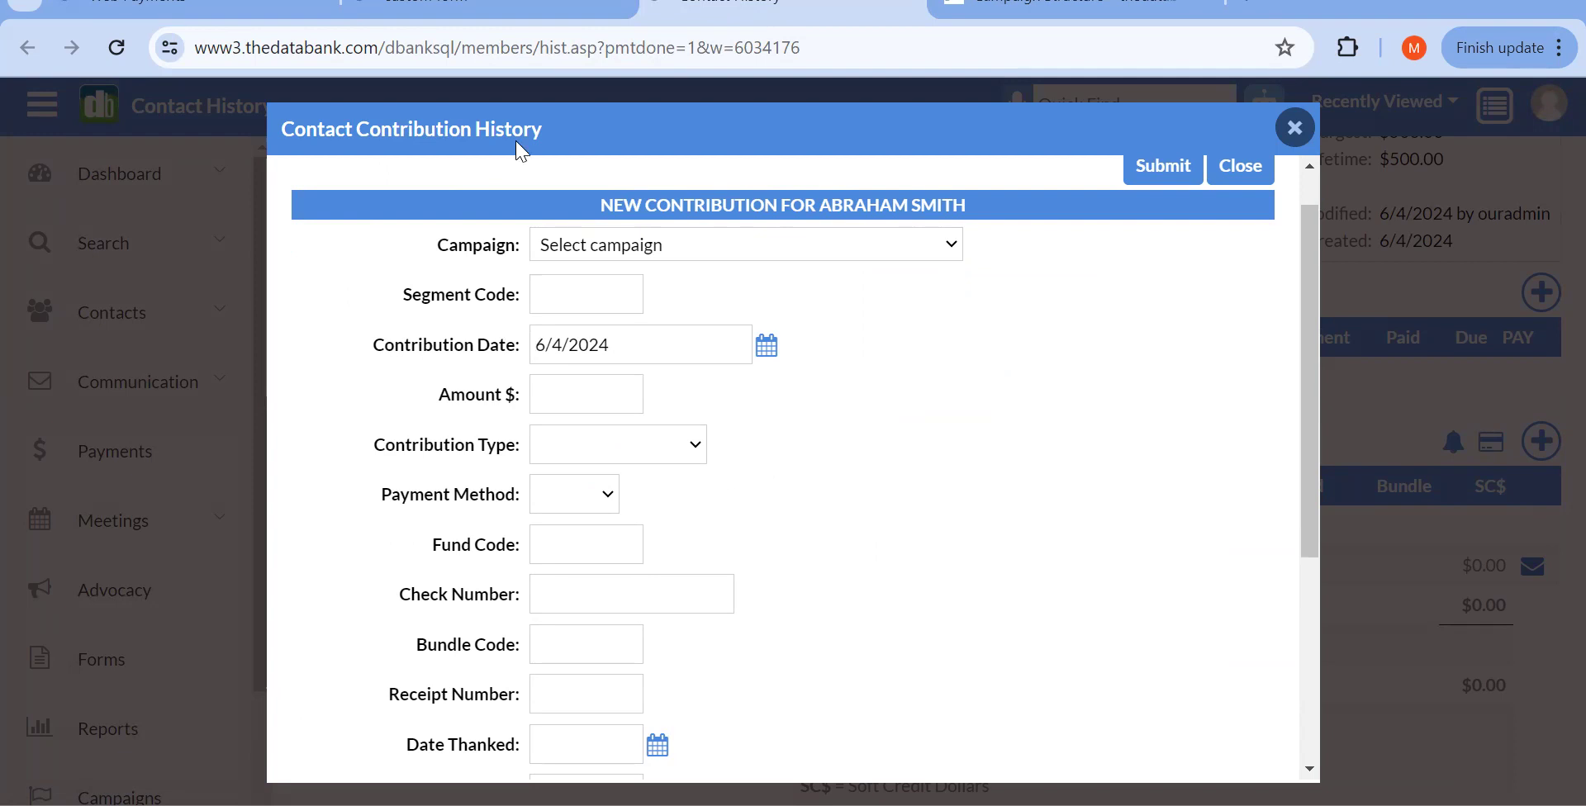
left_click(1295, 127)
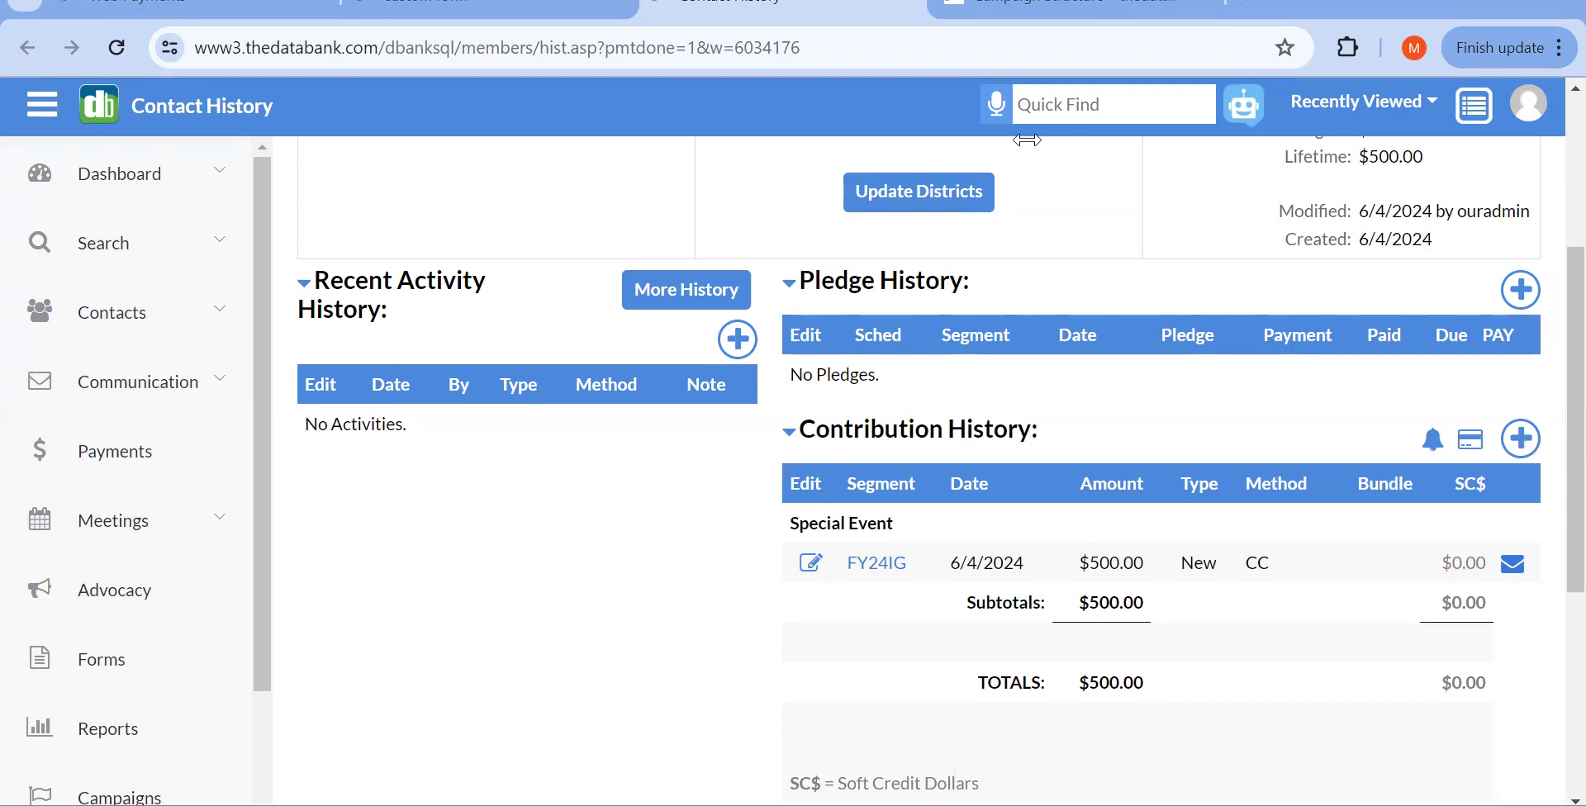
left_click(187, 452)
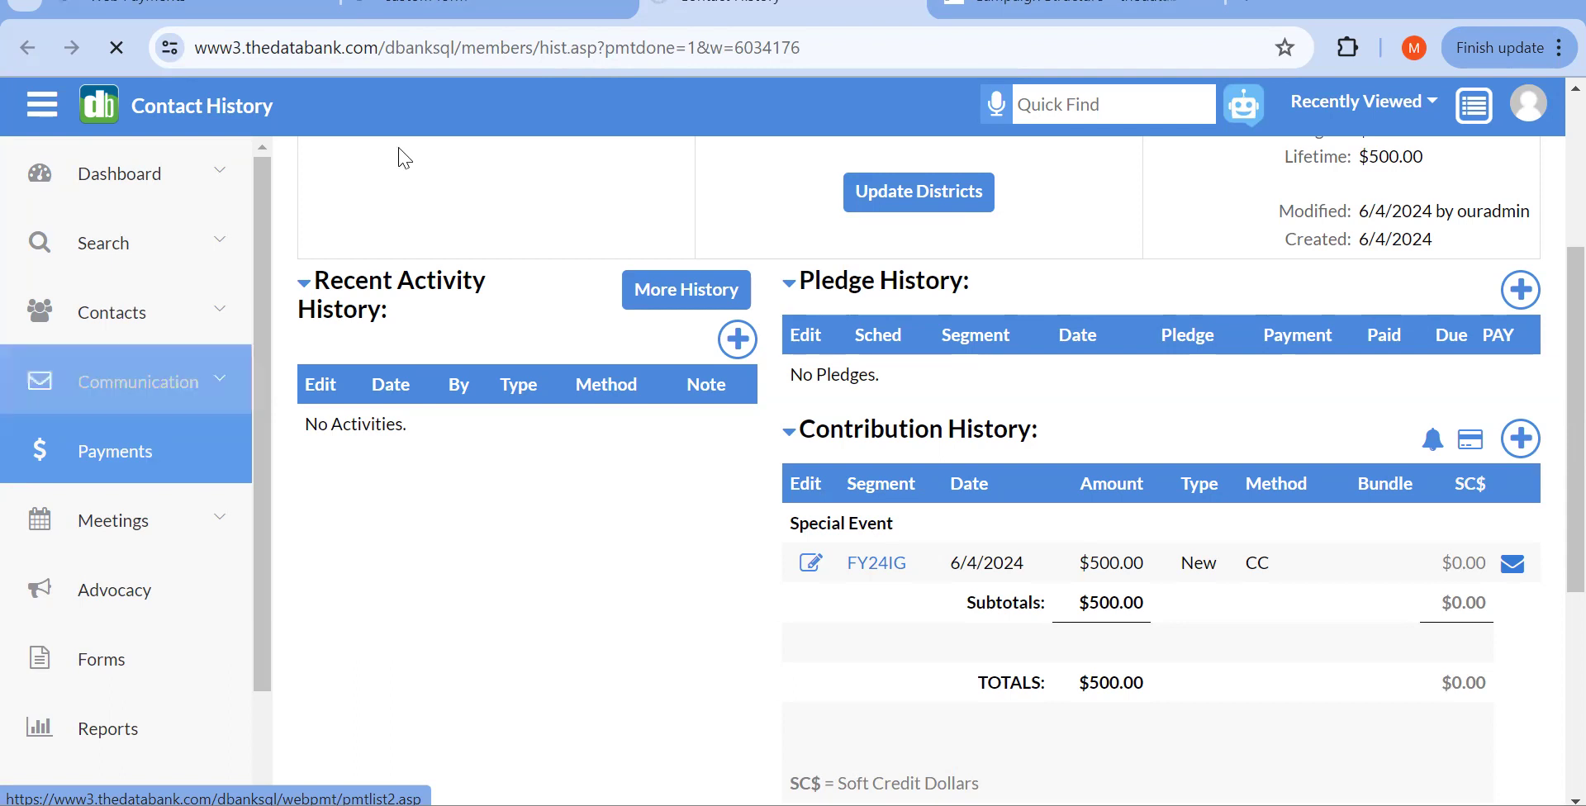
Step: Return to the Web Payments list and open the first $1,000 VISA payment for editing
left_click(501, 4)
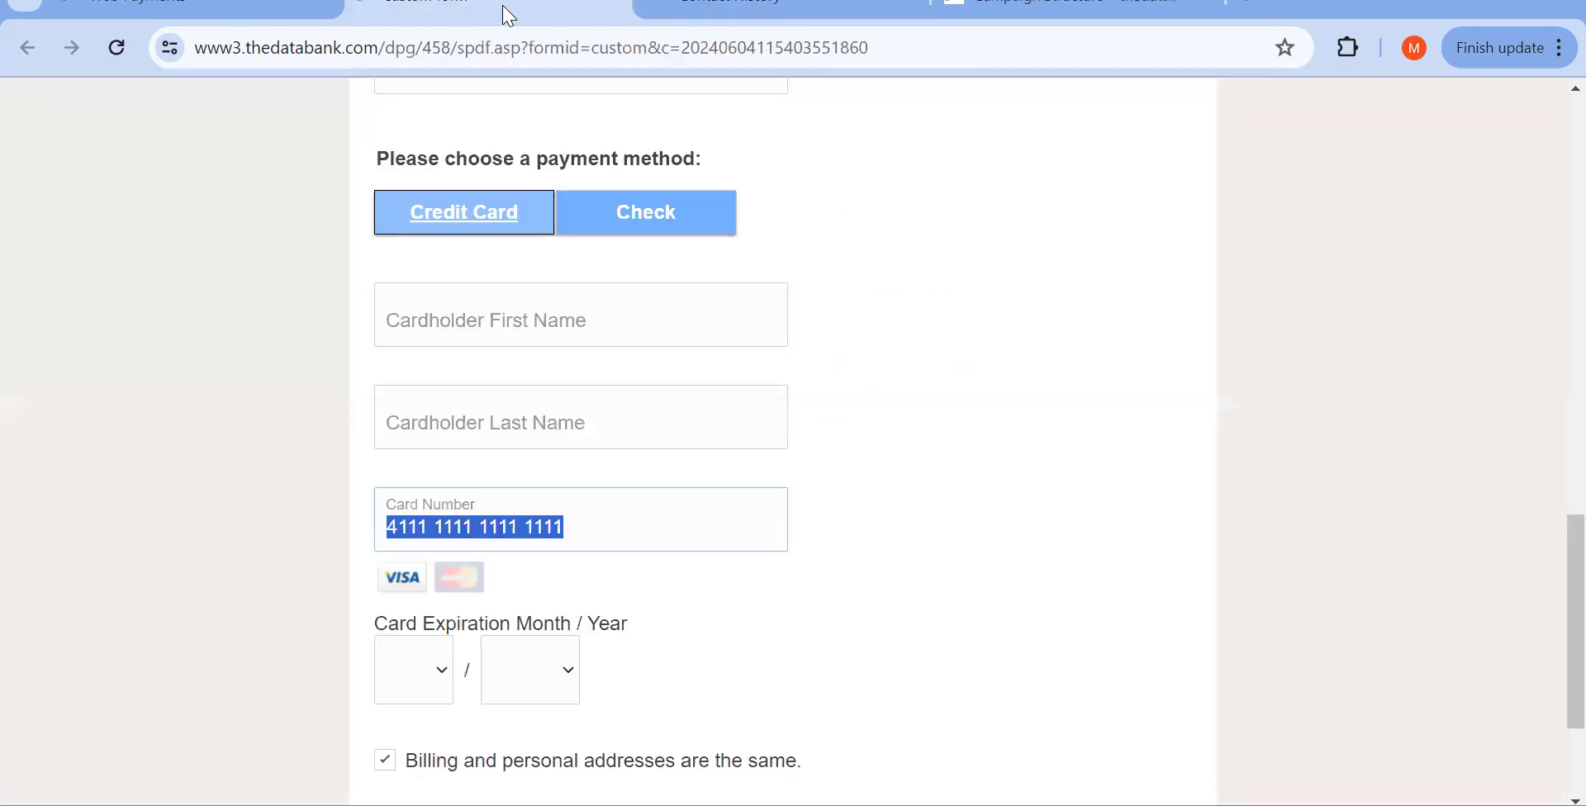
left_click(175, 18)
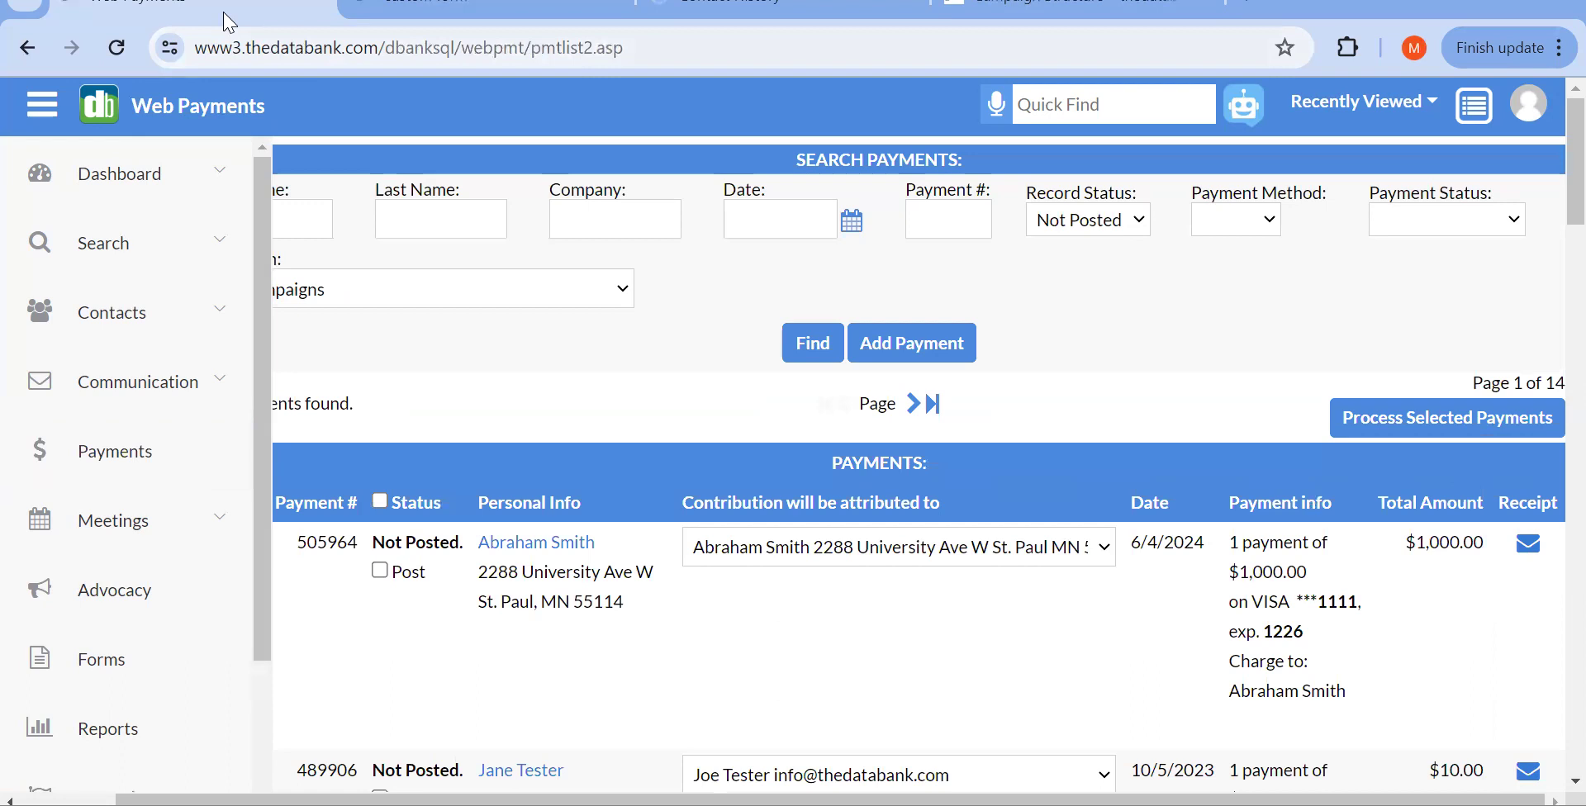
scroll(609, 290, "down", 1)
scroll(609, 290, "left", 1)
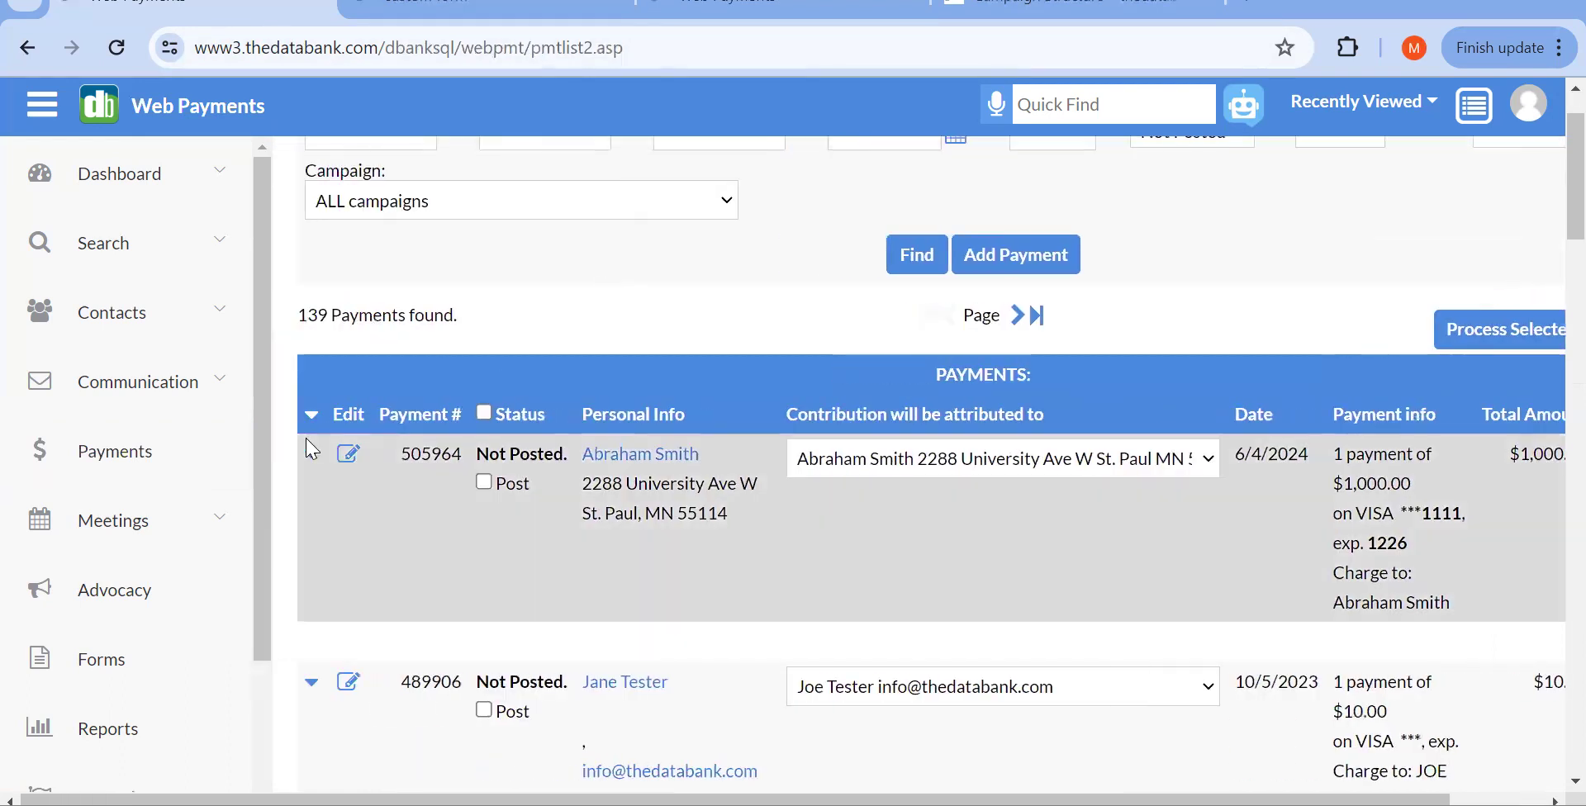
left_click(347, 457)
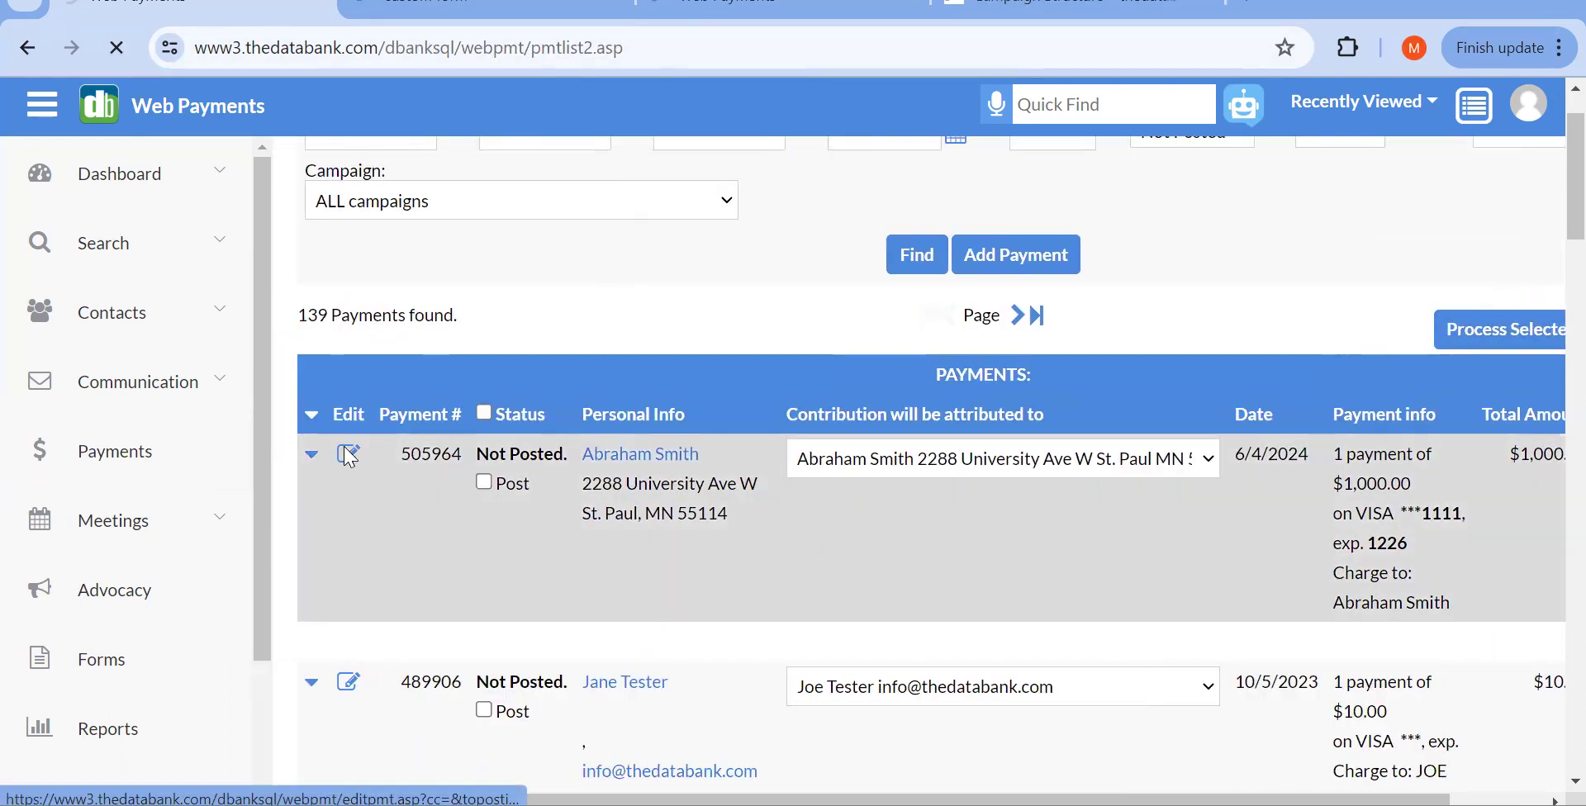
Step: Review the Edit Payment Information form, checking the Unposted status, billing address and 1226 card expiry
scroll(450, 533, "down", 15)
scroll(450, 536, "down", 12)
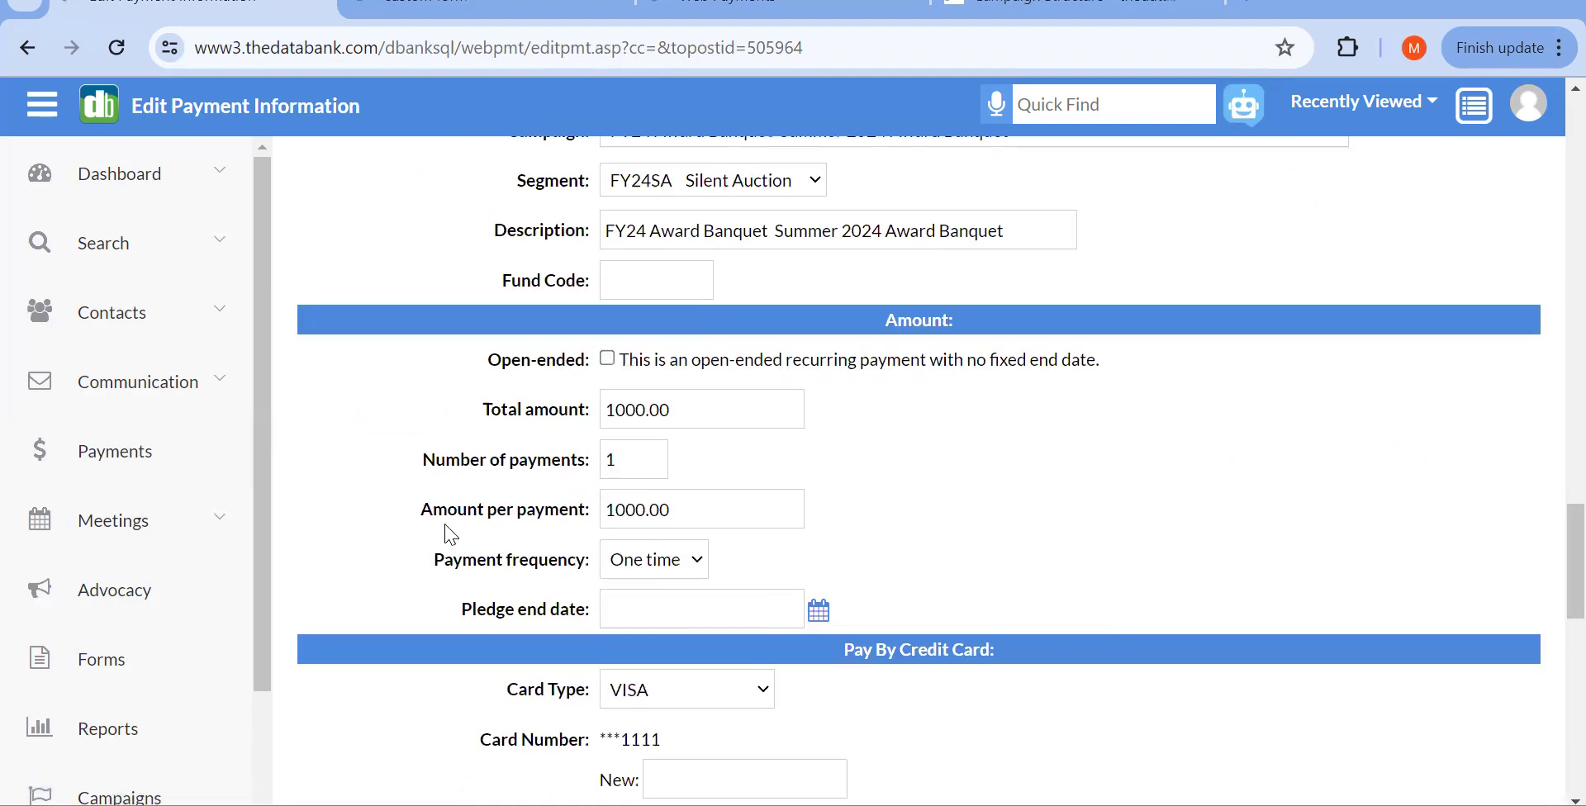
scroll(449, 536, "up", 1)
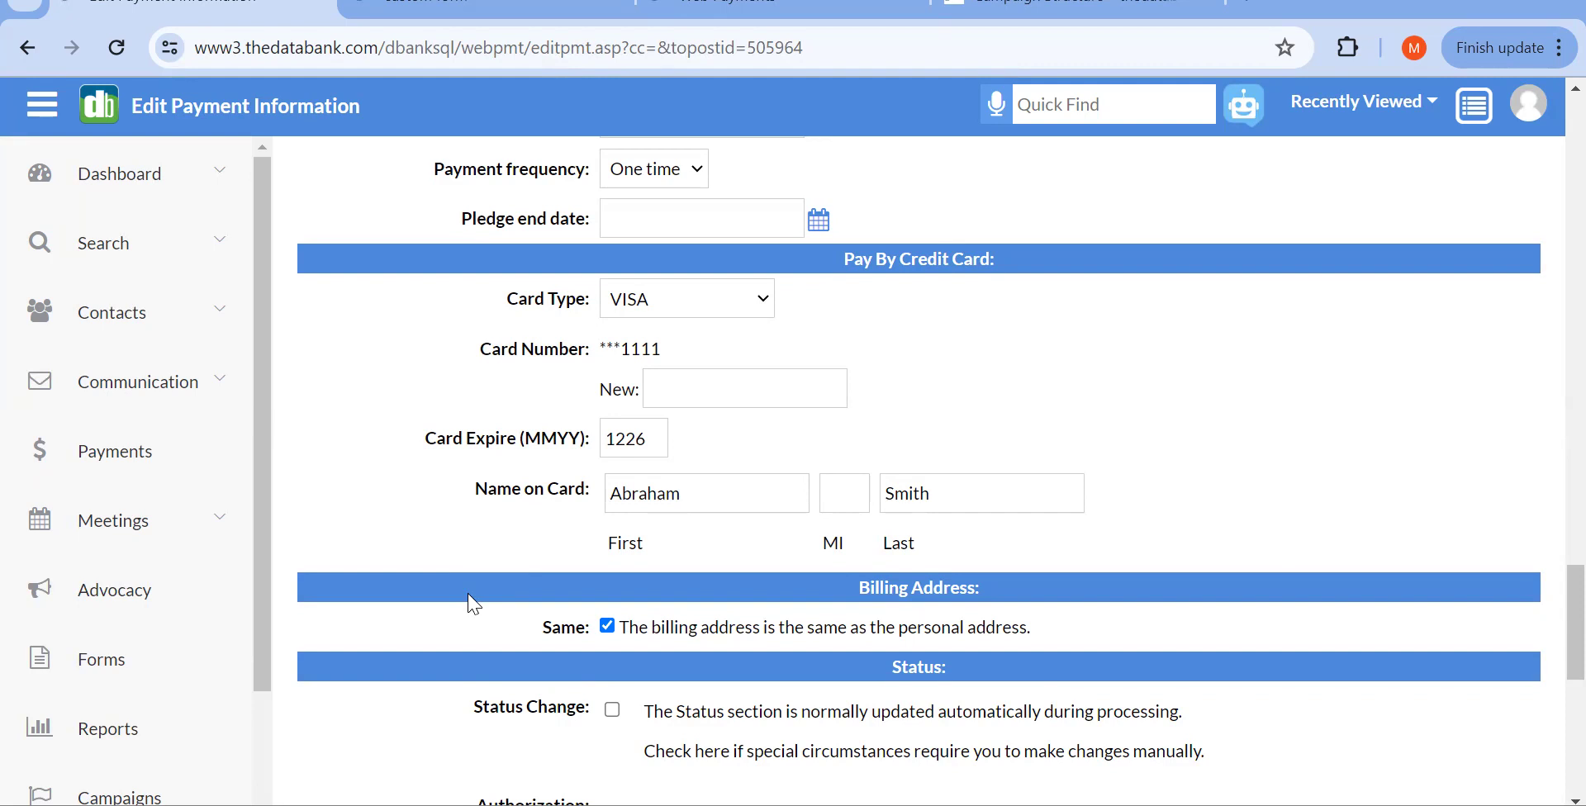
scroll(474, 603, "up", 20)
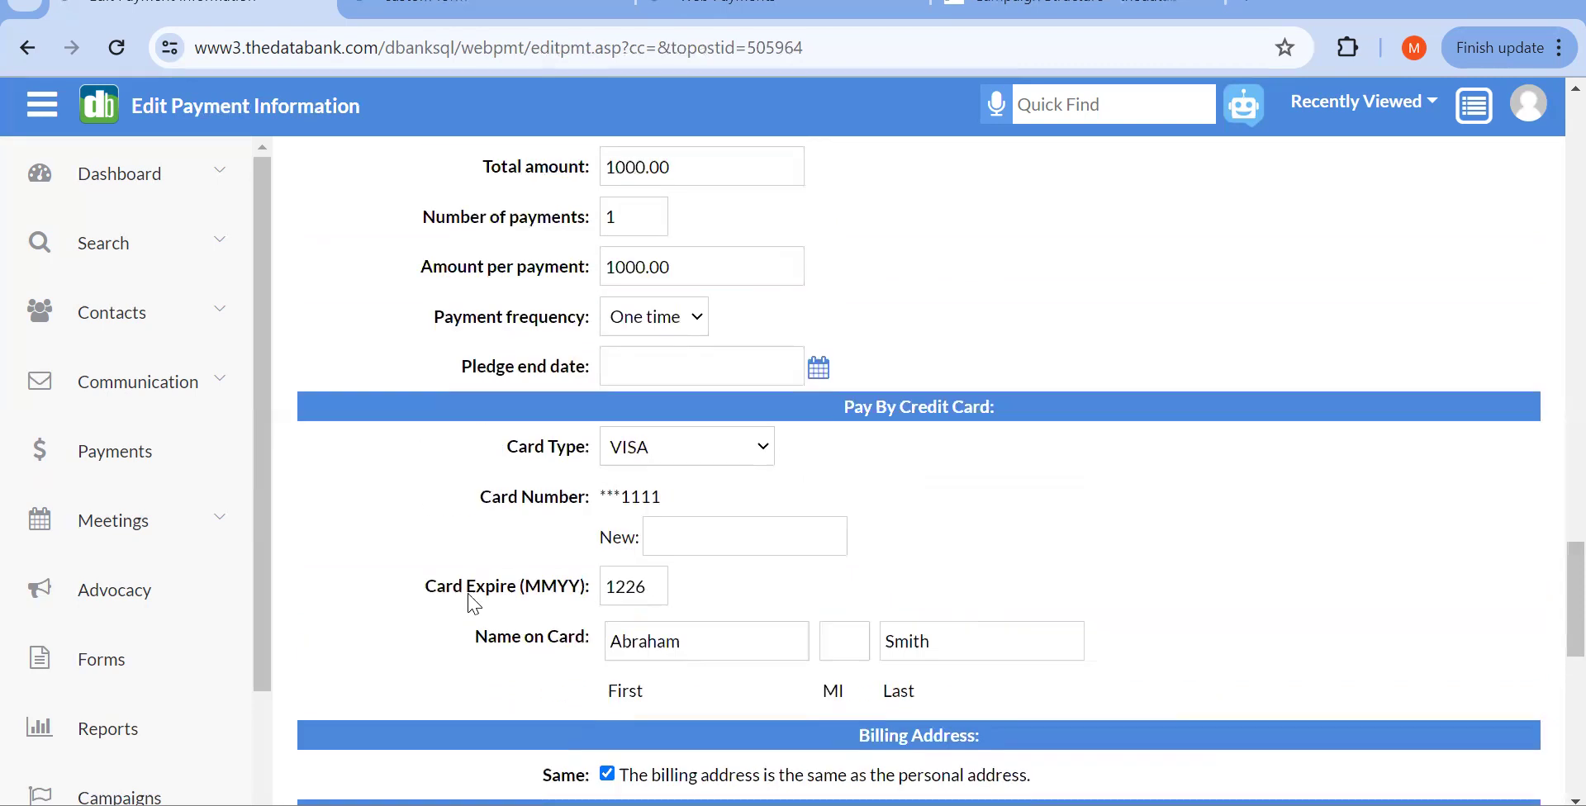
scroll(470, 593, "up", 15)
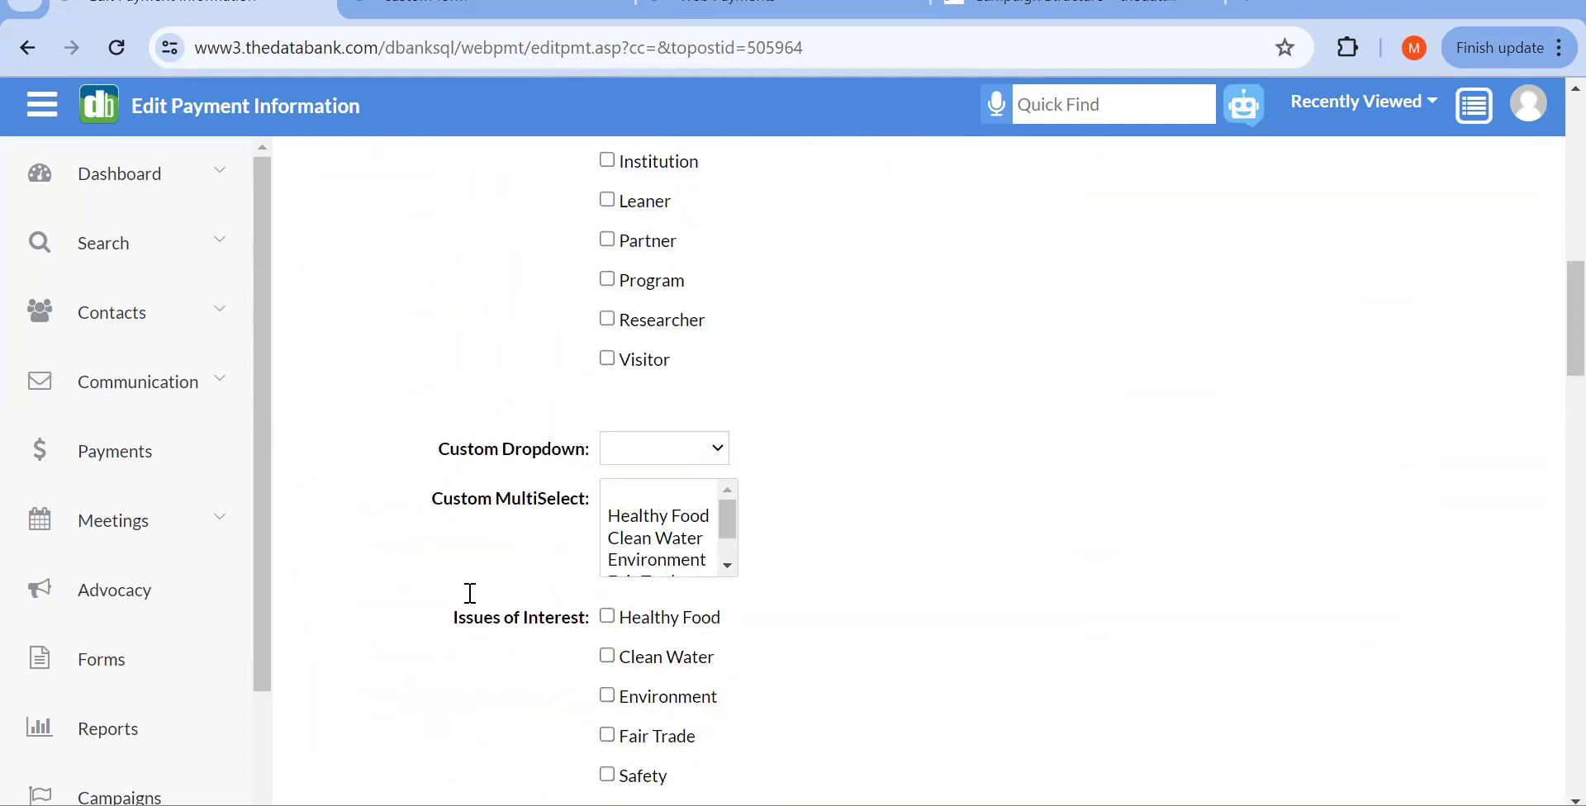
scroll(473, 599, "down", 3)
scroll(473, 605, "down", 17)
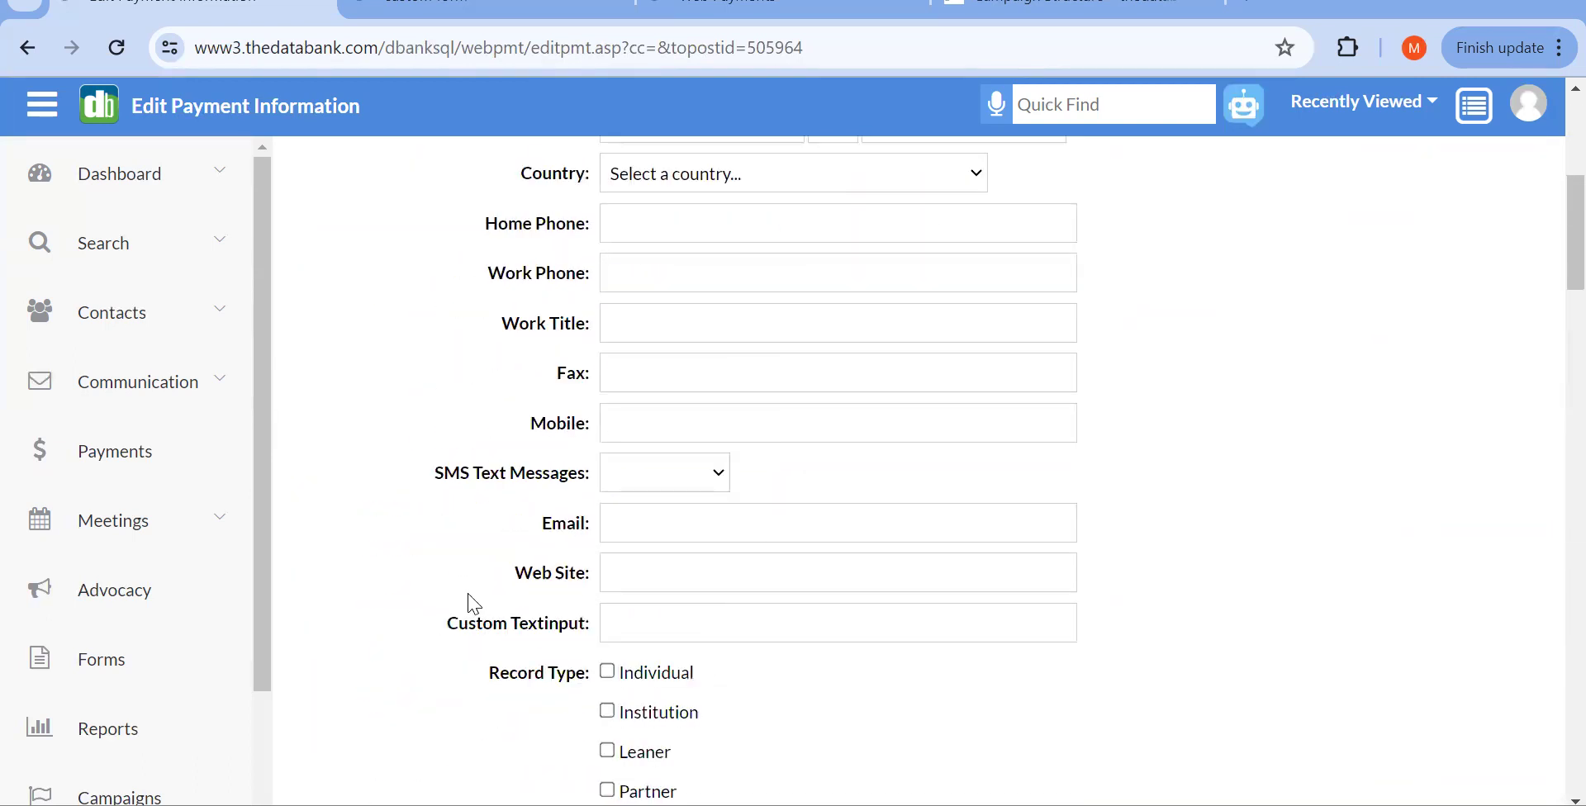
scroll(472, 606, "down", 1)
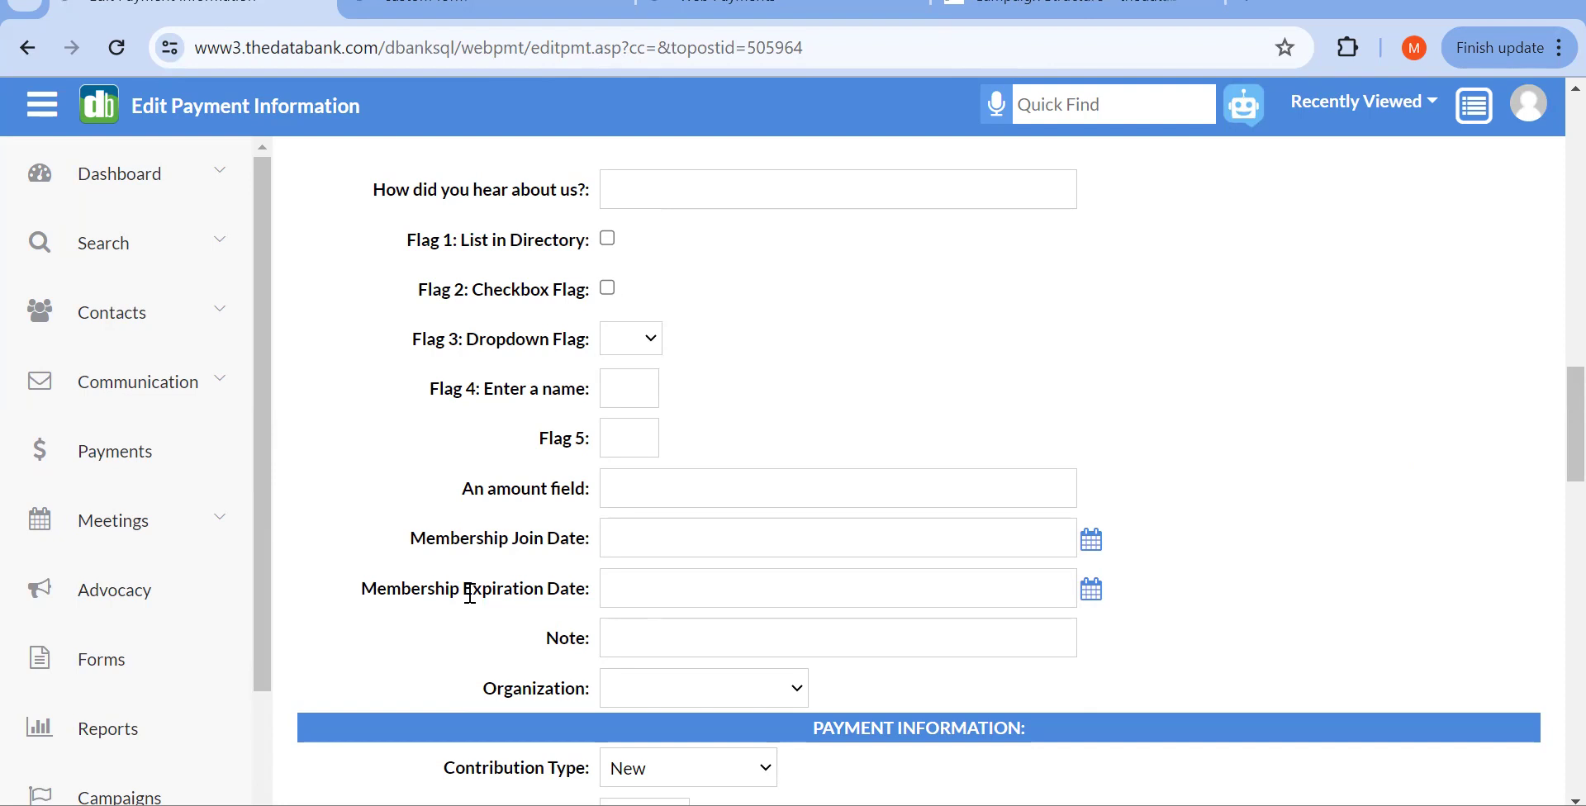
scroll(470, 593, "down", 15)
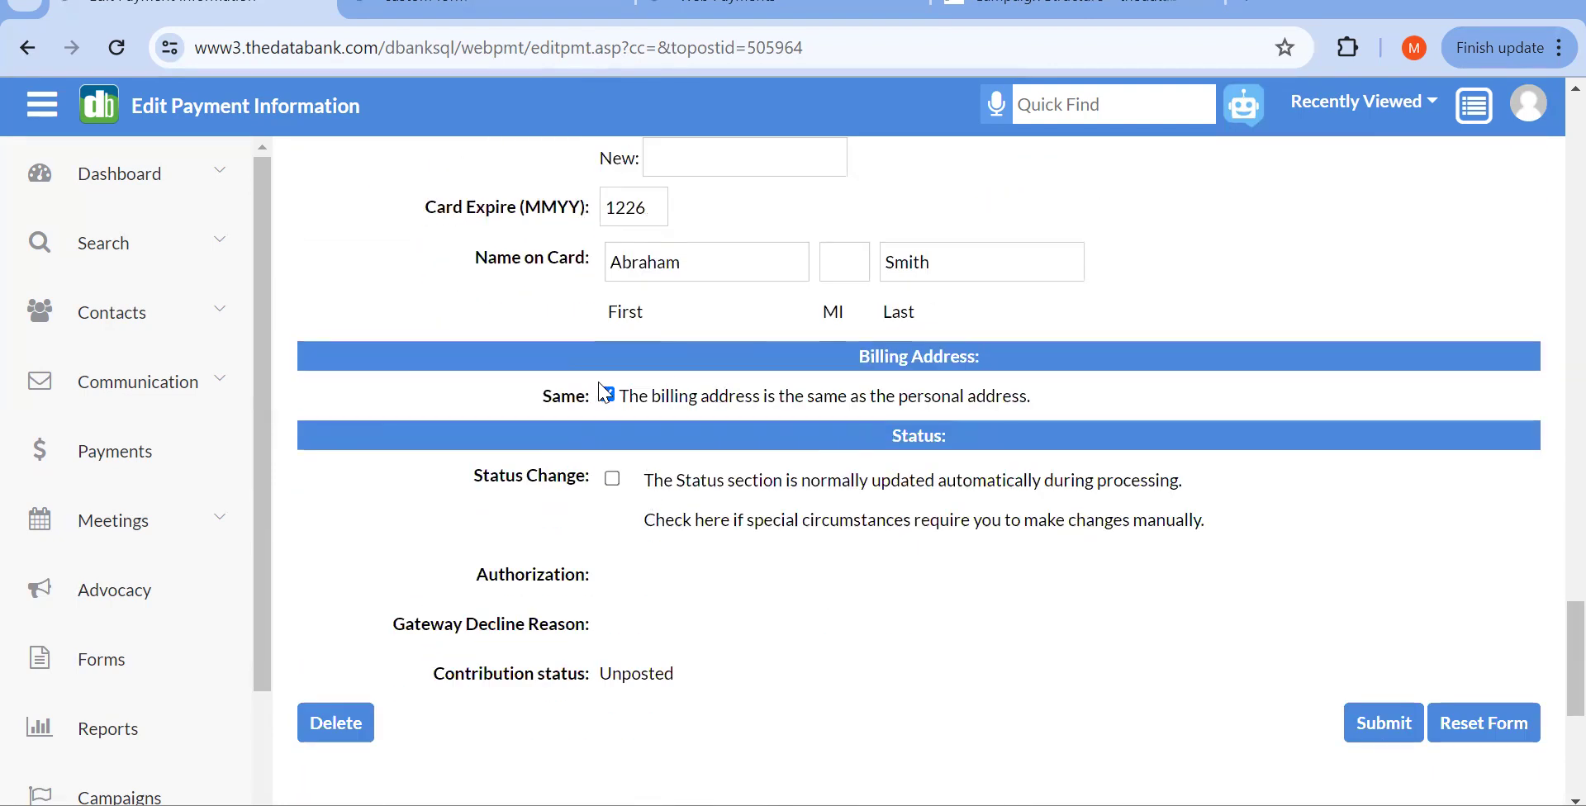
left_click_drag(546, 397, 1063, 460)
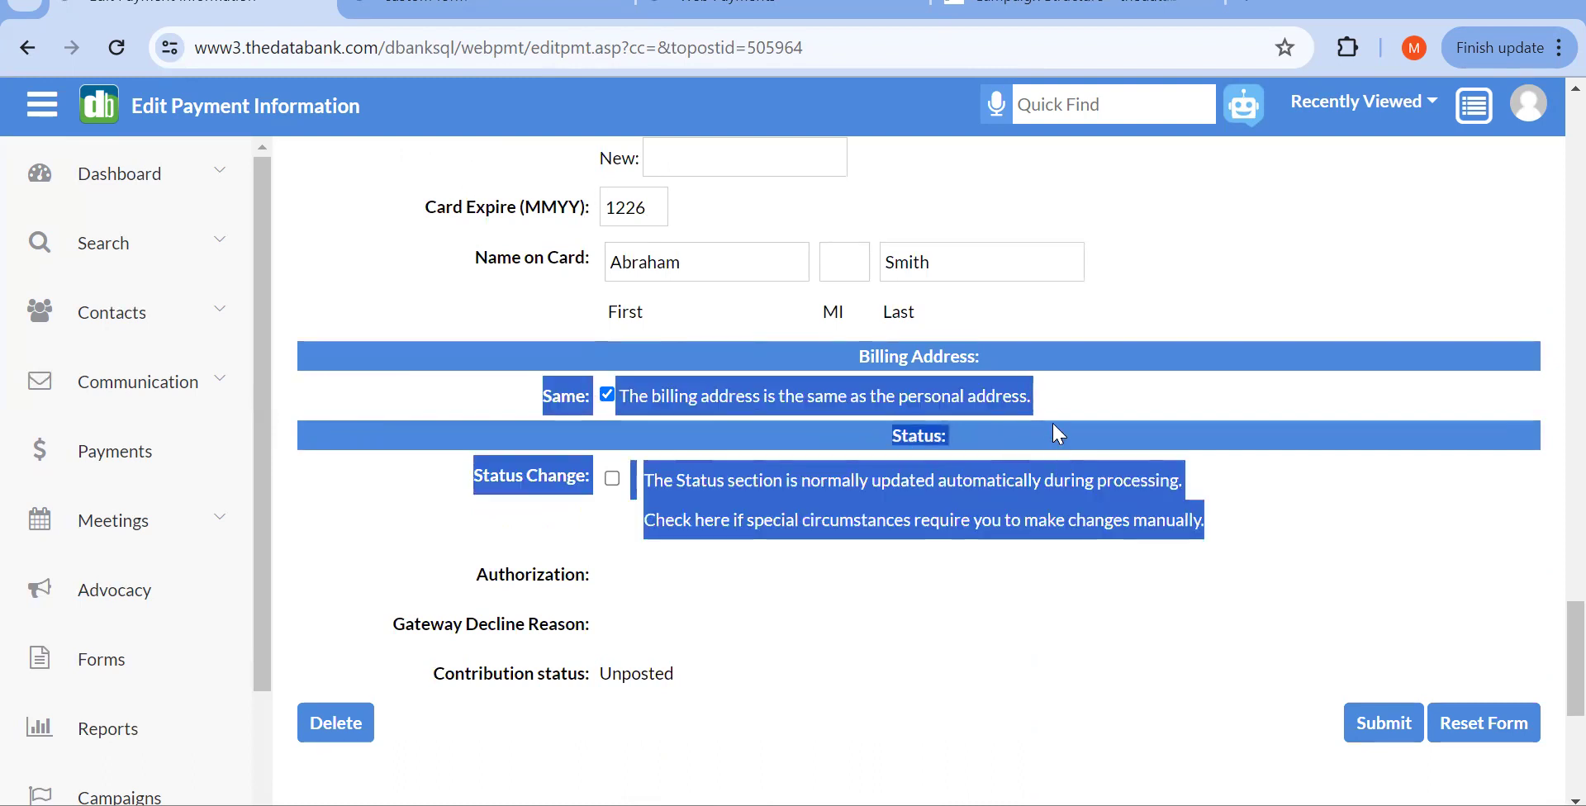
left_click(1055, 417)
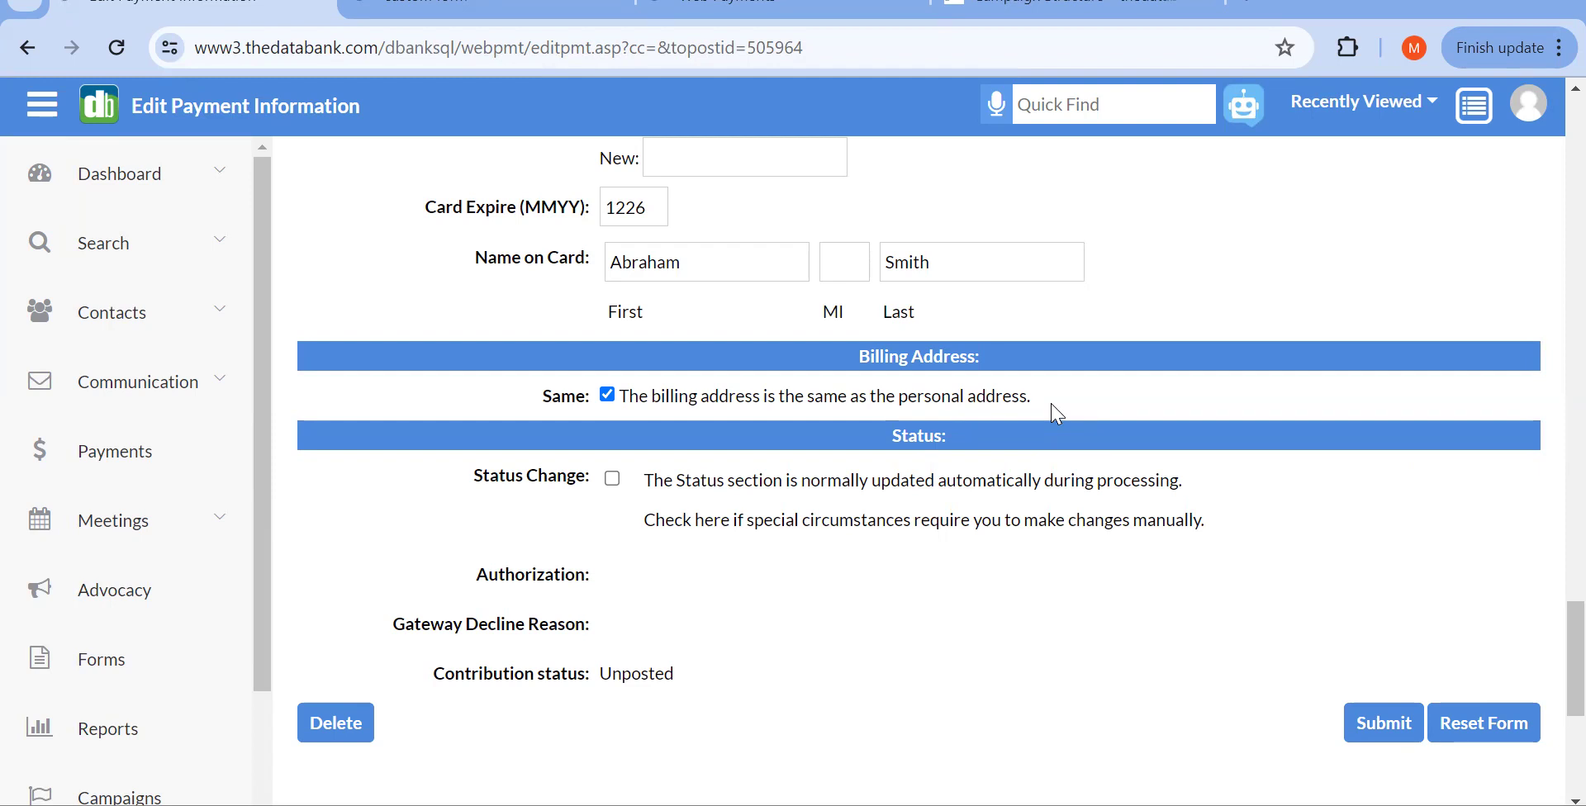
scroll(1055, 411, "up", 2)
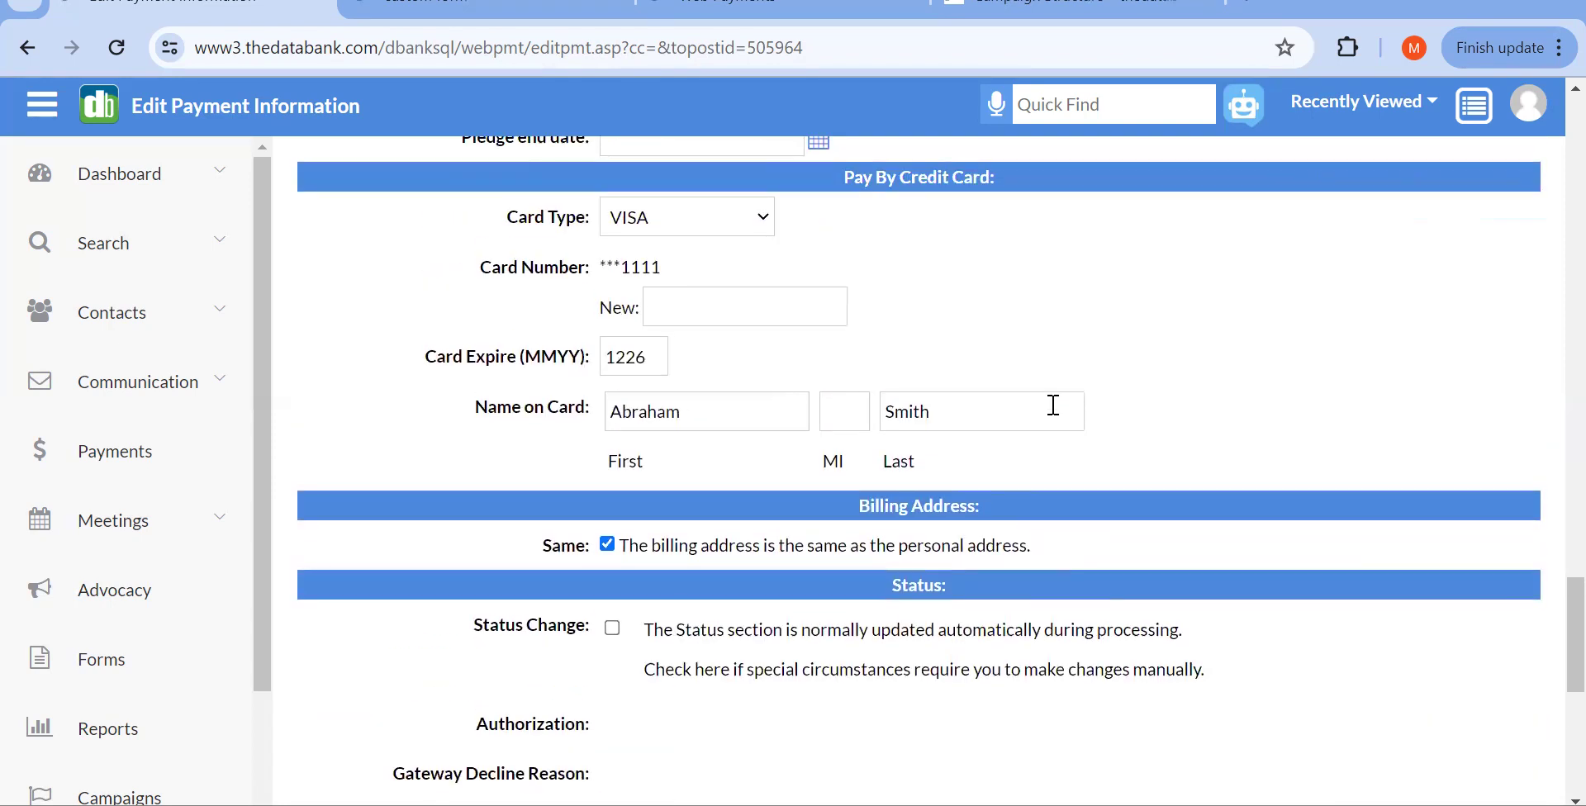